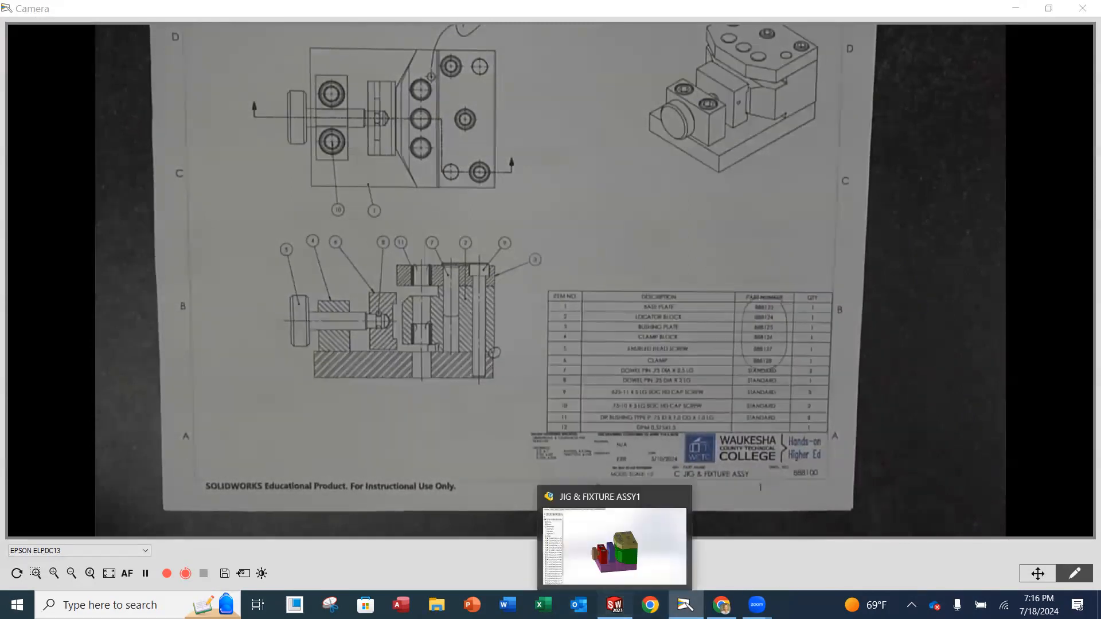
# Switch to SOLIDWORKS and examine the JIG & FIXTURE ASSY1 model and its base plate from several angles.
pyautogui.click(614, 605)
pyautogui.moveTo(545, 450); pyautogui.dragTo(577, 267, button='middle')
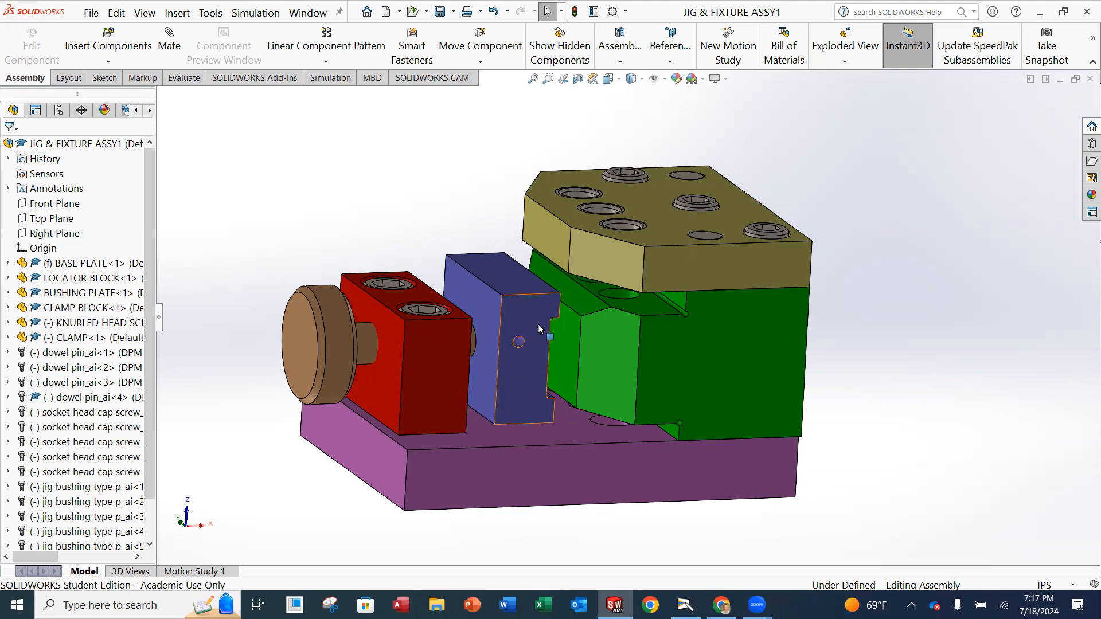
pyautogui.moveTo(567, 253); pyautogui.dragTo(523, 298, button='middle')
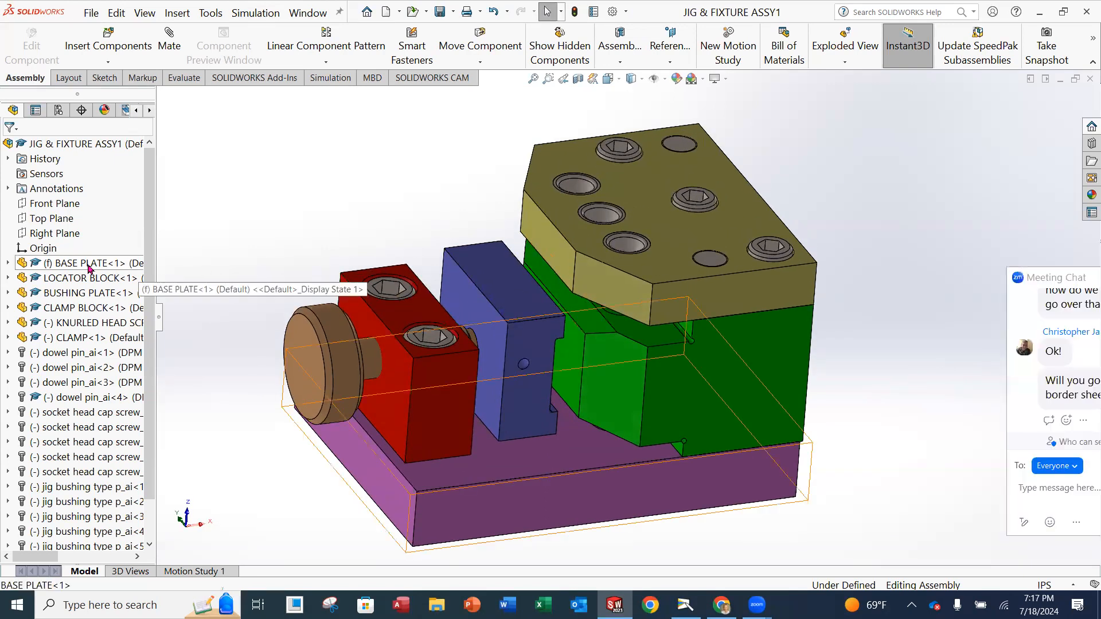
pyautogui.click(89, 265)
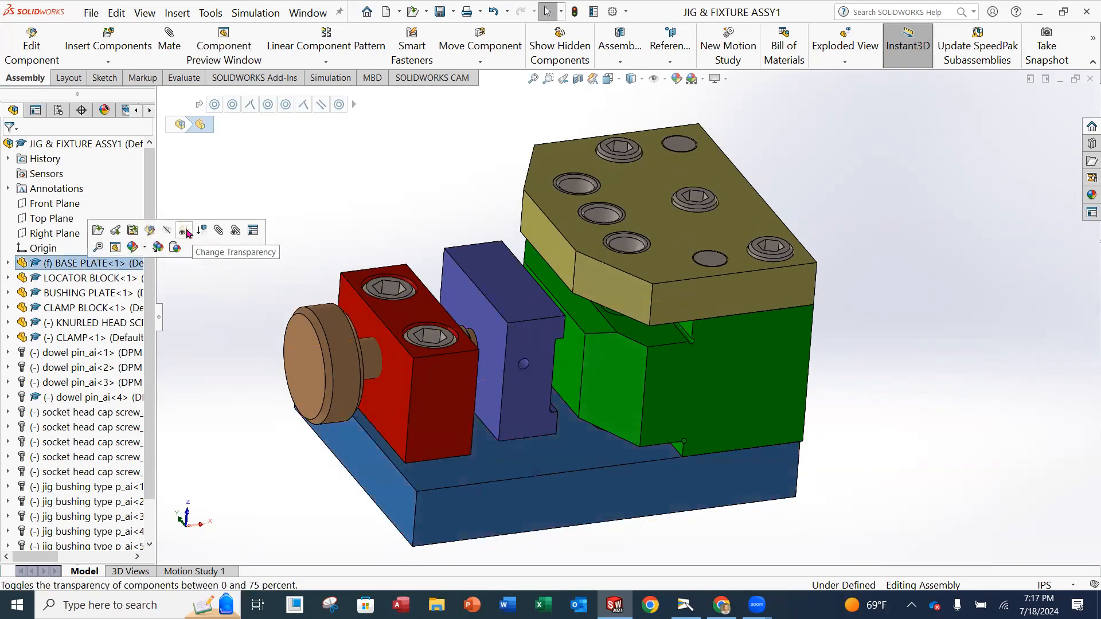
pyautogui.click(185, 232)
pyautogui.moveTo(654, 339); pyautogui.dragTo(692, 367, button='middle')
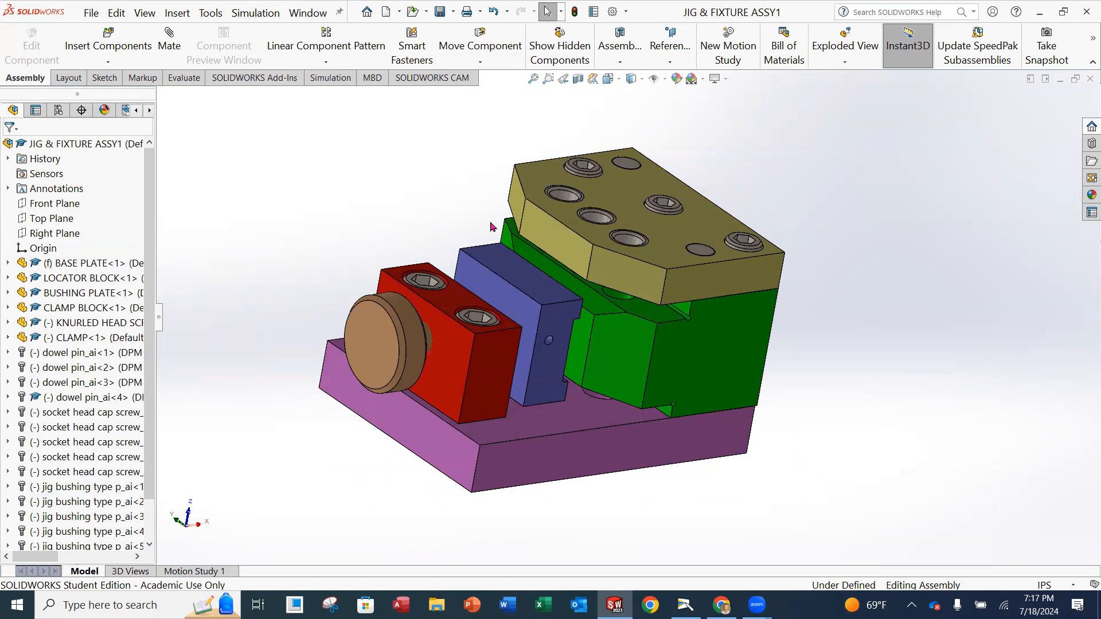
# Start a new drawing from the JIG & FIXTURE ASSY1 assembly using the DRAWING_IPS_ANSI template.
pyautogui.click(400, 14)
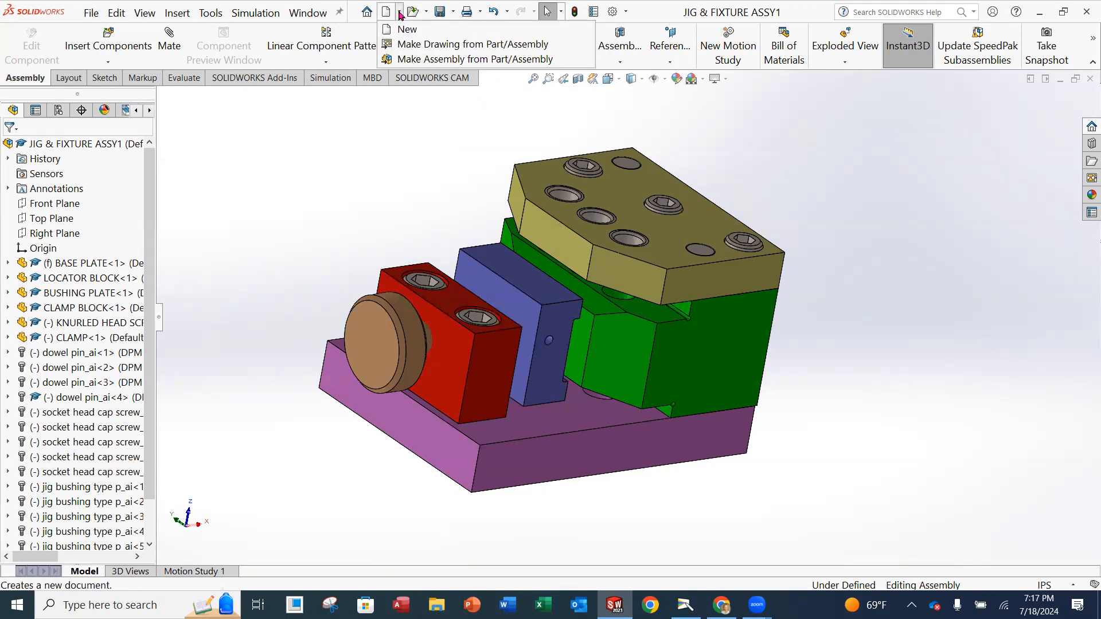
pyautogui.click(431, 46)
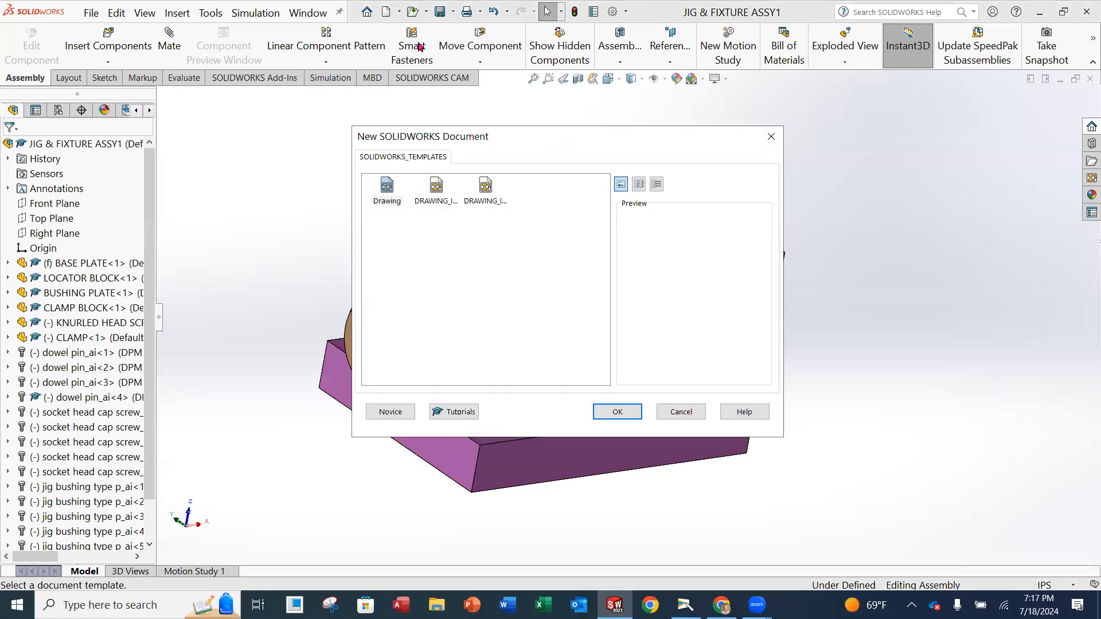
pyautogui.click(434, 191)
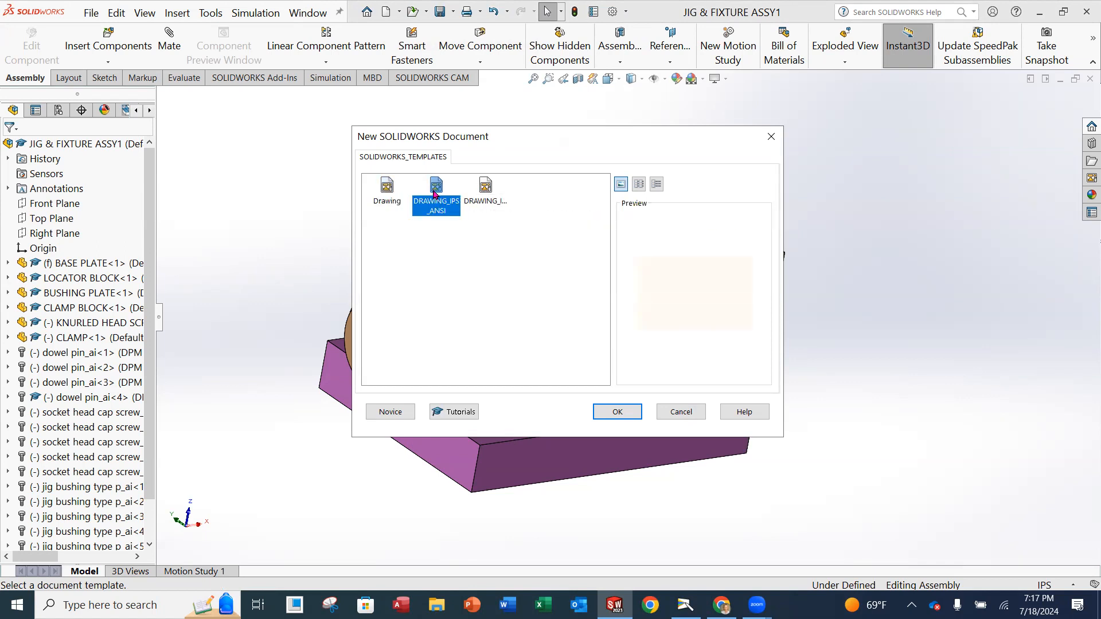
pyautogui.click(489, 195)
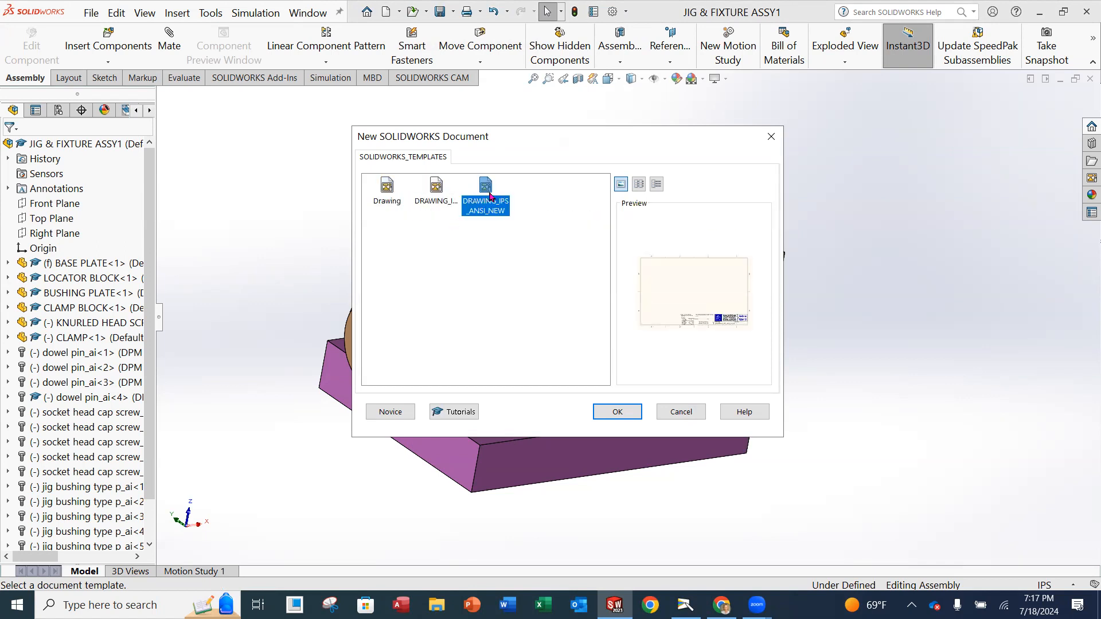
pyautogui.click(453, 195)
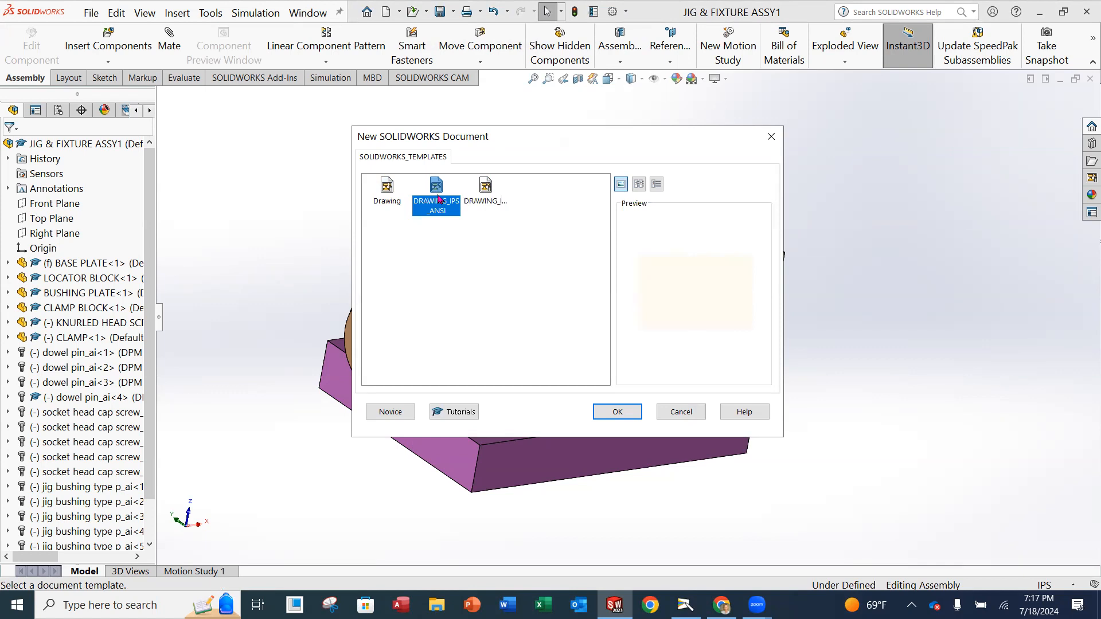
pyautogui.click(617, 410)
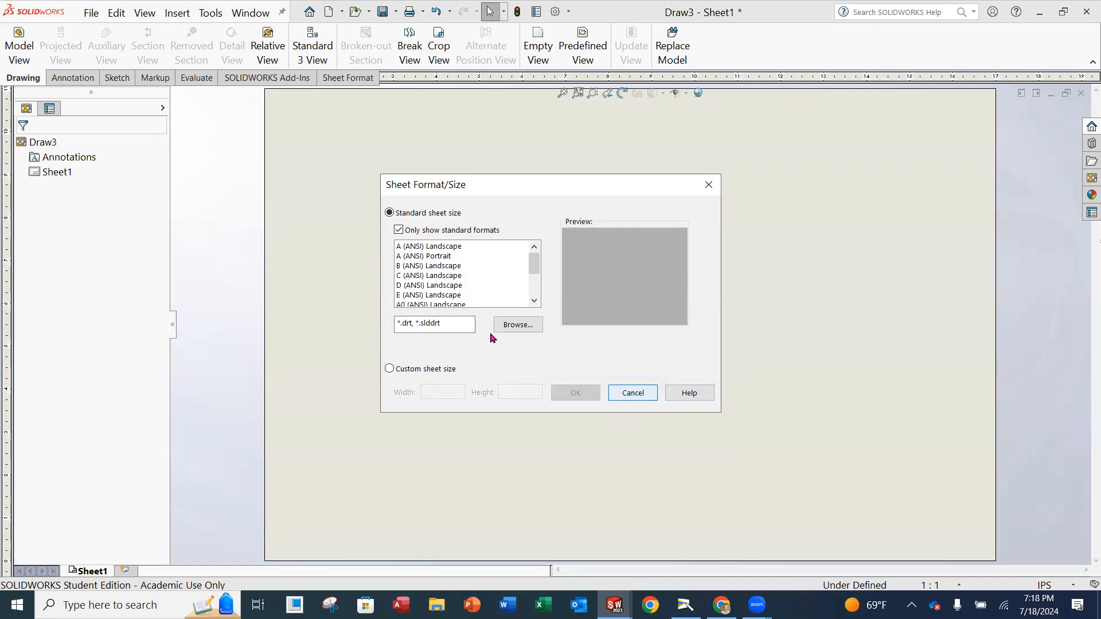
# Switch to Chrome and open the SolidWorks WCTC Drawing Borders page from the course's modules to review the border files.
pyautogui.click(721, 604)
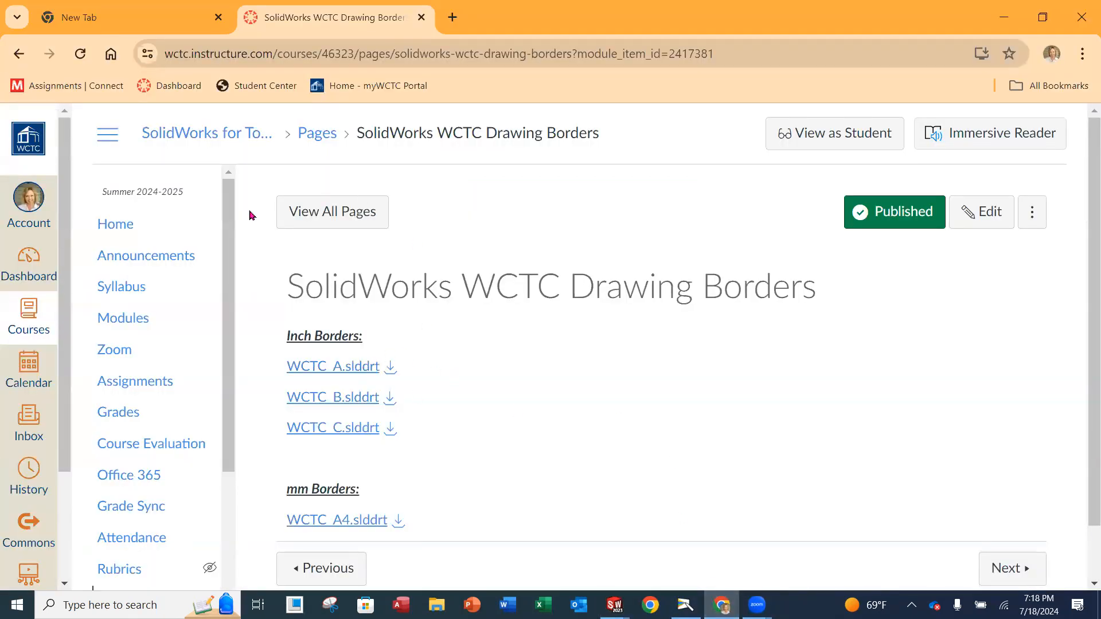
pyautogui.click(255, 141)
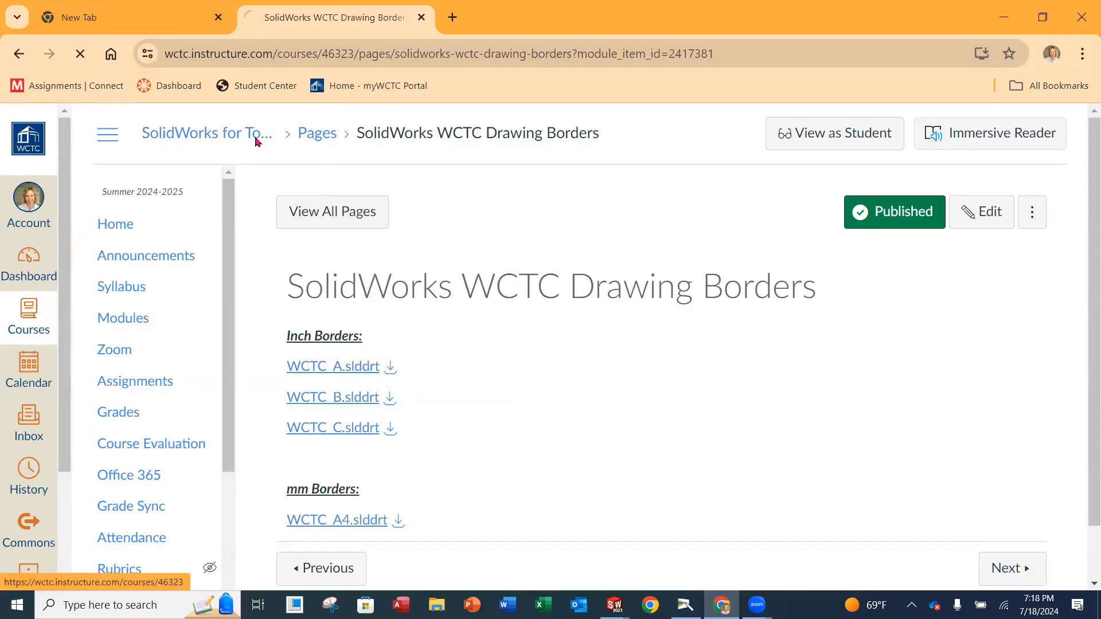
pyautogui.click(124, 319)
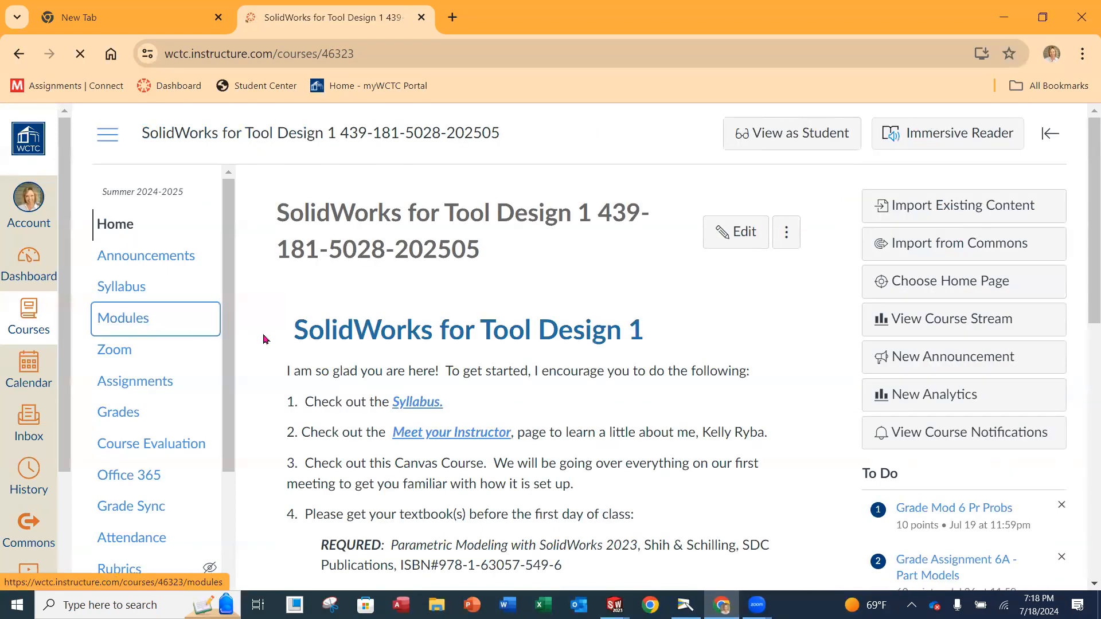
pyautogui.scroll(-4, 614, 357)
pyautogui.scroll(3, 585, 309)
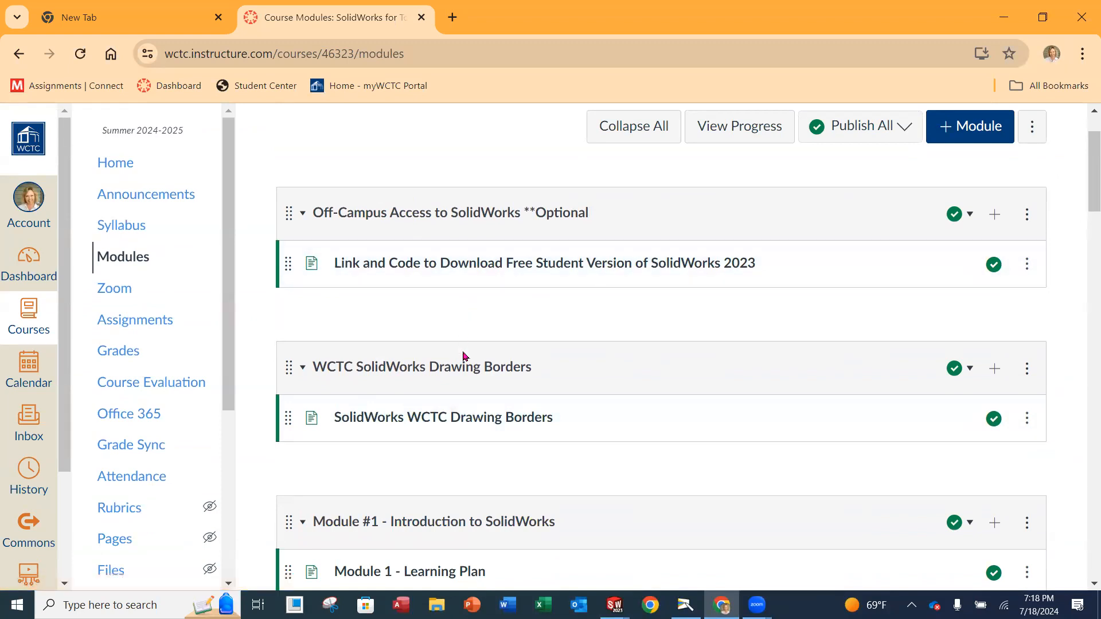
pyautogui.scroll(-1, 466, 408)
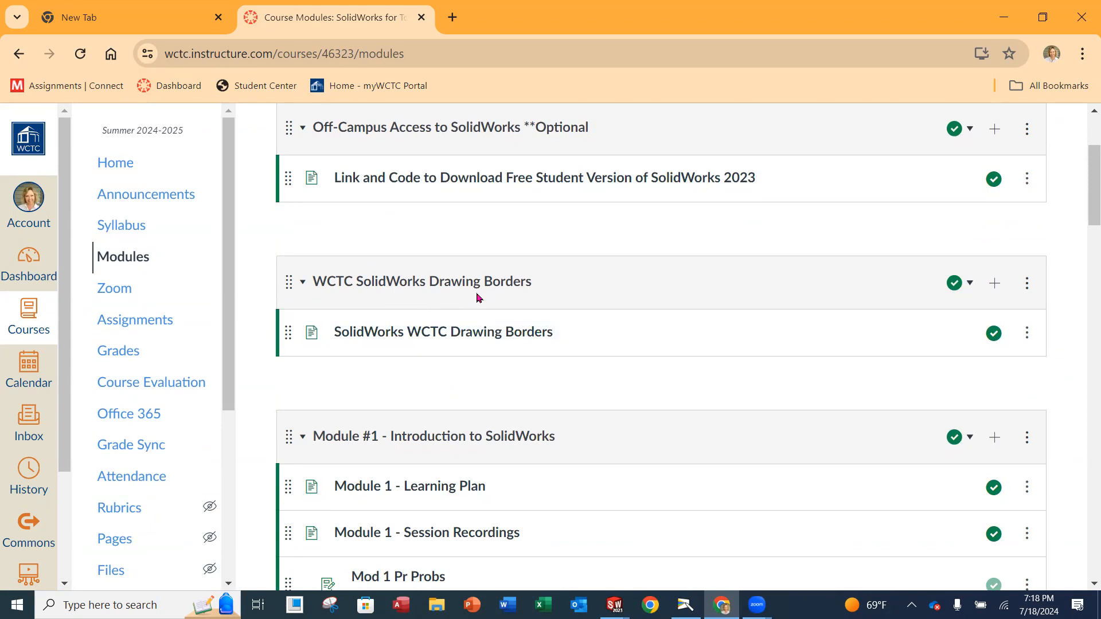
pyautogui.click(454, 337)
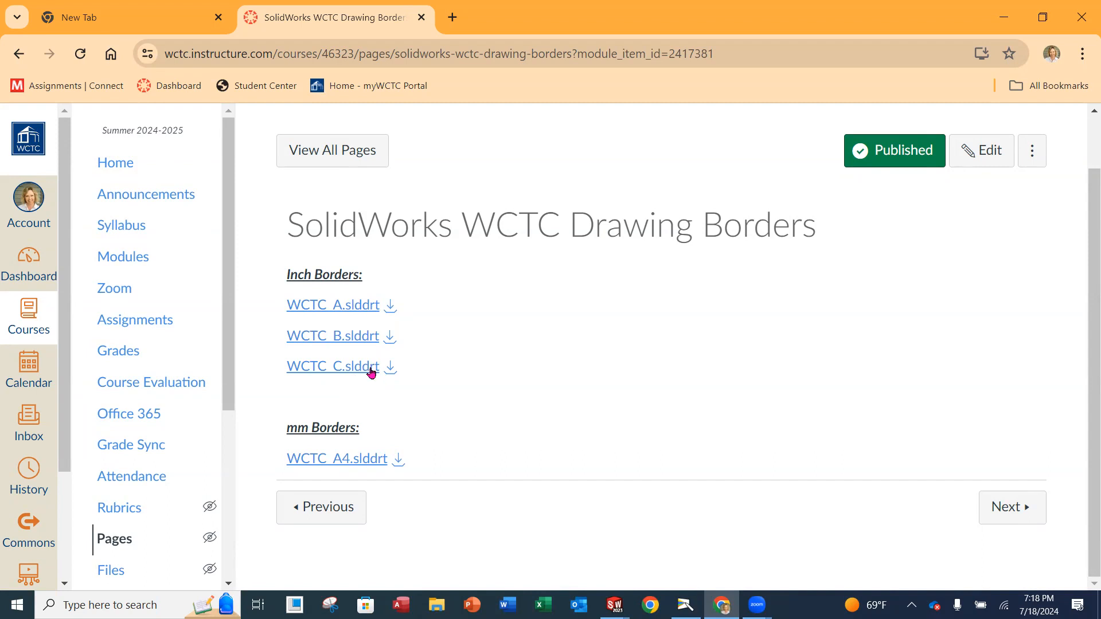
# Return to the Draw3 drawing in SOLIDWORKS and browse for a sheet format in Mech Design Courses > SolidWorks-forMachinists > SolidWorks Borders.
pyautogui.click(614, 604)
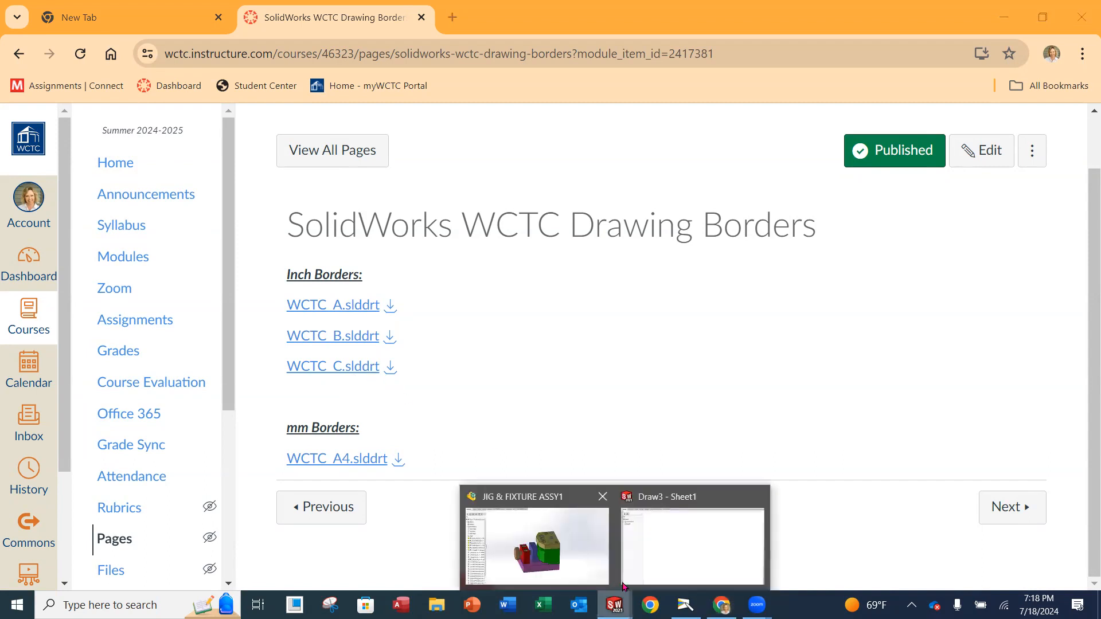
pyautogui.click(678, 551)
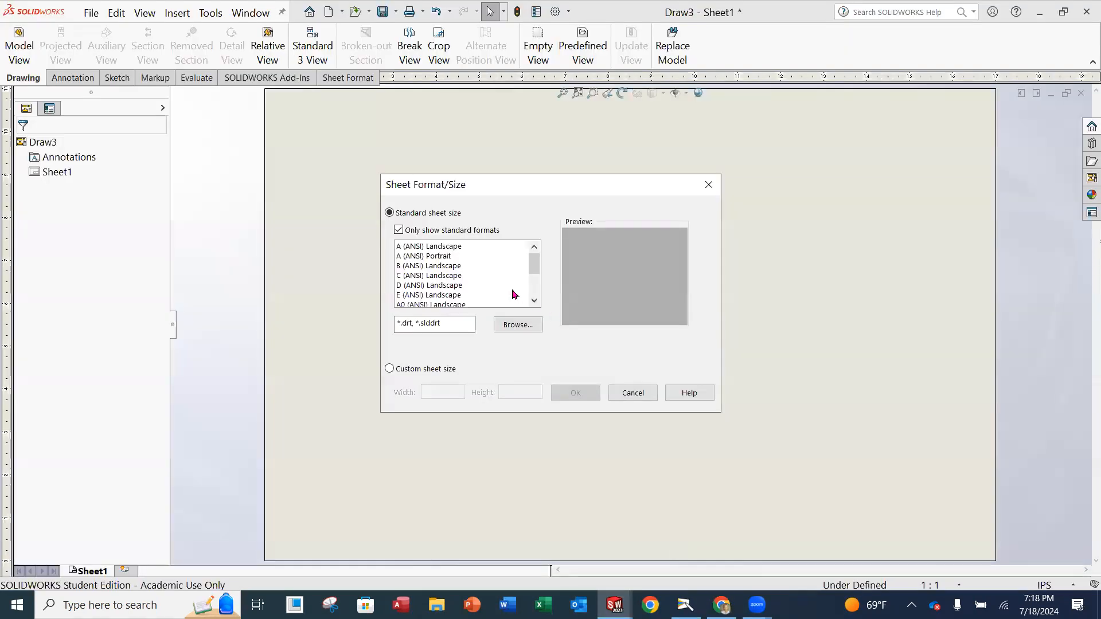
pyautogui.click(505, 323)
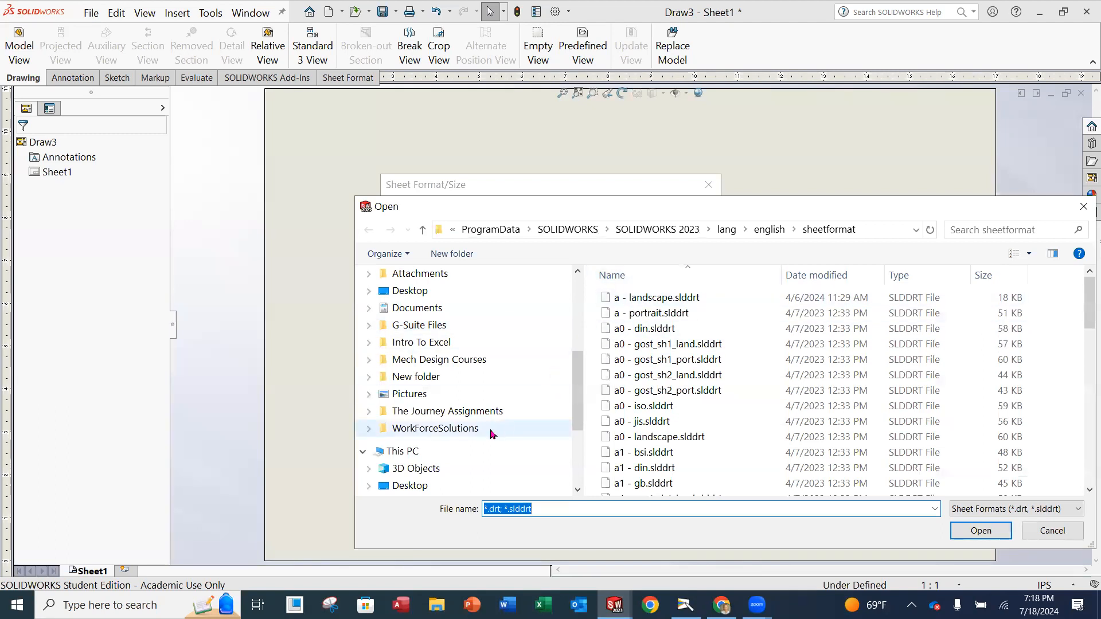
pyautogui.scroll(1, 484, 395)
pyautogui.click(482, 393)
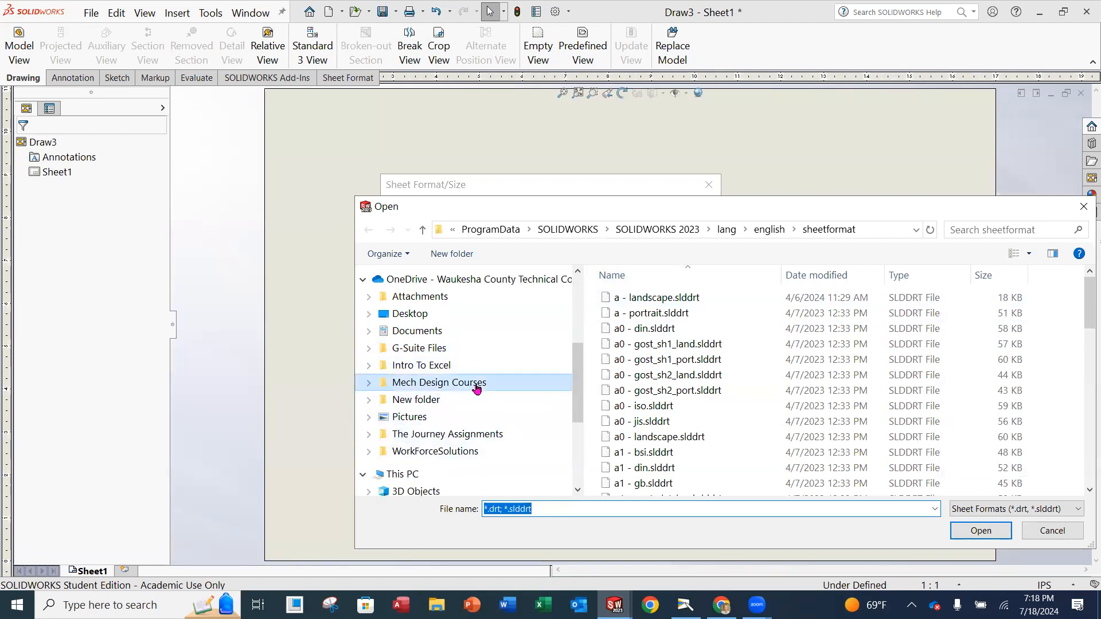
pyautogui.scroll(-1, 699, 430)
pyautogui.doubleClick(698, 430)
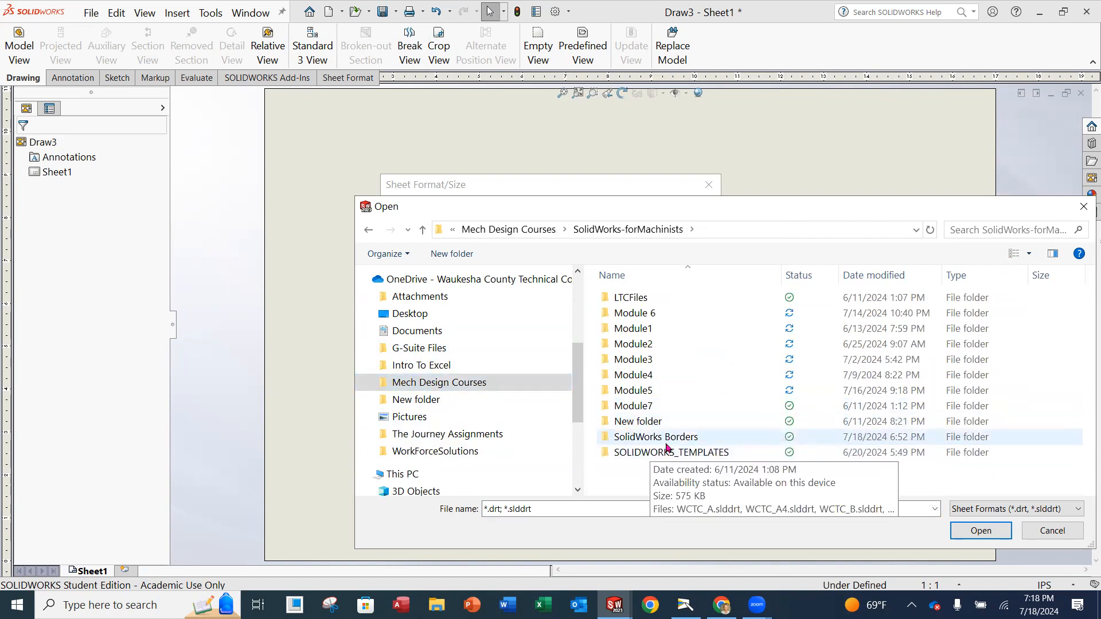
pyautogui.click(666, 445)
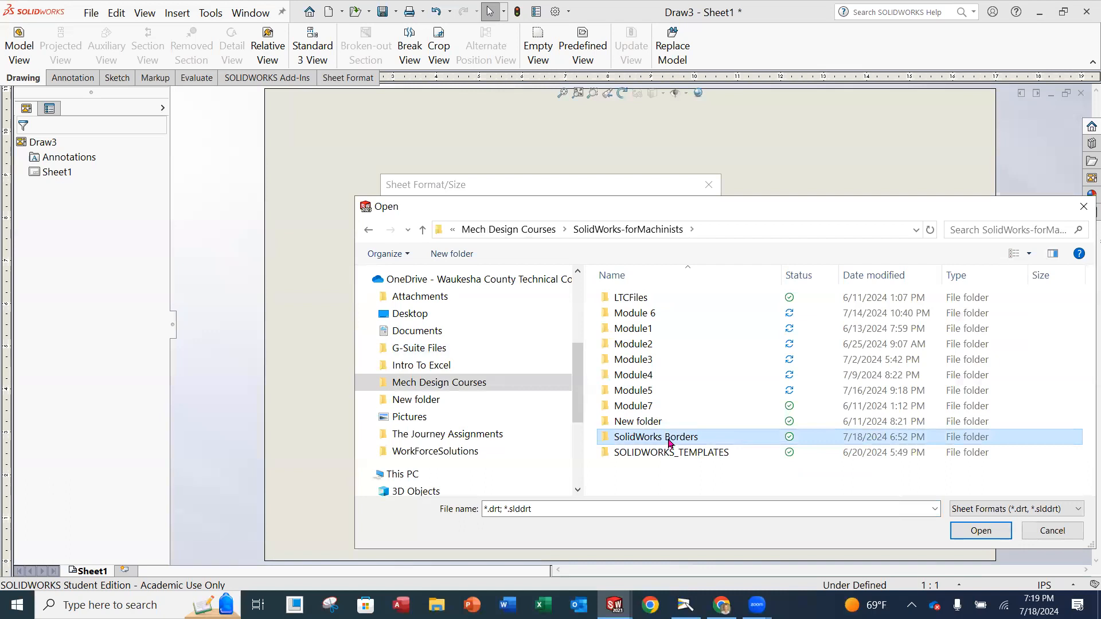
pyautogui.doubleClick(670, 441)
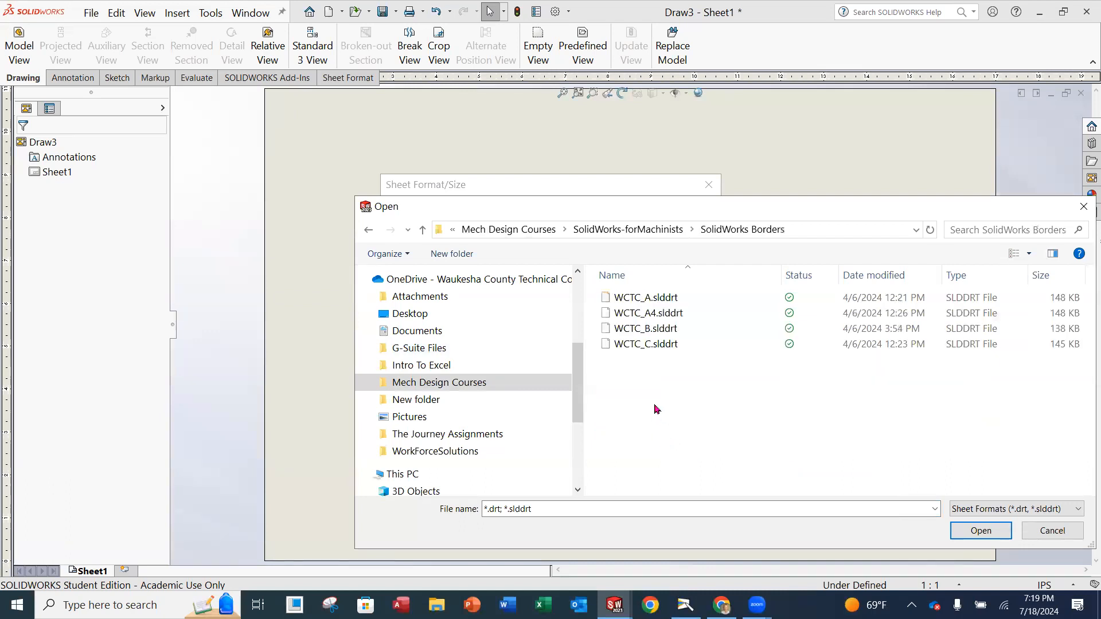
# Load the WCTC_C.slddrt border as the sheet format and apply it to the drawing sheet.
pyautogui.click(640, 349)
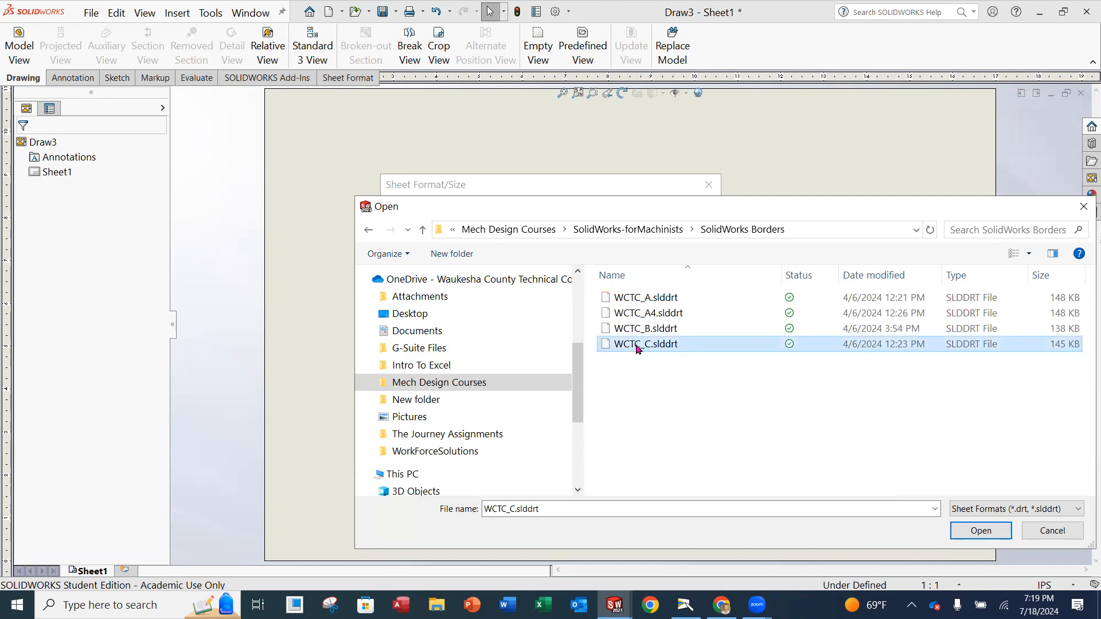
pyautogui.click(976, 532)
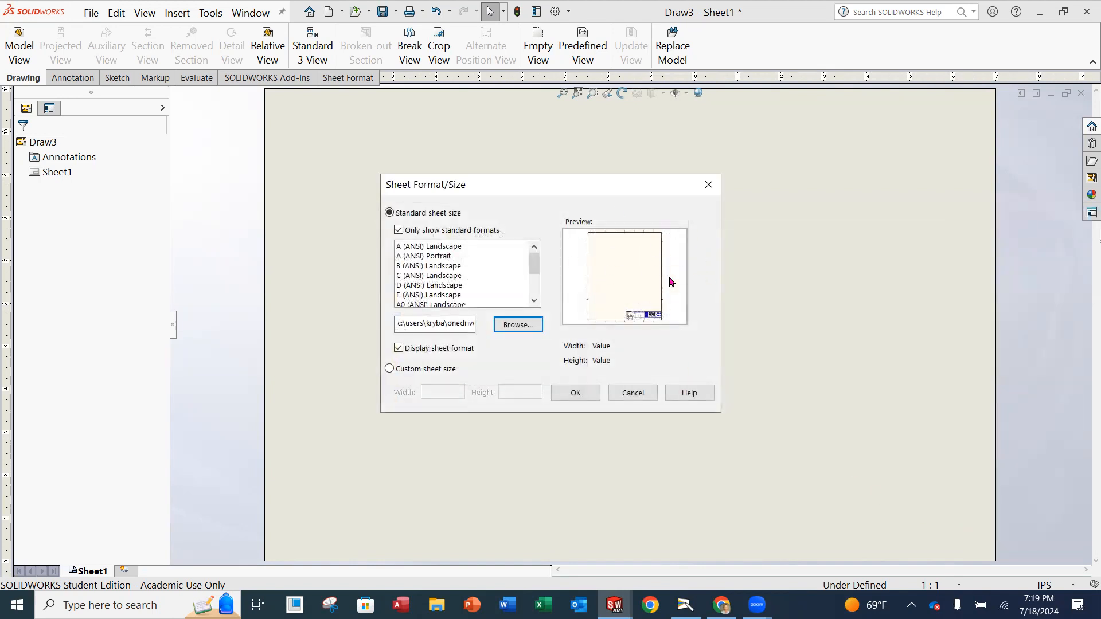
pyautogui.click(587, 396)
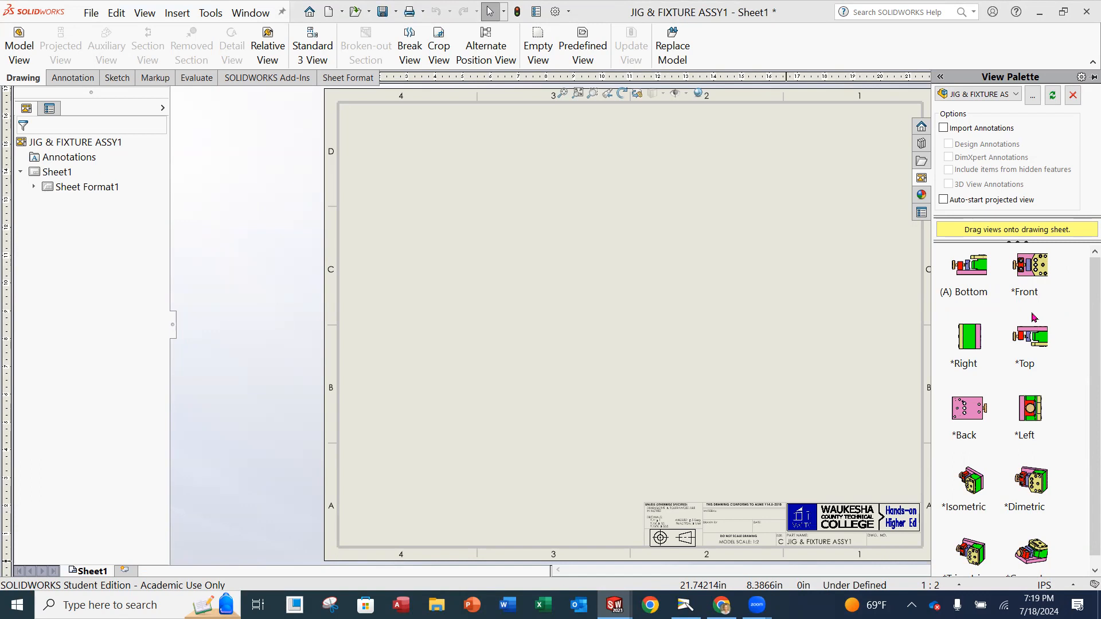
# Place the assembly's Front view in the upper-left area of the drawing sheet, near zones C and D, without projected views.
pyautogui.moveTo(1019, 277); pyautogui.dragTo(838, 238)
pyautogui.moveTo(616, 218); pyautogui.dragTo(911, 335)
pyautogui.click(1056, 261)
pyautogui.moveTo(1030, 266)
pyautogui.mouseDown()
pyautogui.moveTo(854, 212)
pyautogui.moveTo(571, 172)
pyautogui.moveTo(500, 192)
pyautogui.moveTo(494, 217)
pyautogui.mouseUp()
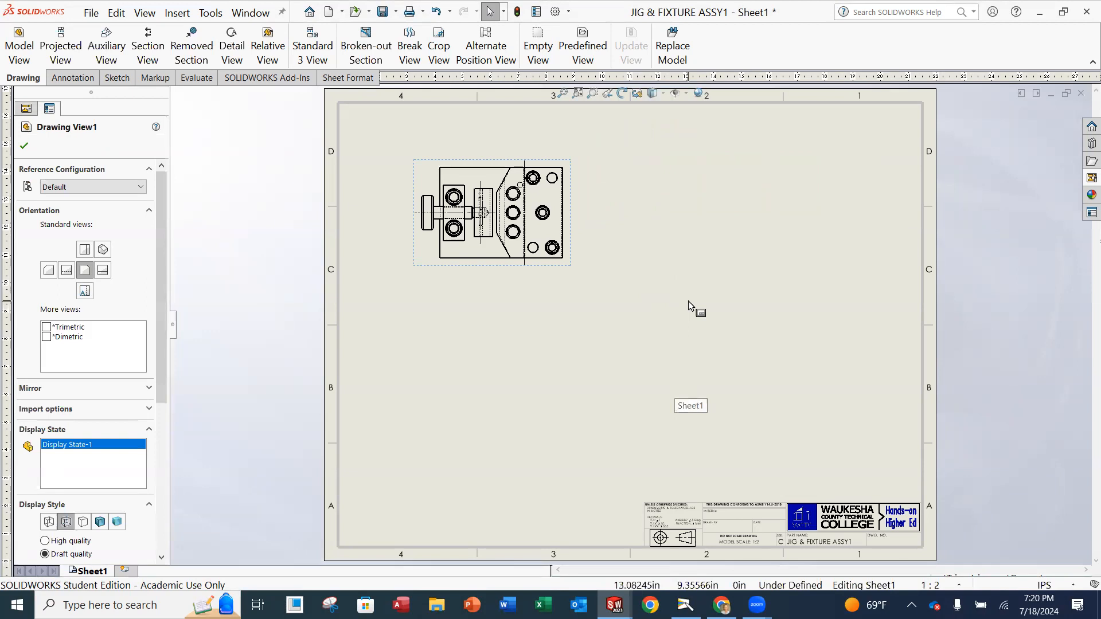
pyautogui.click(25, 146)
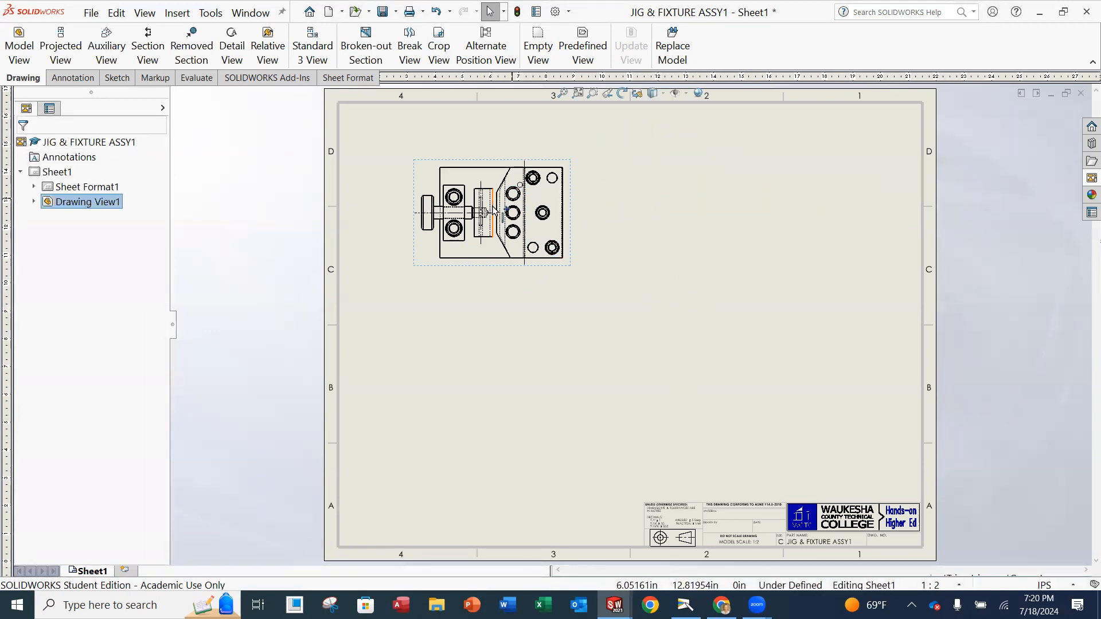
# Delete the three centerlines in the front view: through the bushing plate, through the clamp, and along the knurled head screw.
pyautogui.scroll(-5, 515, 219)
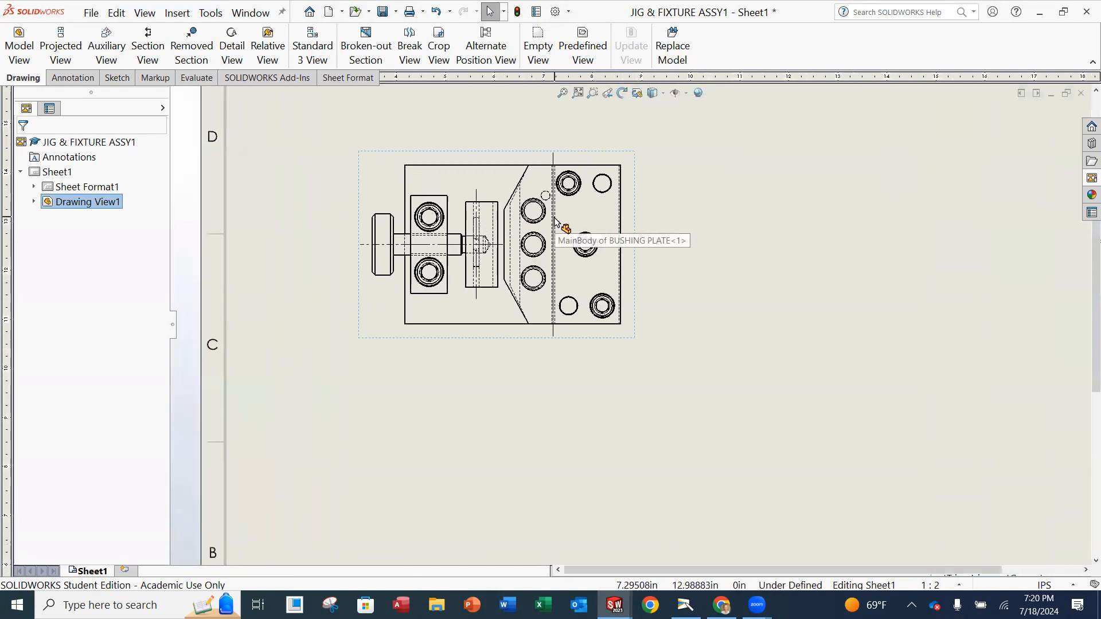
pyautogui.scroll(-1, 550, 221)
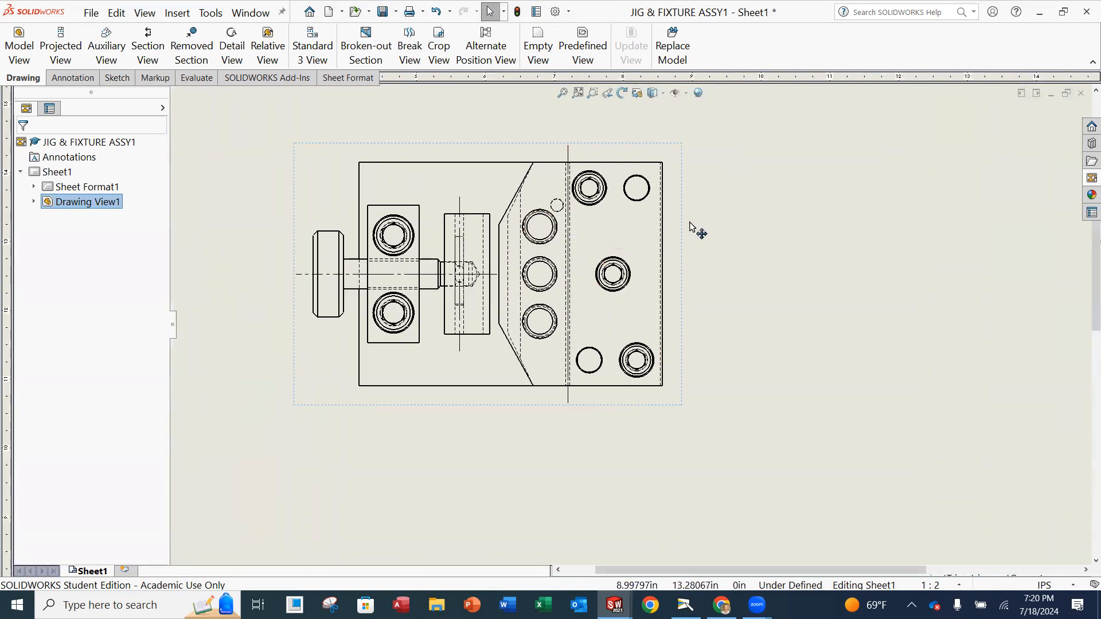
pyautogui.click(568, 151)
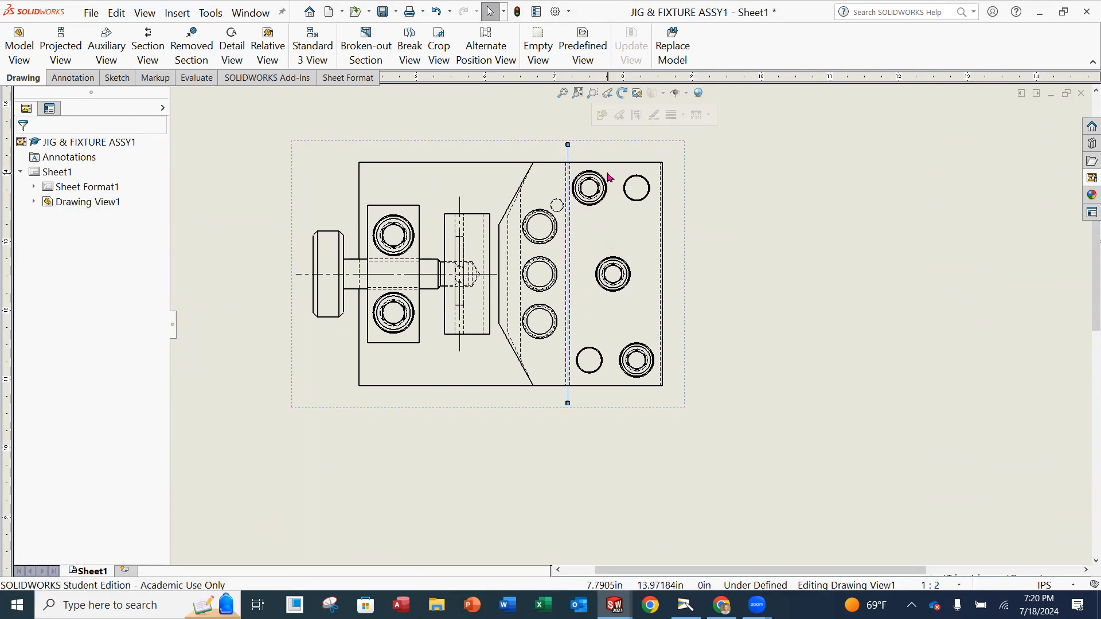
pyautogui.press('Delete')
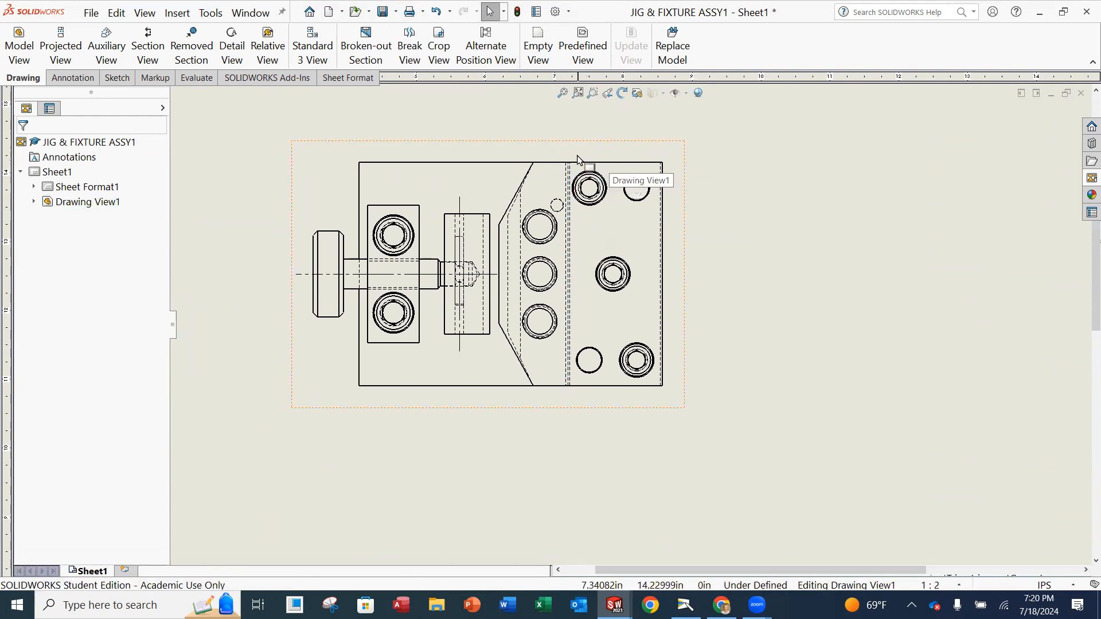
pyautogui.click(459, 206)
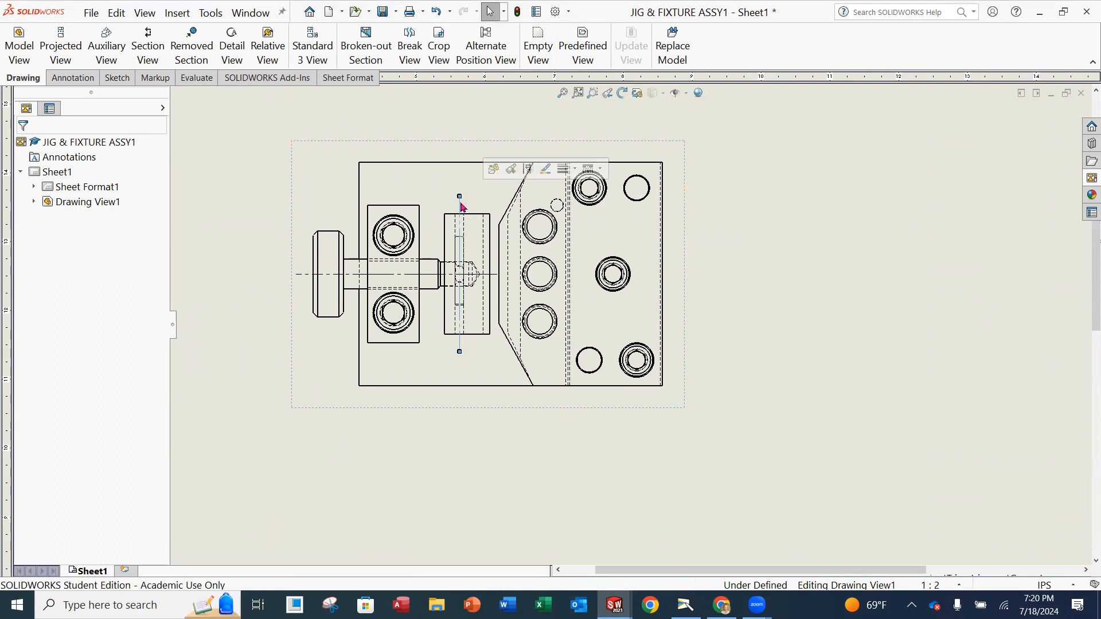
pyautogui.press('Delete')
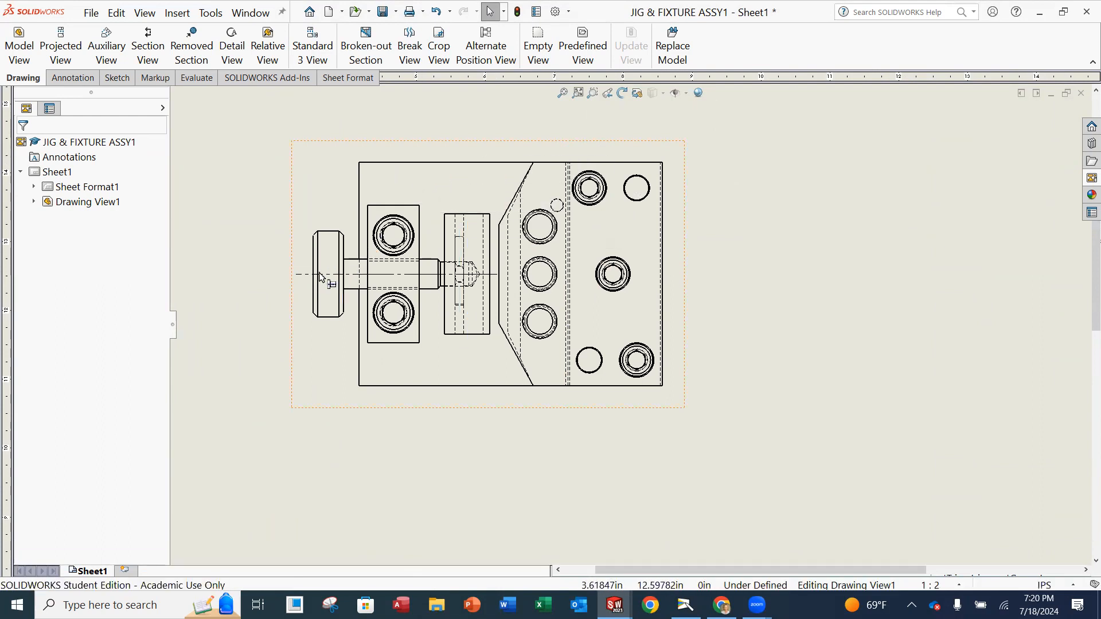
pyautogui.click(354, 276)
pyautogui.press('Delete')
pyautogui.scroll(3, 590, 319)
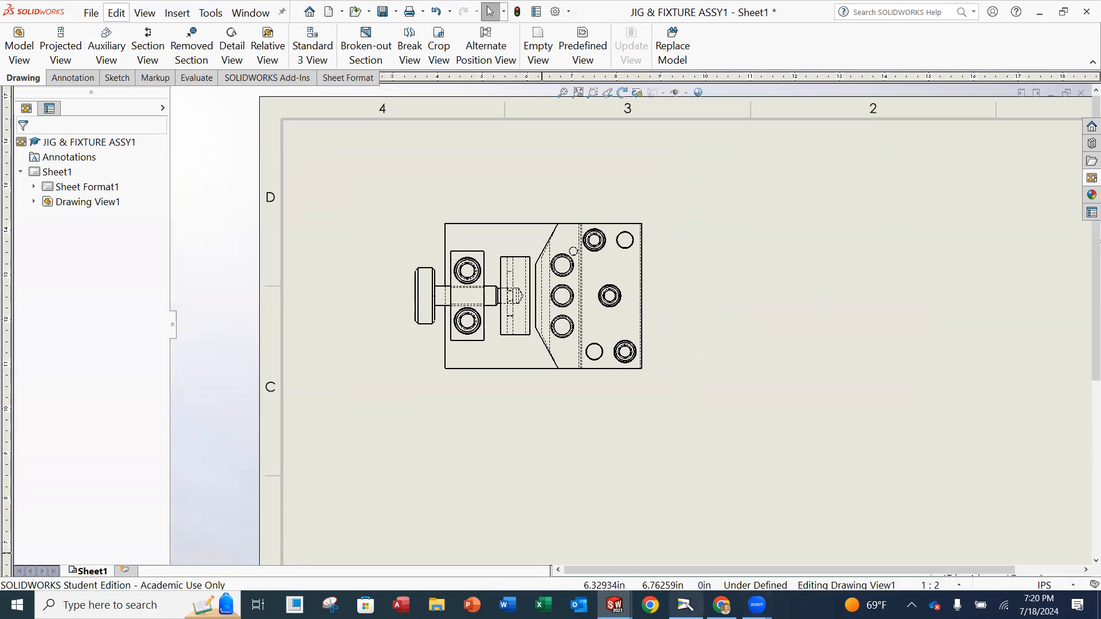
# Check the stepped section line on the printed reference in the Camera app and return to the Draw3 drawing in SOLIDWORKS.
pyautogui.click(686, 605)
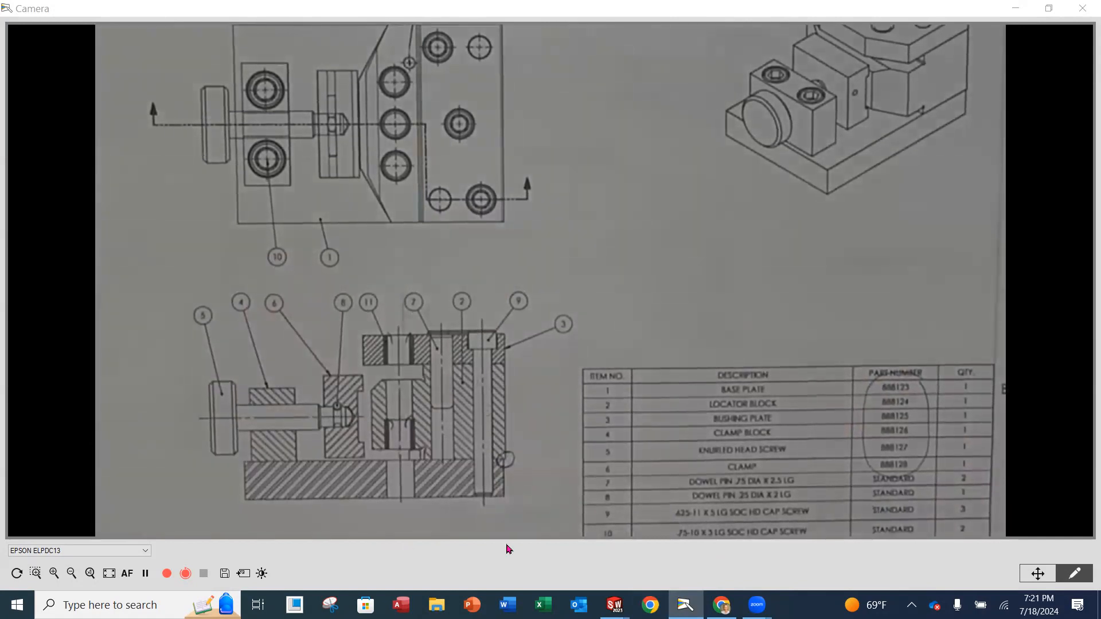
pyautogui.moveTo(614, 605)
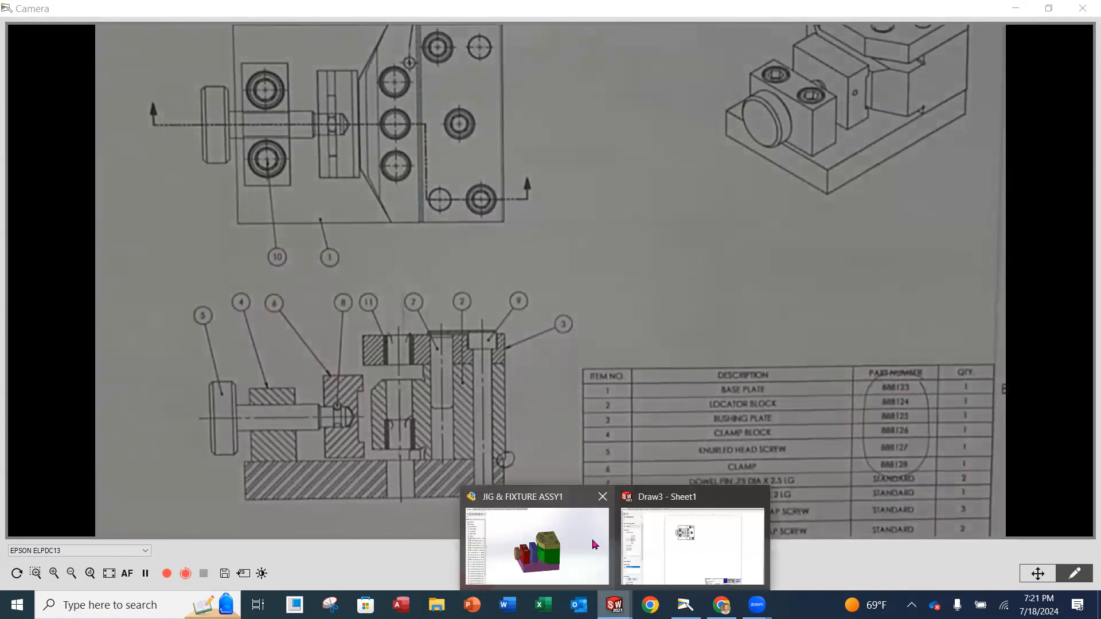
pyautogui.click(695, 553)
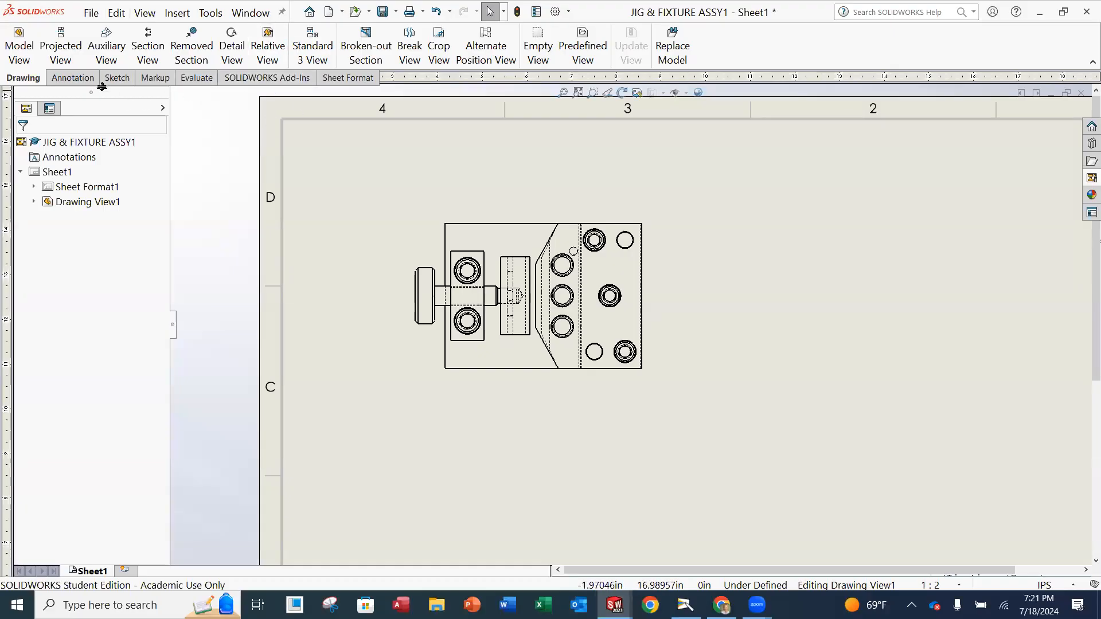
# Draw a horizontal line about 3.65 in long from outside the base plate through the lower-right cap screw and the dowel pin beside it.
pyautogui.click(118, 79)
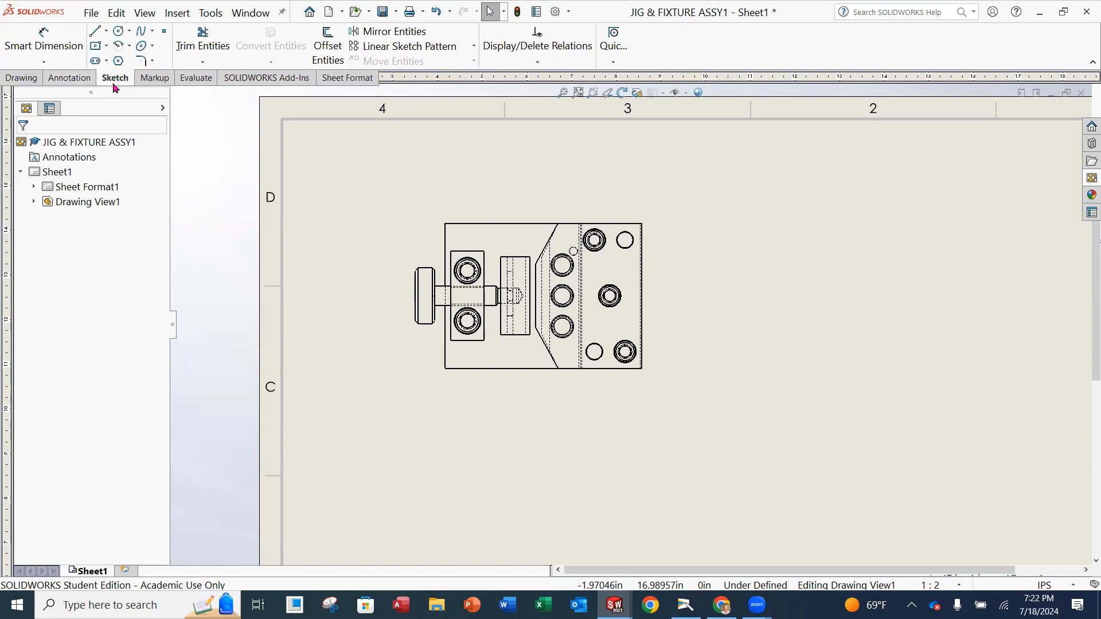
pyautogui.click(95, 33)
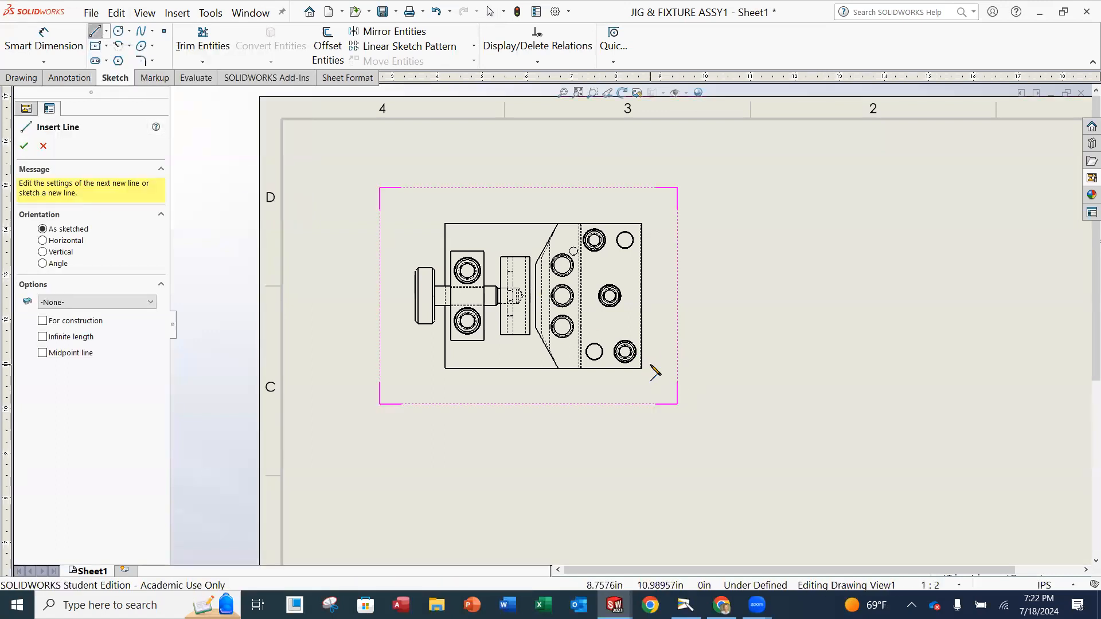
pyautogui.scroll(-3, 652, 367)
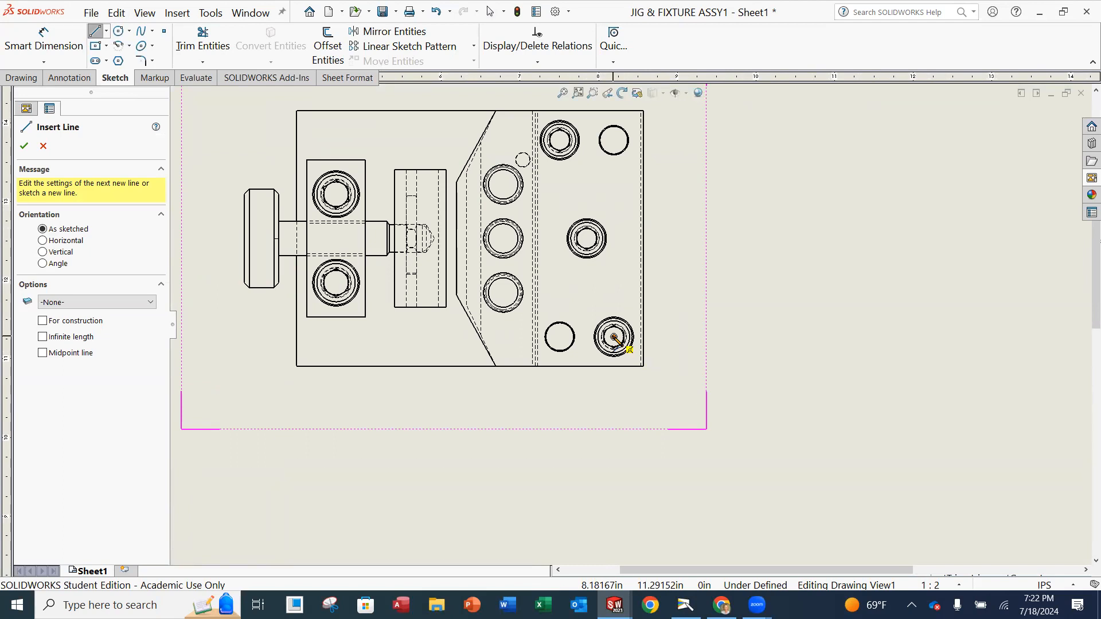
pyautogui.click(684, 337)
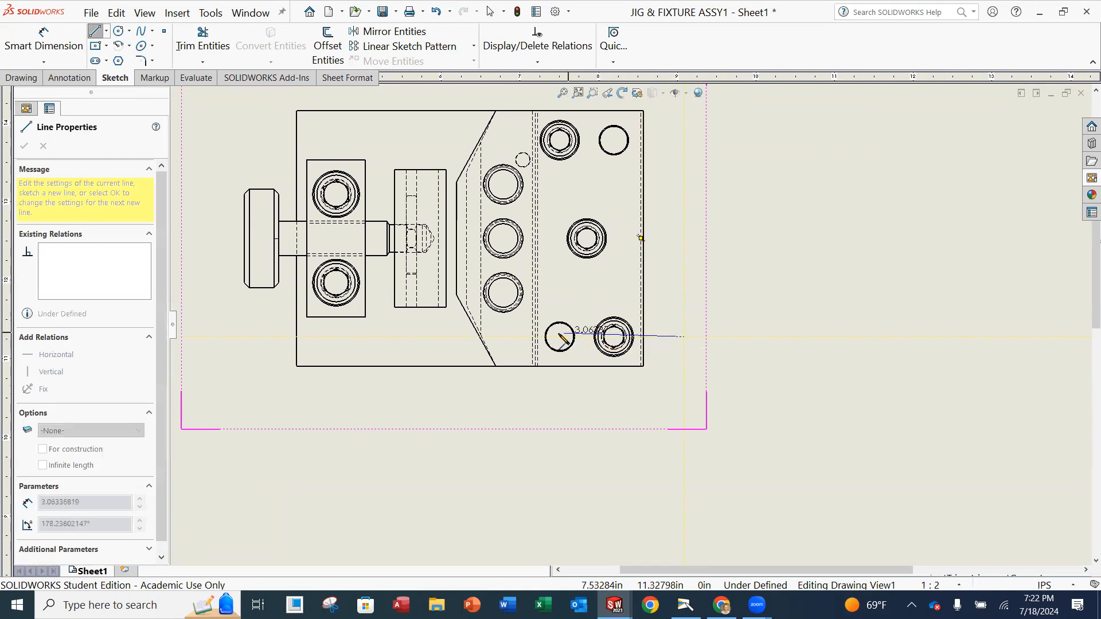
pyautogui.scroll(-4, 545, 338)
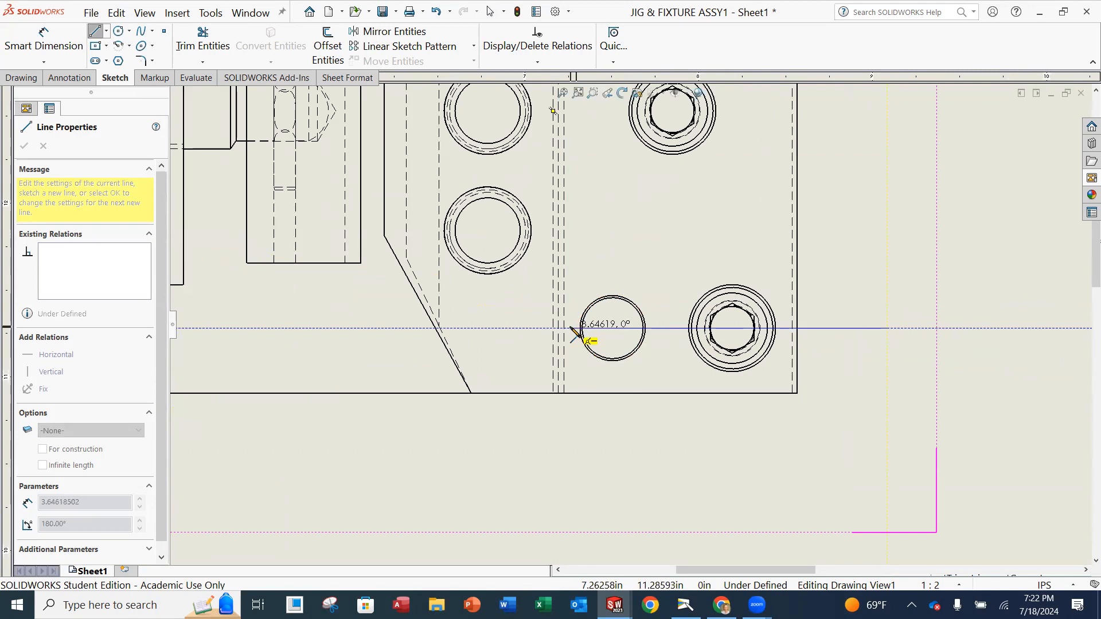
pyautogui.scroll(-3, 570, 329)
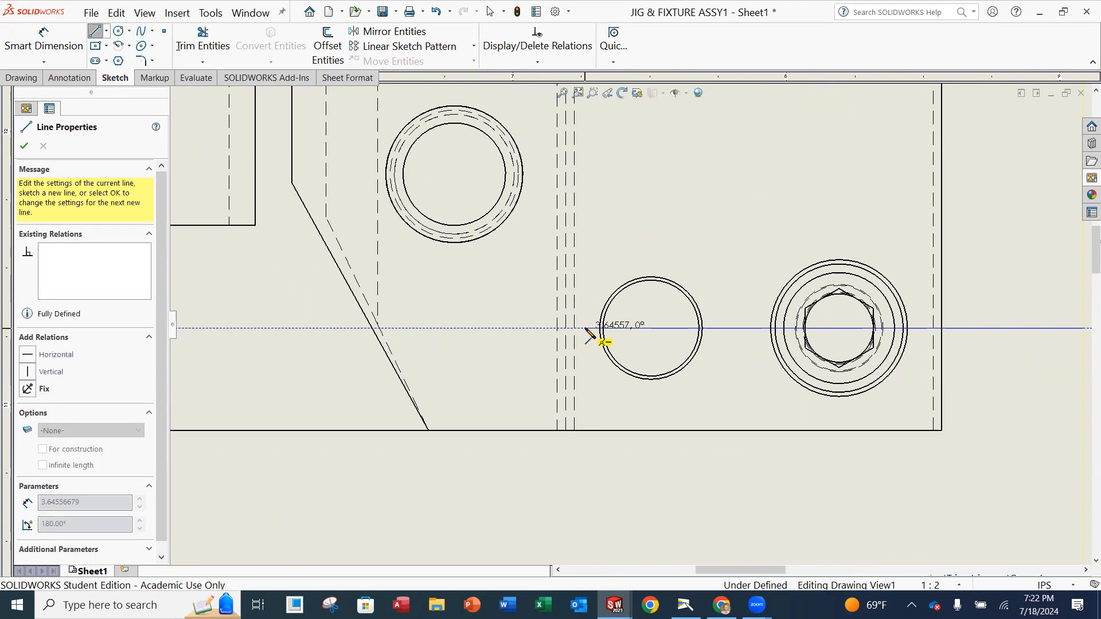
pyautogui.click(596, 329)
# Continue the cutting line vertically from the end beside the dowel pin up to the level of the middle cap screw's center.
pyautogui.scroll(2, 598, 327)
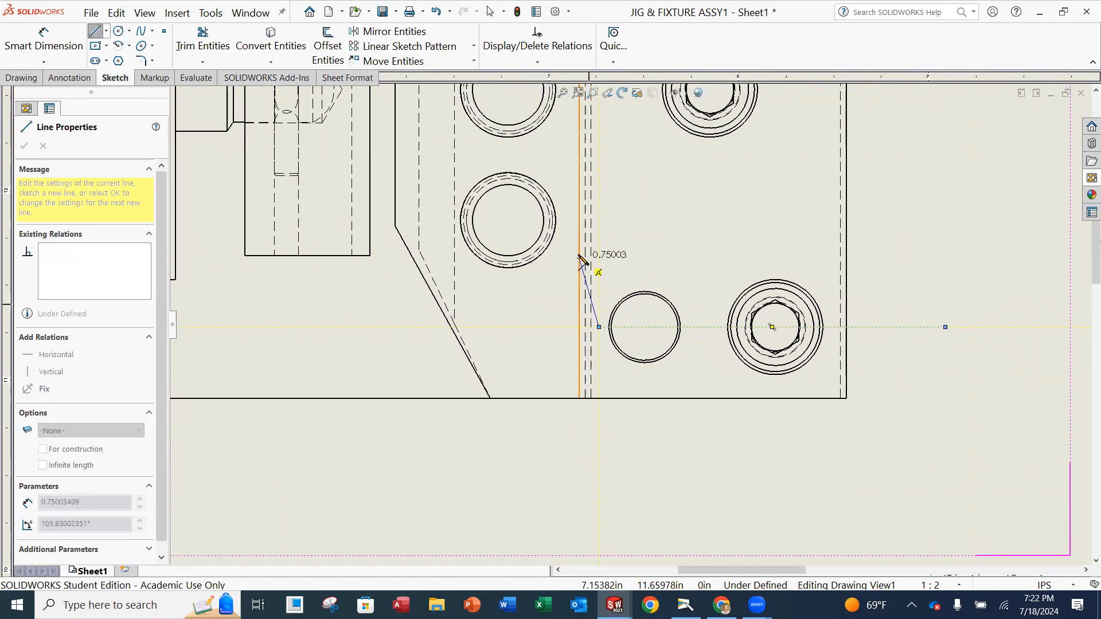
pyautogui.scroll(3, 597, 256)
pyautogui.scroll(-2, 618, 178)
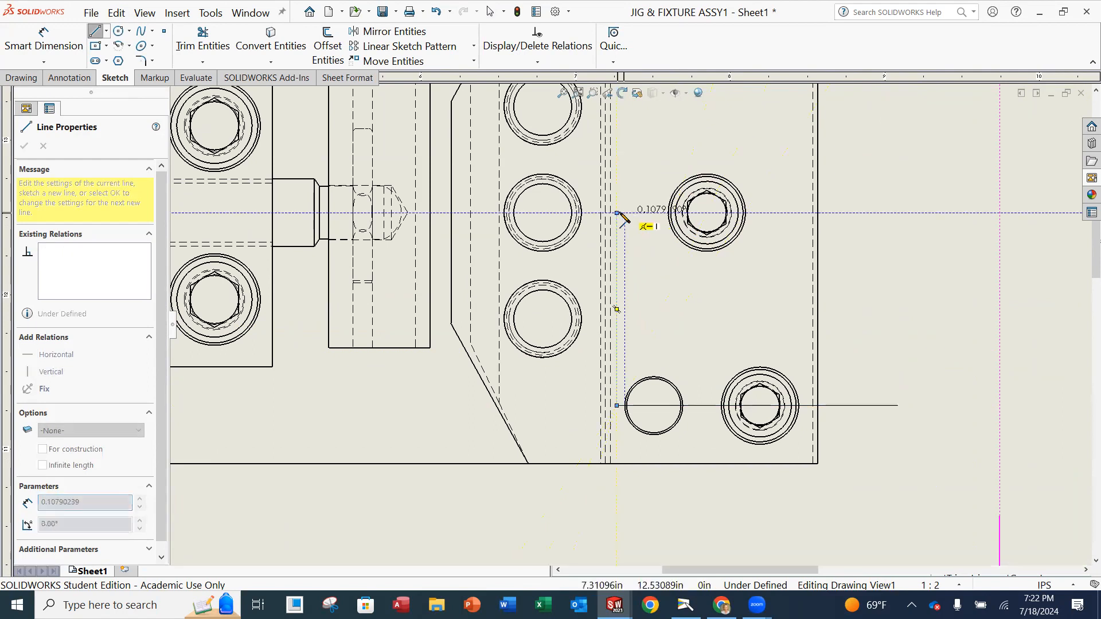
pyautogui.click(617, 213)
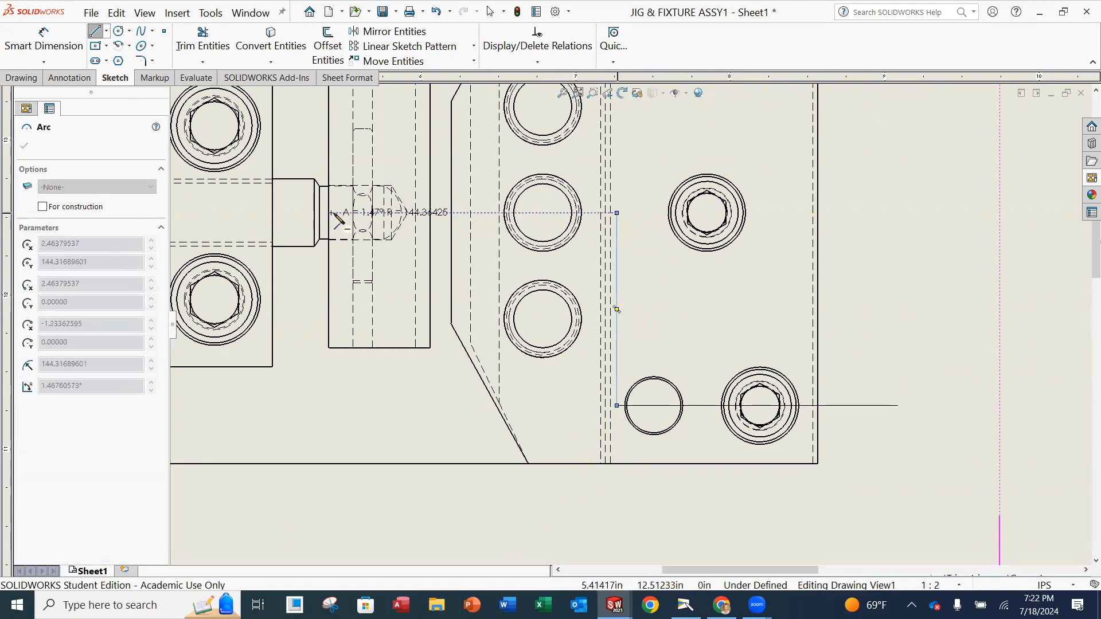
# Try to extend the cutting line horizontally from the vertical segment's upper end past the knurled head screw.
pyautogui.scroll(4, 369, 218)
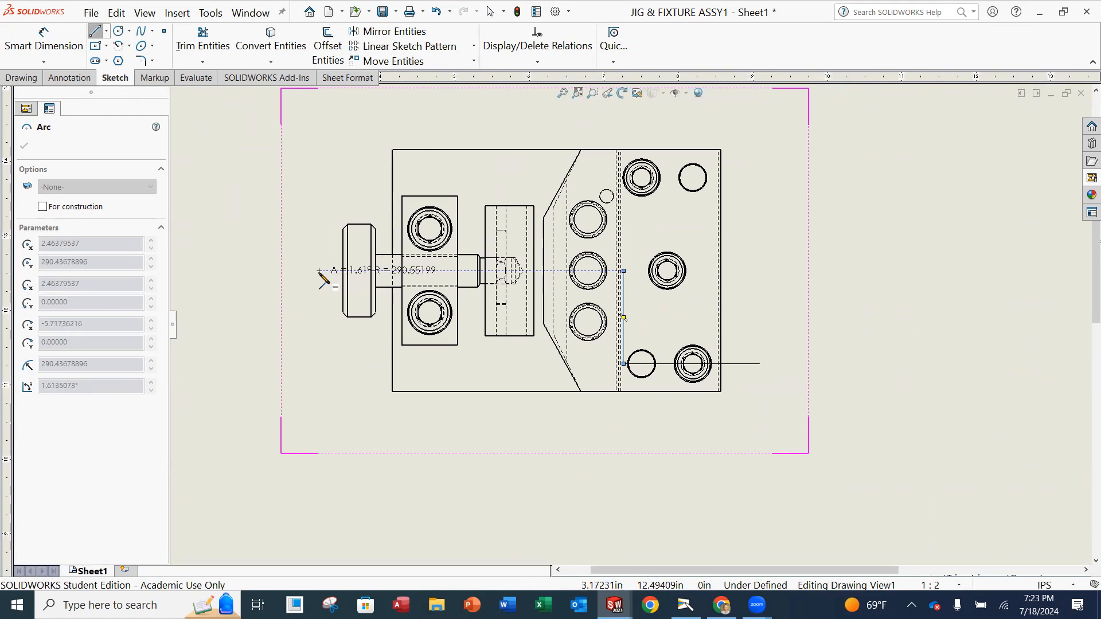
pyautogui.click(319, 272)
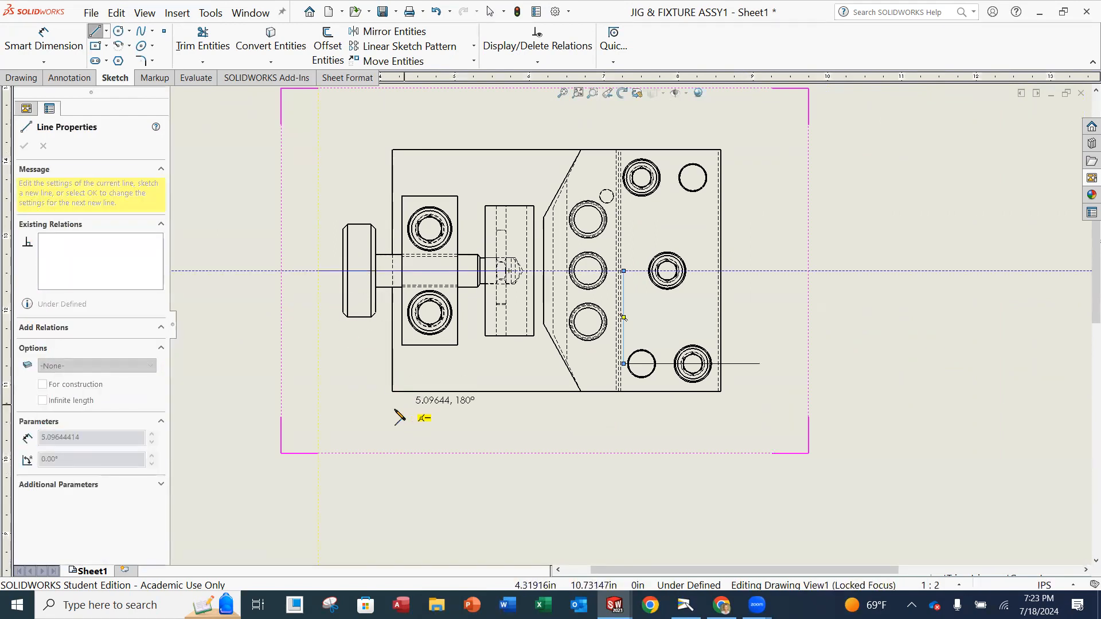
pyautogui.press('Escape')
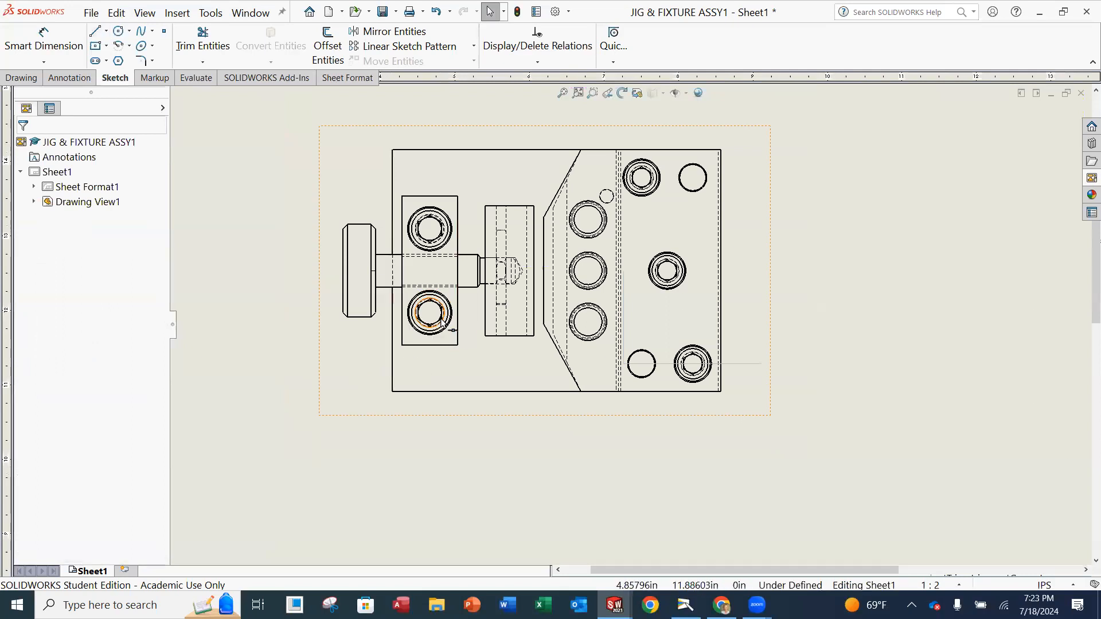
pyautogui.click(95, 32)
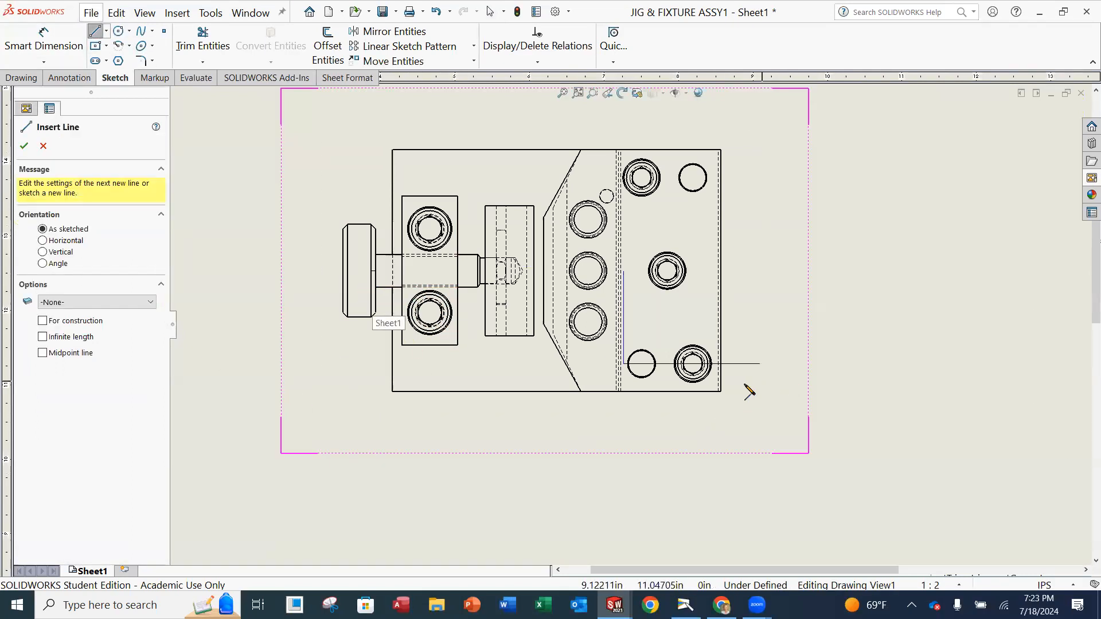
pyautogui.scroll(-2, 748, 392)
pyautogui.press('Escape')
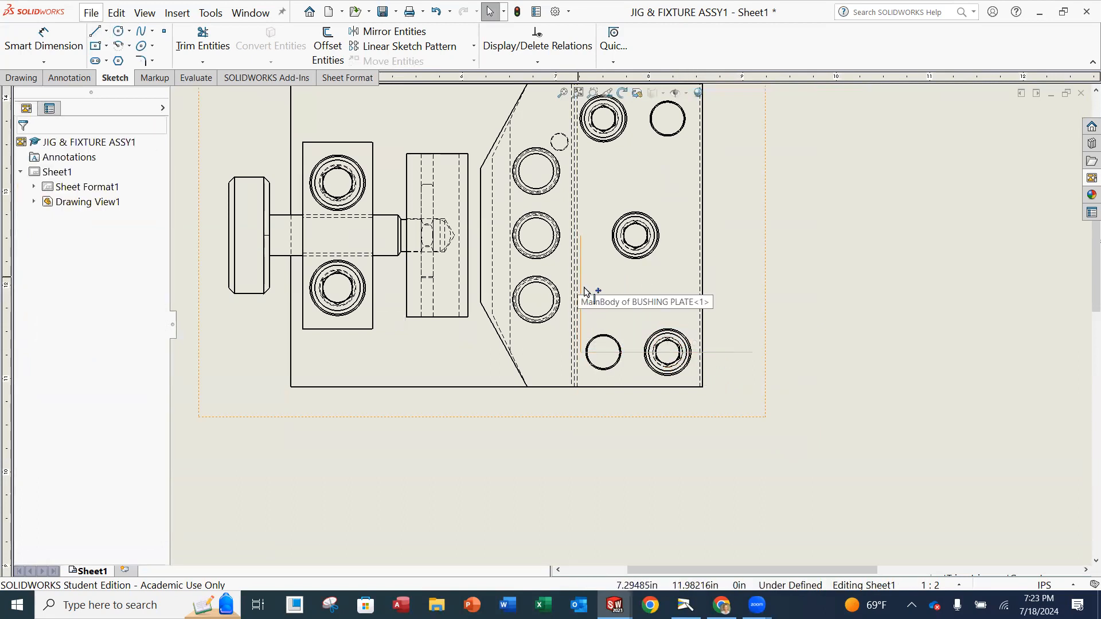
# Draw a horizontal line about 8.1 in long from the vertical segment's upper end through the middle bushing and past the knurled head.
pyautogui.scroll(-2, 585, 288)
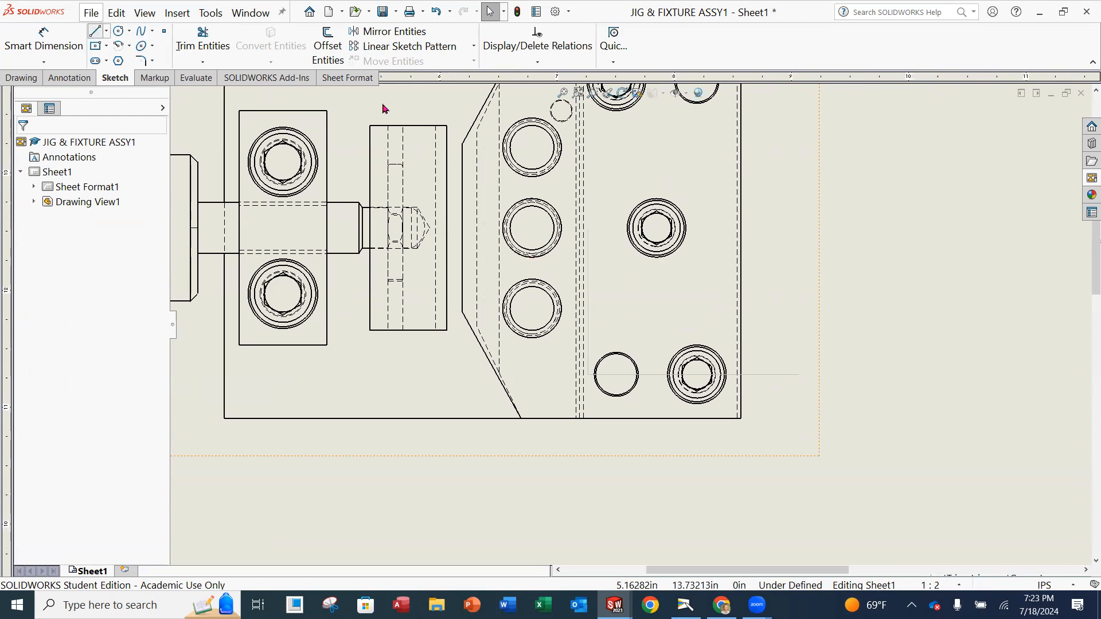
pyautogui.click(588, 228)
pyautogui.scroll(1, 505, 231)
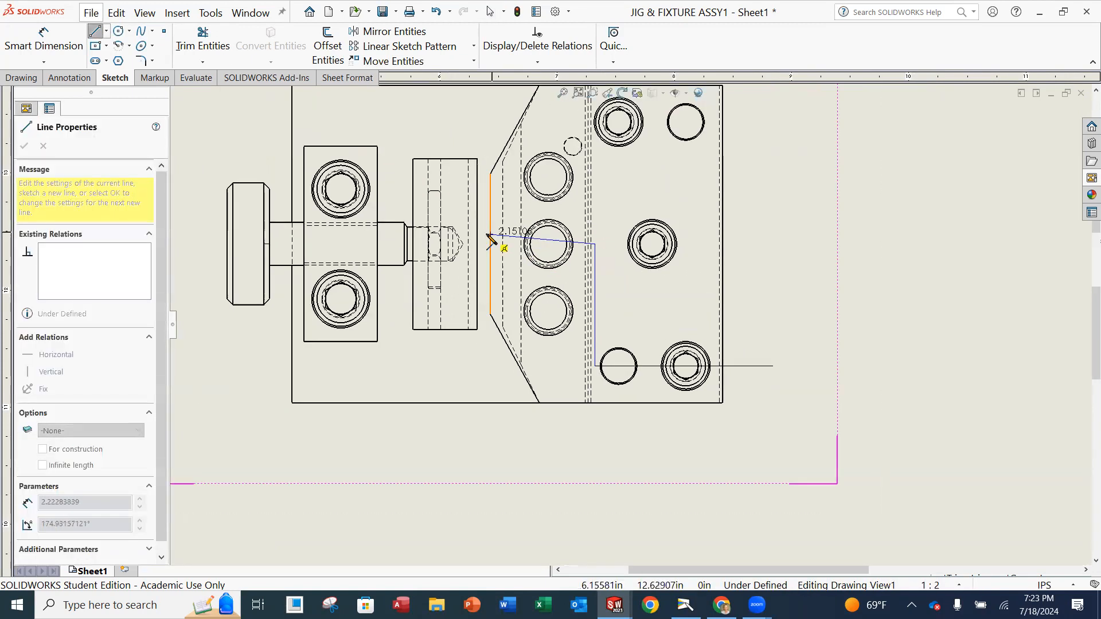
pyautogui.scroll(1, 488, 235)
pyautogui.click(272, 258)
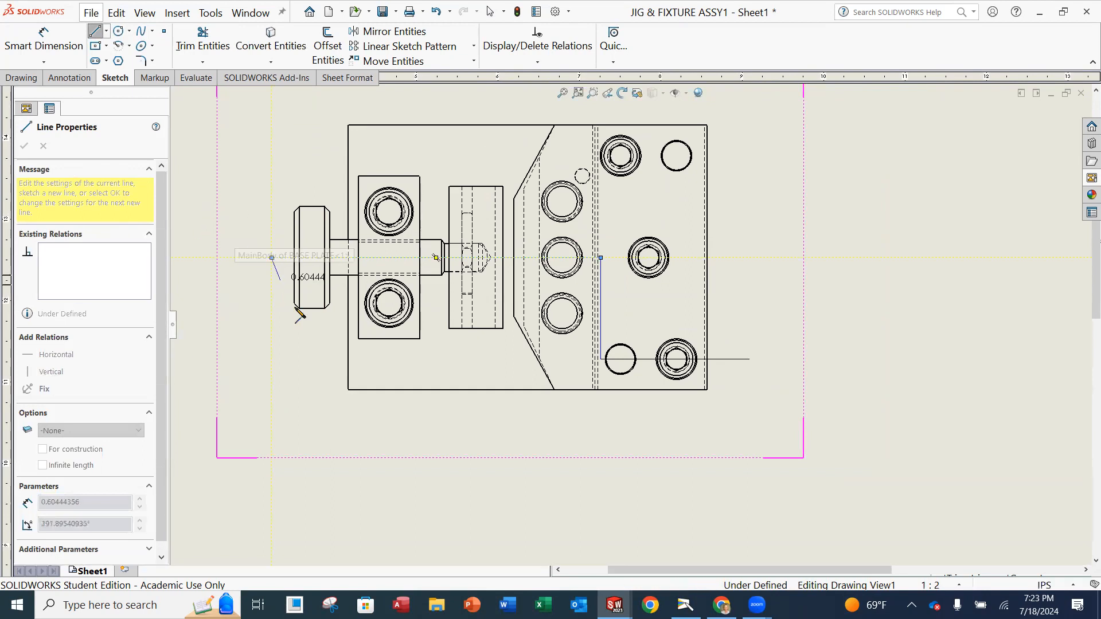
pyautogui.press('Escape')
# Start a legacy foreshortened section view using the three connected sketch lines as the cutting line.
pyautogui.scroll(-1, 635, 344)
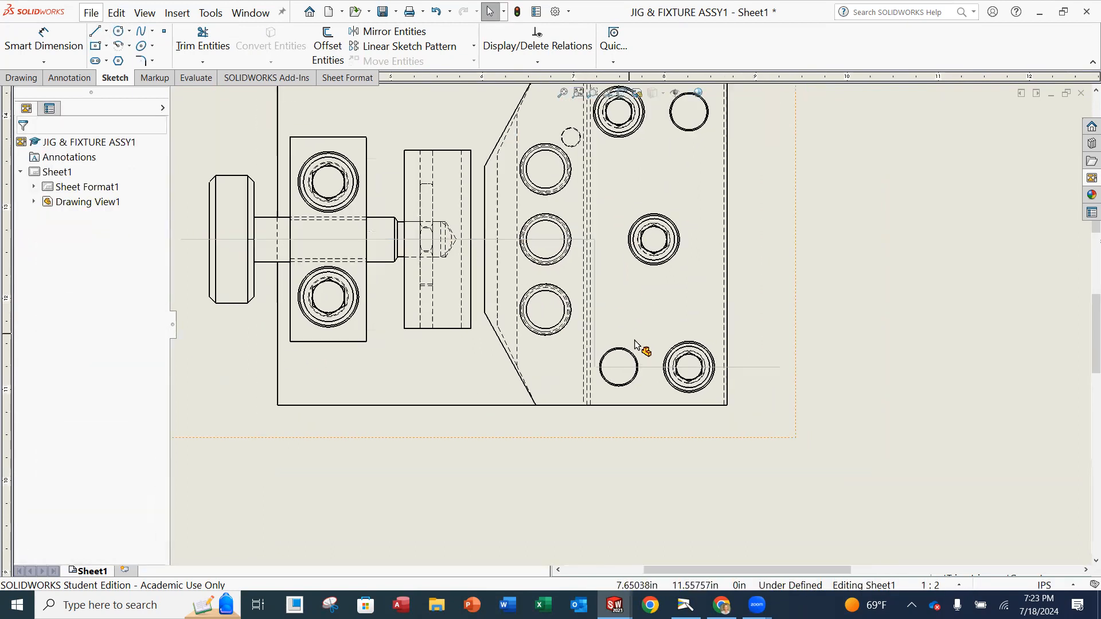
pyautogui.scroll(-1, 634, 344)
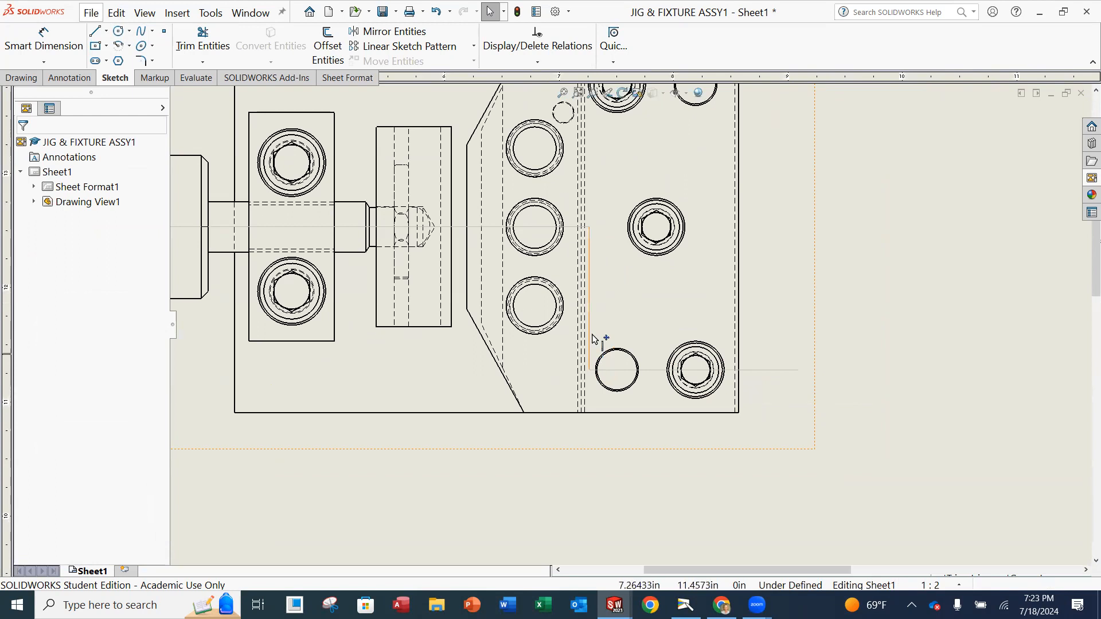
pyautogui.scroll(1, 483, 241)
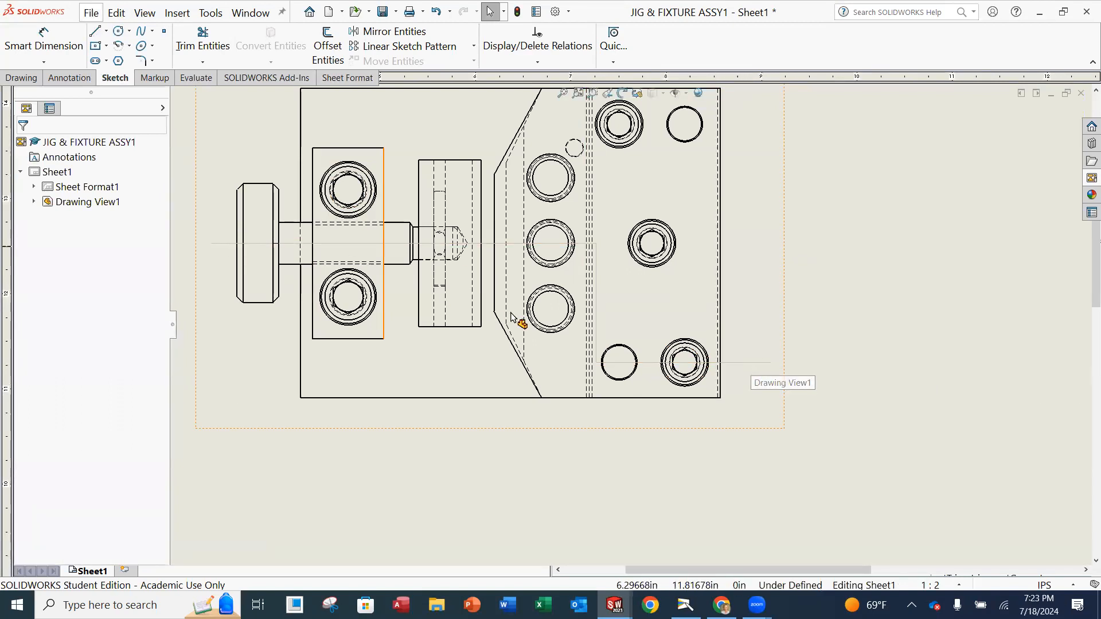
pyautogui.scroll(1, 516, 319)
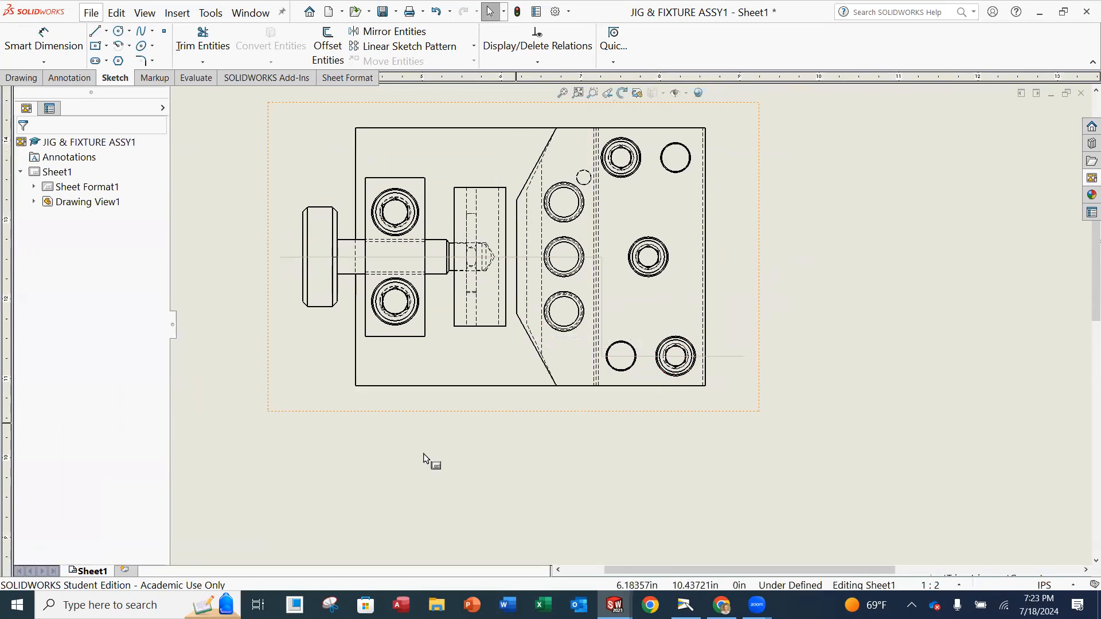
pyautogui.click(26, 78)
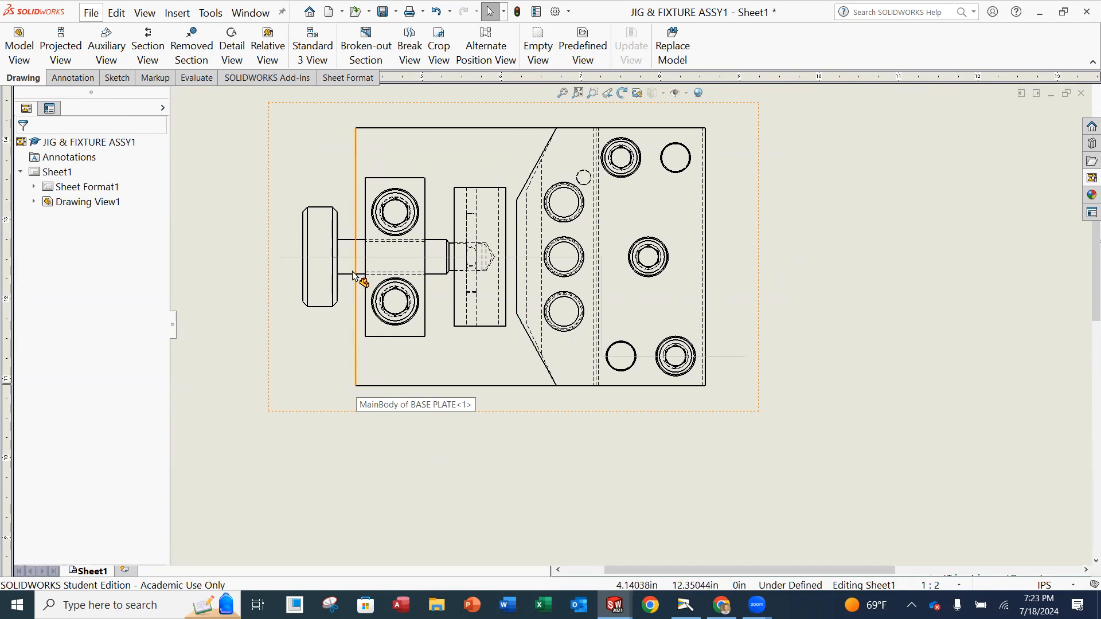
pyautogui.click(392, 258)
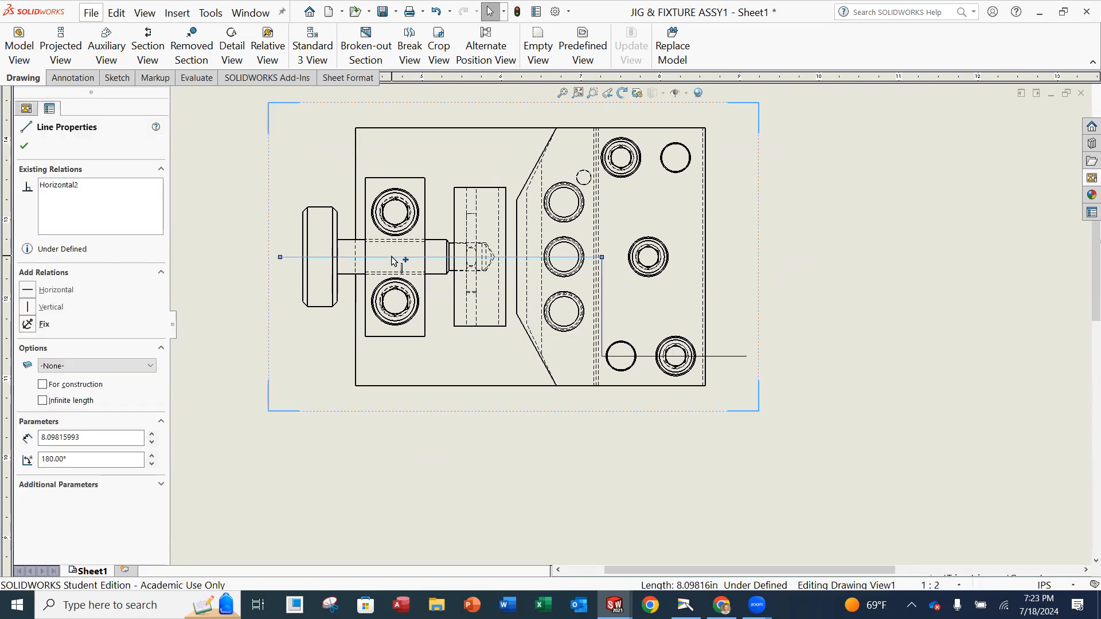
pyautogui.keyDown('ctrl'); pyautogui.click(603, 308); pyautogui.keyUp('ctrl')
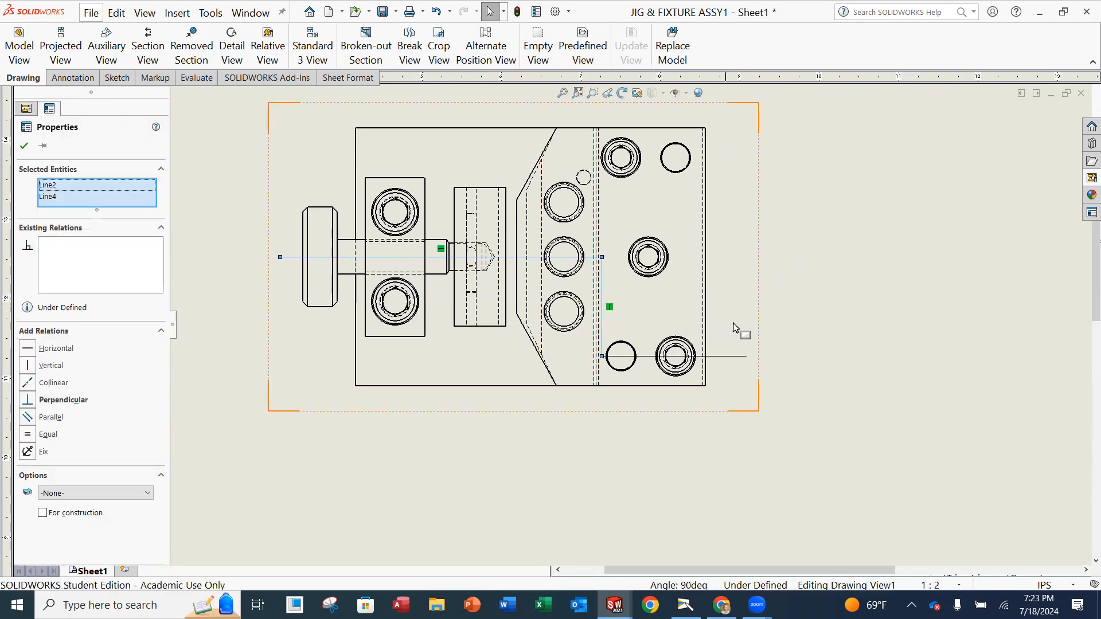
pyautogui.keyDown('ctrl'); pyautogui.click(739, 360); pyautogui.keyUp('ctrl')
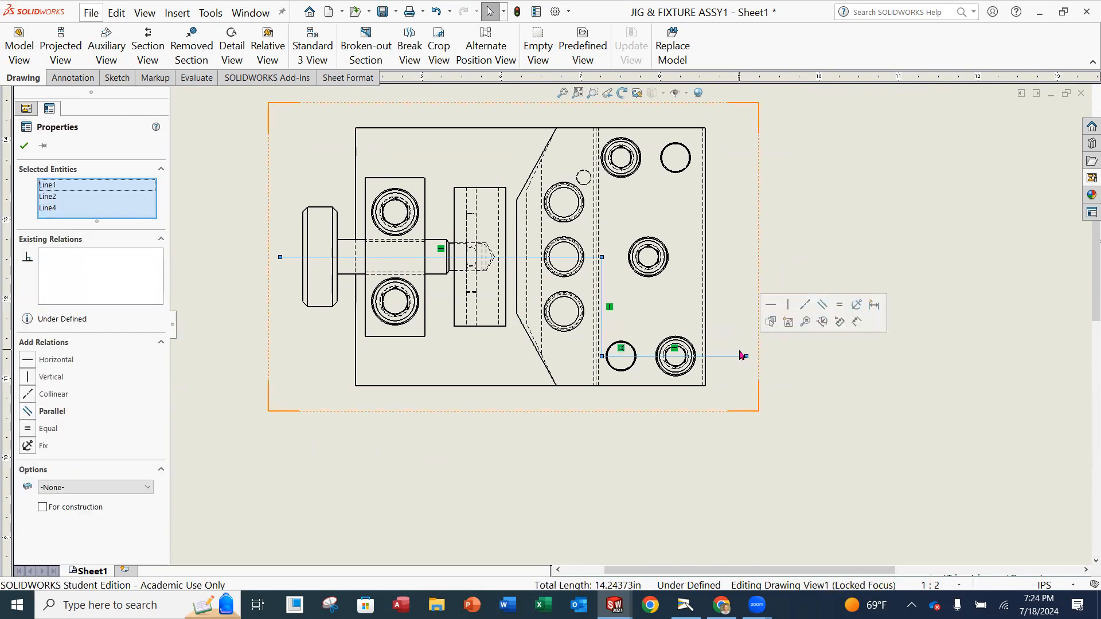
pyautogui.click(156, 56)
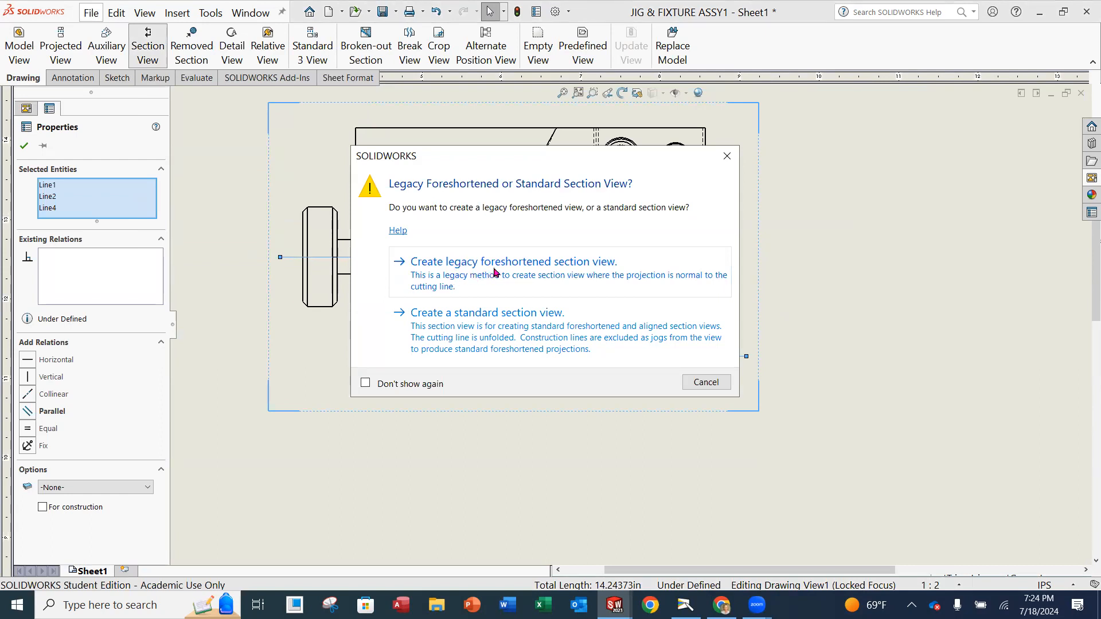
pyautogui.click(523, 276)
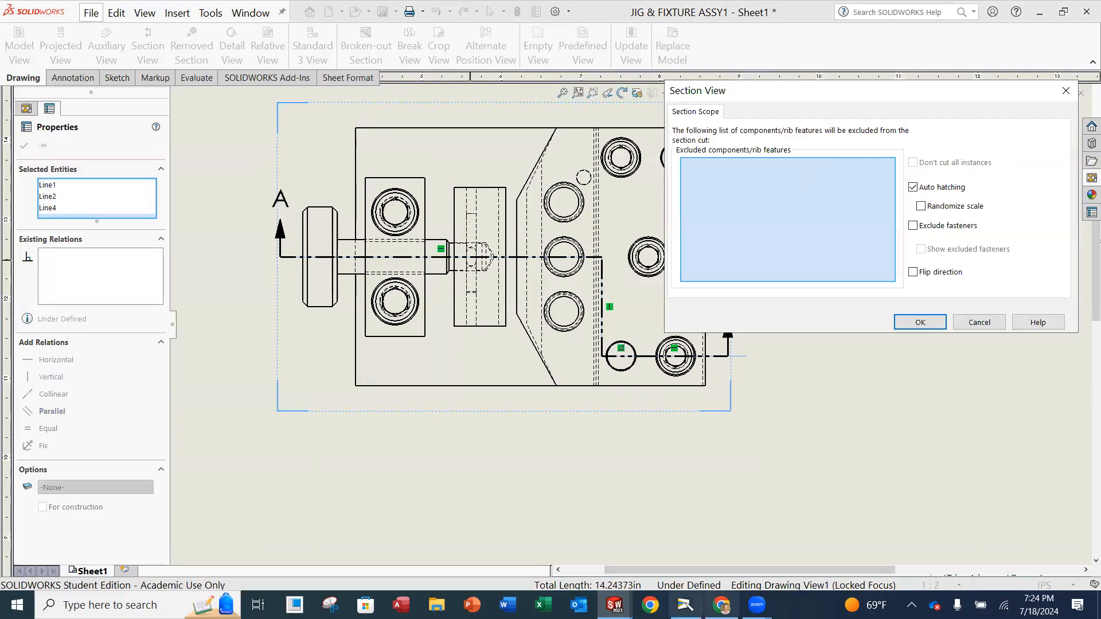
# Check on the printed reference in the Camera app which components are left uncut, and return to the section view setup.
pyautogui.click(685, 605)
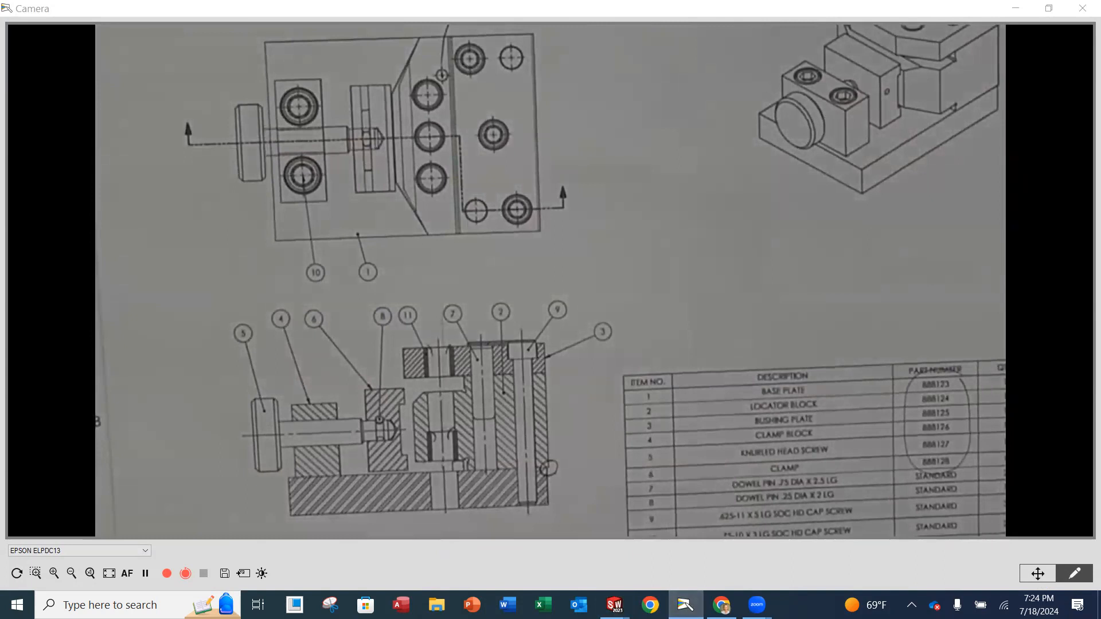
pyautogui.moveTo(614, 605)
pyautogui.click(688, 539)
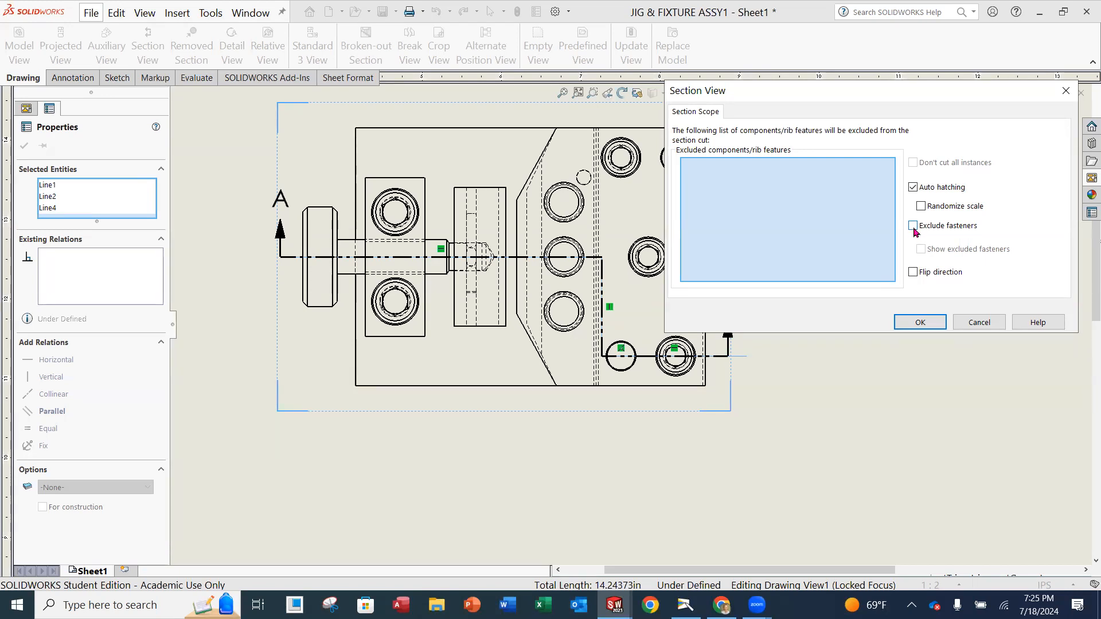
# Exclude the knurled head screw, the dowel pin and the lower socket head cap screw from the section cut and accept the section scope.
pyautogui.click(318, 248)
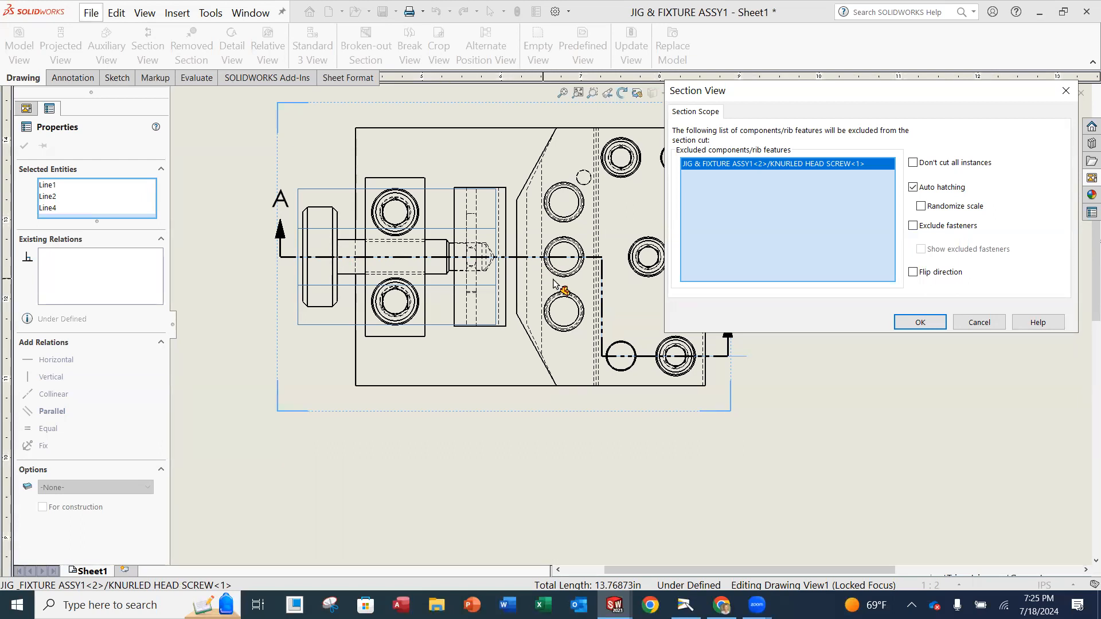
pyautogui.click(471, 222)
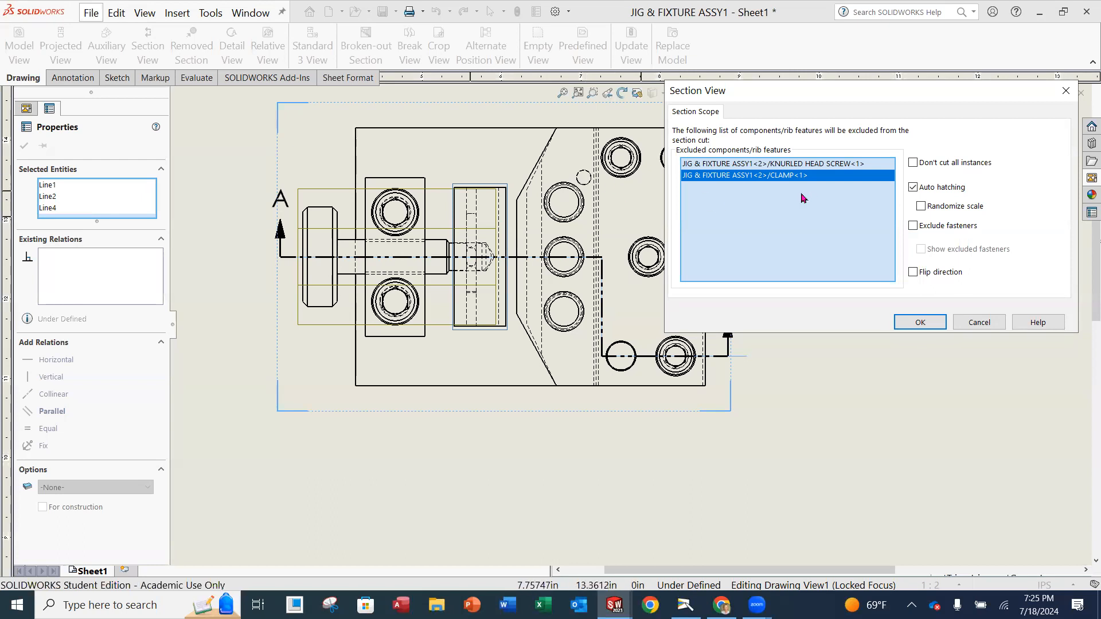
pyautogui.press('Delete')
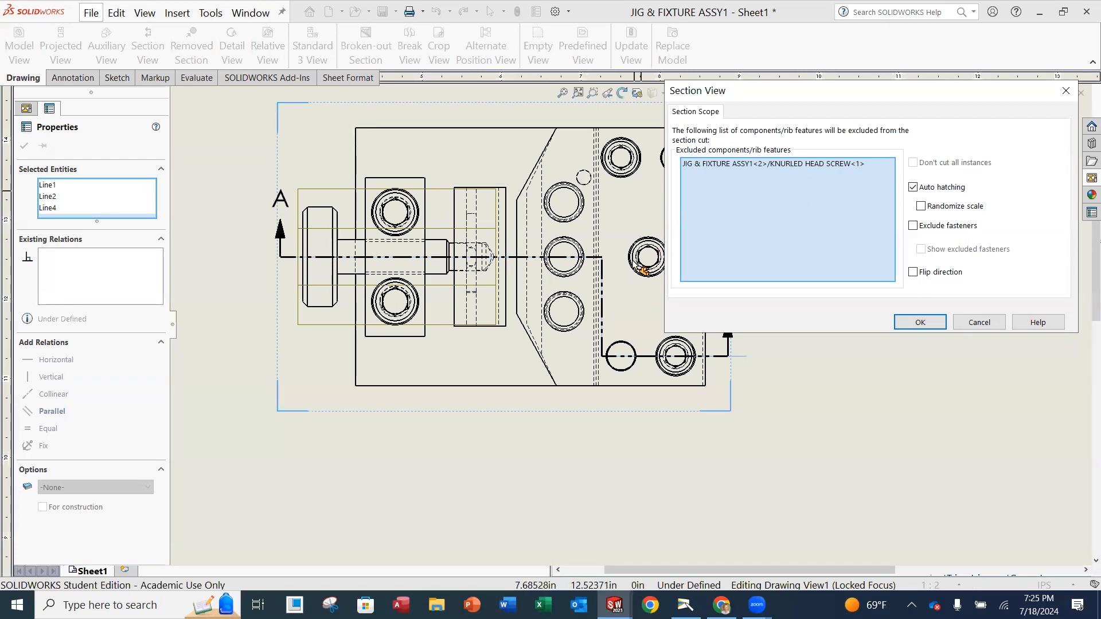
pyautogui.click(619, 371)
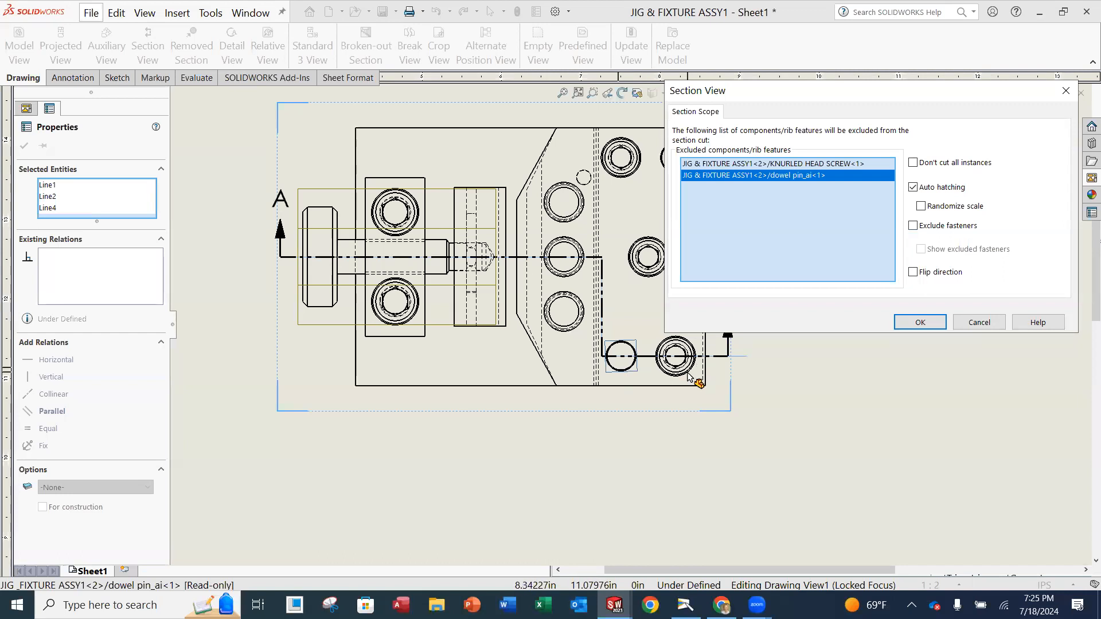
pyautogui.click(678, 356)
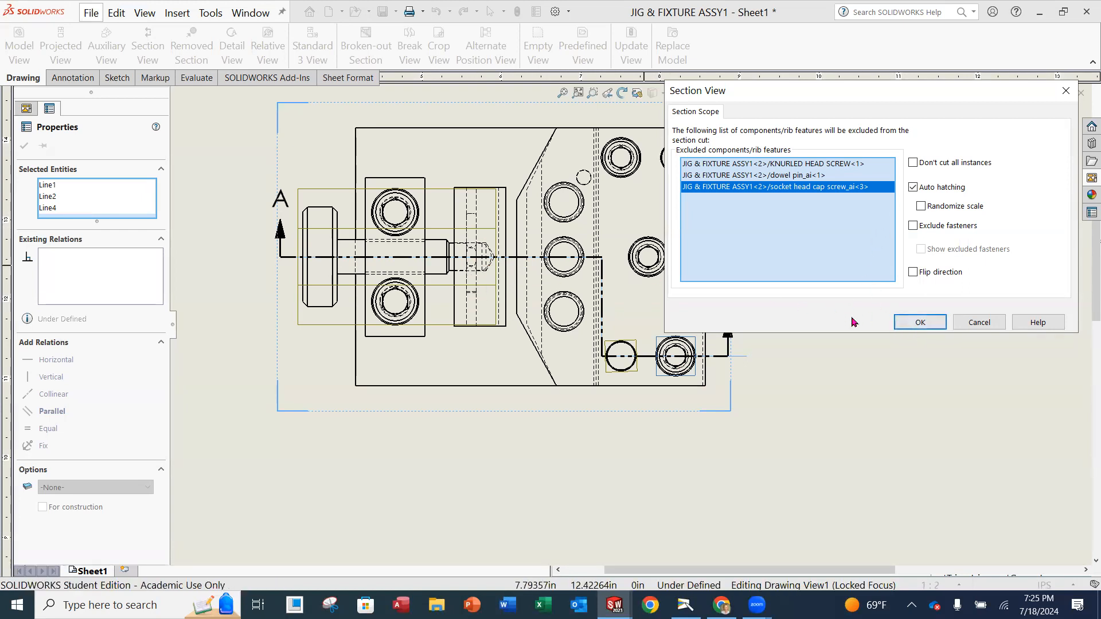
pyautogui.click(919, 322)
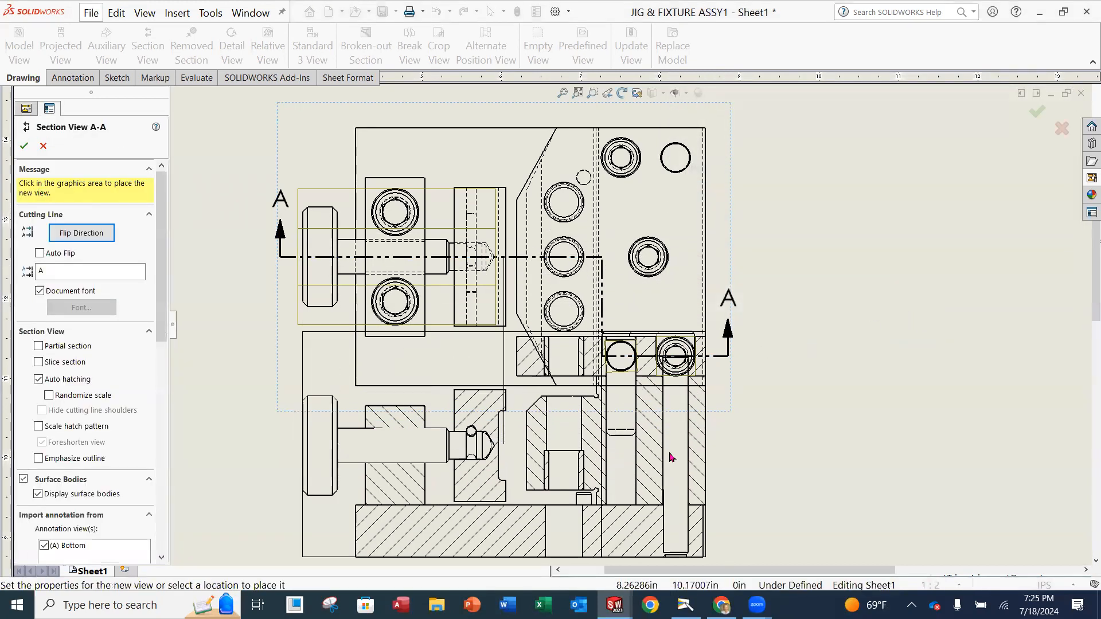
# Place the section view directly below the front view with clear space between the two views.
pyautogui.scroll(1, 643, 441)
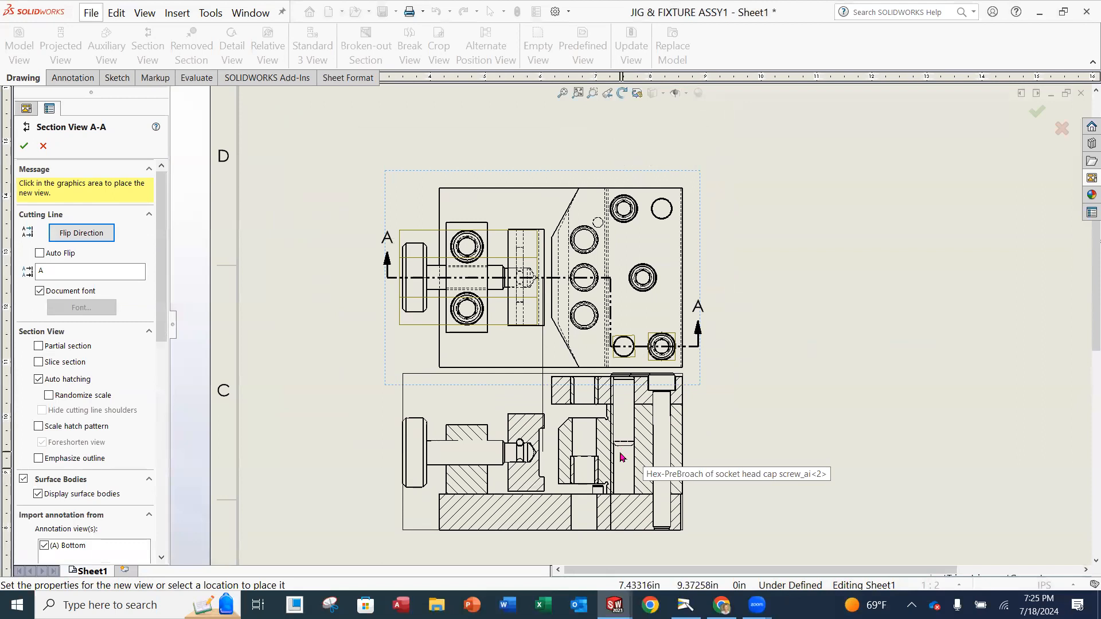
pyautogui.scroll(1, 621, 457)
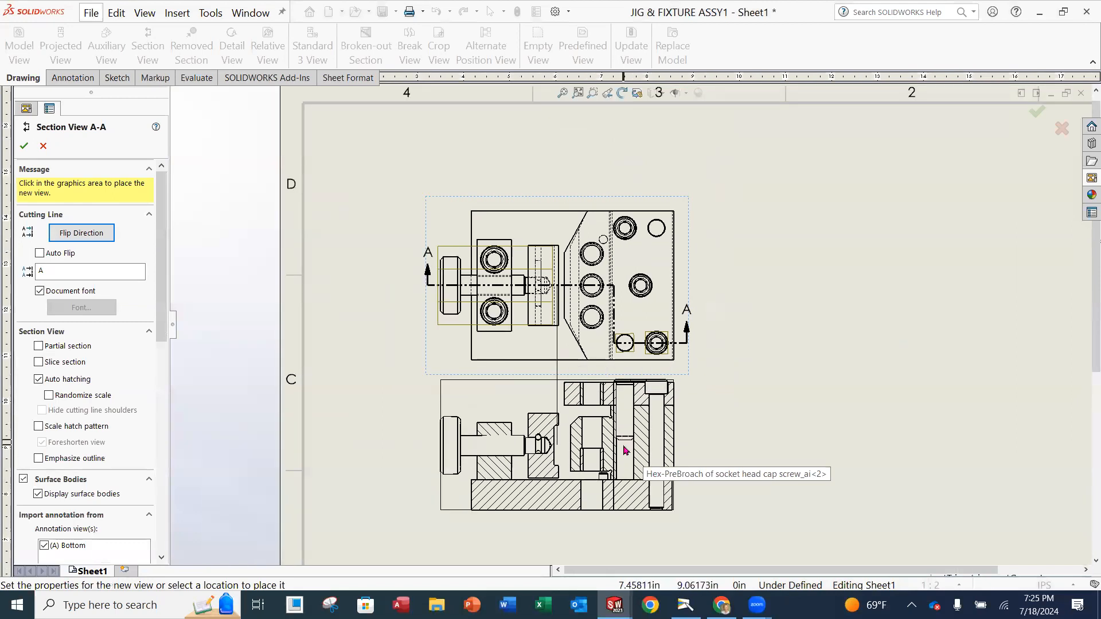
pyautogui.moveTo(638, 408); pyautogui.dragTo(637, 347, button='middle')
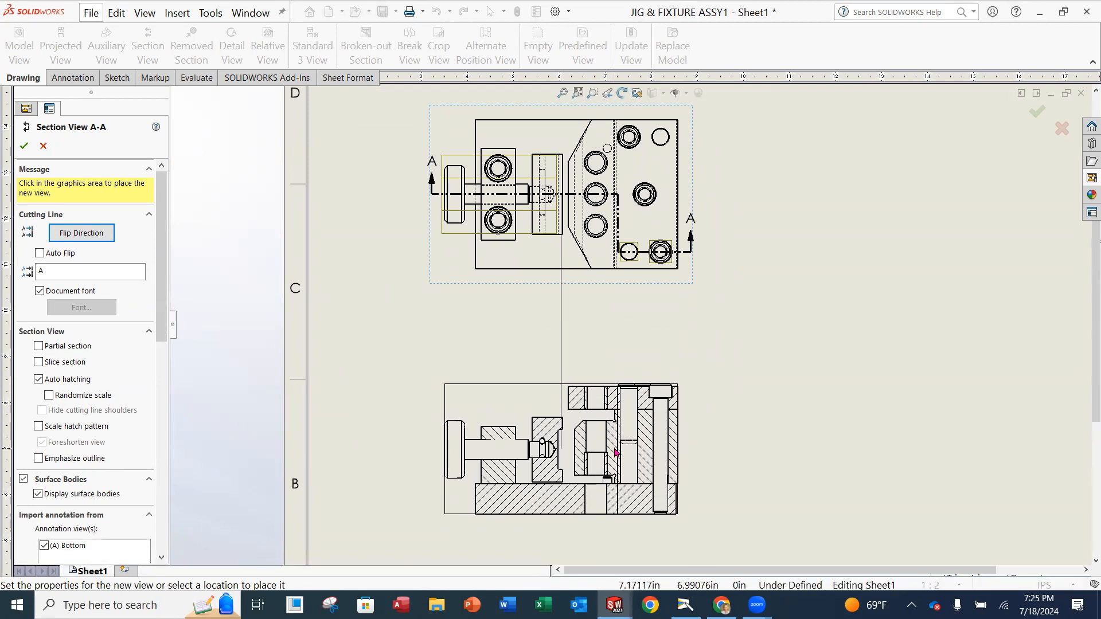
pyautogui.click(615, 452)
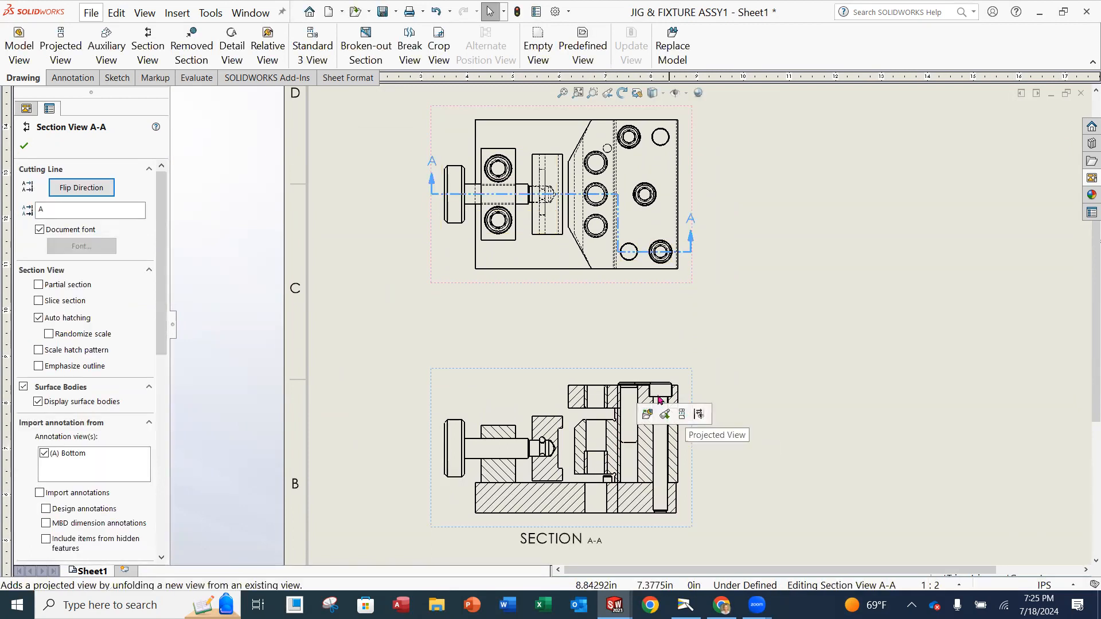
pyautogui.click(24, 146)
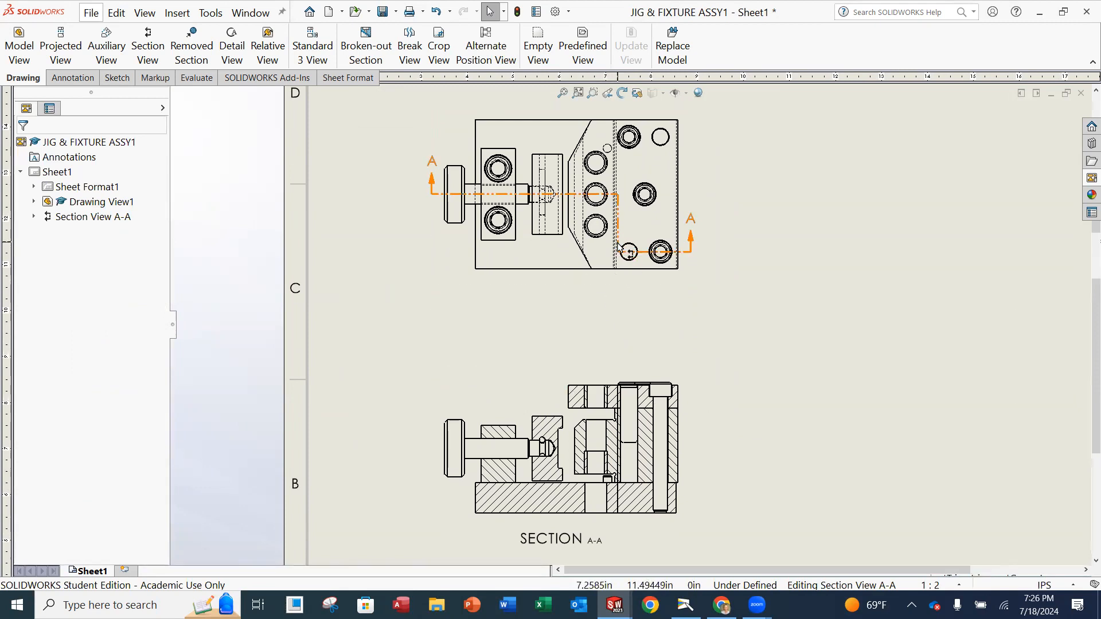
# Clear the letter A label from the section view's cutting line so only the arrows are left.
pyautogui.scroll(-2, 611, 208)
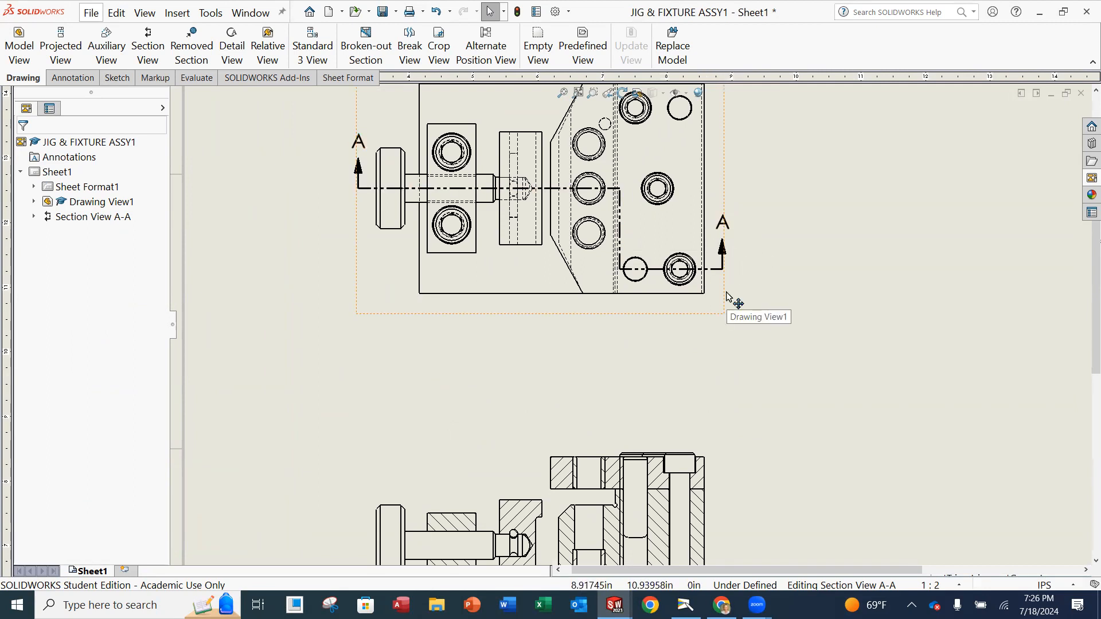
pyautogui.click(721, 259)
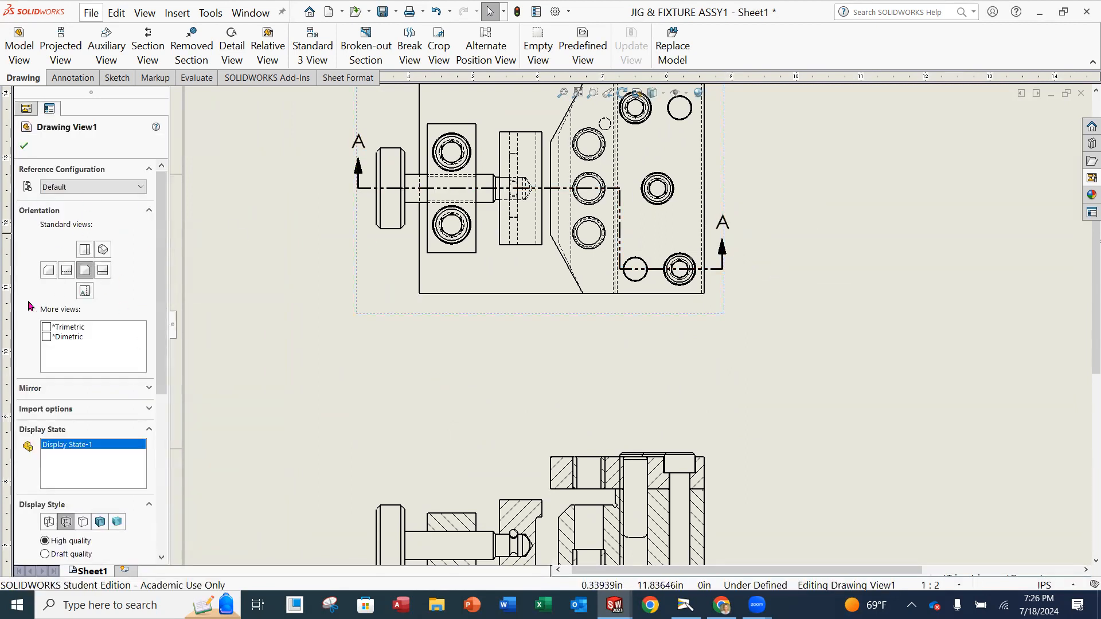
pyautogui.click(797, 212)
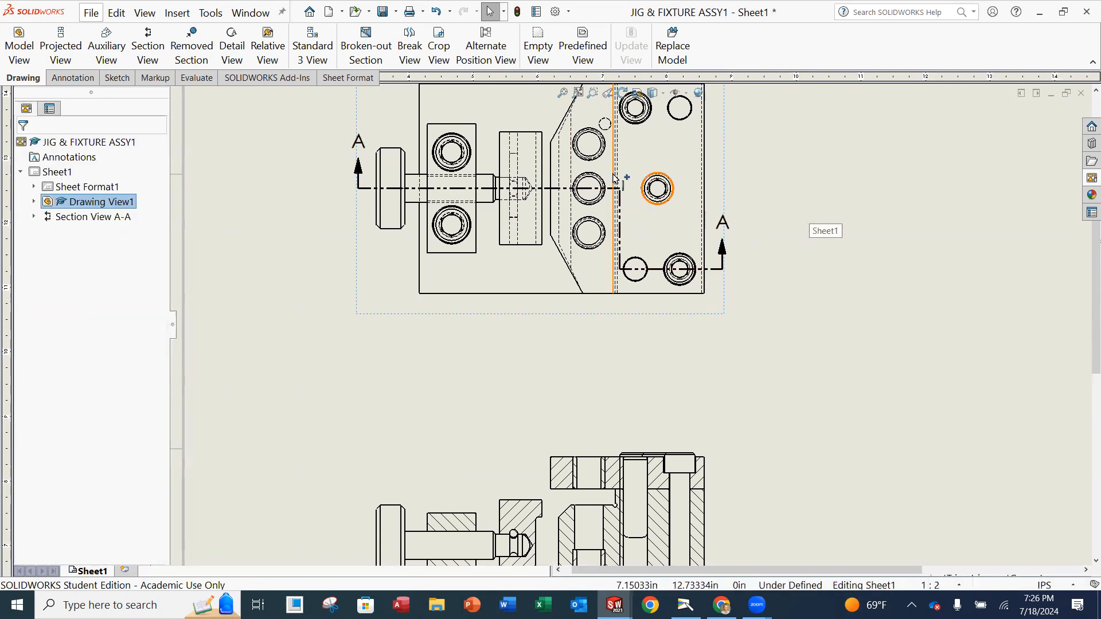
pyautogui.click(712, 193)
pyautogui.click(725, 477)
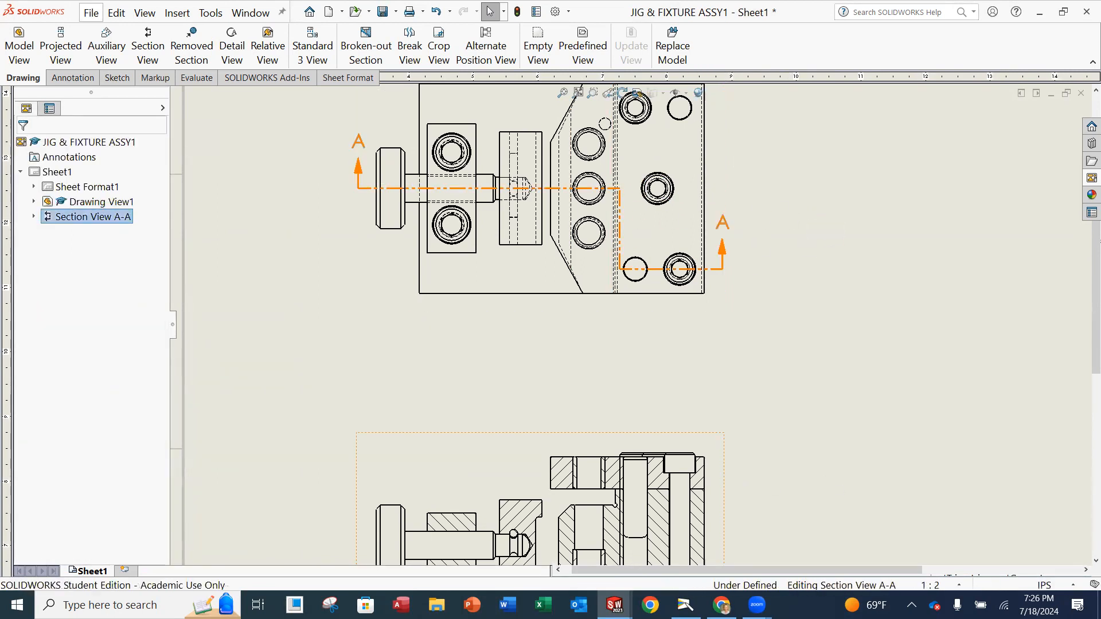
pyautogui.scroll(-2, 717, 499)
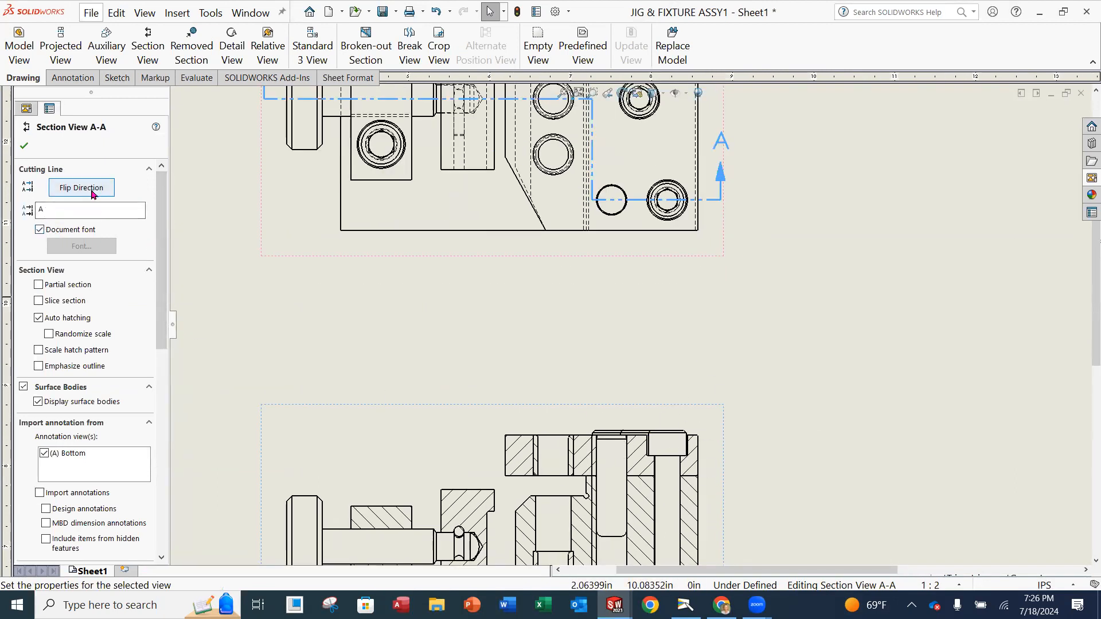
pyautogui.scroll(2, 786, 234)
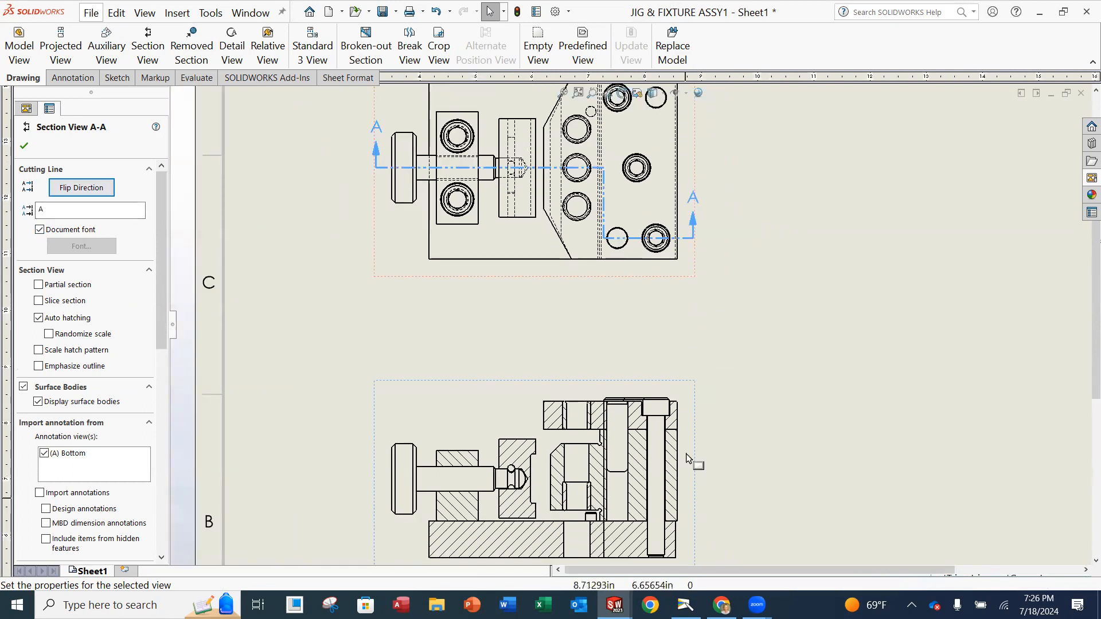
pyautogui.click(25, 147)
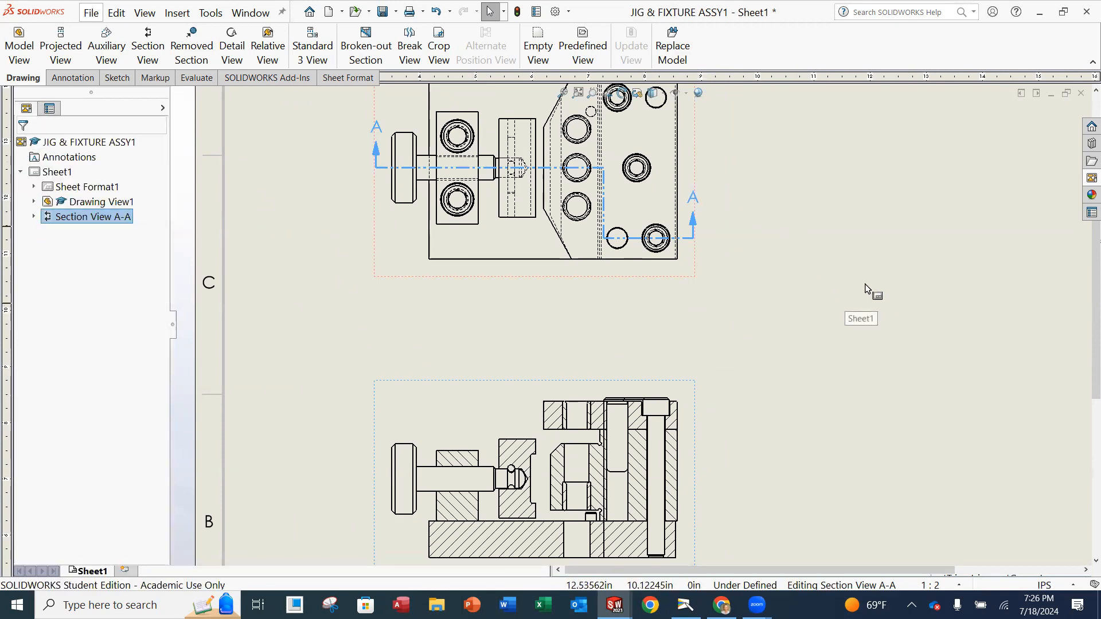
pyautogui.click(693, 201)
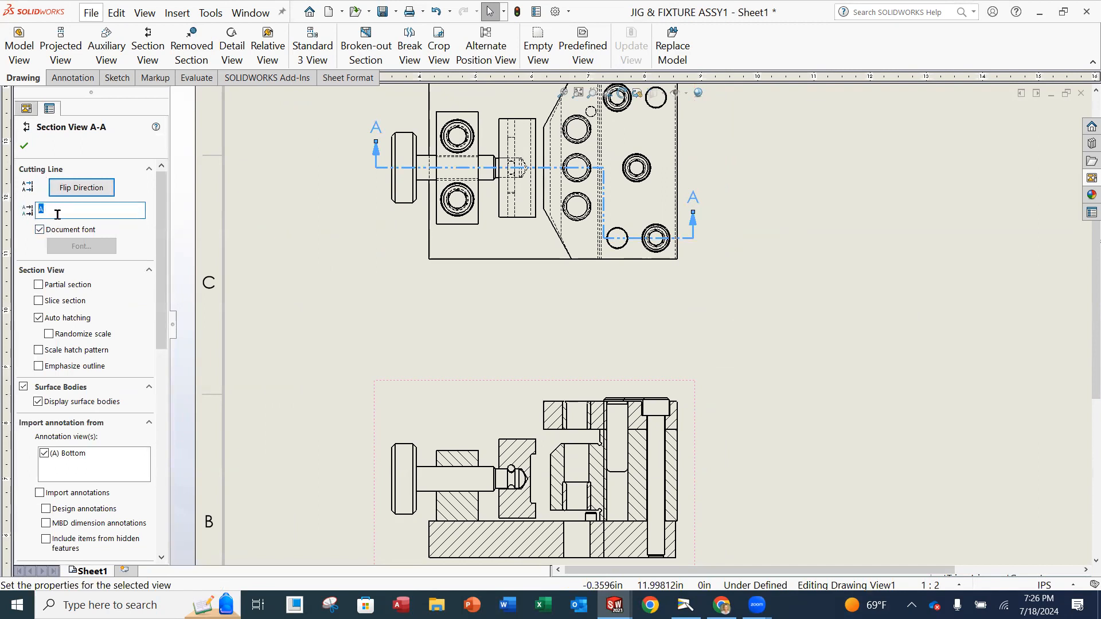
pyautogui.click(27, 150)
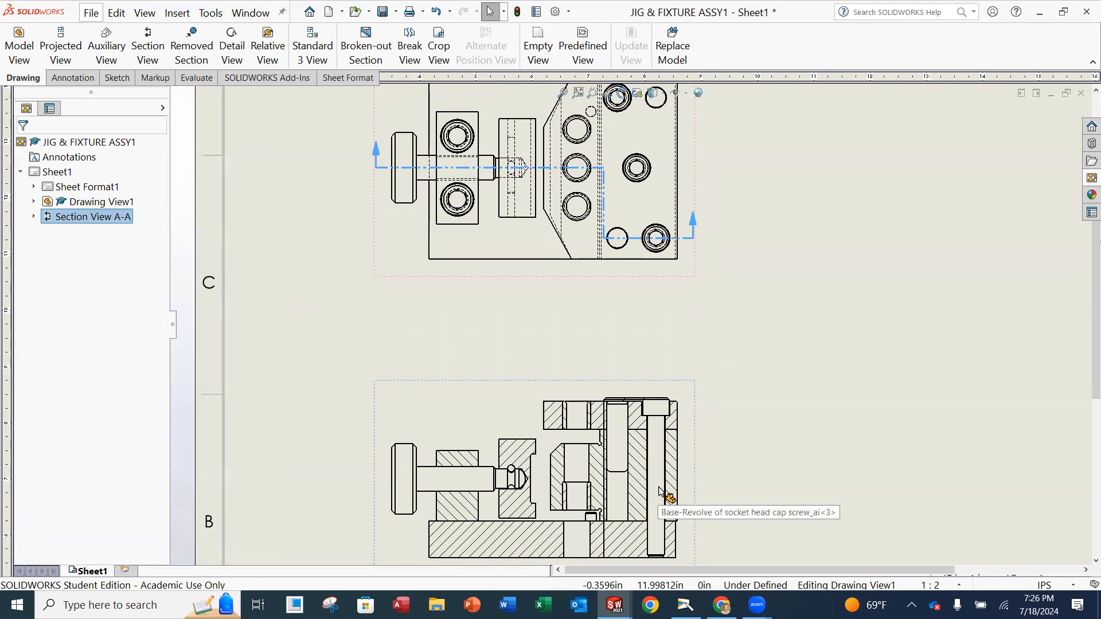
# Delete the SECTION caption note beneath the section view.
pyautogui.scroll(2, 696, 454)
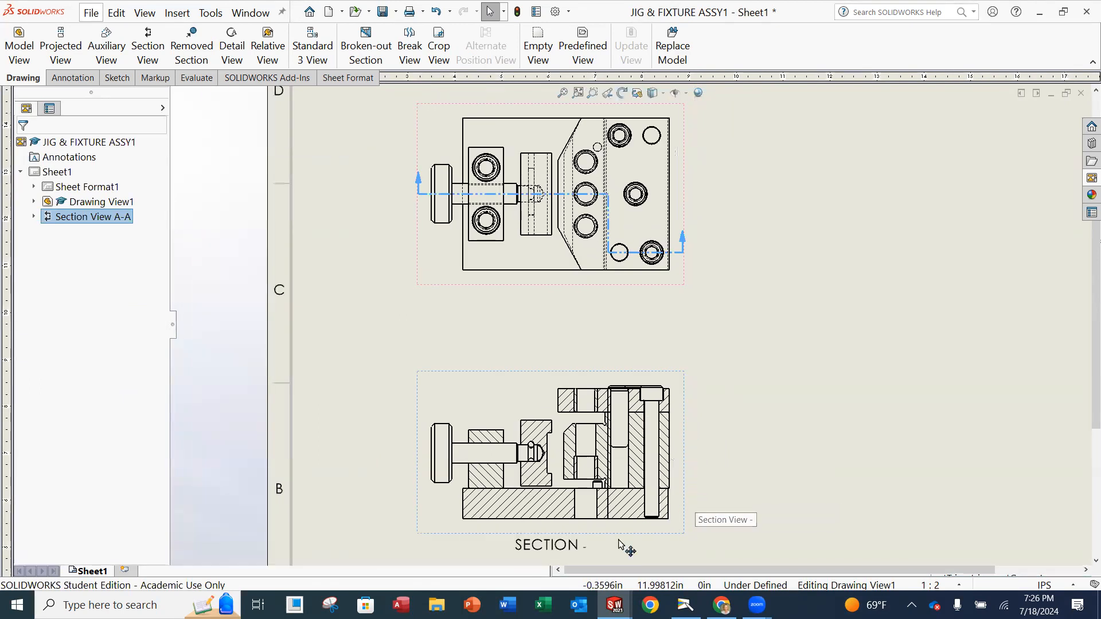
pyautogui.scroll(2, 626, 546)
pyautogui.scroll(-2, 606, 516)
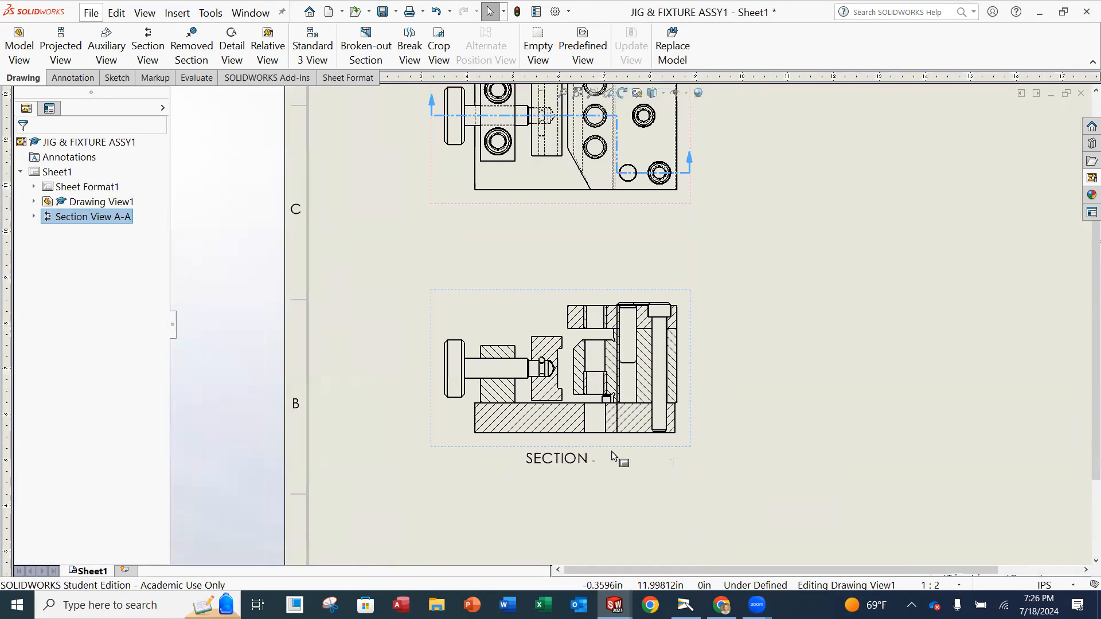
pyautogui.click(564, 463)
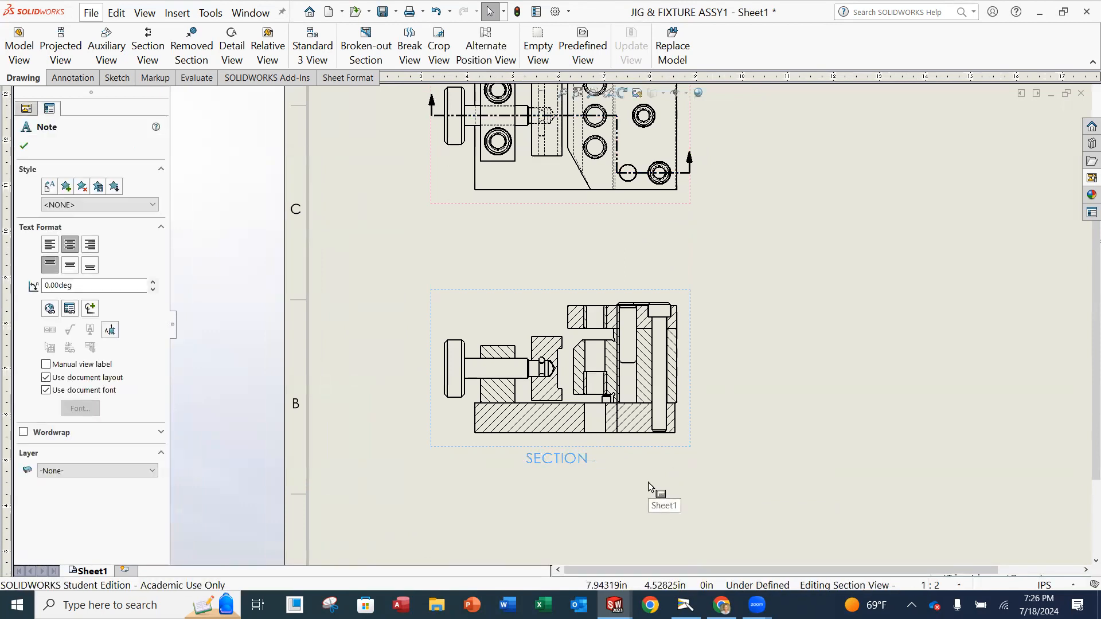
pyautogui.press('Delete')
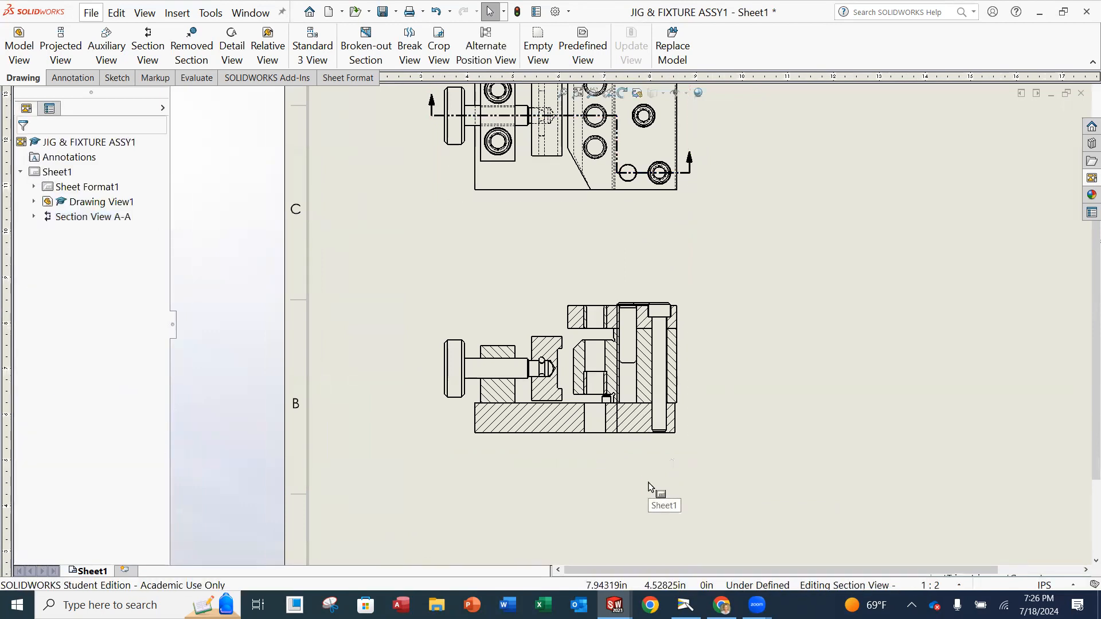
pyautogui.click(711, 458)
# Save the drawing as JIG & FIXTURE ASSY1 in the Drill Jig Fixture folder.
pyautogui.scroll(-1, 706, 429)
pyautogui.scroll(3, 706, 428)
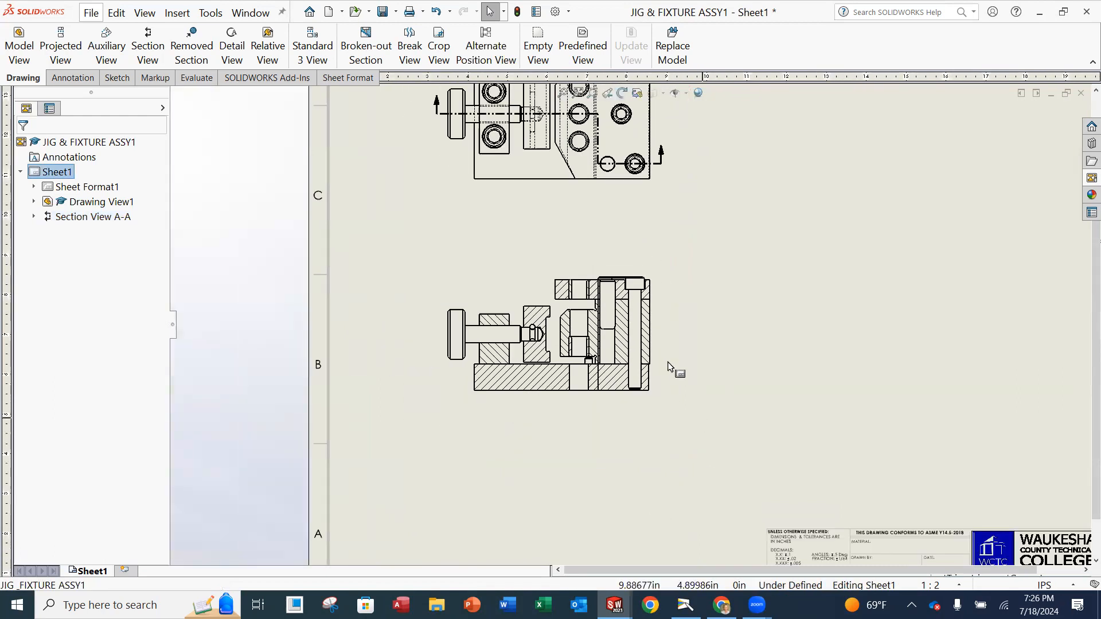
pyautogui.moveTo(678, 329)
pyautogui.mouseDown(button='middle')
pyautogui.moveTo(663, 420)
pyautogui.moveTo(618, 443)
pyautogui.mouseUp(button='middle')
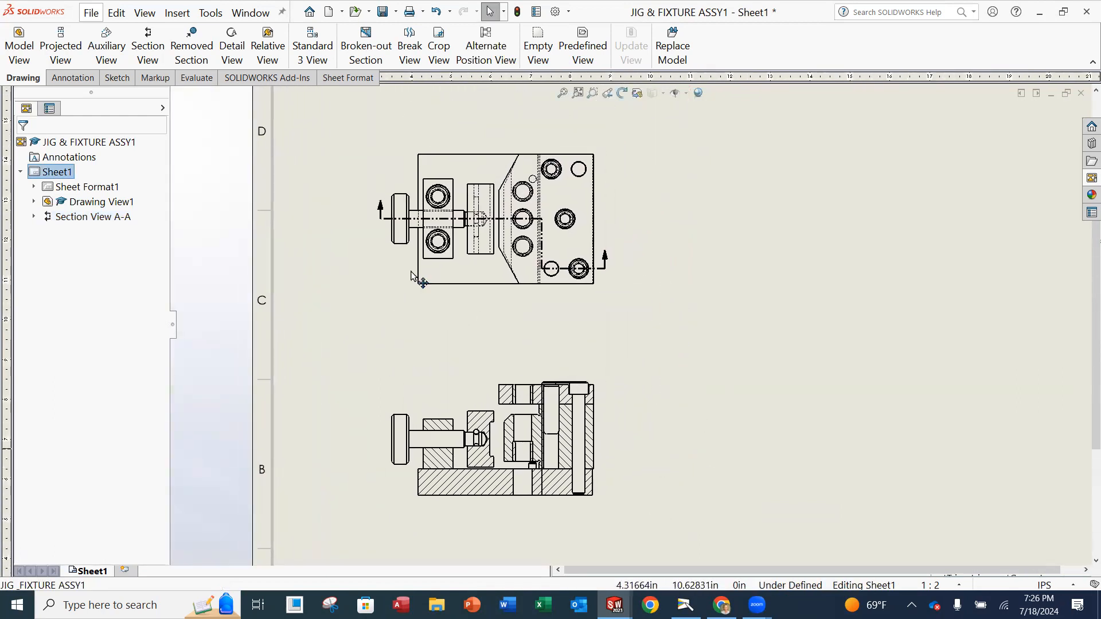
pyautogui.click(91, 12)
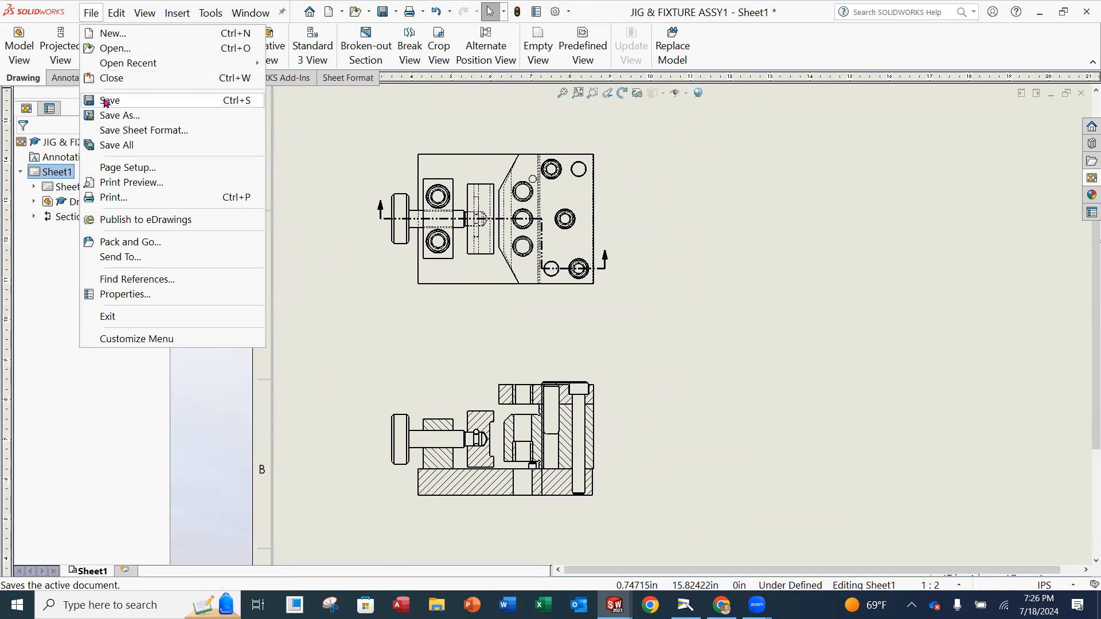
pyautogui.click(105, 102)
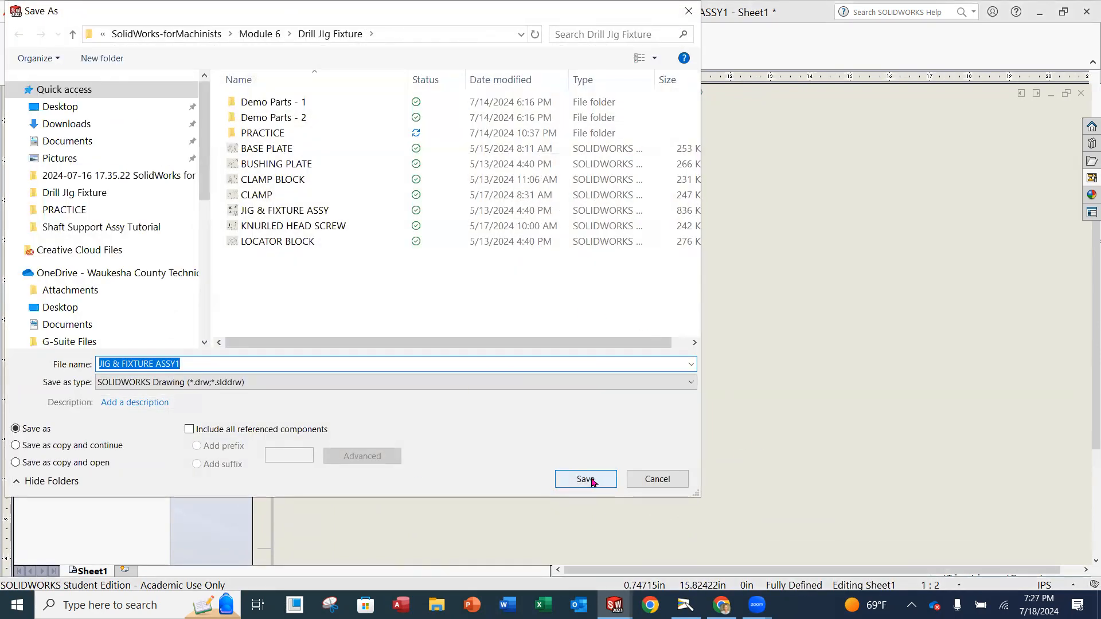
pyautogui.click(591, 482)
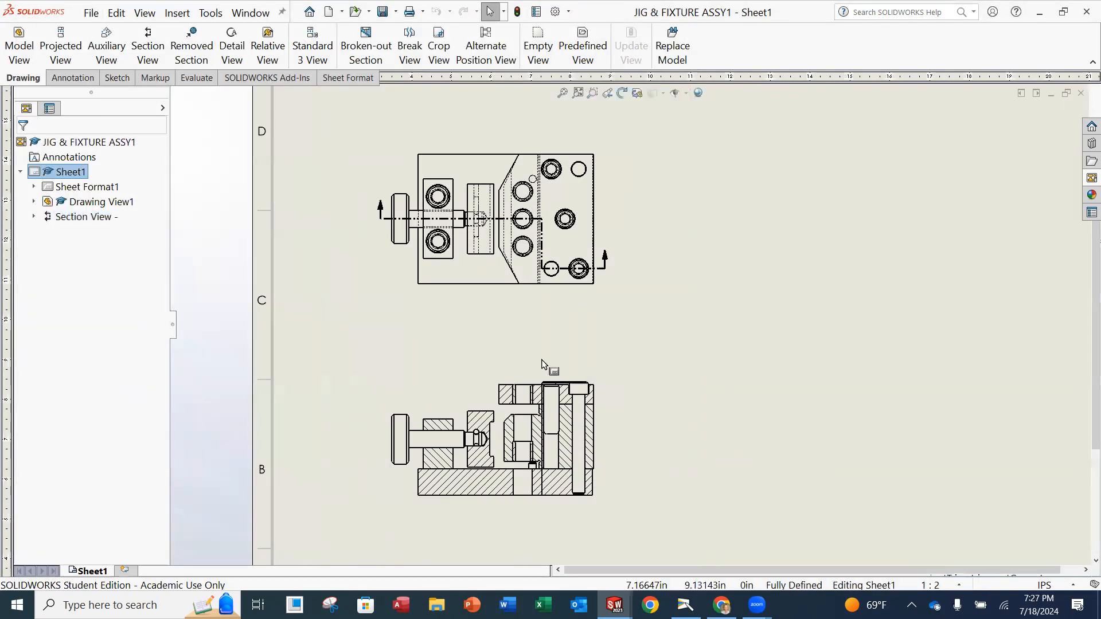
# Hide the vertical step edges left by the offset cutting plane in the section view's bushing plate and locator block.
pyautogui.scroll(-1, 592, 438)
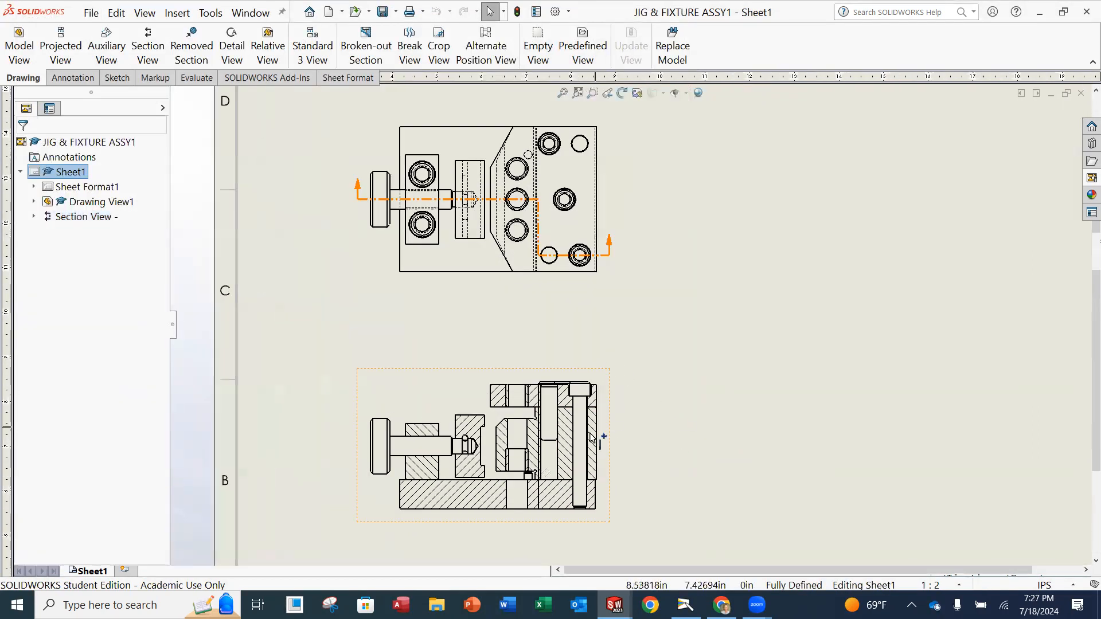
pyautogui.scroll(-1, 592, 438)
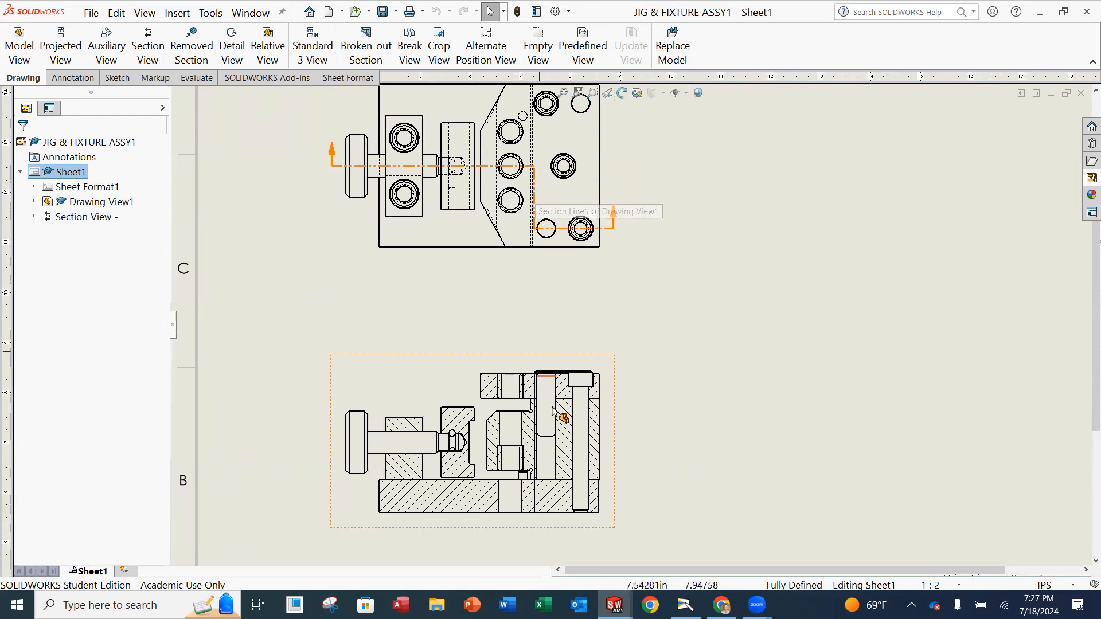
pyautogui.scroll(-2, 550, 484)
pyautogui.scroll(-1, 658, 360)
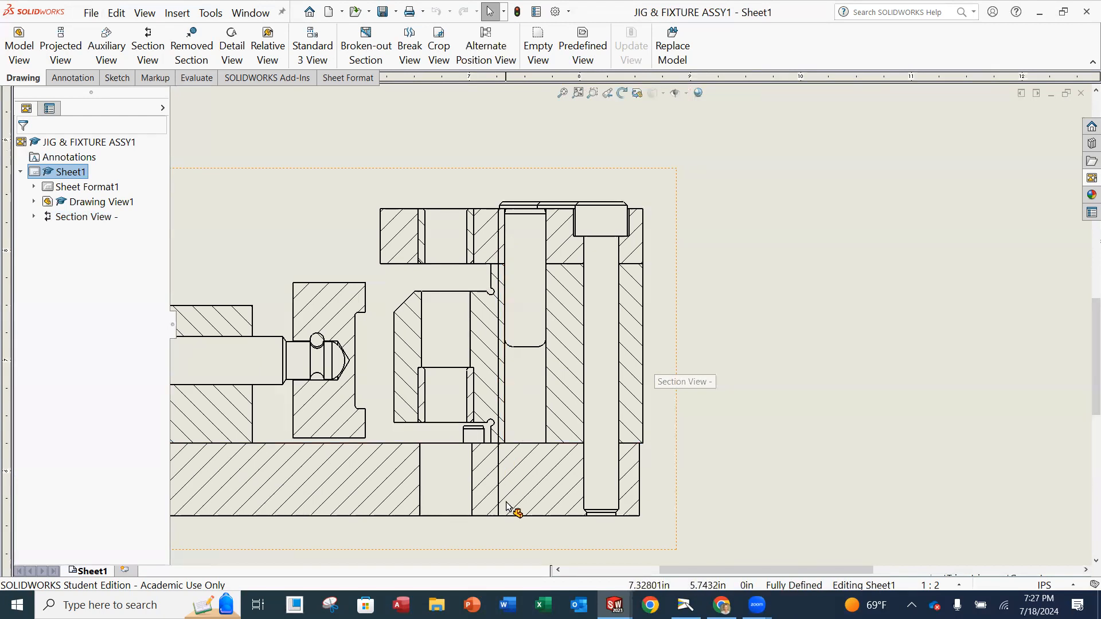
pyautogui.click(500, 245)
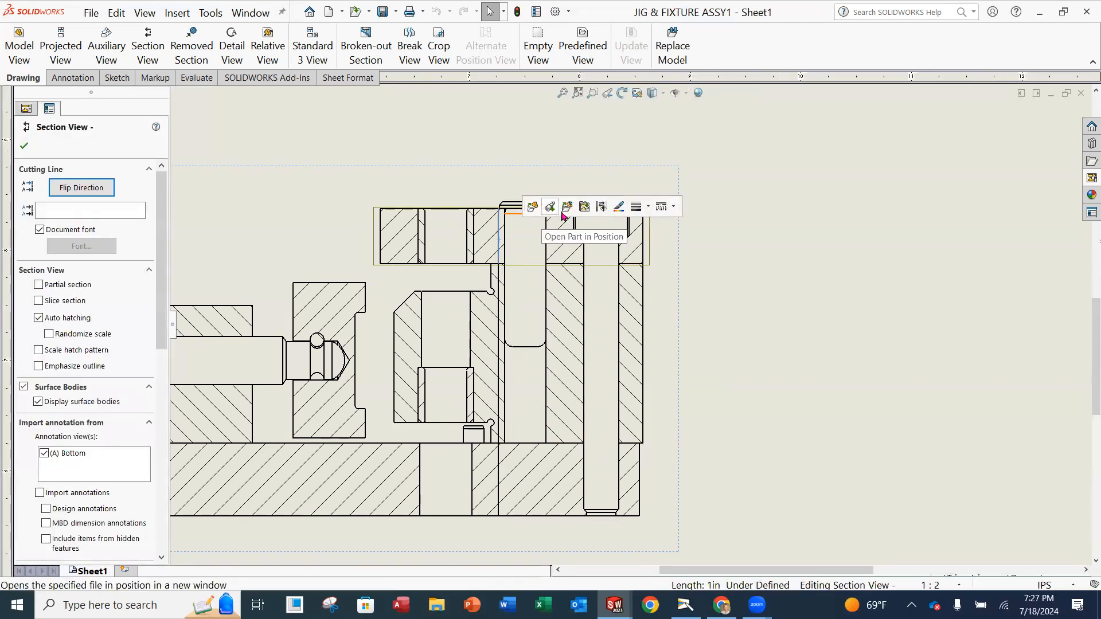
pyautogui.click(602, 207)
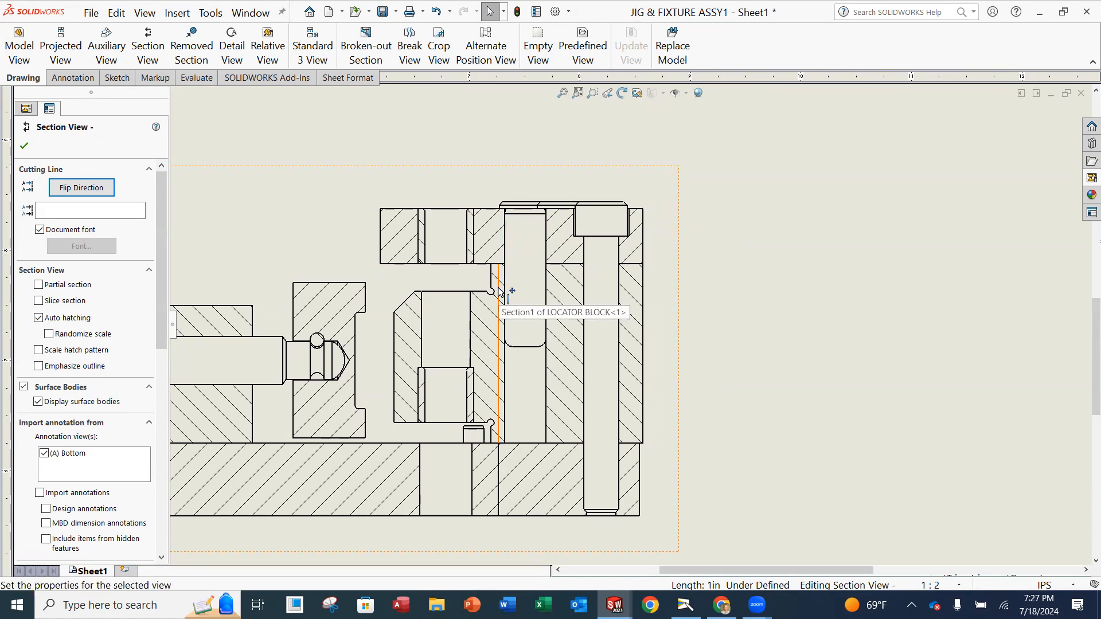
pyautogui.click(498, 292)
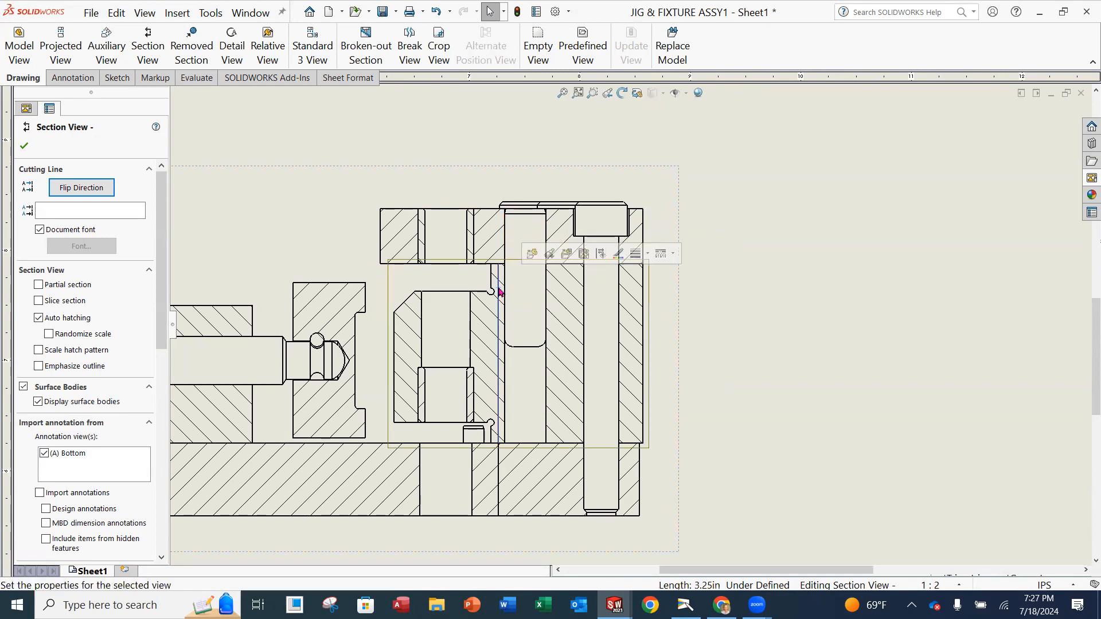
pyautogui.click(602, 255)
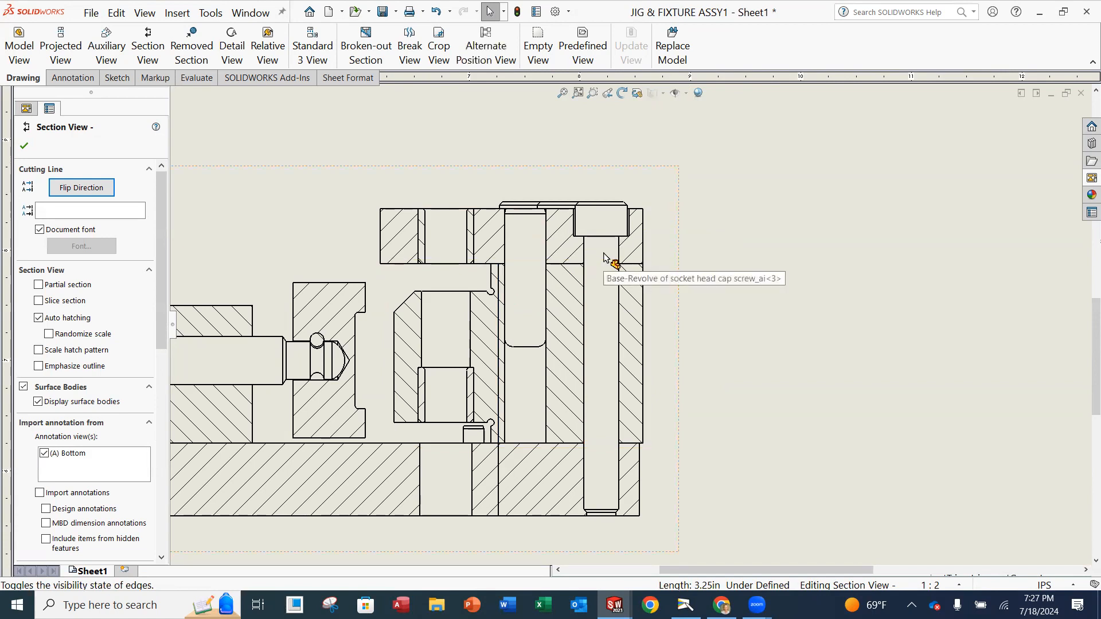
pyautogui.click(498, 331)
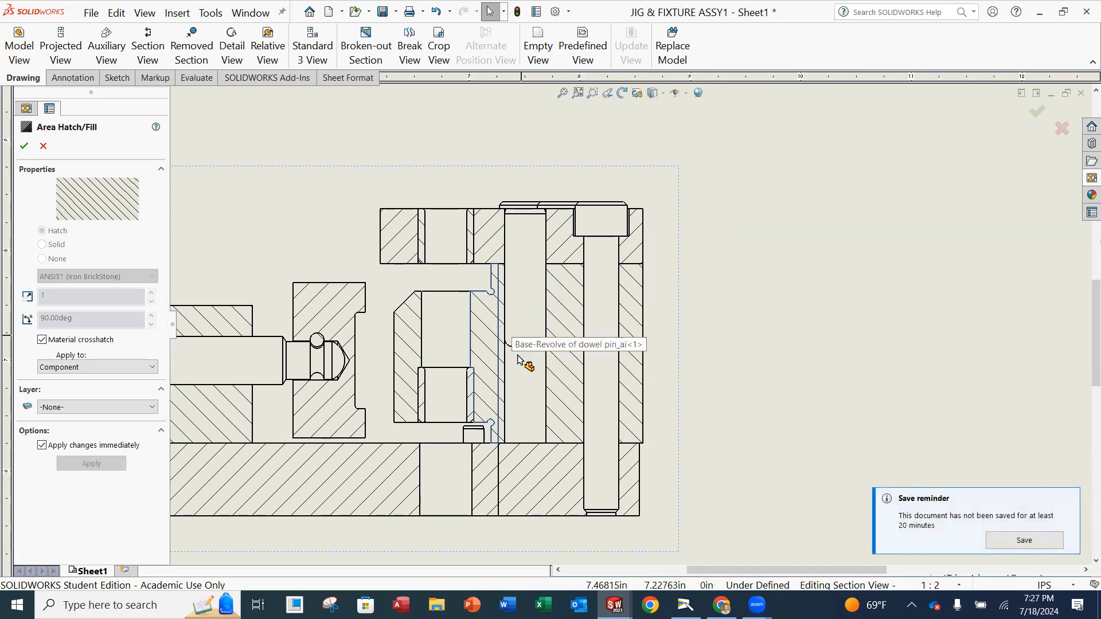
pyautogui.press('Escape')
pyautogui.click(705, 356)
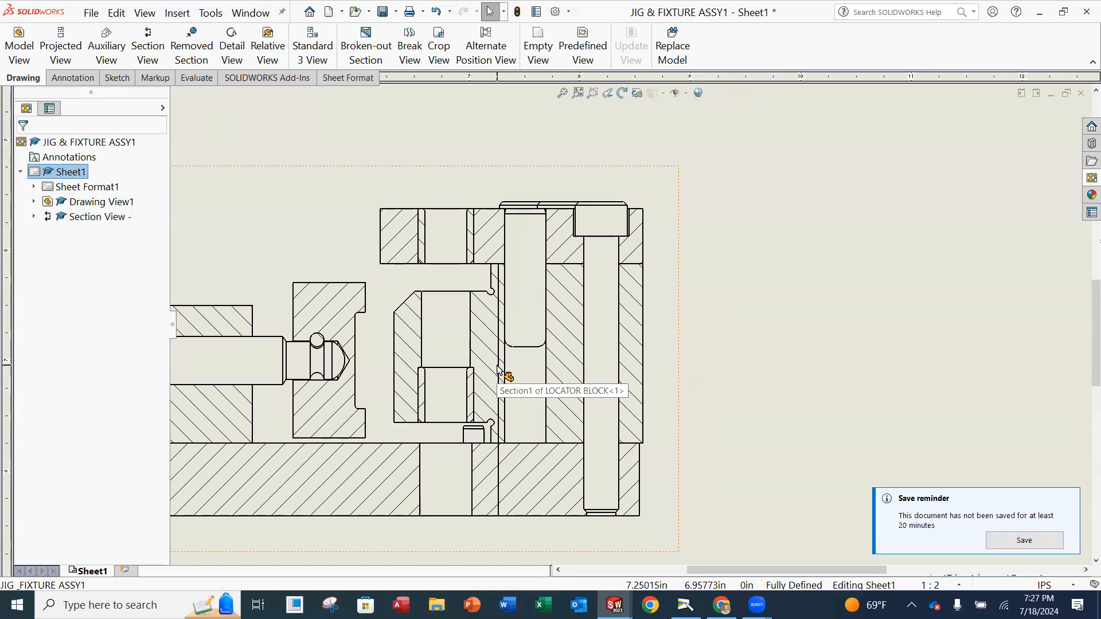
pyautogui.click(502, 427)
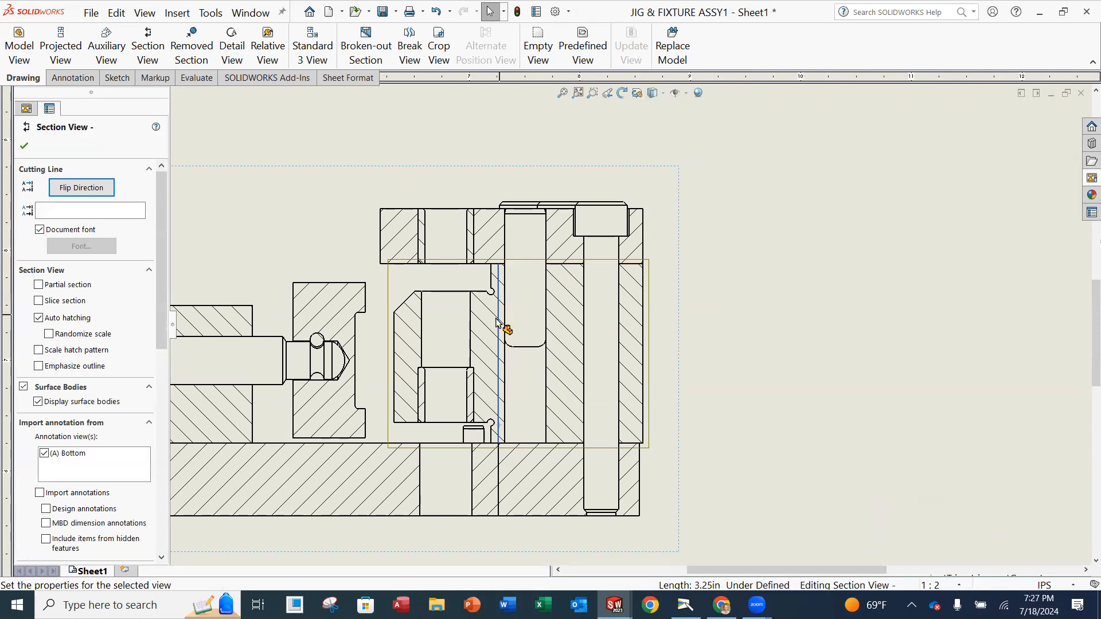
pyautogui.press('Escape')
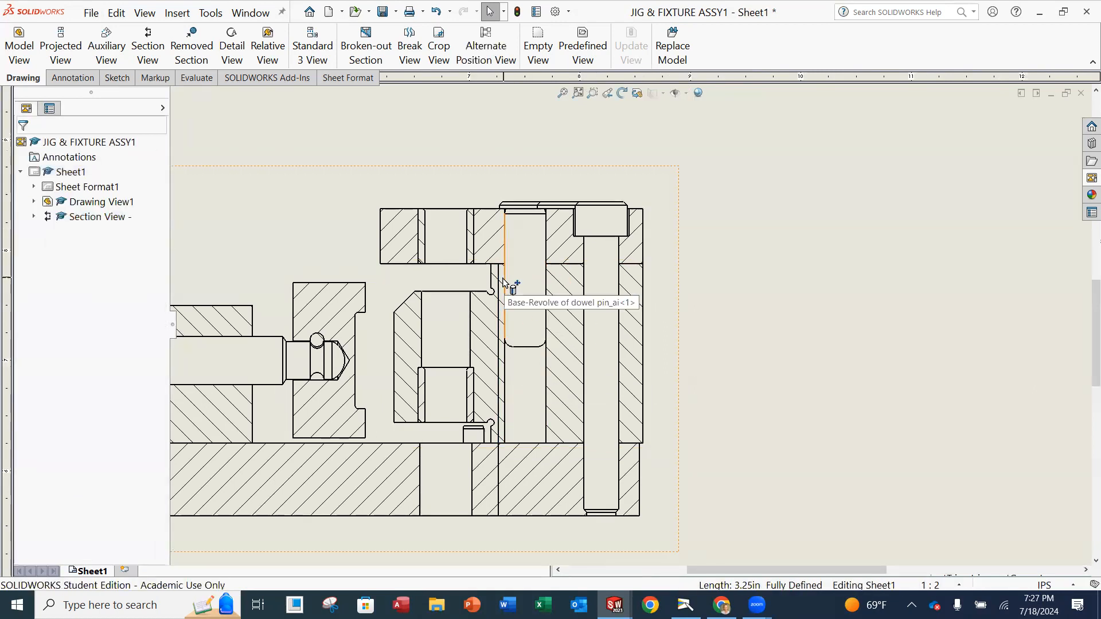
# Hide the remaining vertical step edge beside the dowel pin in the locator block and the one in the base plate below.
pyautogui.click(499, 308)
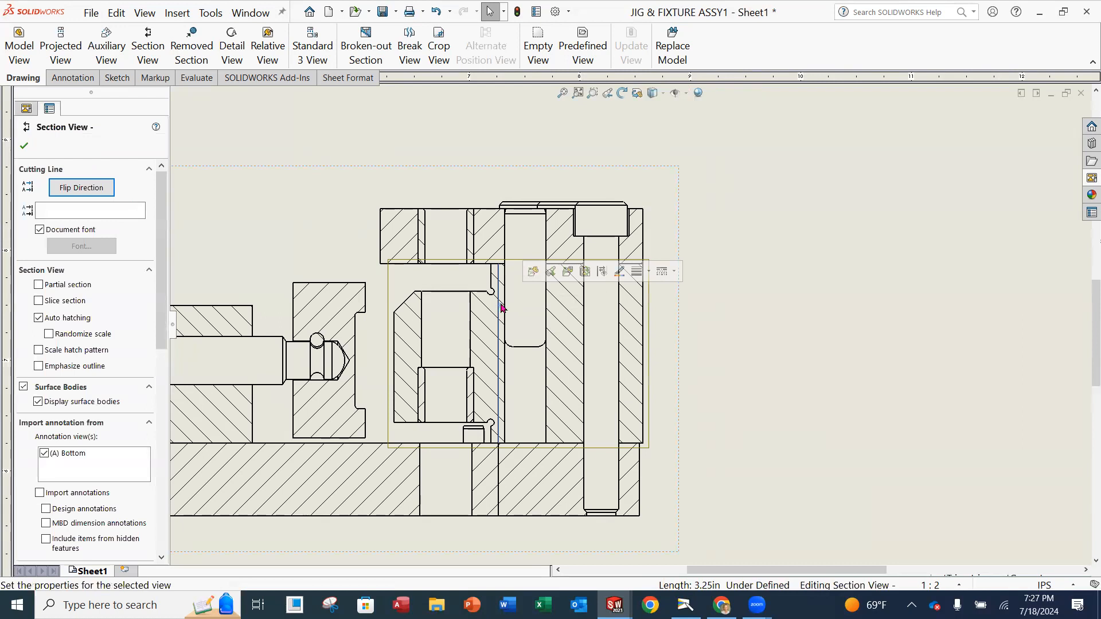
pyautogui.click(605, 274)
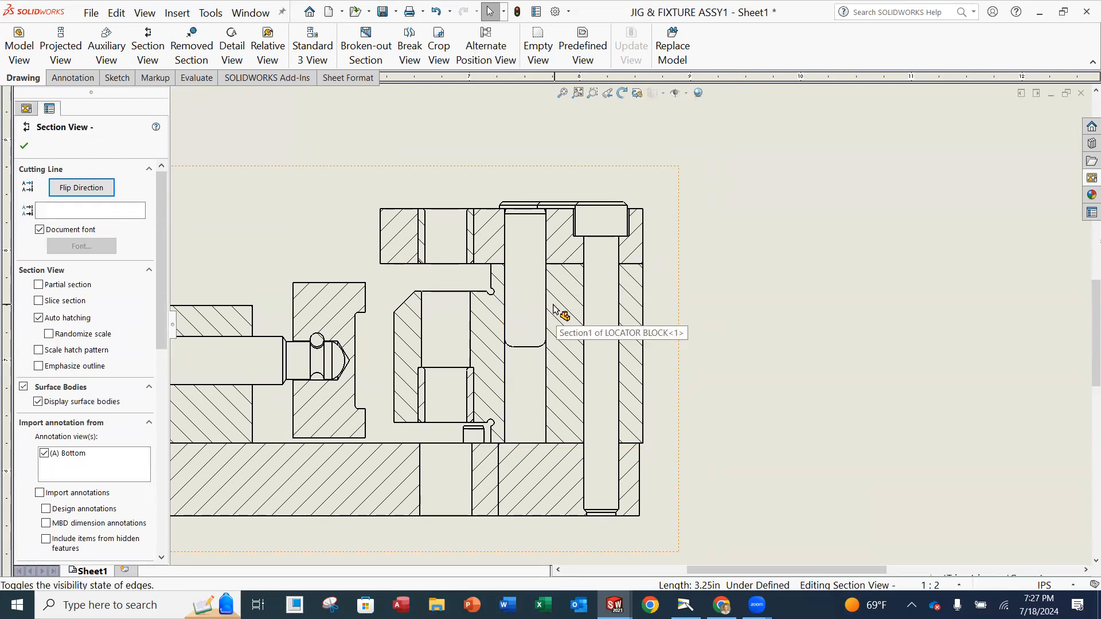
pyautogui.click(501, 476)
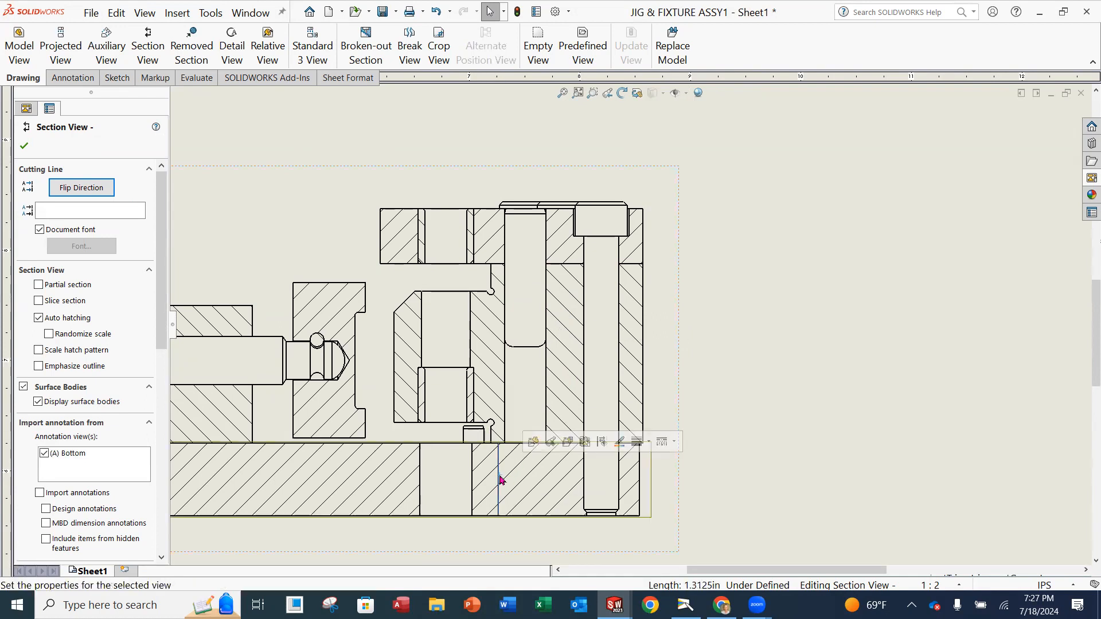
pyautogui.click(606, 445)
pyautogui.click(749, 456)
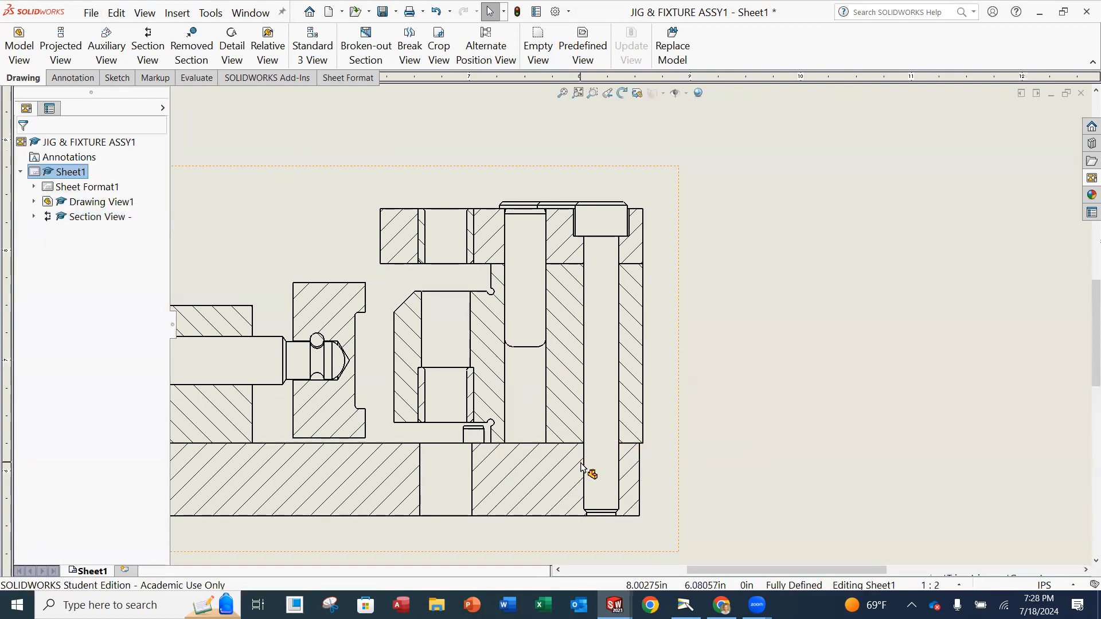
# Check the cleaned-up section view against the front view's cutting line and the reference drawing in the Camera window.
pyautogui.scroll(1, 629, 327)
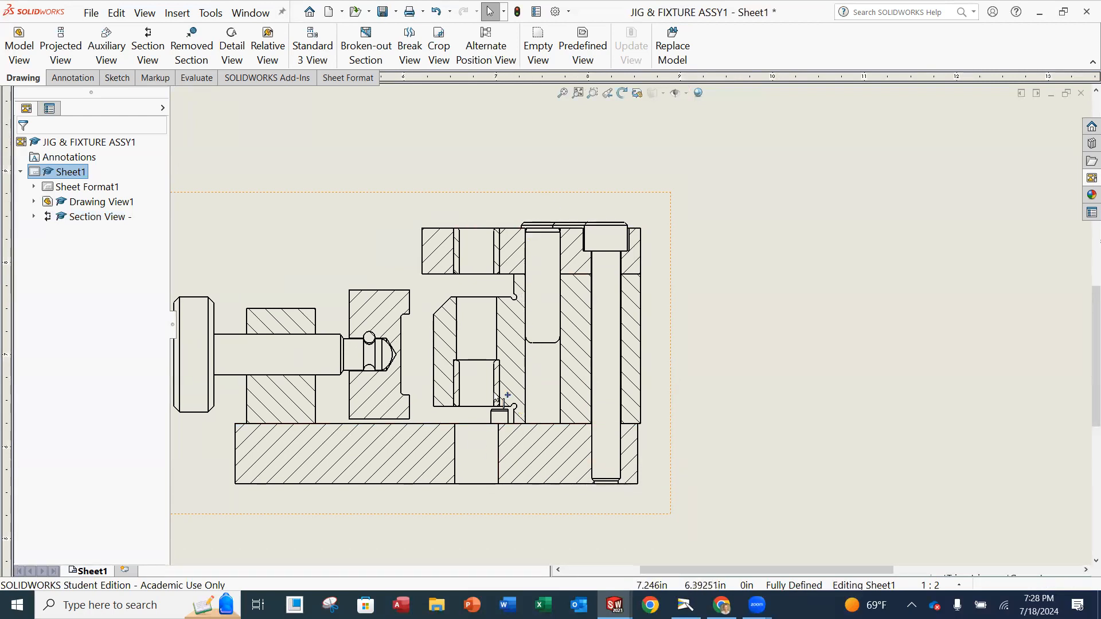
pyautogui.scroll(2, 504, 400)
pyautogui.scroll(1, 505, 355)
pyautogui.moveTo(563, 228); pyautogui.dragTo(550, 343, button='middle')
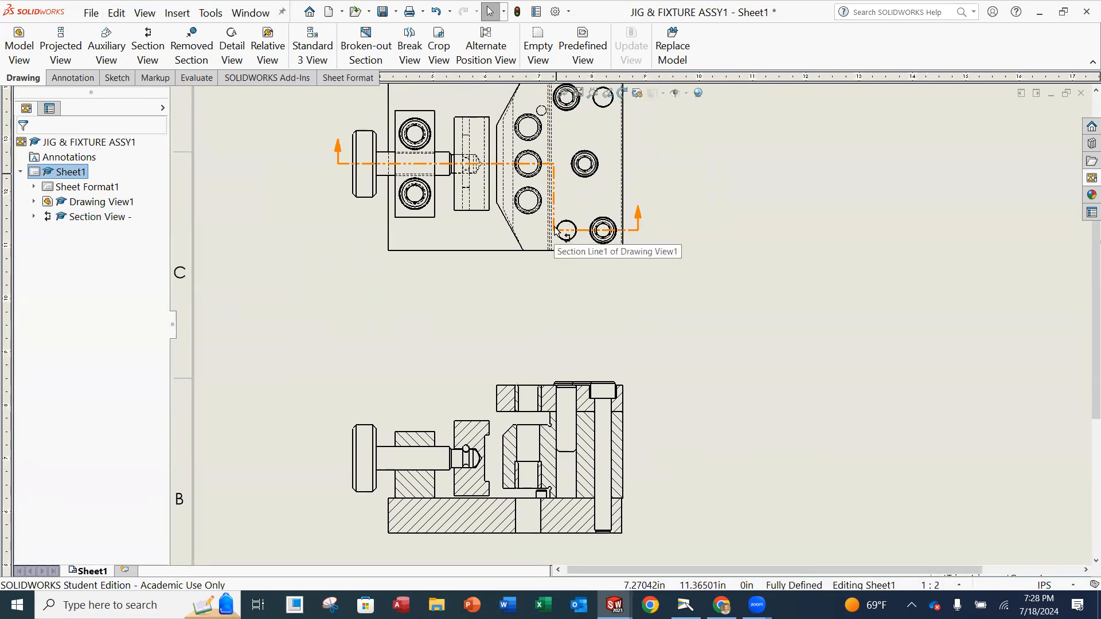
pyautogui.scroll(-3, 572, 505)
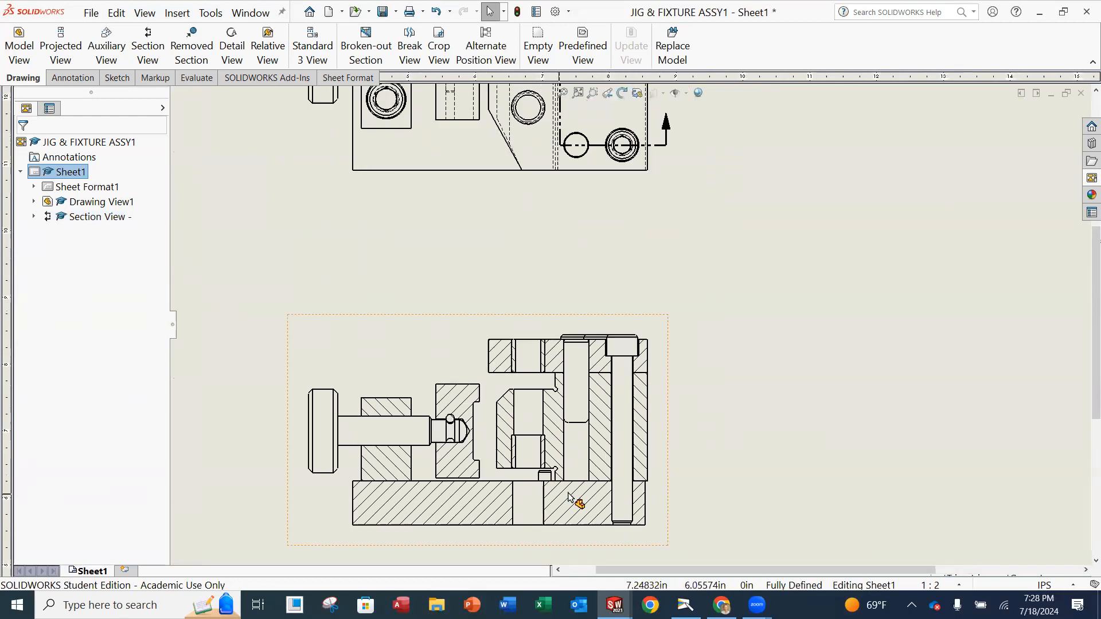
pyautogui.scroll(-1, 600, 457)
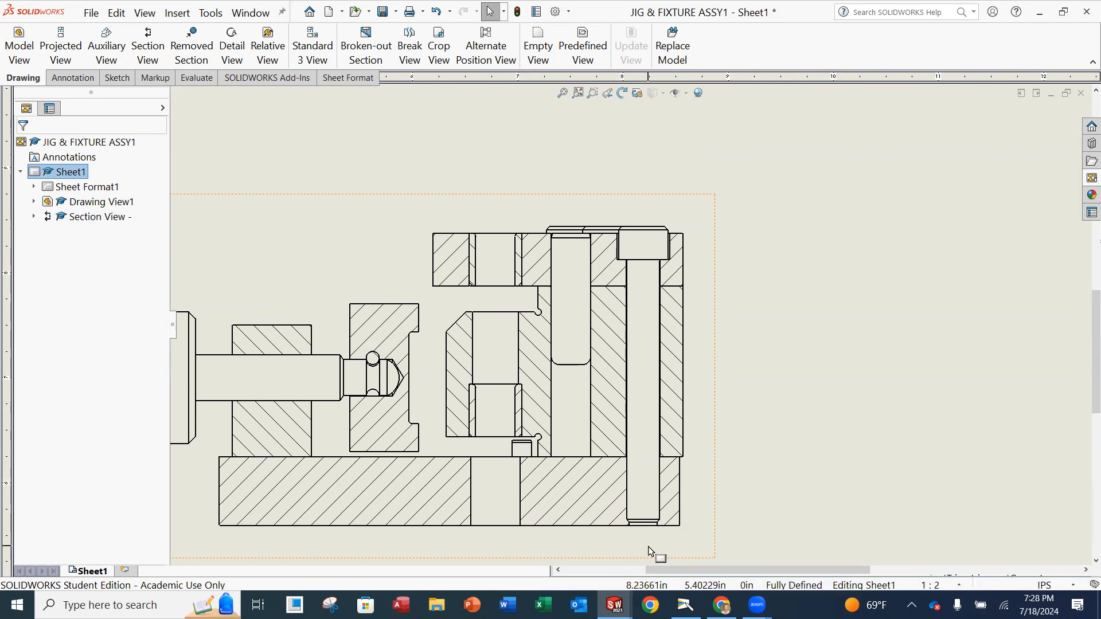
pyautogui.click(686, 605)
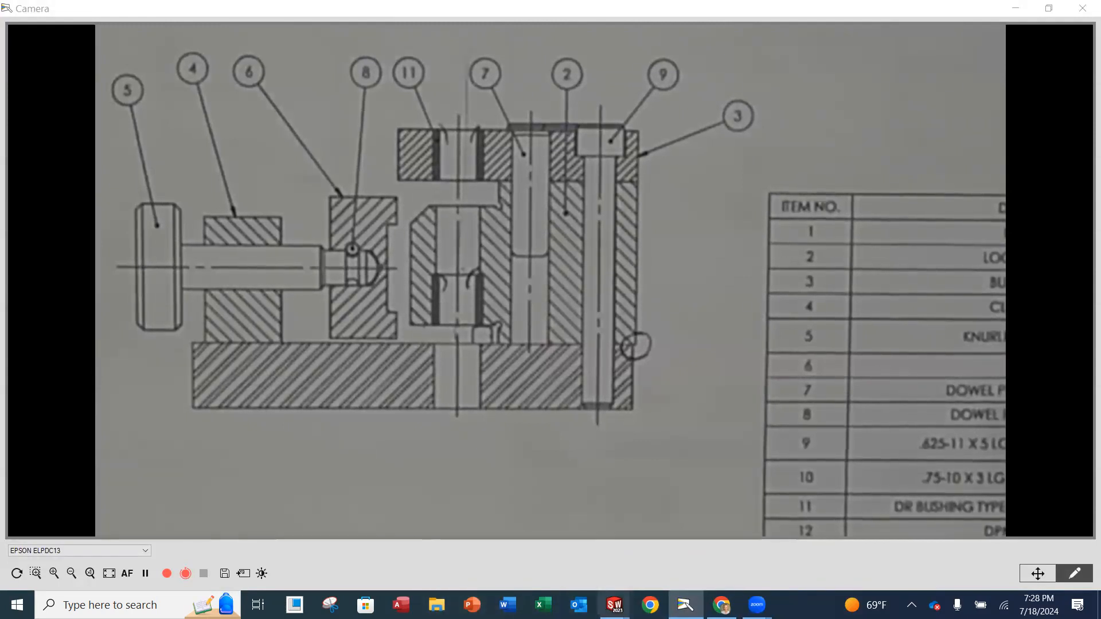
pyautogui.moveTo(614, 604)
pyautogui.click(693, 541)
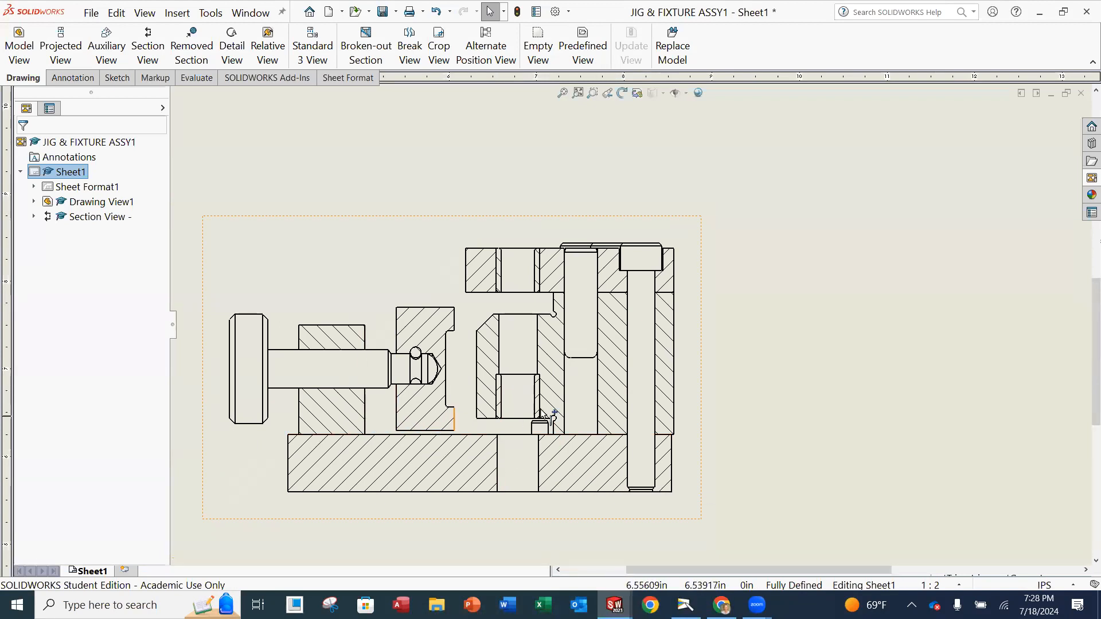
# Turn off material crosshatch for the four cut walls of the upper and lower jig bushings and apply a hatch with scale 8.
pyautogui.scroll(3, 545, 301)
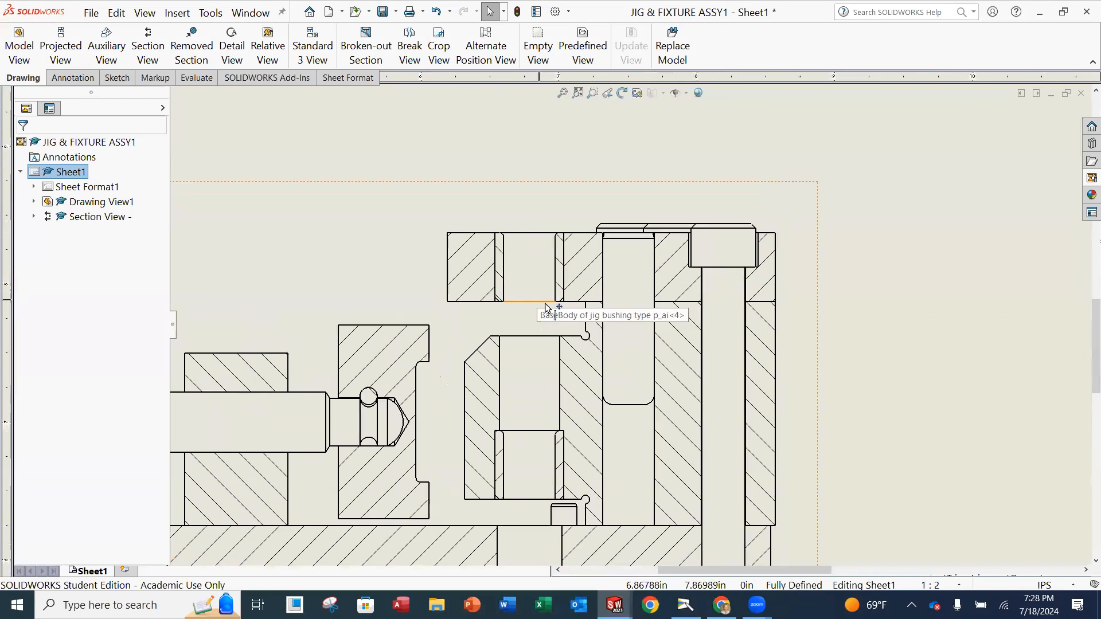
pyautogui.scroll(1, 548, 301)
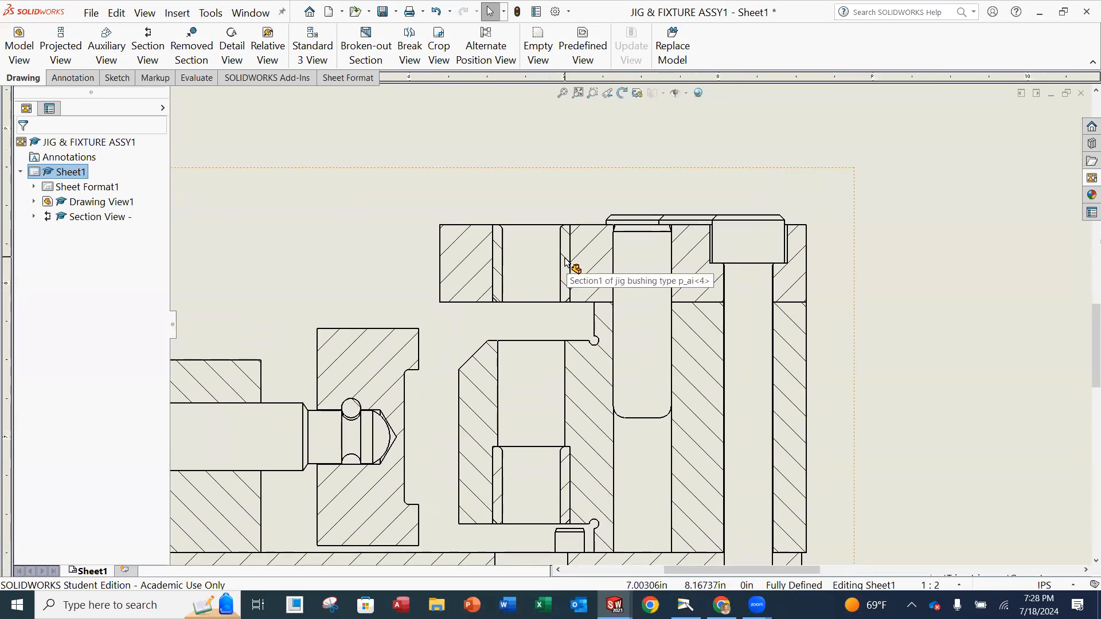
pyautogui.click(565, 262)
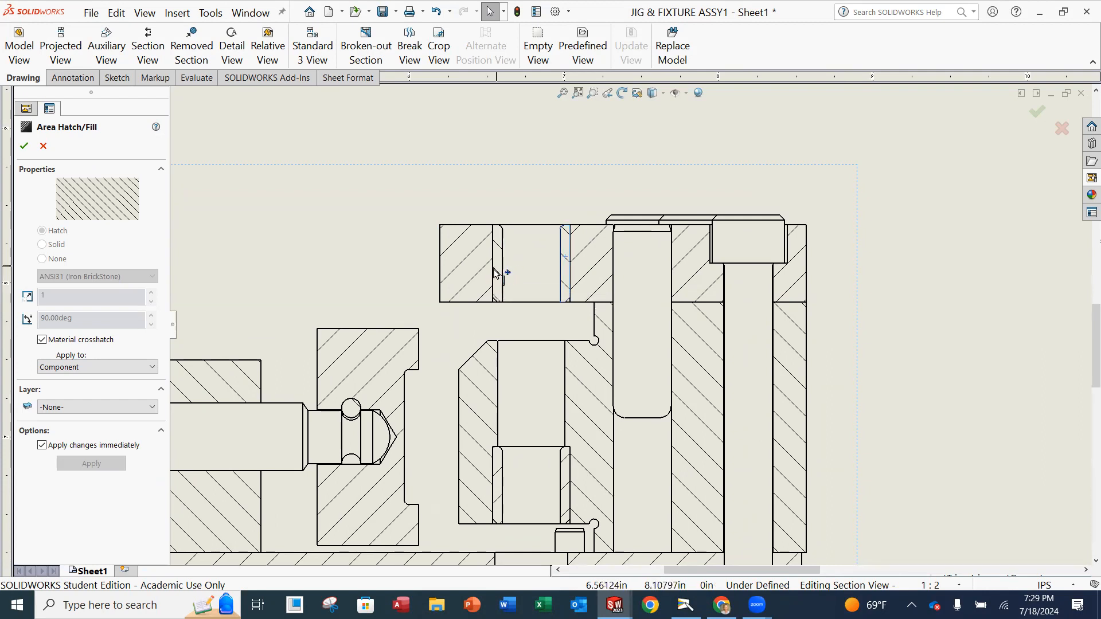
pyautogui.click(497, 274)
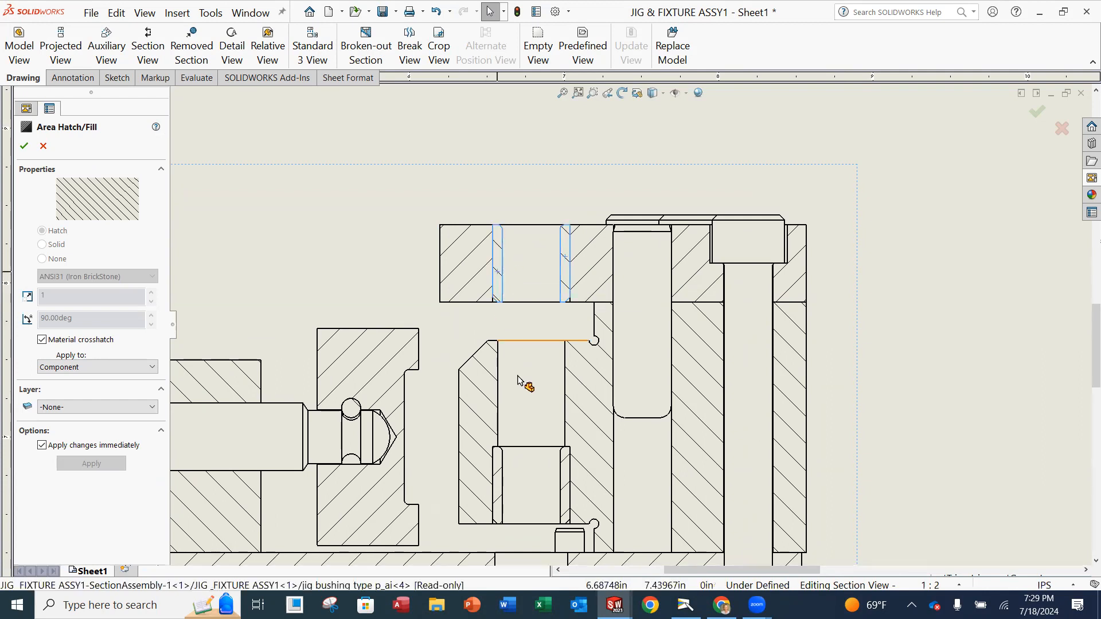
pyautogui.click(497, 475)
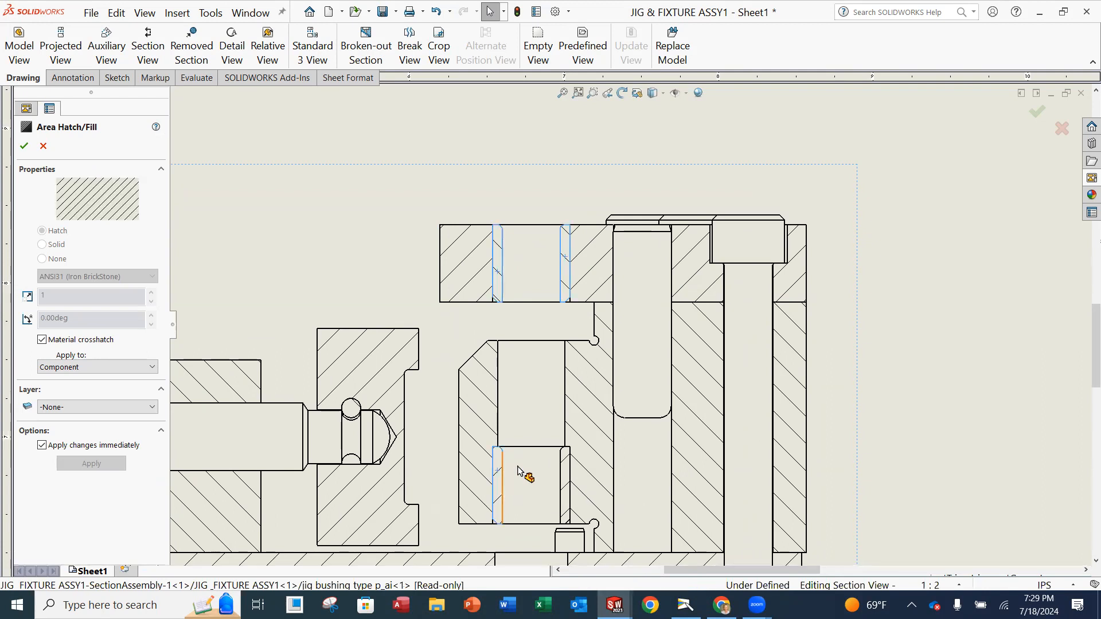
pyautogui.click(565, 485)
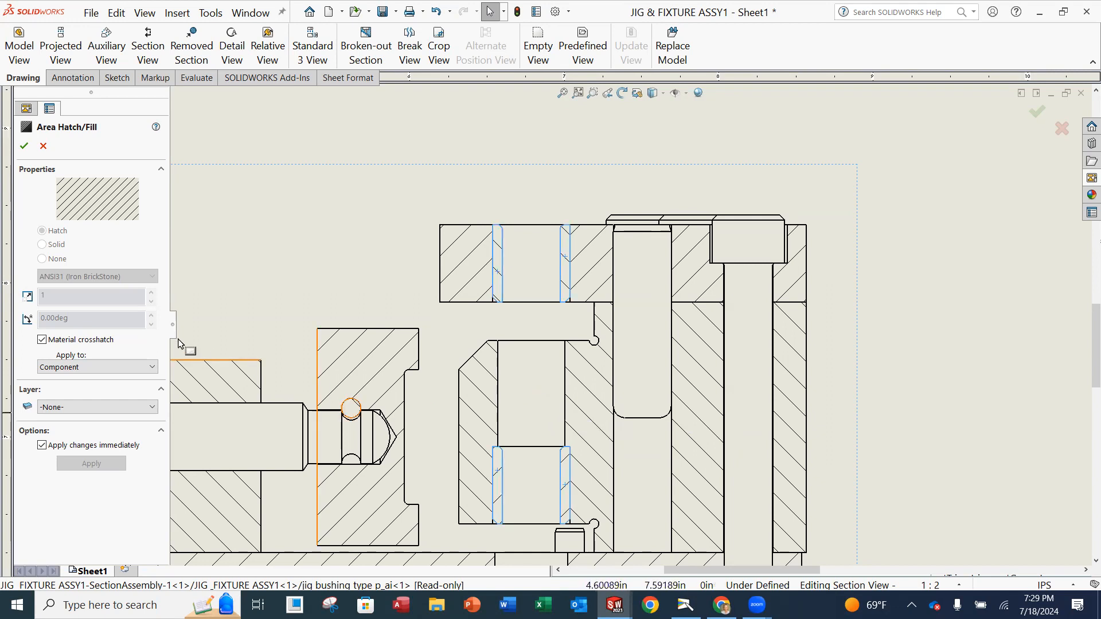
pyautogui.click(42, 340)
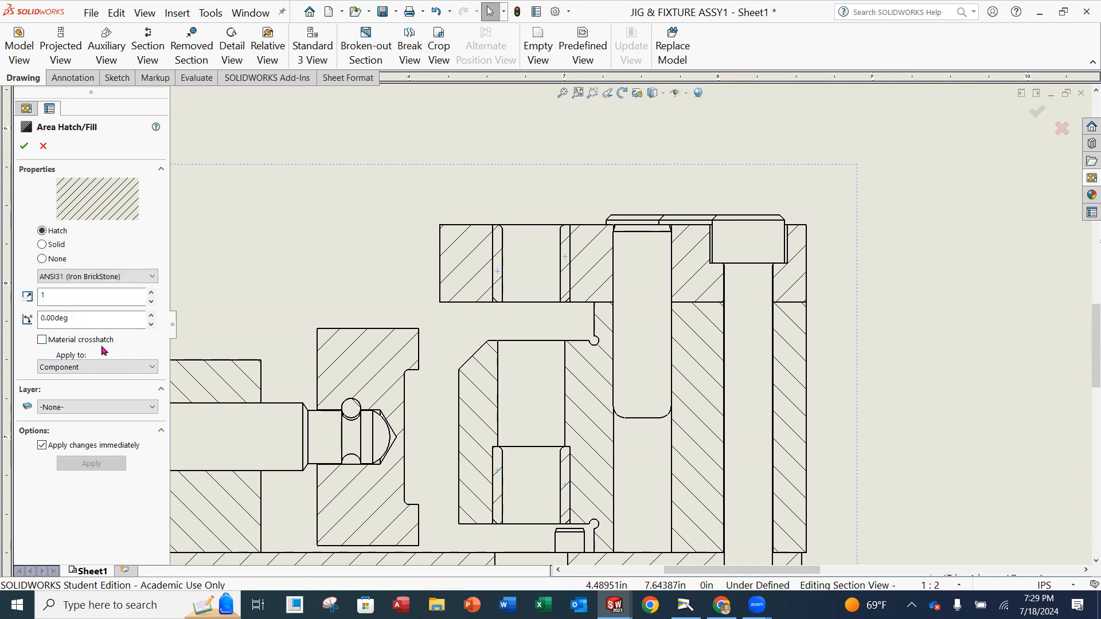
pyautogui.click(51, 299)
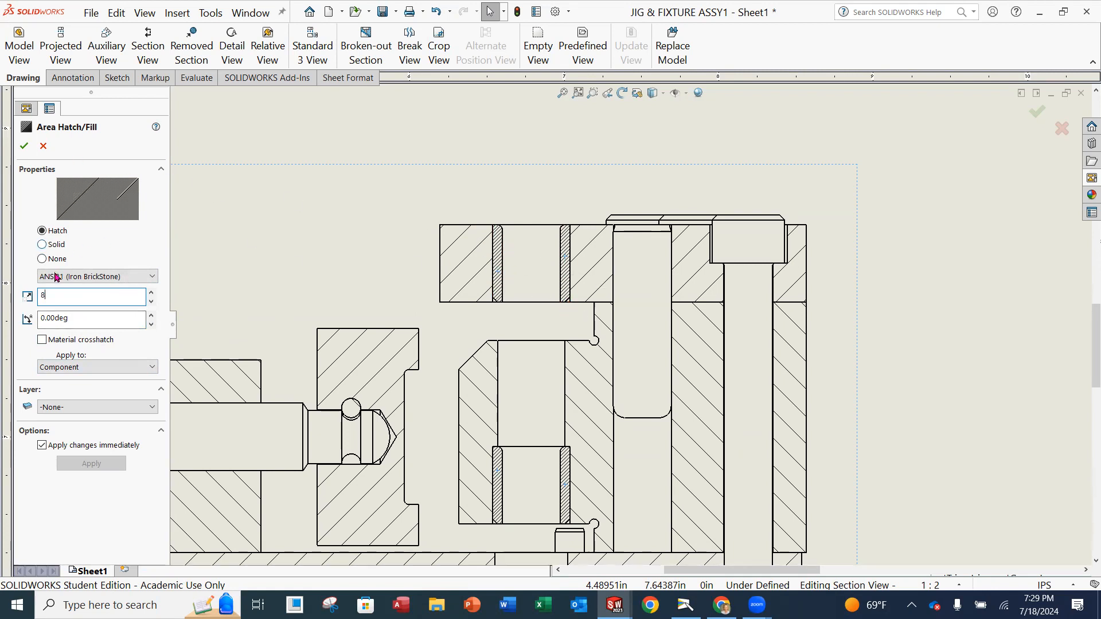
pyautogui.click(43, 245)
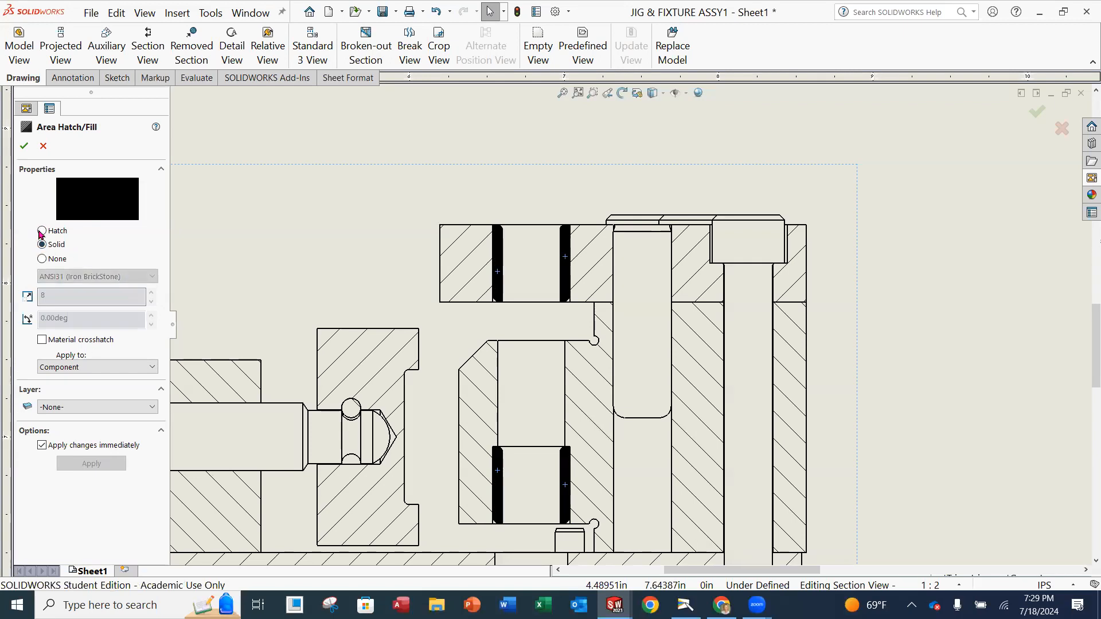
pyautogui.click(42, 231)
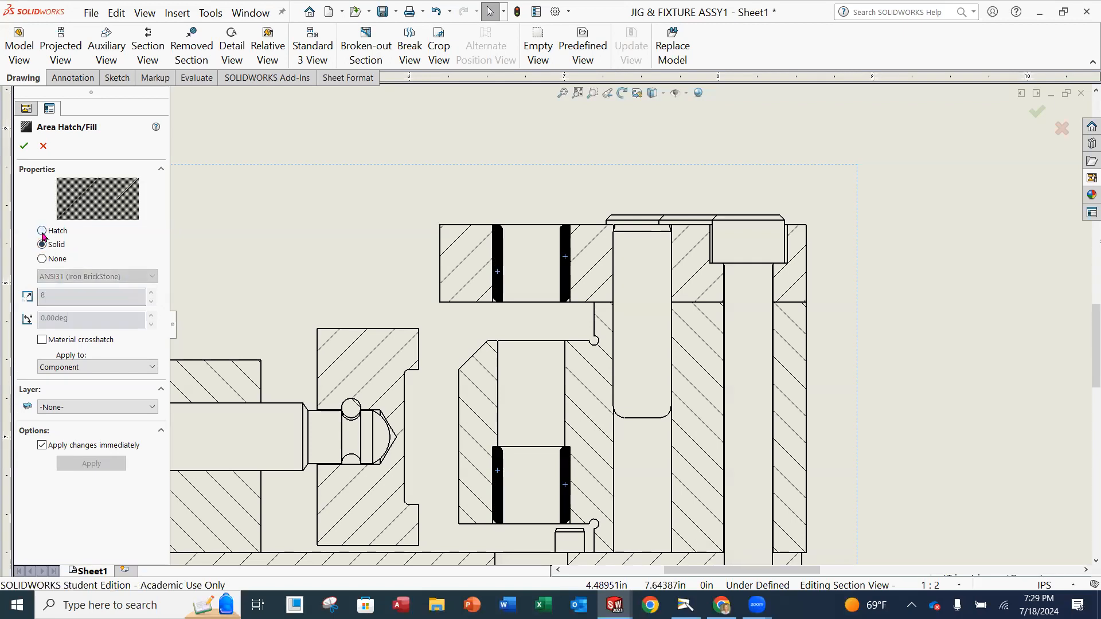
pyautogui.click(23, 147)
# Turn off material crosshatch for all cut regions of the bushing plate in the section view and set their hatch scale to 2.
pyautogui.scroll(3, 630, 444)
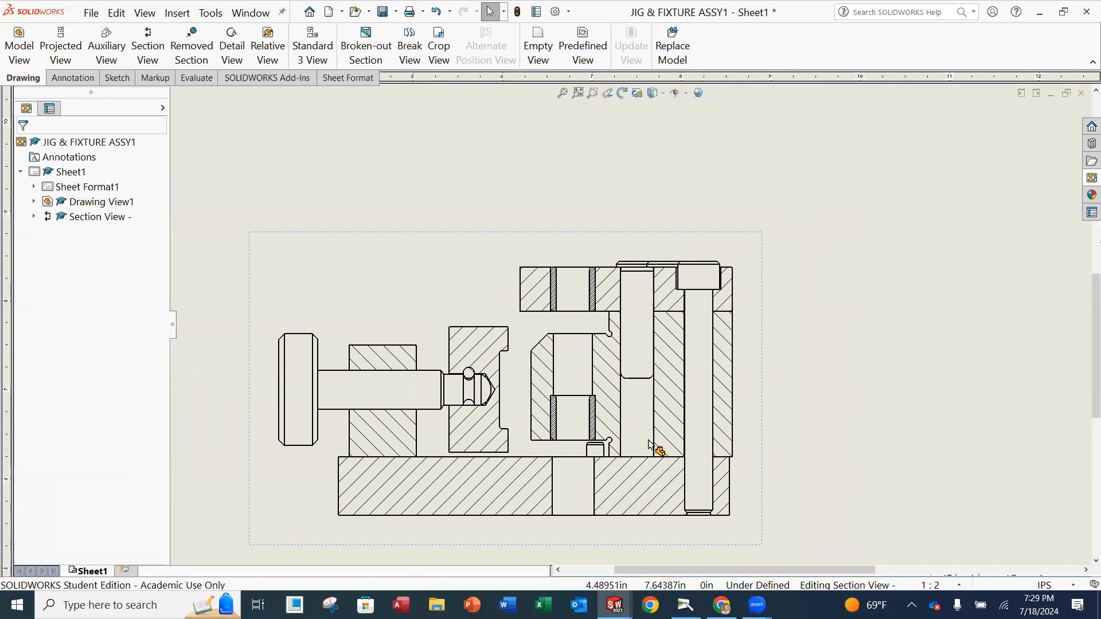
pyautogui.scroll(-2, 649, 444)
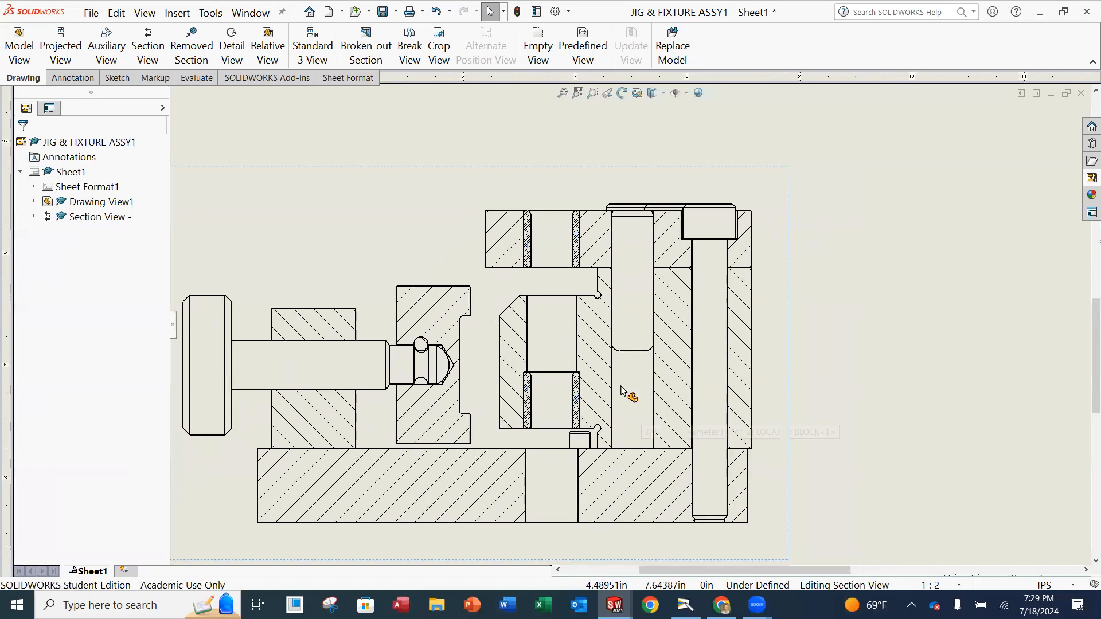
pyautogui.click(594, 228)
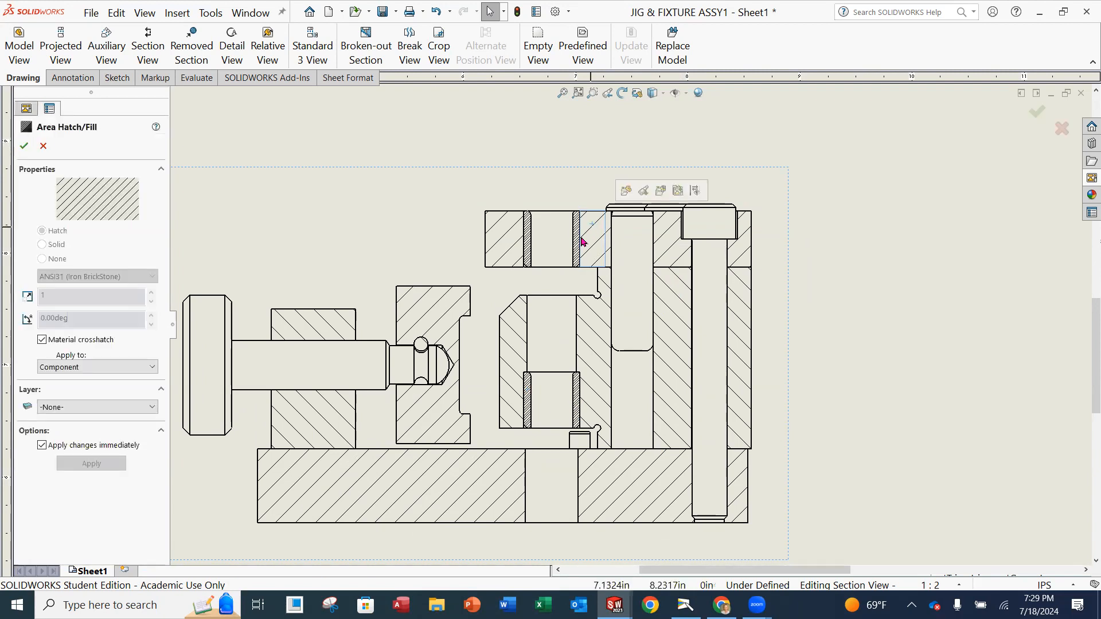
pyautogui.click(511, 253)
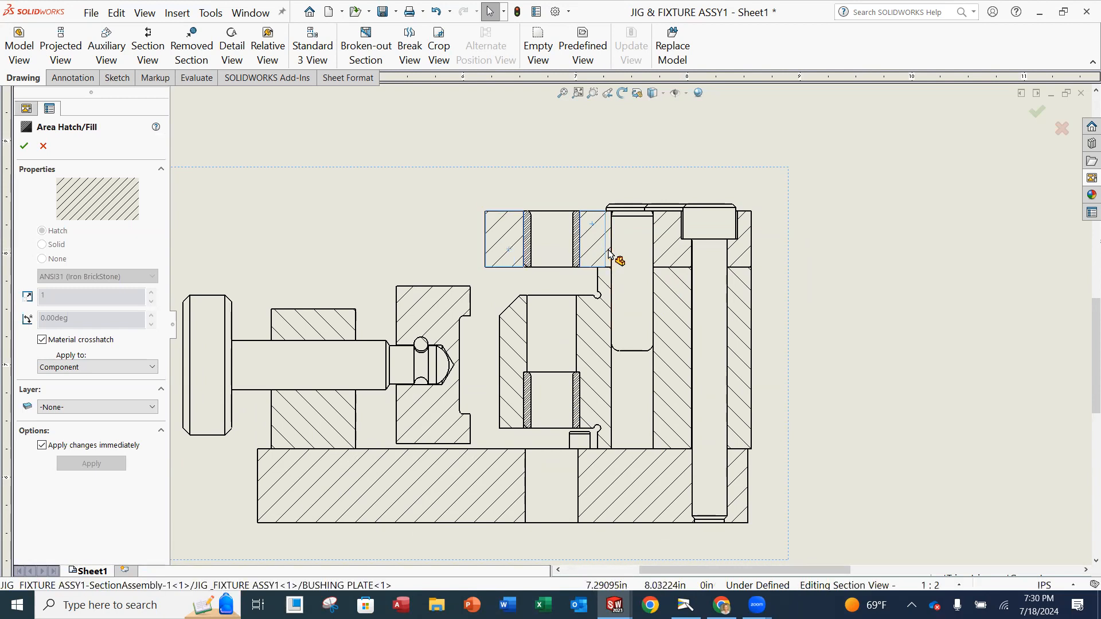
pyautogui.click(671, 253)
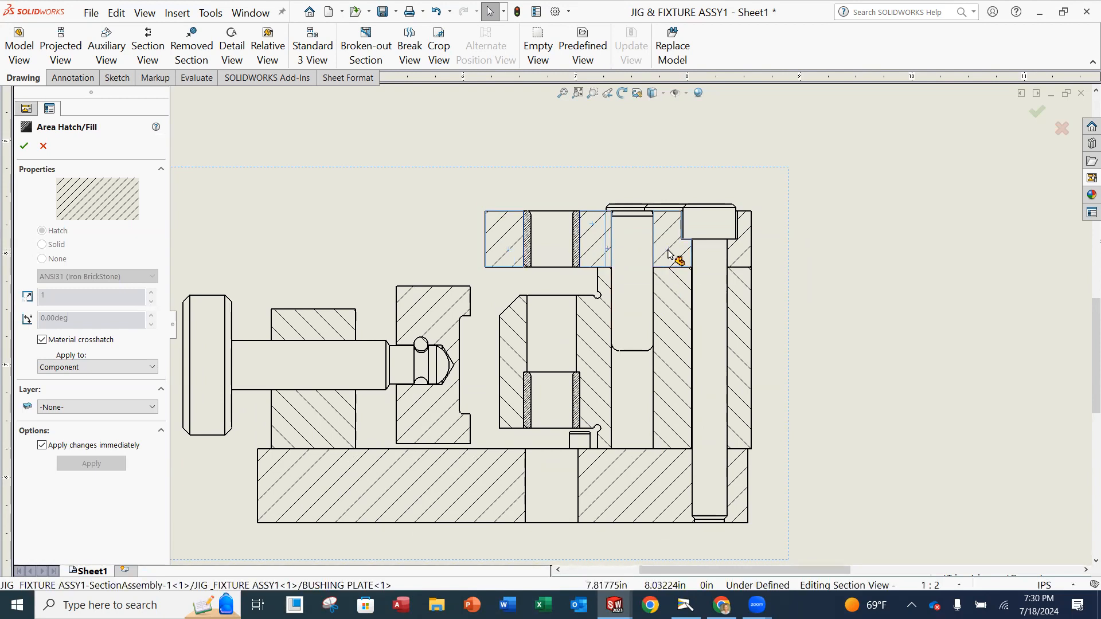
pyautogui.click(745, 259)
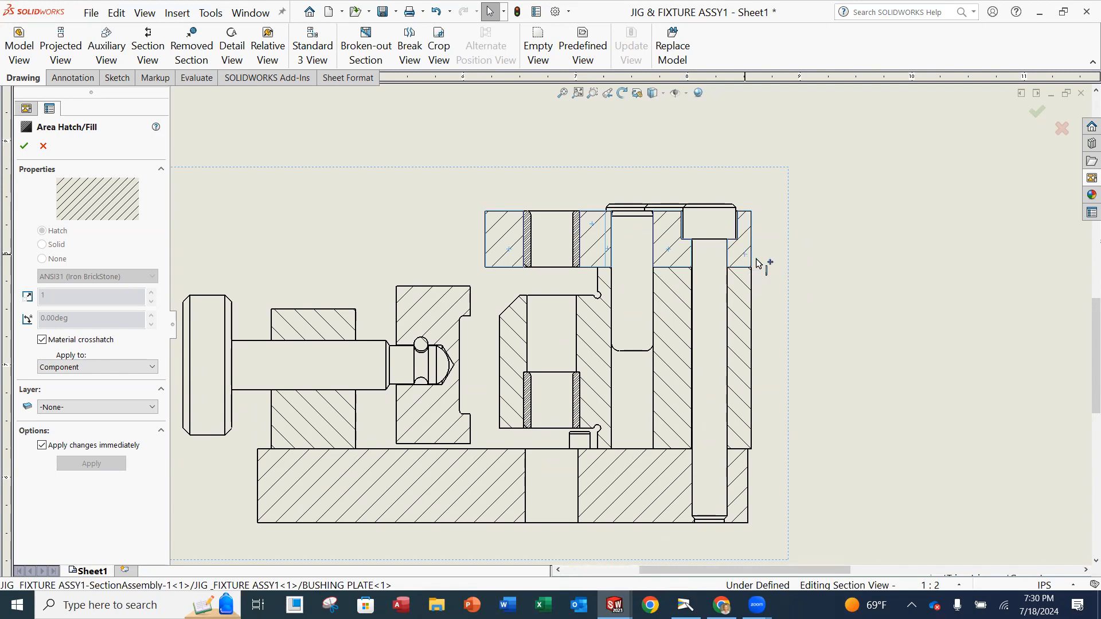
pyautogui.click(42, 341)
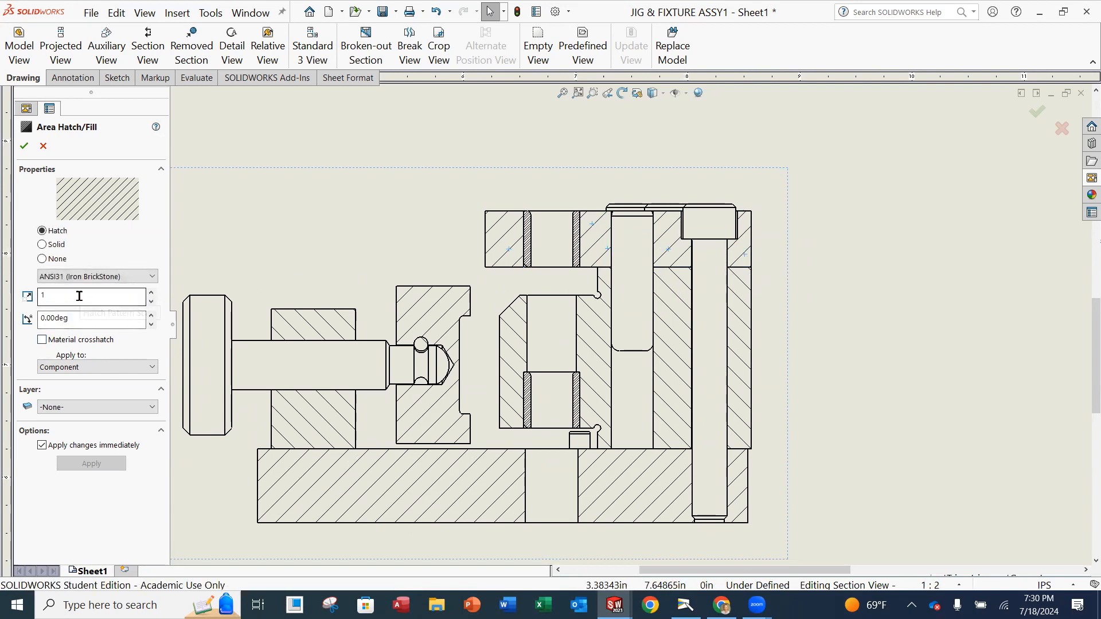
pyautogui.moveTo(79, 296); pyautogui.dragTo(24, 299)
pyautogui.write('2')
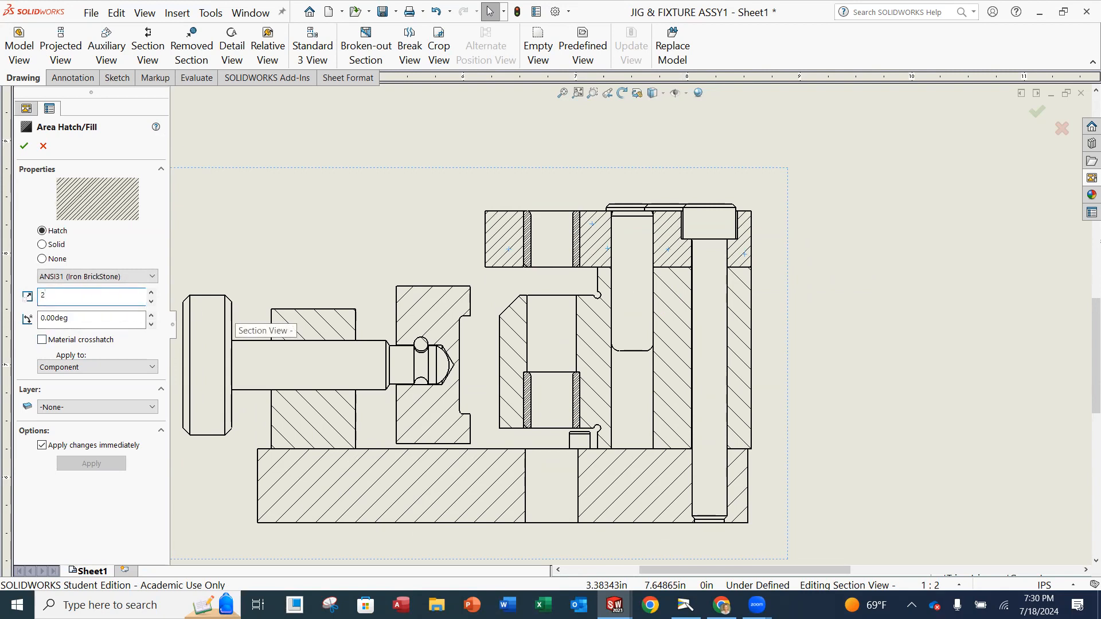
pyautogui.click(24, 148)
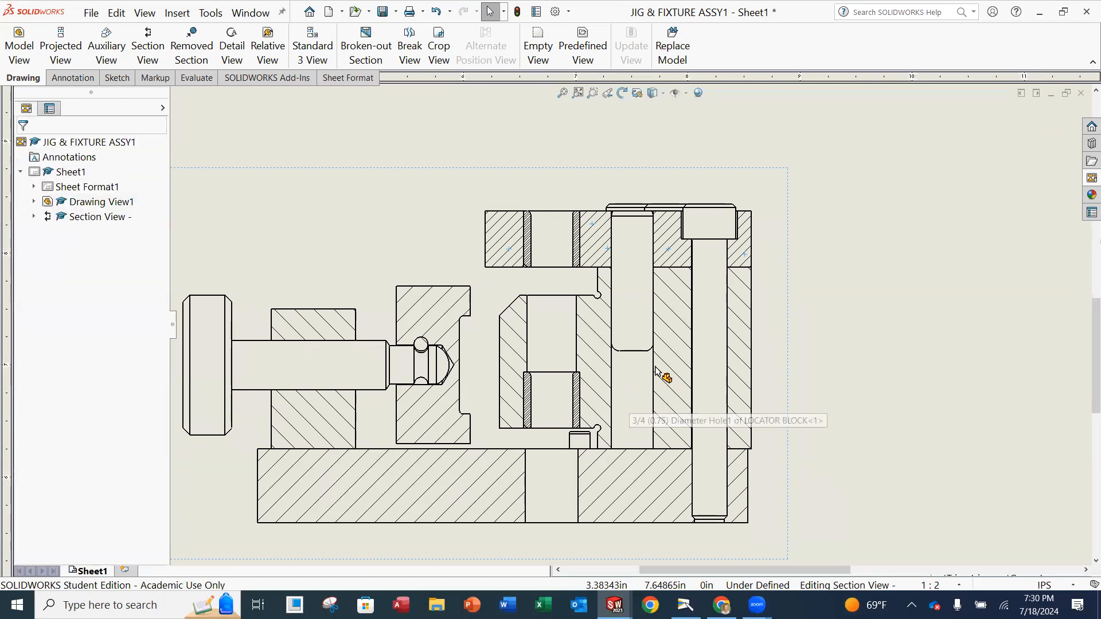
# Turn off material crosshatch for the base plate's cut regions and apply the ANSI32 (Steel) hatch pattern at scale 3.
pyautogui.scroll(-1, 674, 381)
pyautogui.scroll(2, 674, 386)
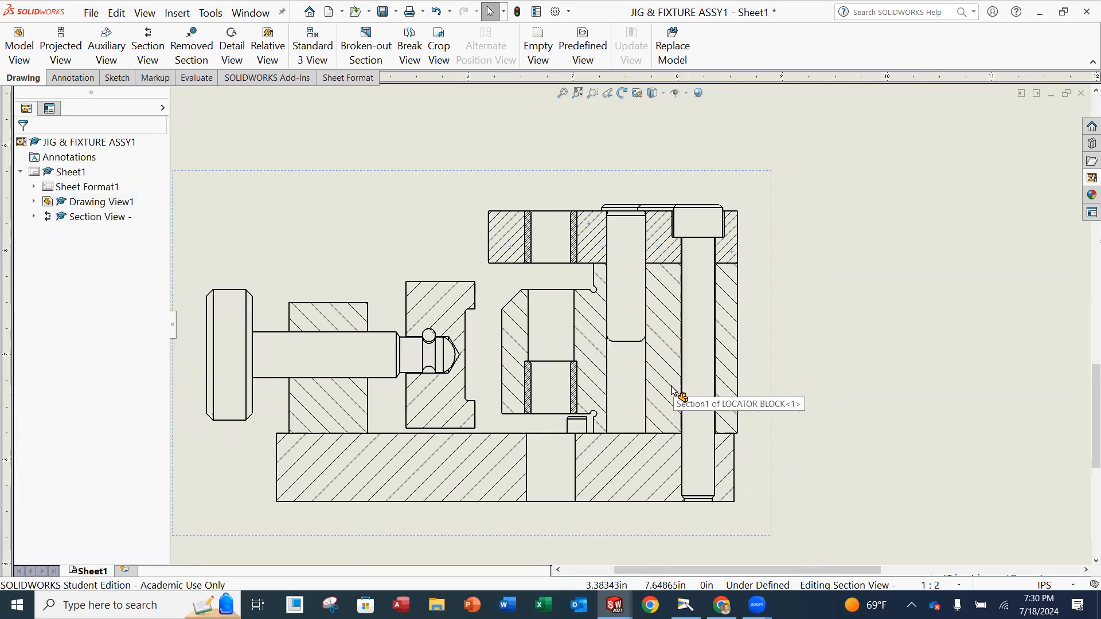
pyautogui.scroll(-2, 635, 438)
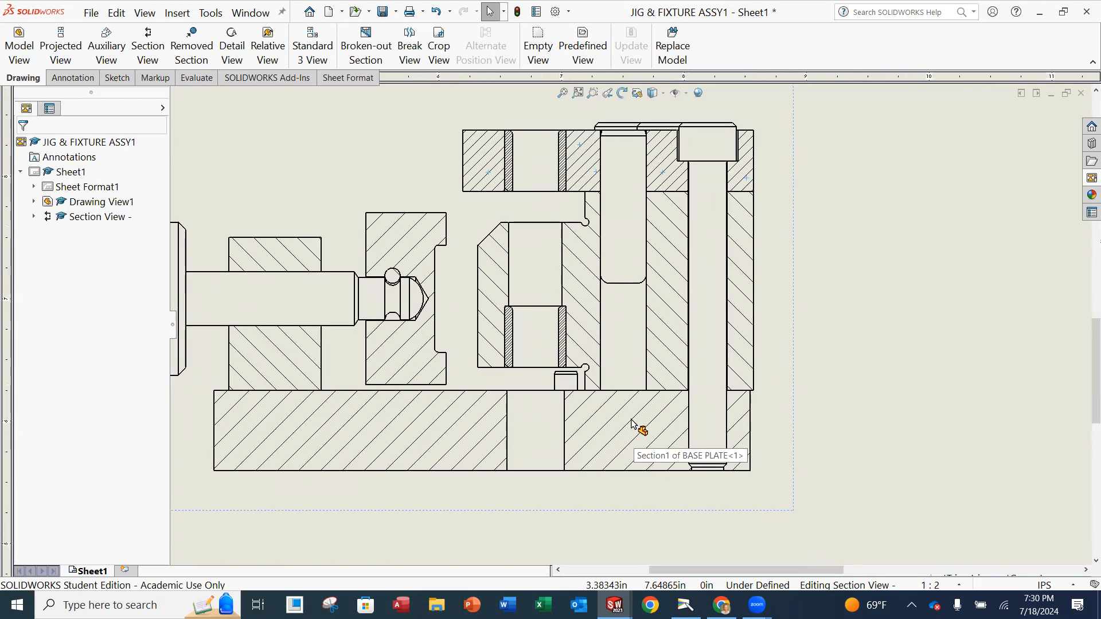
pyautogui.click(739, 429)
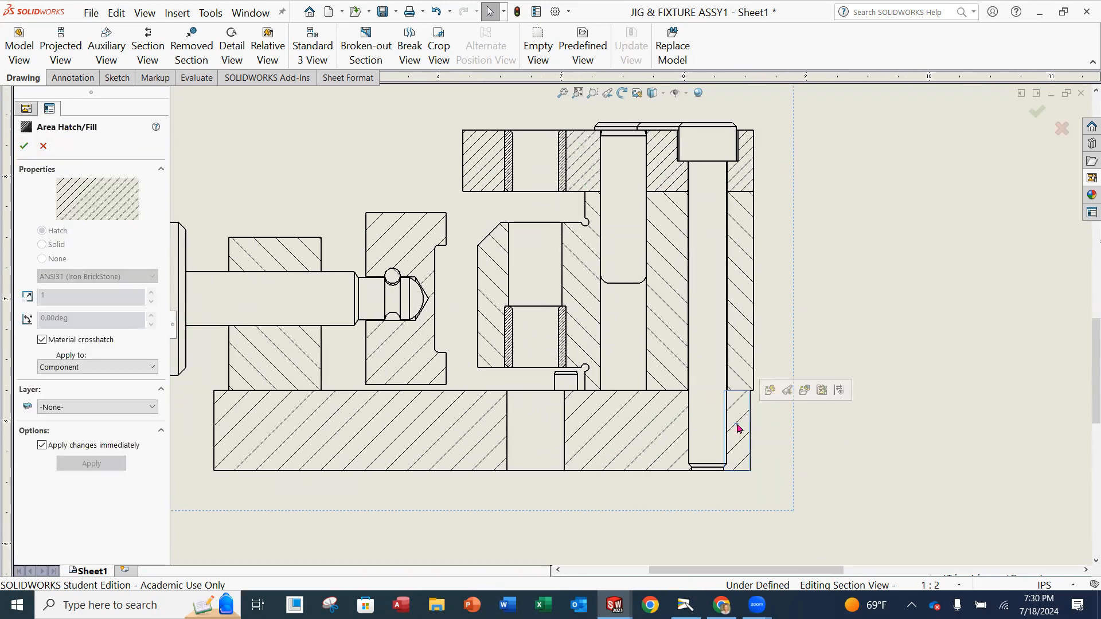
pyautogui.click(668, 426)
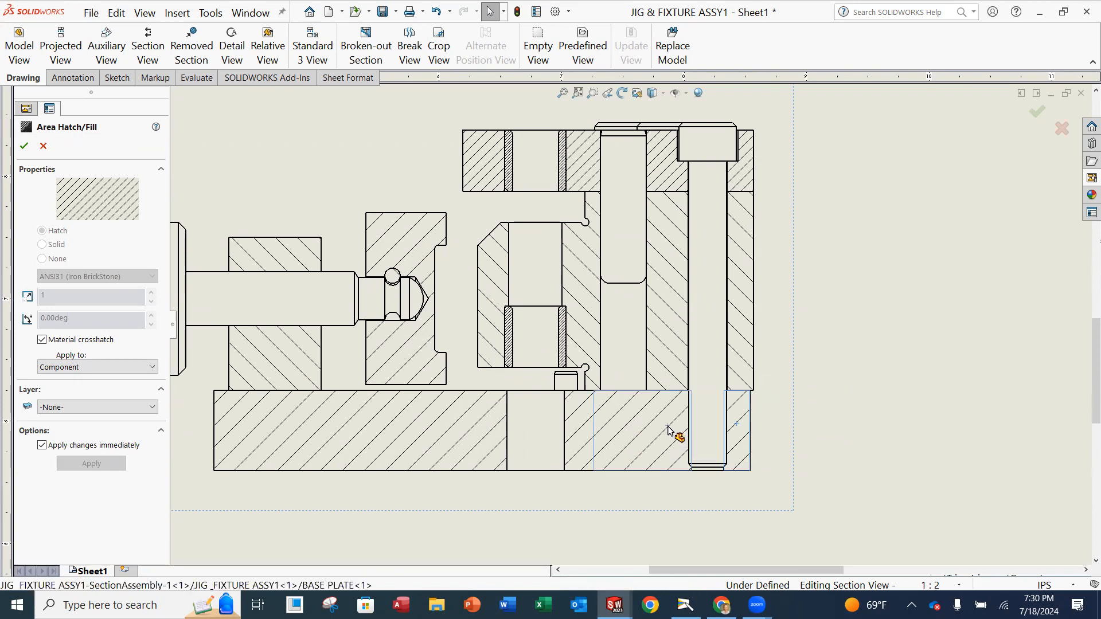
pyautogui.click(573, 431)
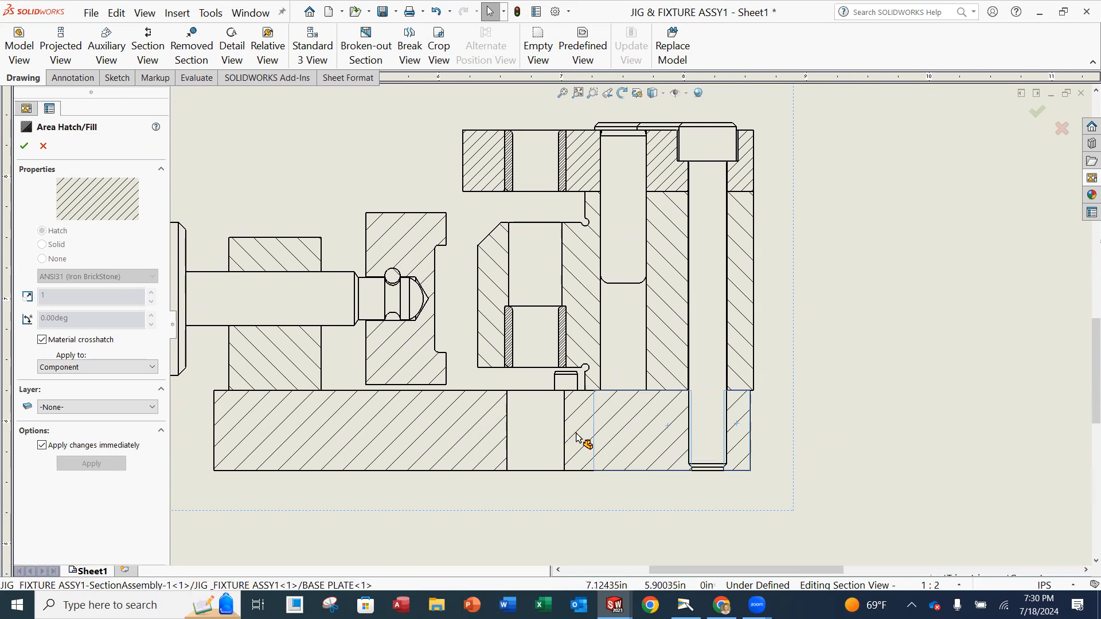
pyautogui.click(487, 437)
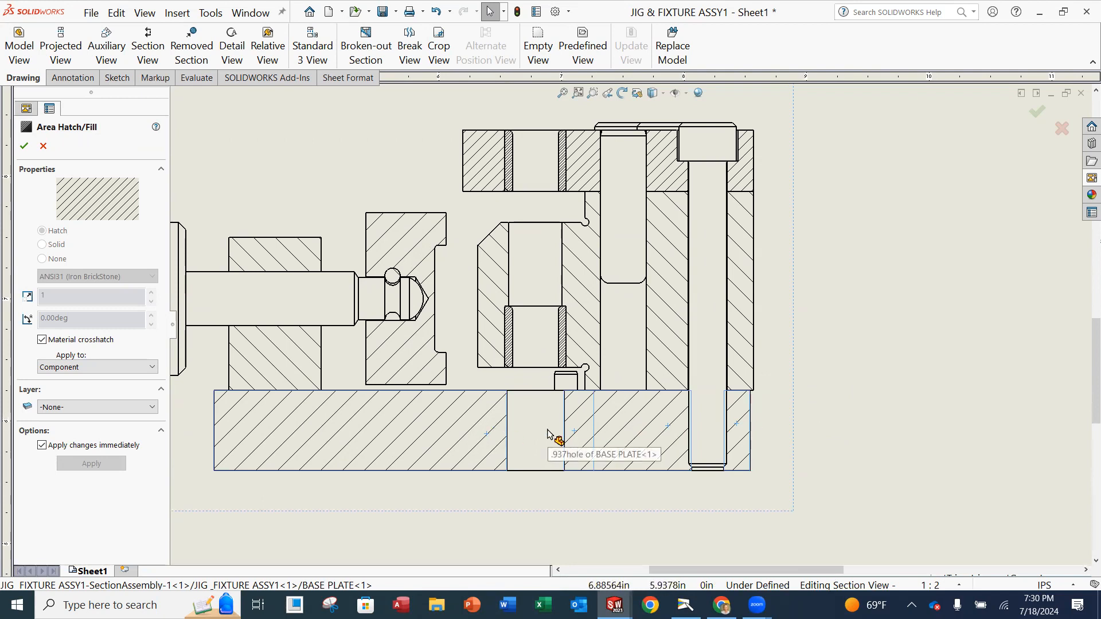
pyautogui.click(44, 340)
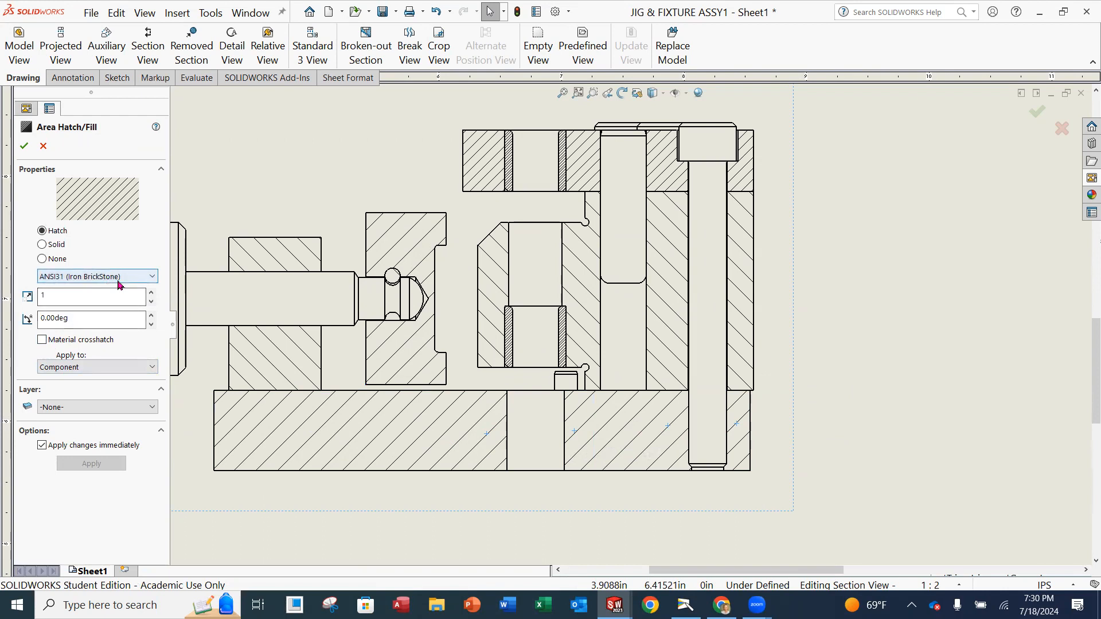
pyautogui.click(119, 276)
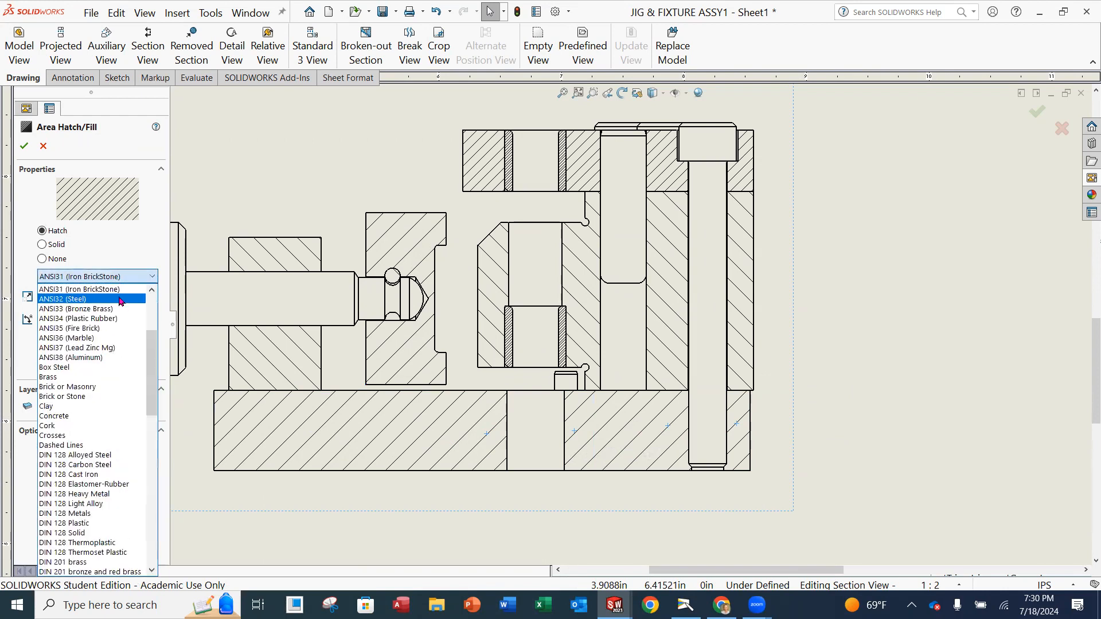
pyautogui.click(118, 296)
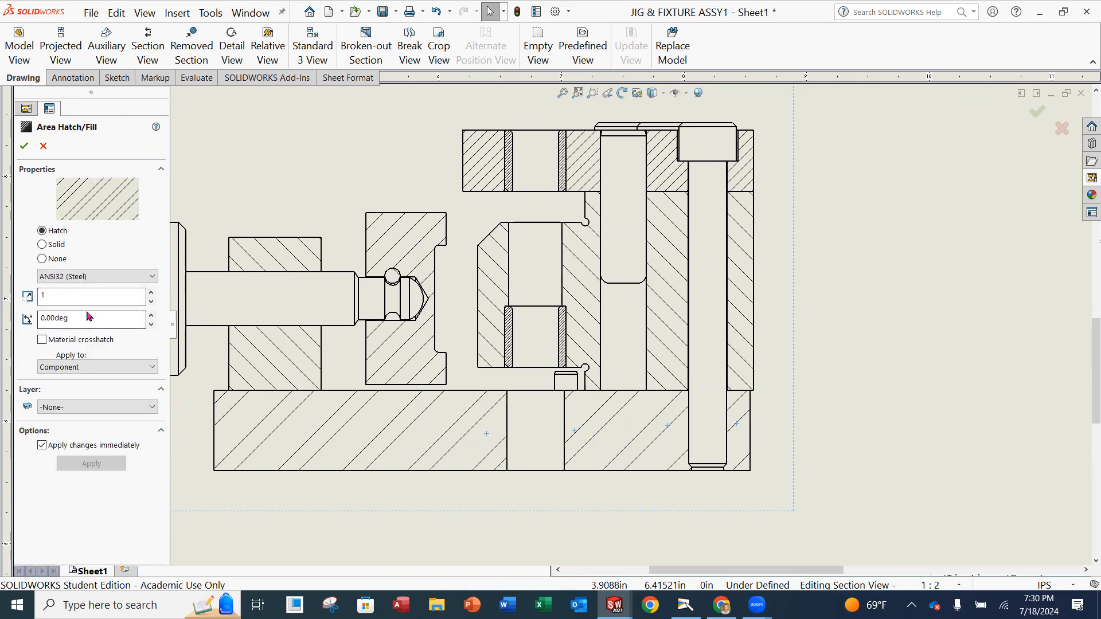
pyautogui.doubleClick(50, 299)
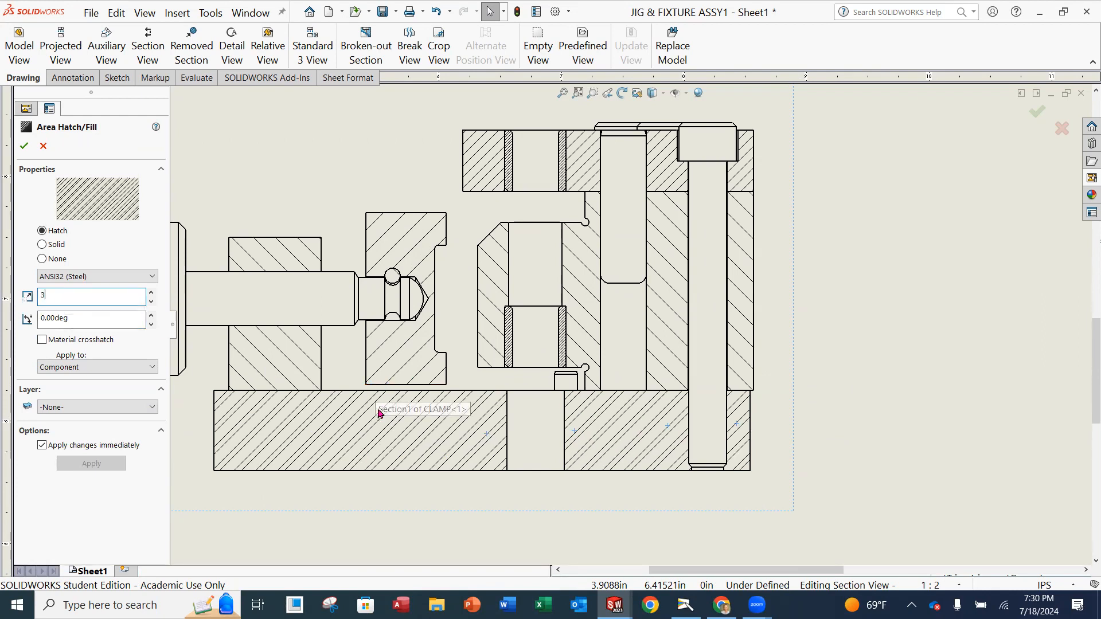
pyautogui.click(23, 147)
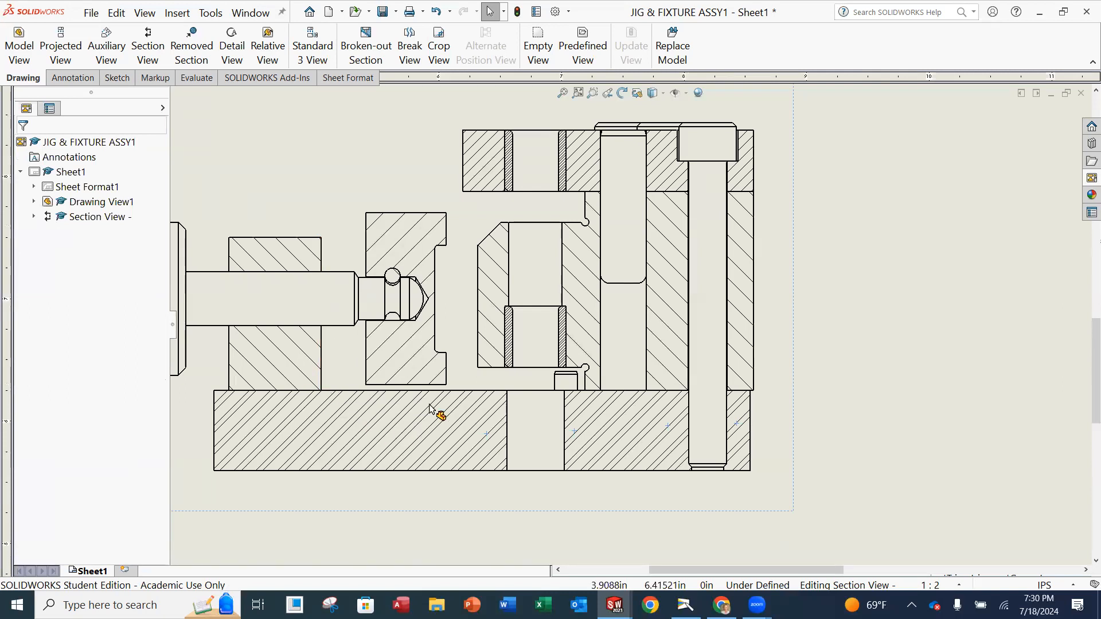
# Turn off material crosshatch for the clamp's cut region and set its hatch scale to 2.
pyautogui.click(401, 352)
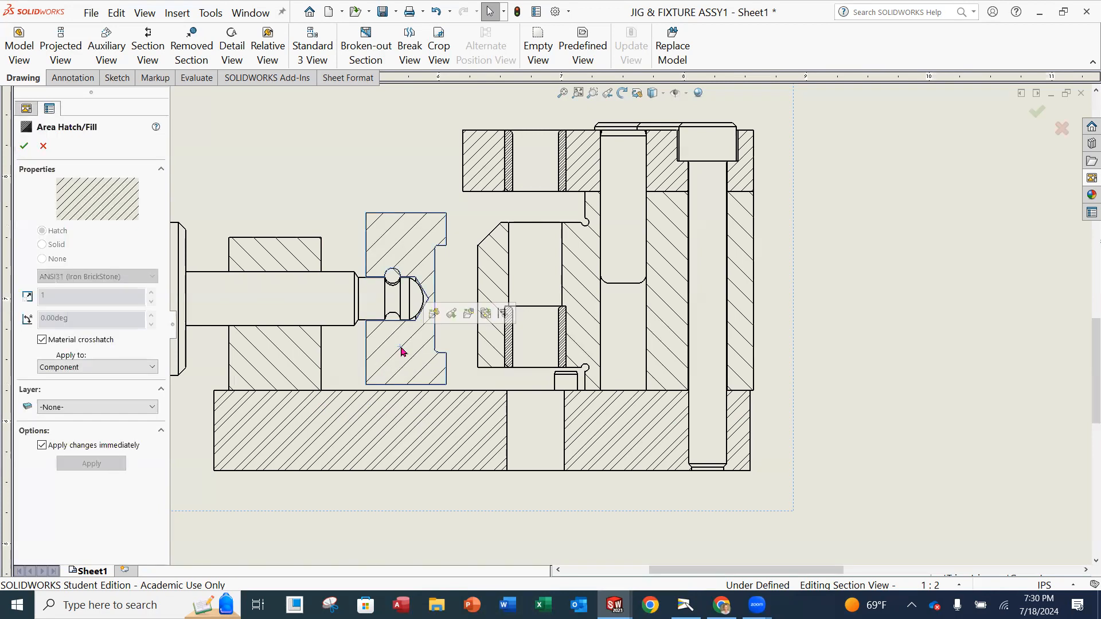
pyautogui.click(42, 340)
pyautogui.doubleClick(42, 296)
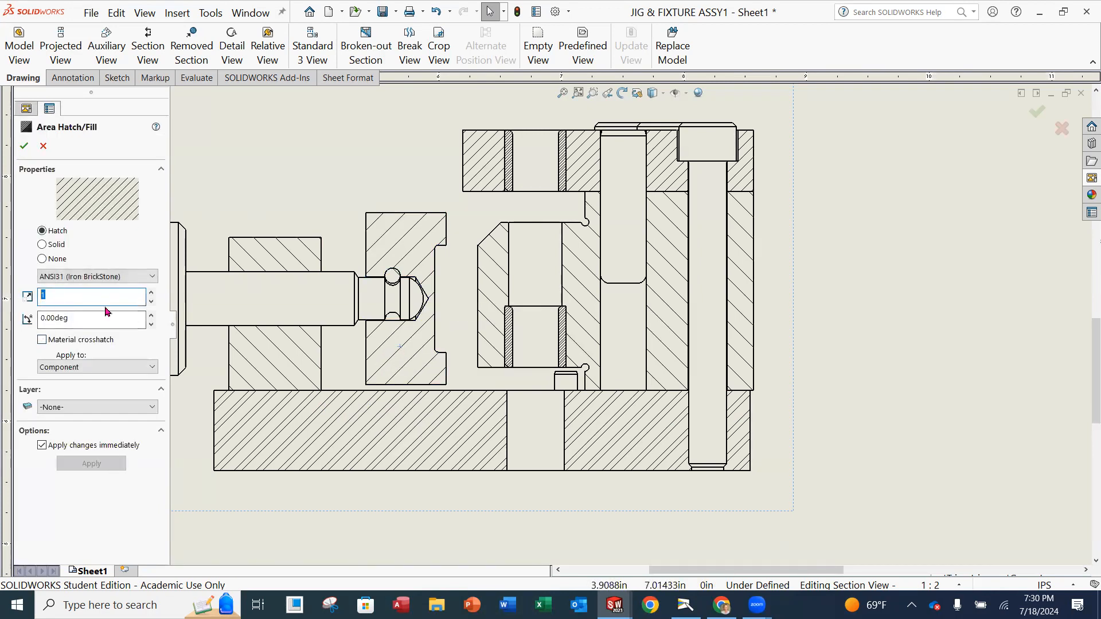
pyautogui.write('2')
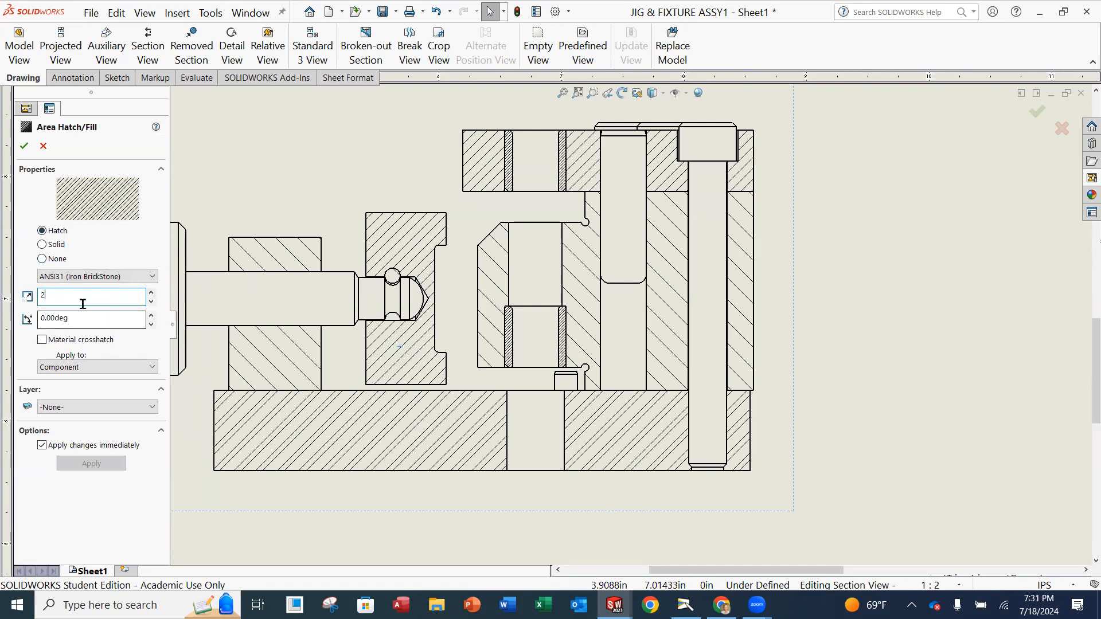
pyautogui.click(24, 147)
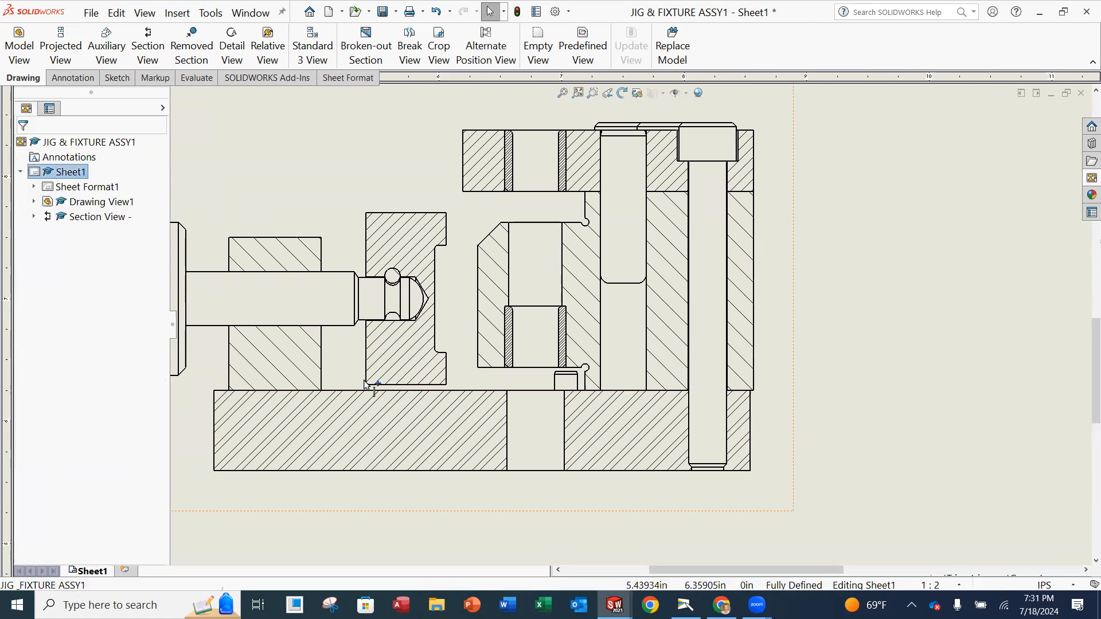
# Examine the section view's hatching across the parts, closely around the dowel pin and socket head cap screw in the bushing plate and locator block.
pyautogui.scroll(3, 364, 385)
pyautogui.scroll(-1, 600, 365)
pyautogui.scroll(1, 595, 368)
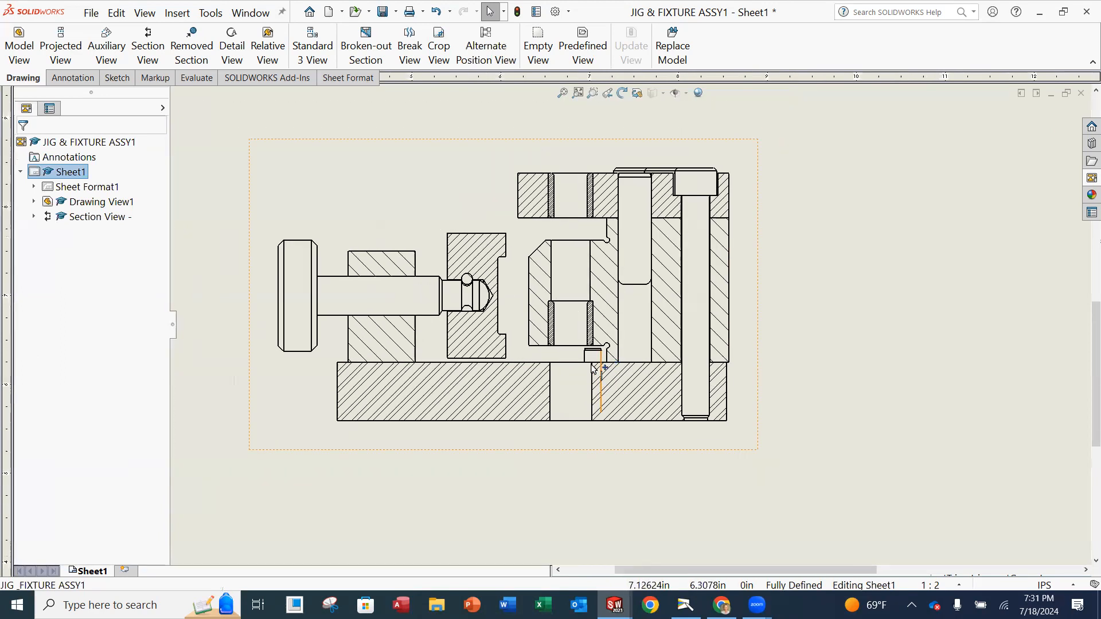
pyautogui.scroll(4, 768, 346)
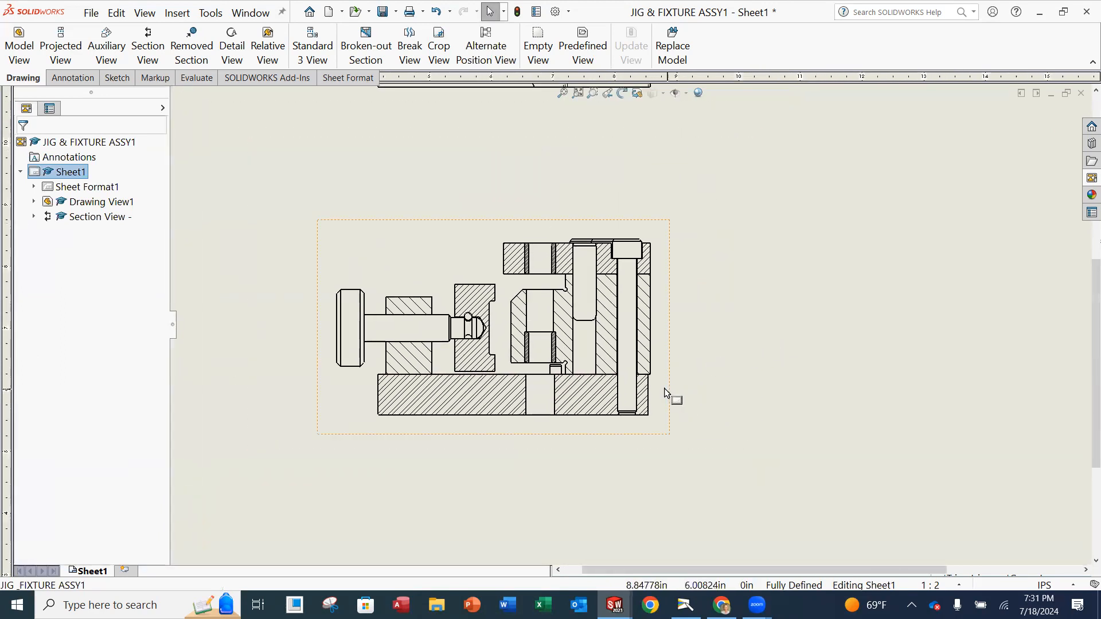
pyautogui.scroll(-2, 636, 370)
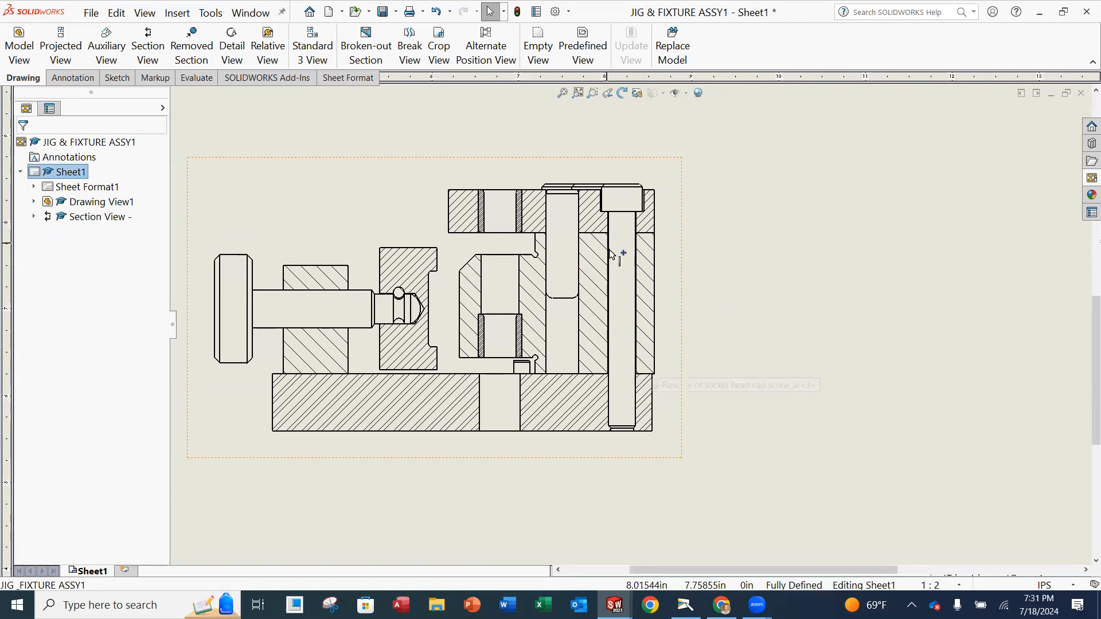
pyautogui.scroll(-2, 611, 245)
pyautogui.scroll(-2, 611, 244)
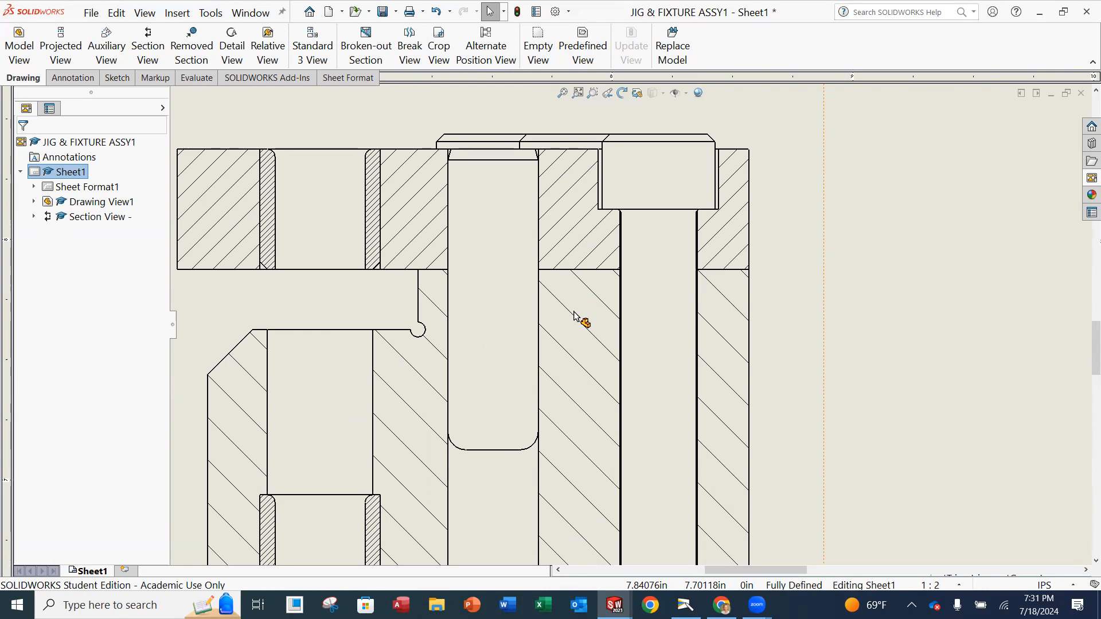
pyautogui.scroll(-5, 470, 325)
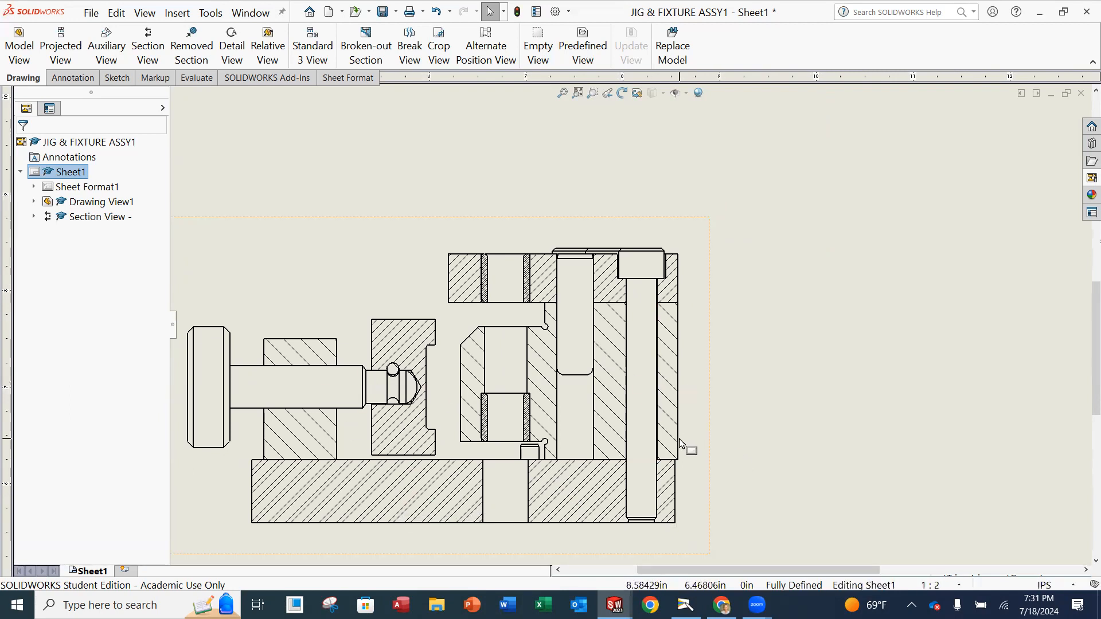
pyautogui.scroll(2, 710, 459)
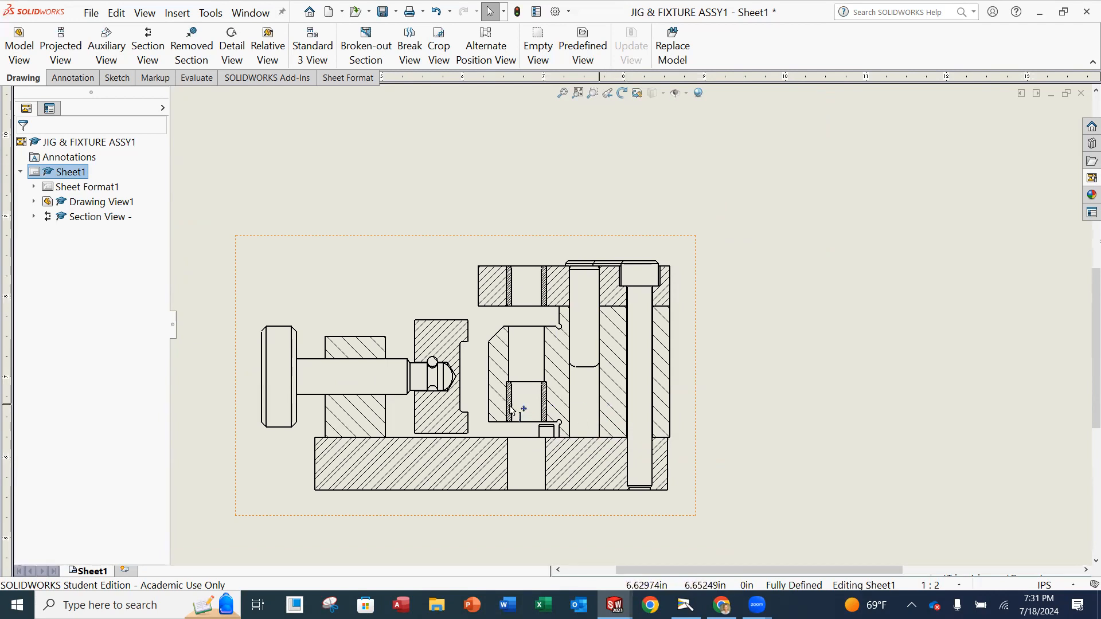
# Fit the whole sheet in view and save the assembly drawing.
pyautogui.press('f')
pyautogui.scroll(-4, 592, 368)
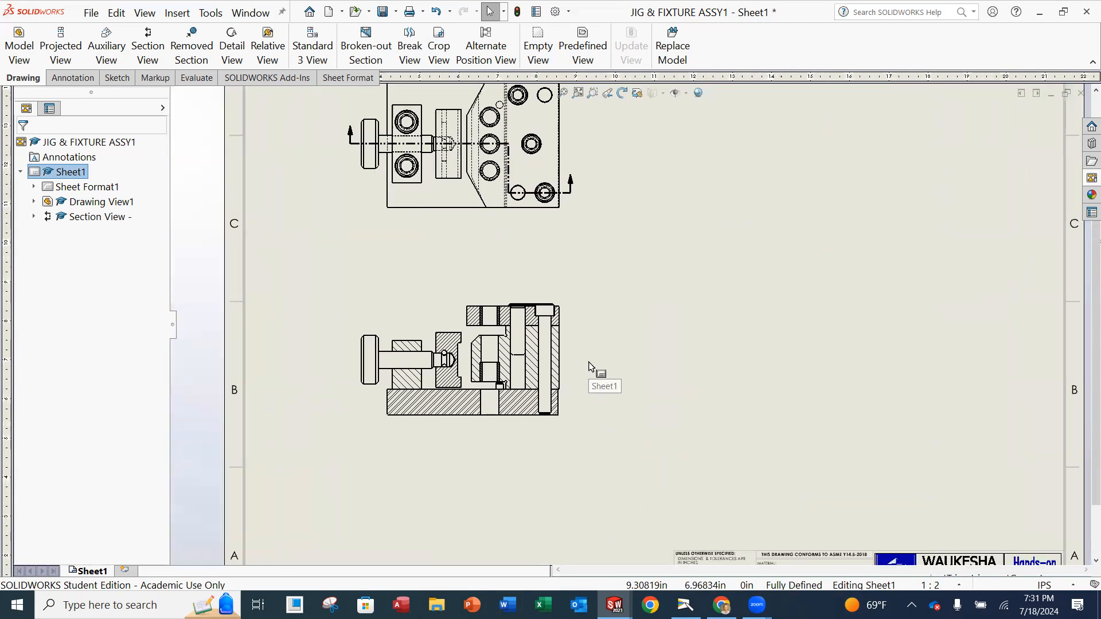
pyautogui.click(92, 13)
pyautogui.click(113, 98)
pyautogui.scroll(-2, 590, 348)
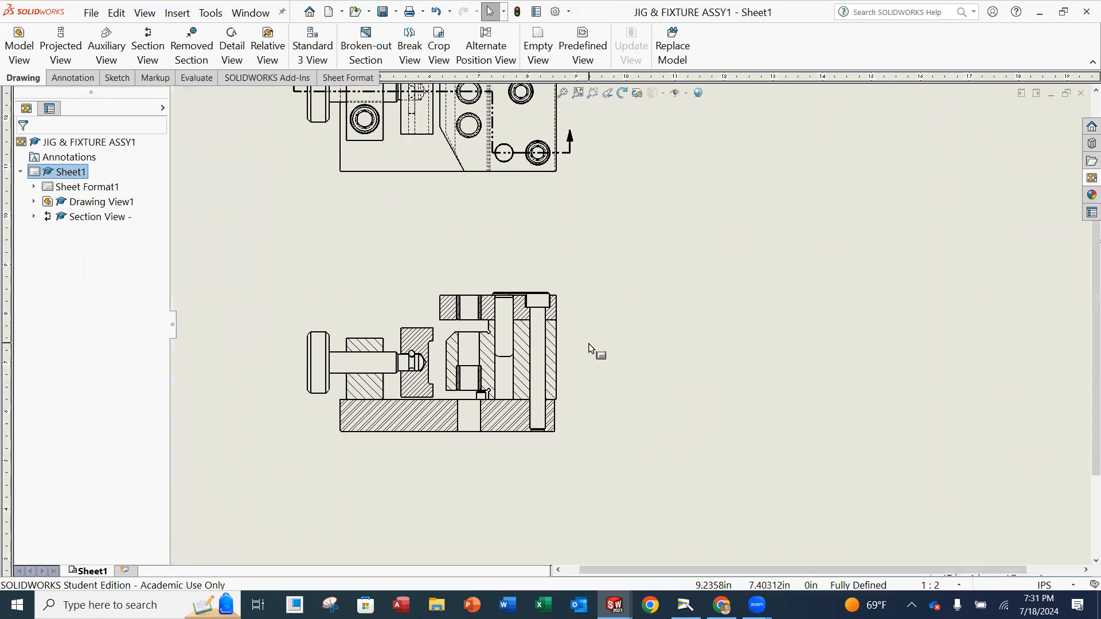
# Add centerlines in the section view to the socket head cap screw, dowel pin, bushing plate's drill bushing and horizontal clamp screw.
pyautogui.scroll(-1, 590, 348)
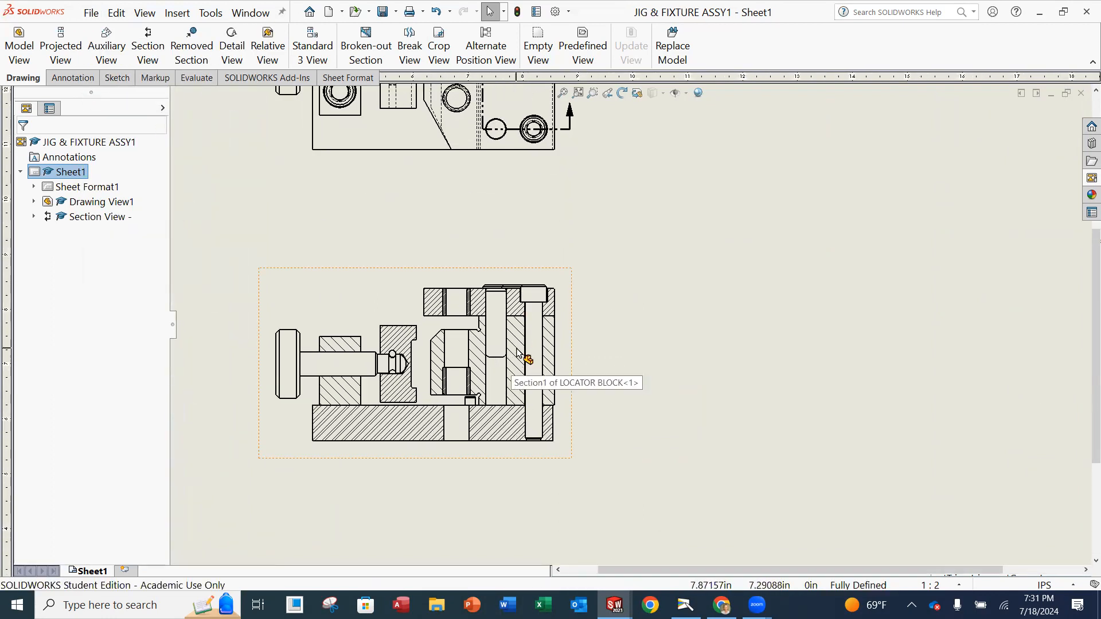
pyautogui.scroll(-3, 602, 367)
pyautogui.moveTo(552, 388); pyautogui.dragTo(586, 391, button='middle')
pyautogui.moveTo(542, 271); pyautogui.dragTo(544, 300, button='middle')
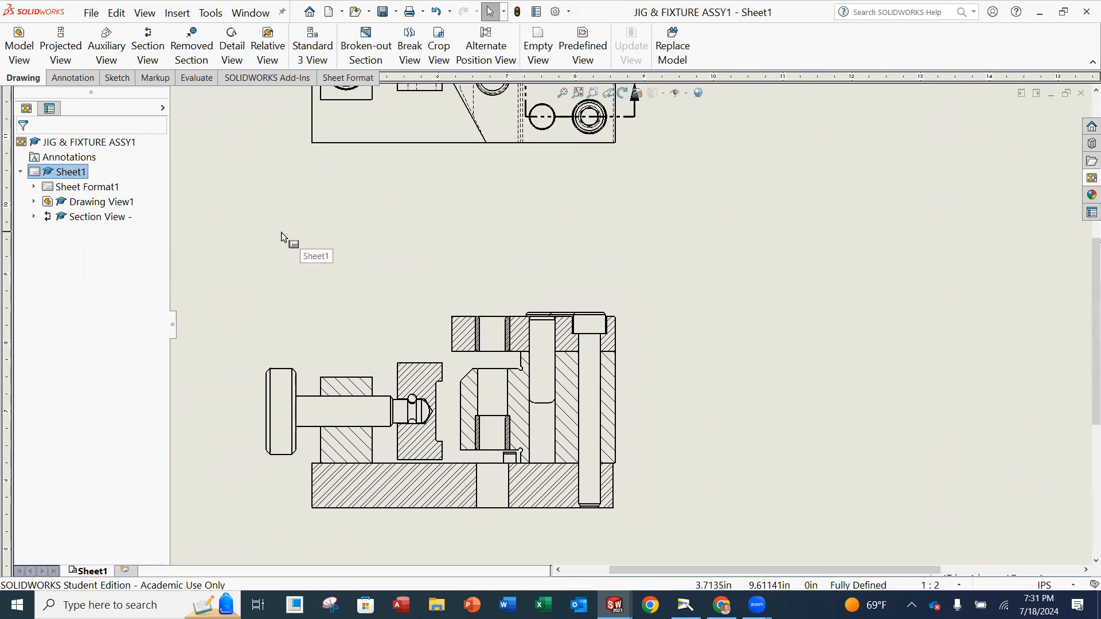
pyautogui.click(73, 78)
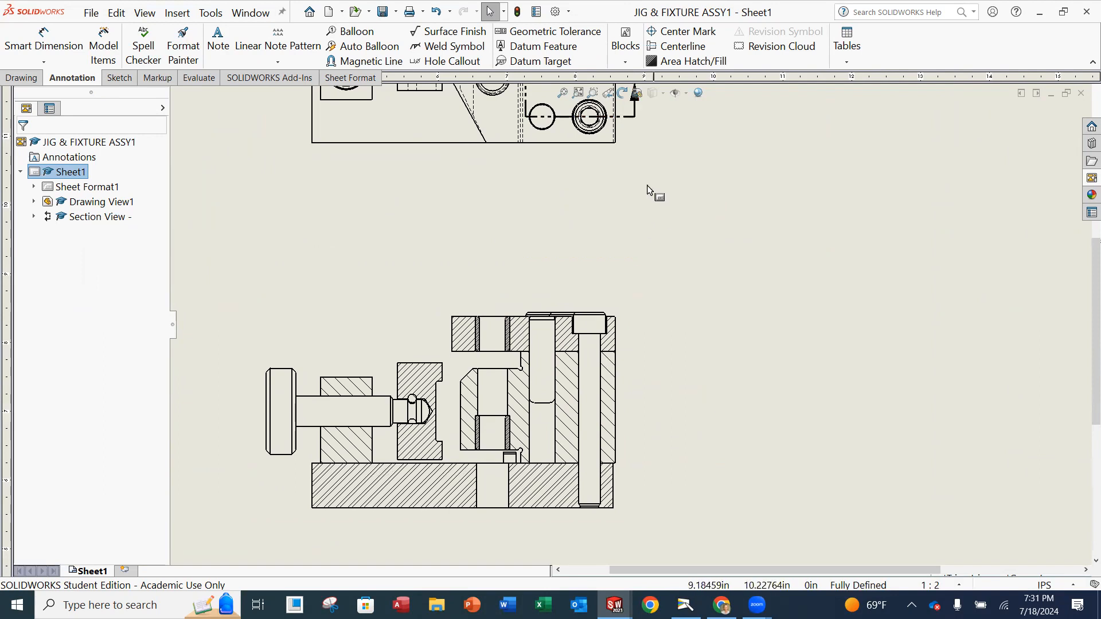
pyautogui.click(680, 50)
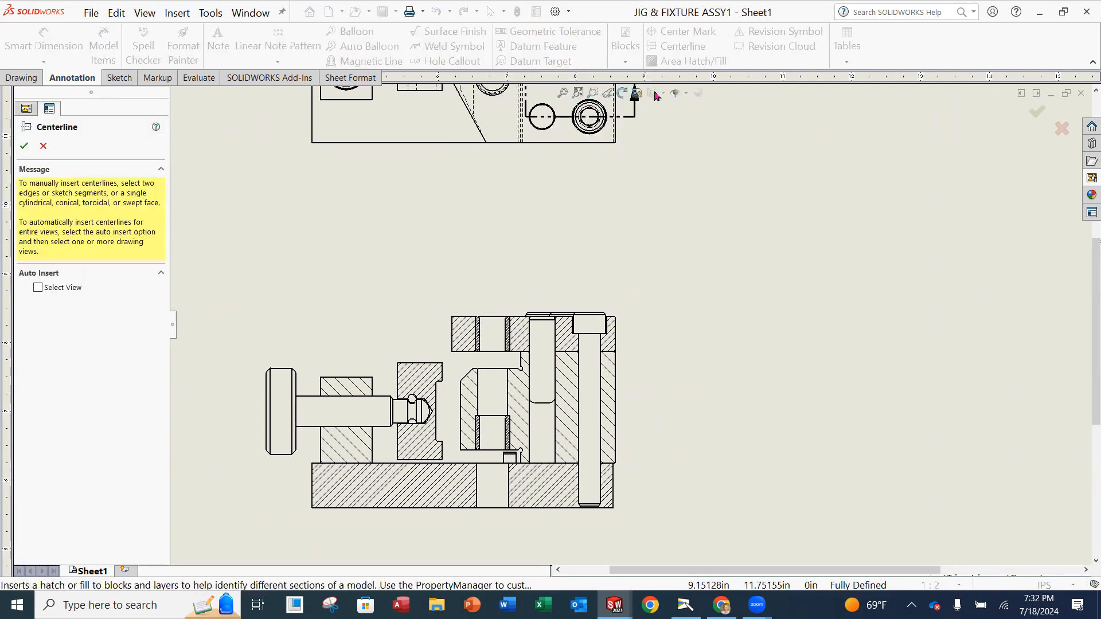
pyautogui.click(590, 372)
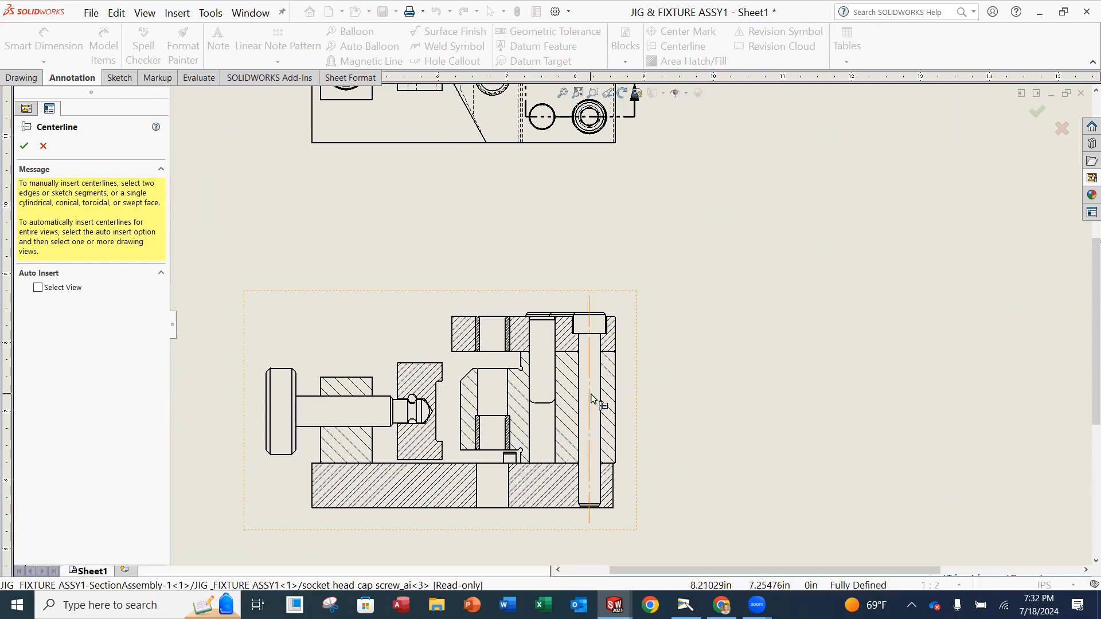
pyautogui.click(545, 376)
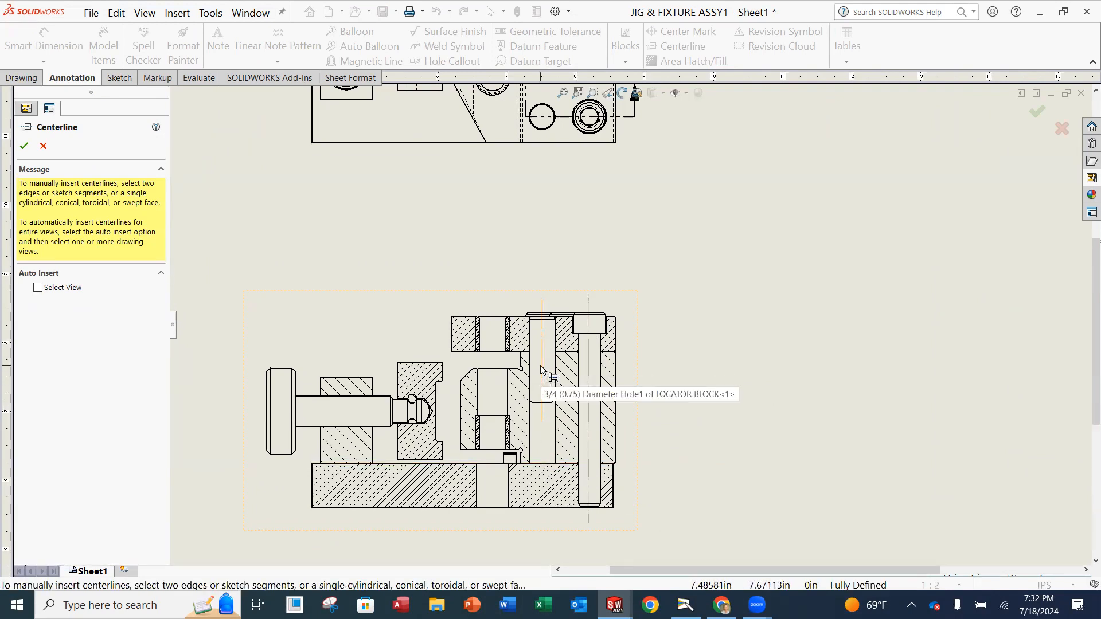
pyautogui.click(491, 343)
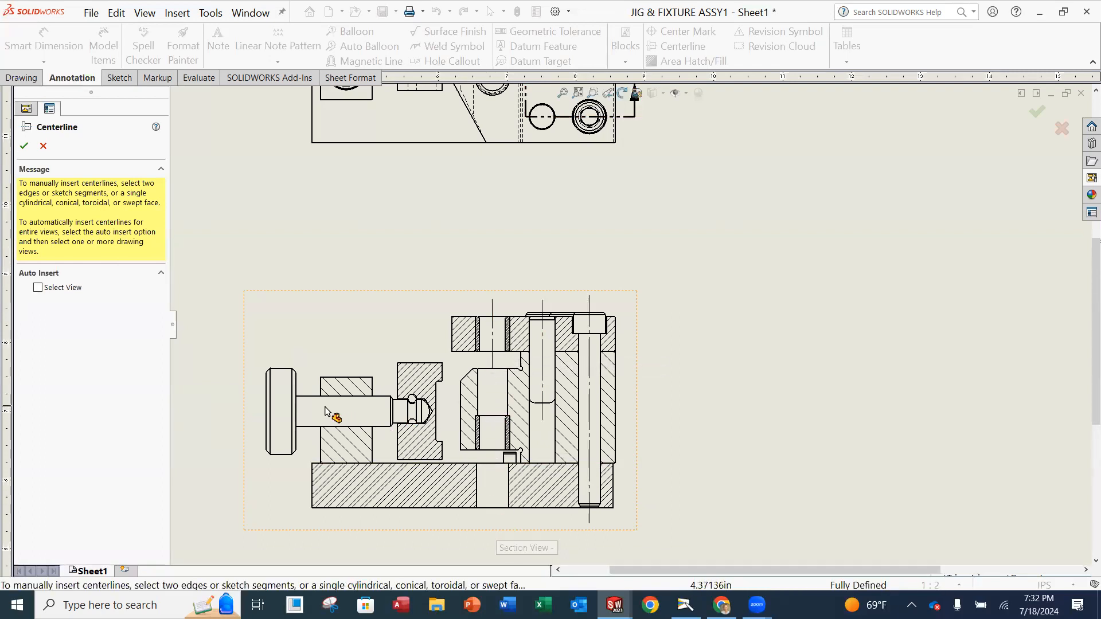
pyautogui.click(342, 413)
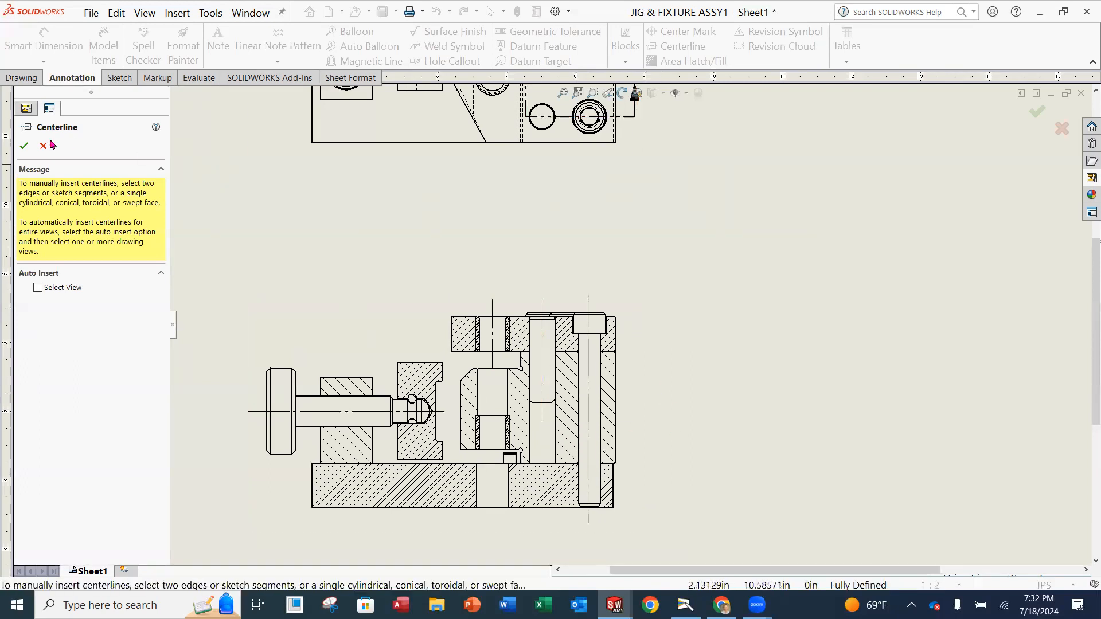
pyautogui.click(33, 147)
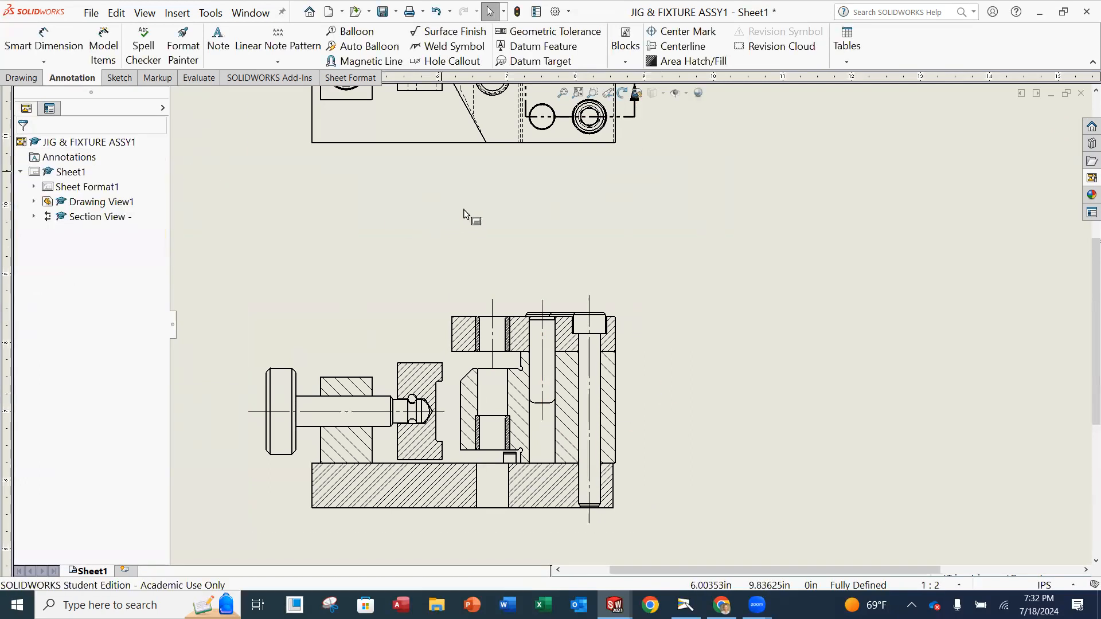
# Extend the dowel pin's centerline down into the base plate and the bushing's centerline past the base plate's underside.
pyautogui.scroll(1, 501, 204)
pyautogui.scroll(-2, 573, 395)
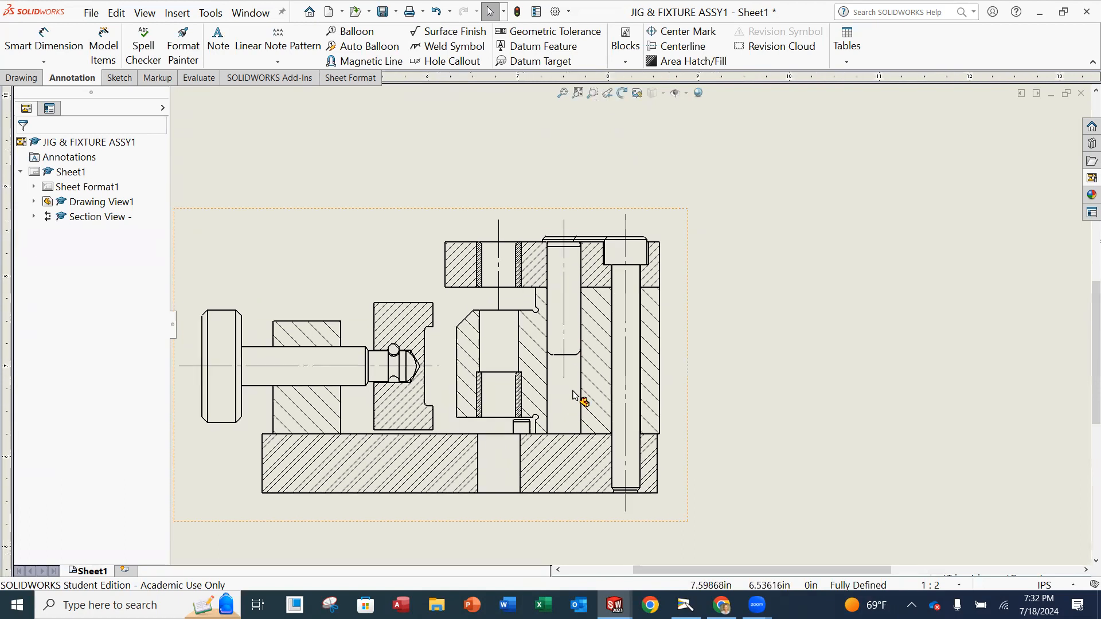
pyautogui.click(564, 334)
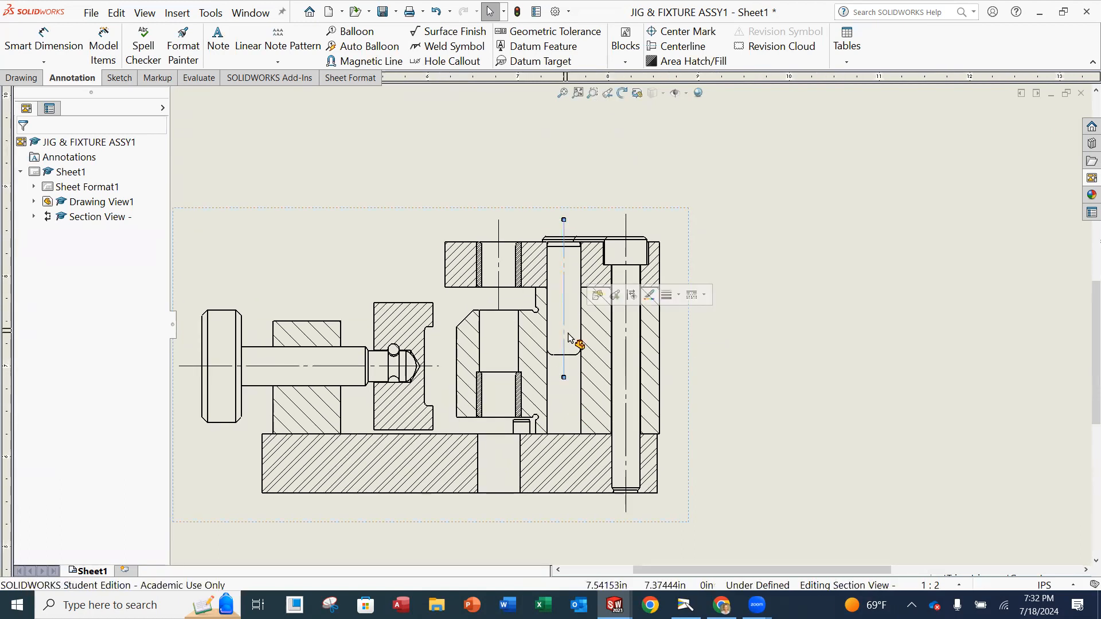
pyautogui.moveTo(564, 378); pyautogui.dragTo(565, 445)
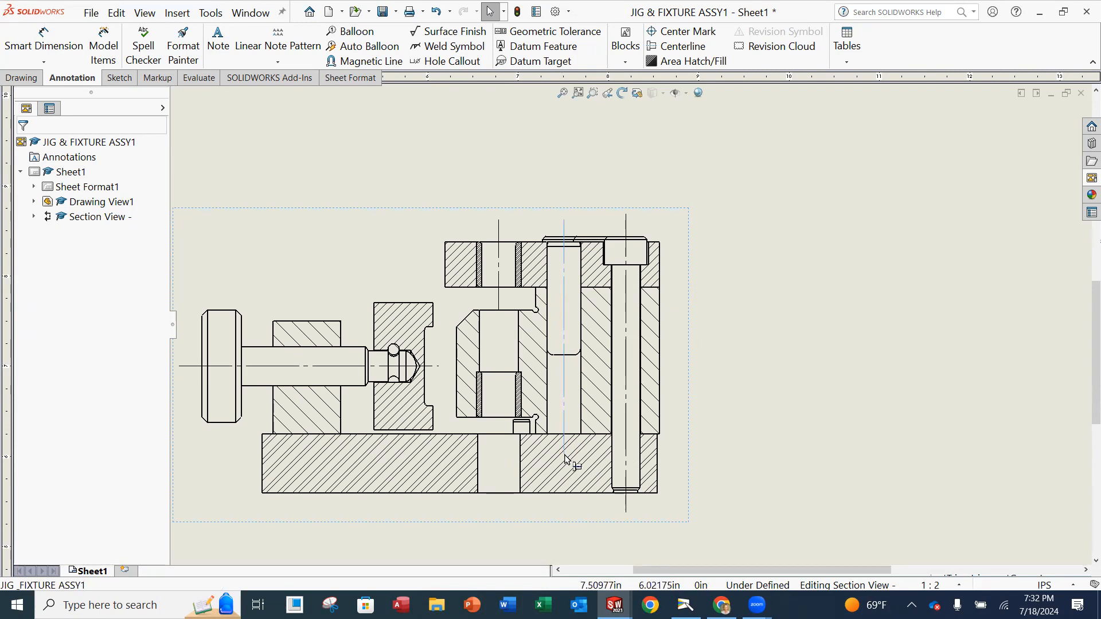
pyautogui.click(499, 309)
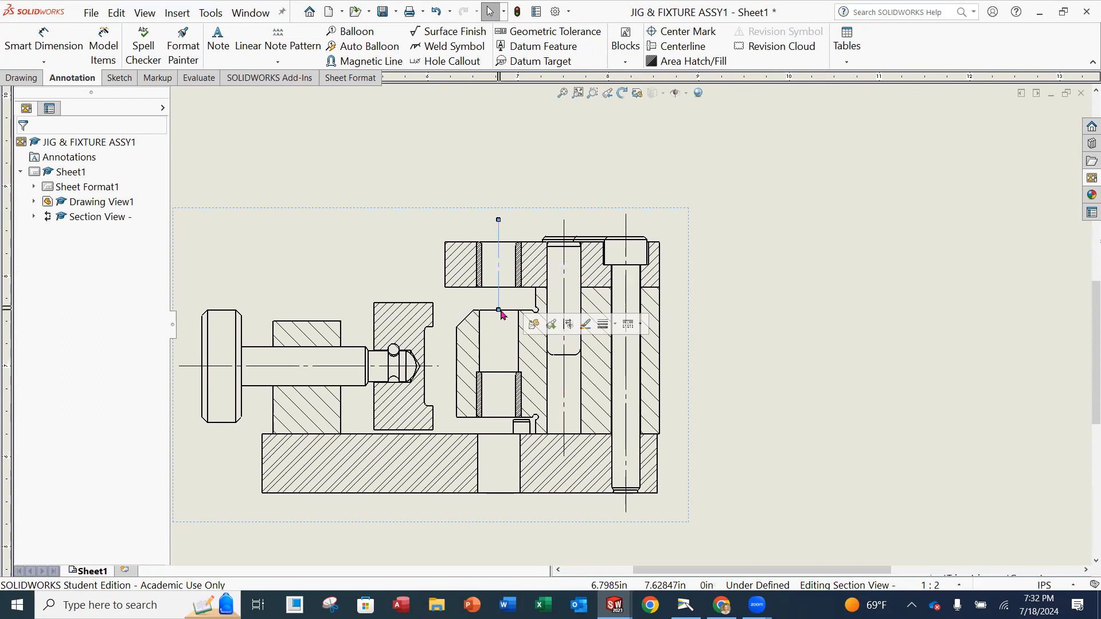
pyautogui.moveTo(499, 311); pyautogui.dragTo(500, 327)
pyautogui.moveTo(502, 469); pyautogui.dragTo(506, 514)
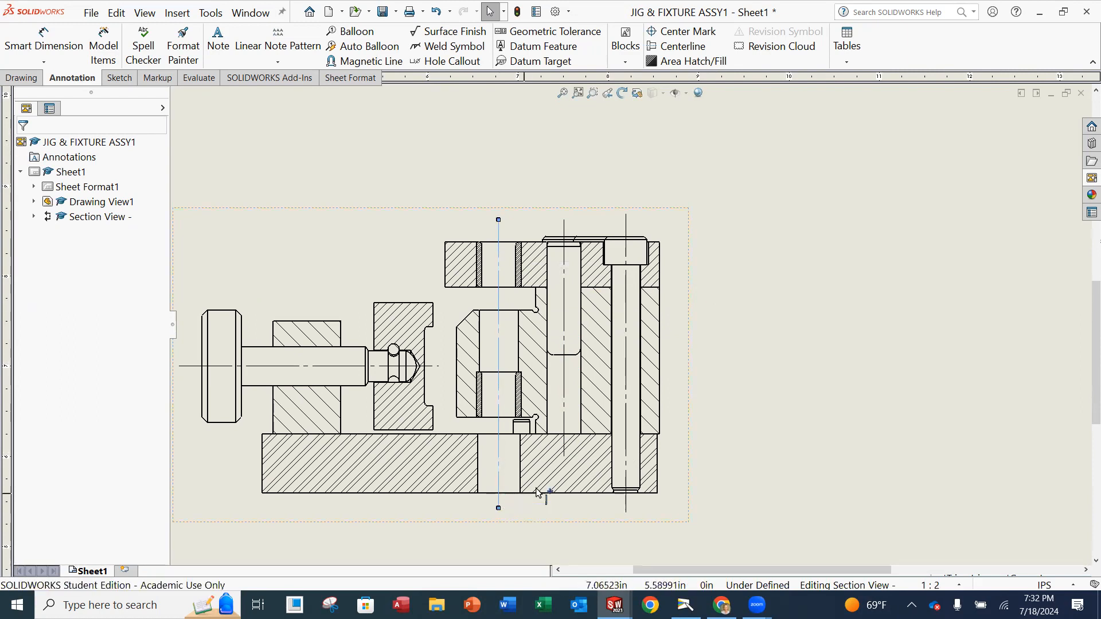
pyautogui.click(776, 413)
pyautogui.press('z')
pyautogui.press('z')
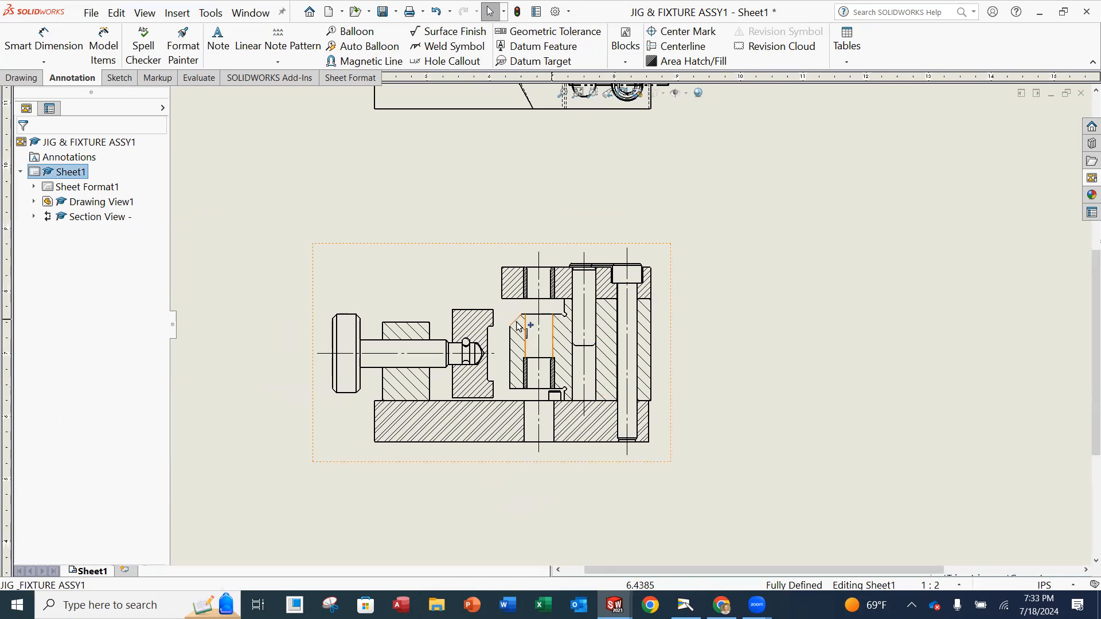
# Switch to the Camera window to check the center marks on the reference print's top view, and return to the SOLIDWORKS drawing.
pyautogui.scroll(-1, 538, 315)
pyautogui.moveTo(620, 166); pyautogui.dragTo(611, 423, button='middle')
pyautogui.scroll(1, 623, 189)
pyautogui.scroll(-2, 648, 216)
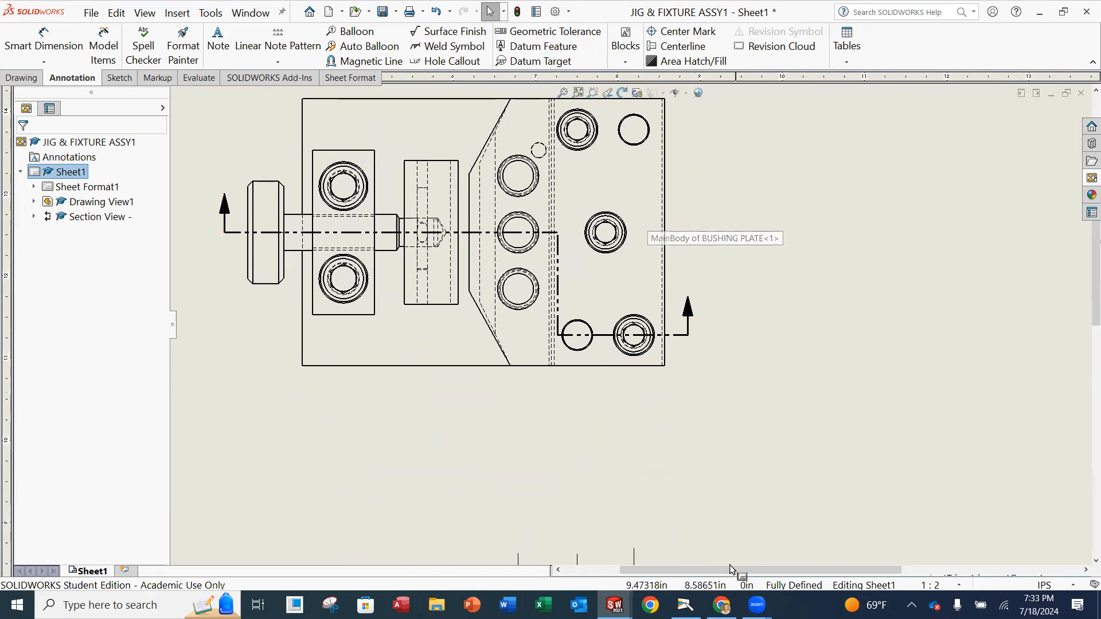
pyautogui.click(685, 604)
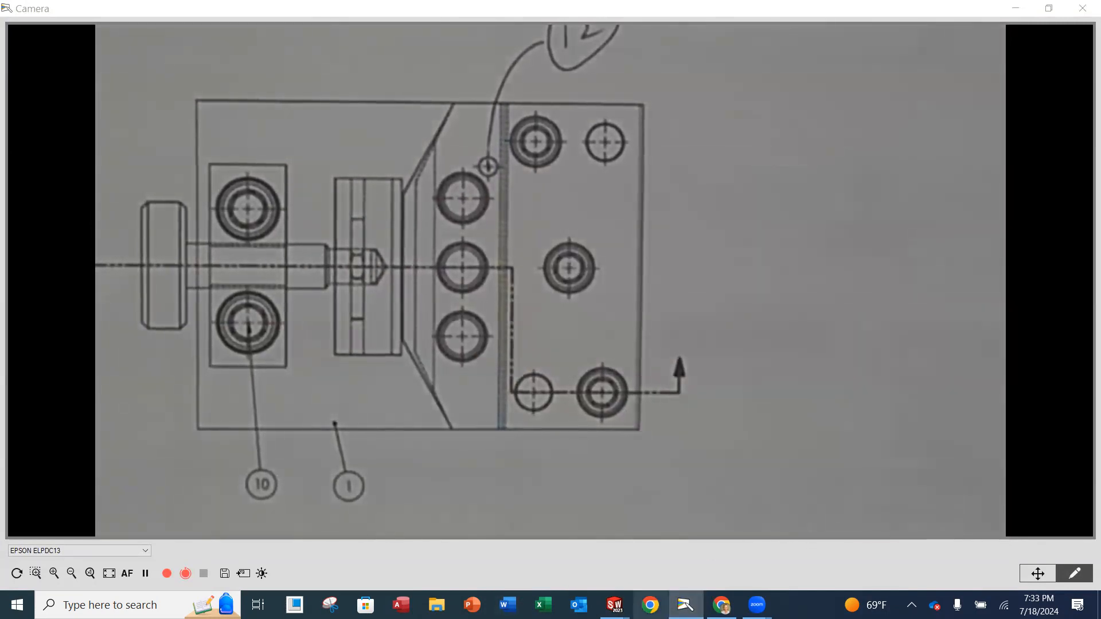
pyautogui.moveTo(614, 605)
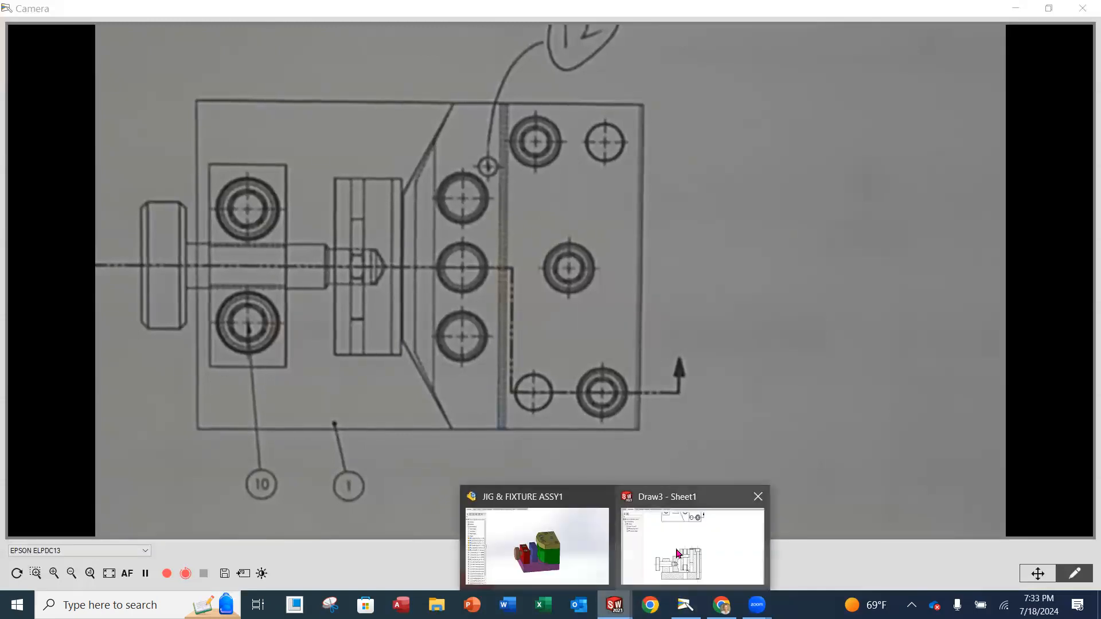
pyautogui.click(678, 553)
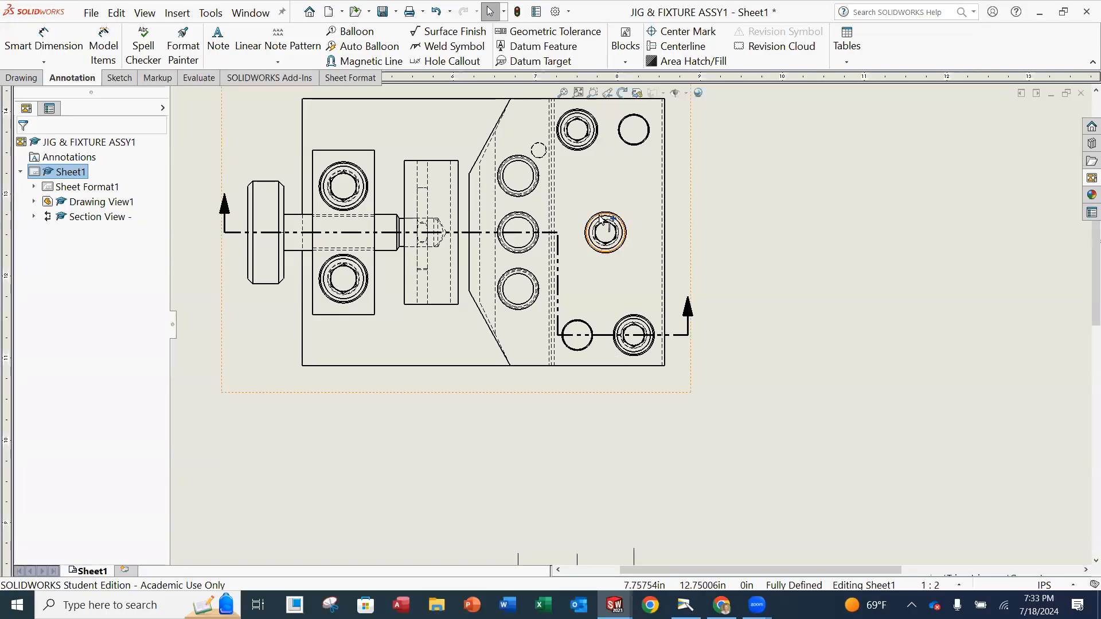
# Add center marks in the top view to the cap screws, dowel pins, three drill bushings and small hidden pin hole.
pyautogui.click(688, 32)
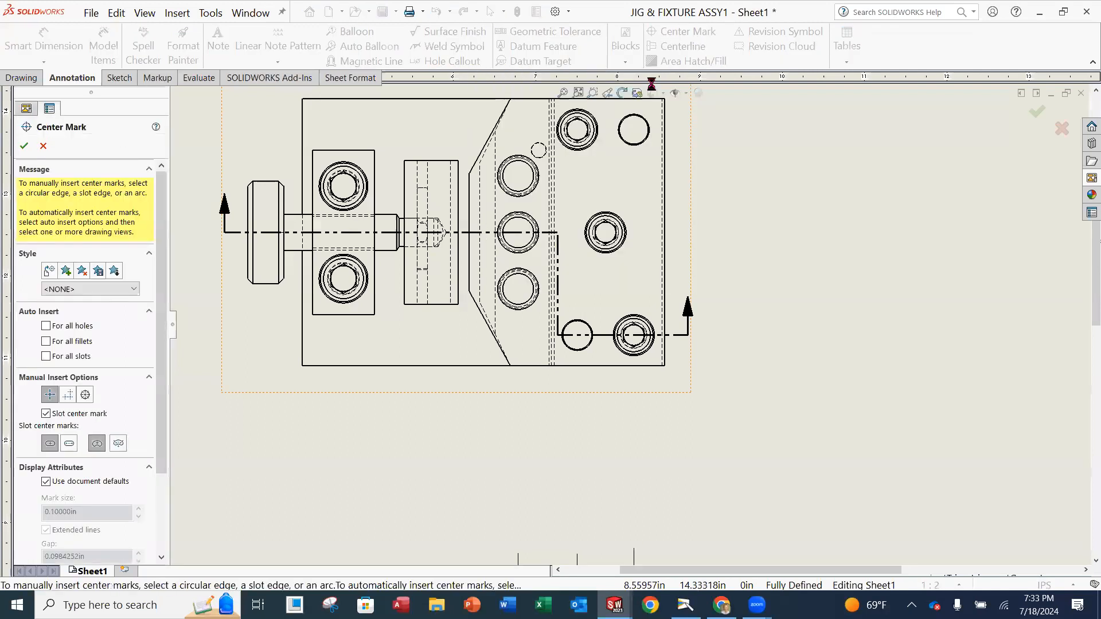
pyautogui.click(647, 139)
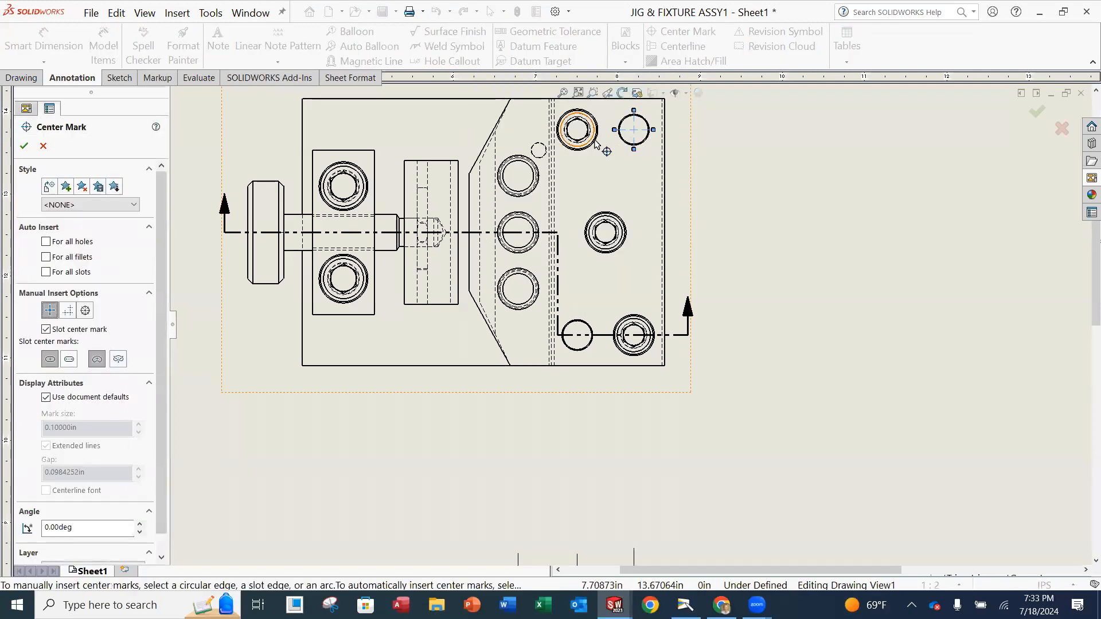
pyautogui.click(626, 228)
pyautogui.click(589, 326)
pyautogui.click(528, 310)
pyautogui.click(538, 182)
pyautogui.click(539, 150)
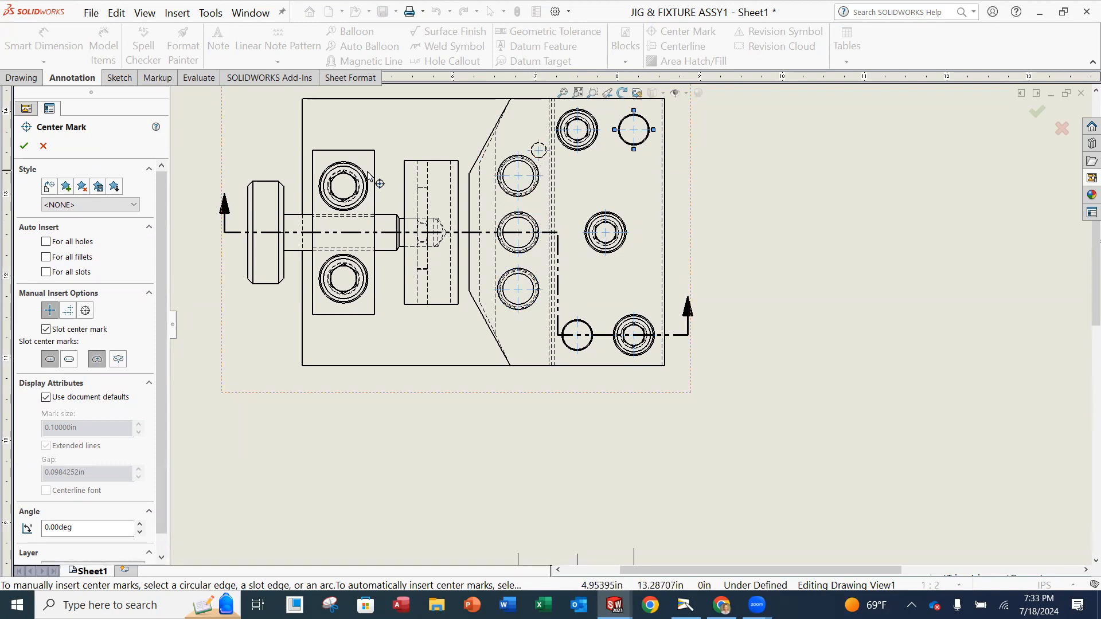
pyautogui.click(368, 182)
pyautogui.click(365, 290)
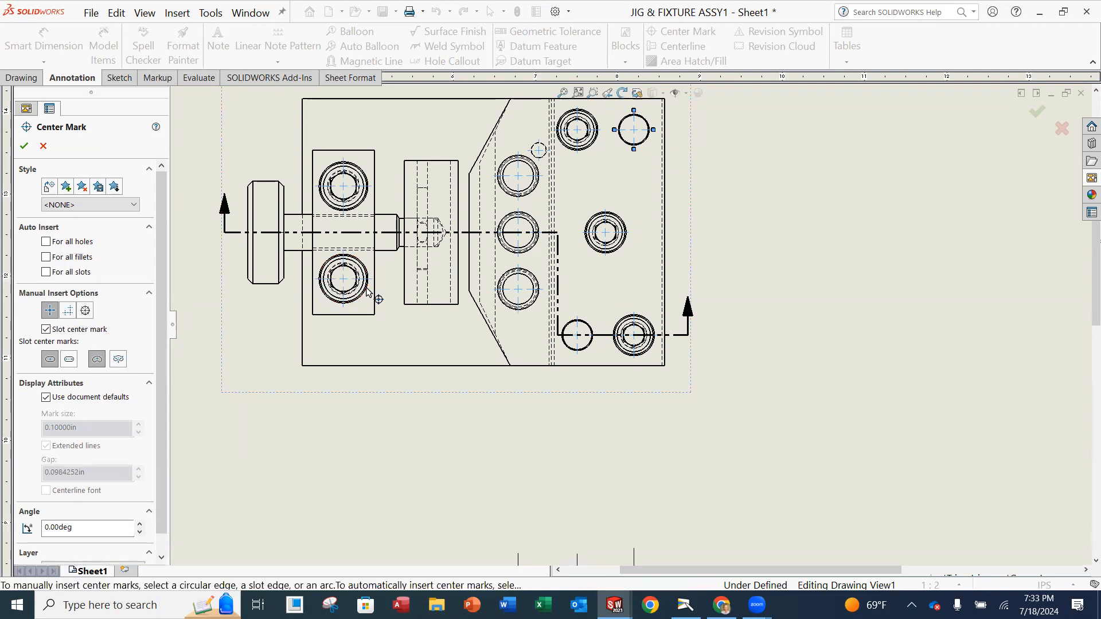
pyautogui.click(24, 146)
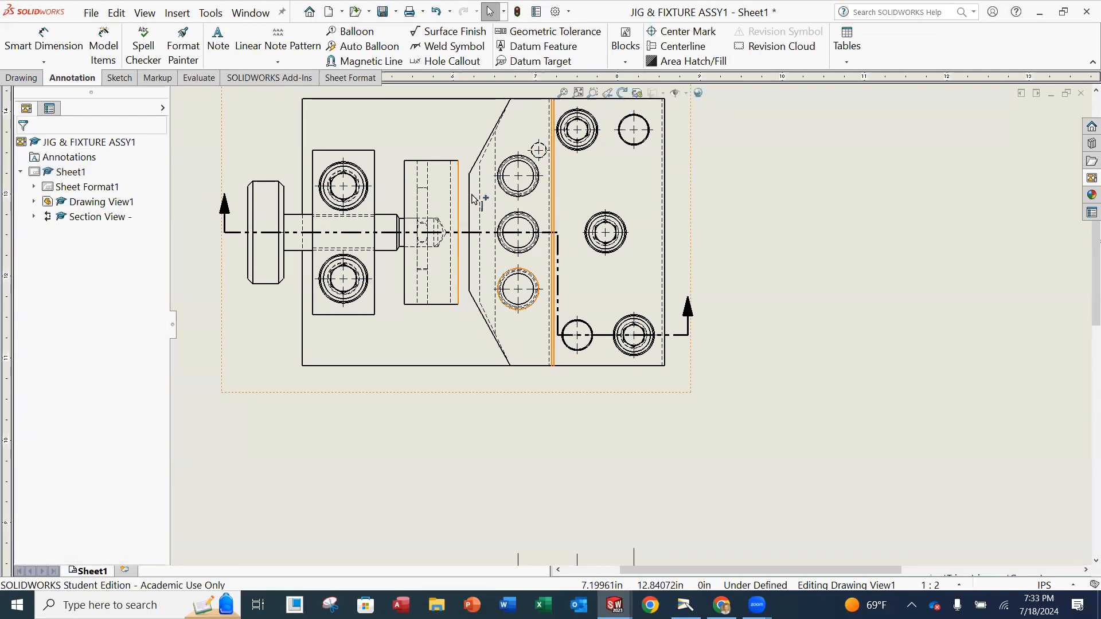
# Bring both views into sight and save the assembly drawing.
pyautogui.scroll(2, 632, 325)
pyautogui.scroll(3, 683, 388)
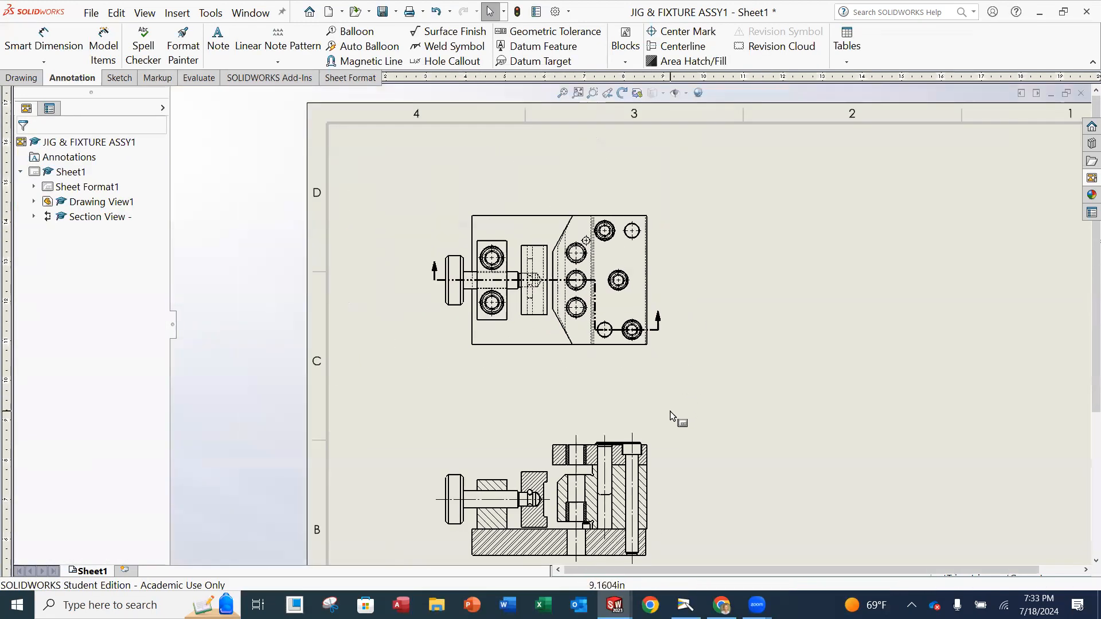
pyautogui.moveTo(682, 420)
pyautogui.mouseDown(button='middle')
pyautogui.moveTo(587, 357)
pyautogui.moveTo(560, 360)
pyautogui.mouseUp(button='middle')
pyautogui.scroll(-1, 588, 360)
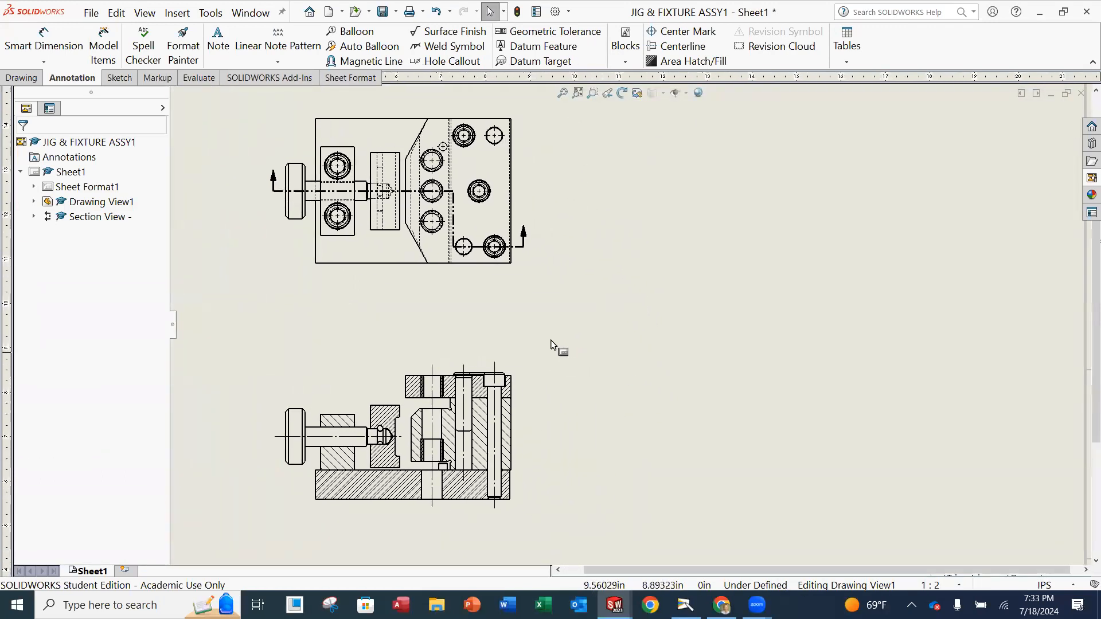
pyautogui.click(90, 13)
pyautogui.click(101, 102)
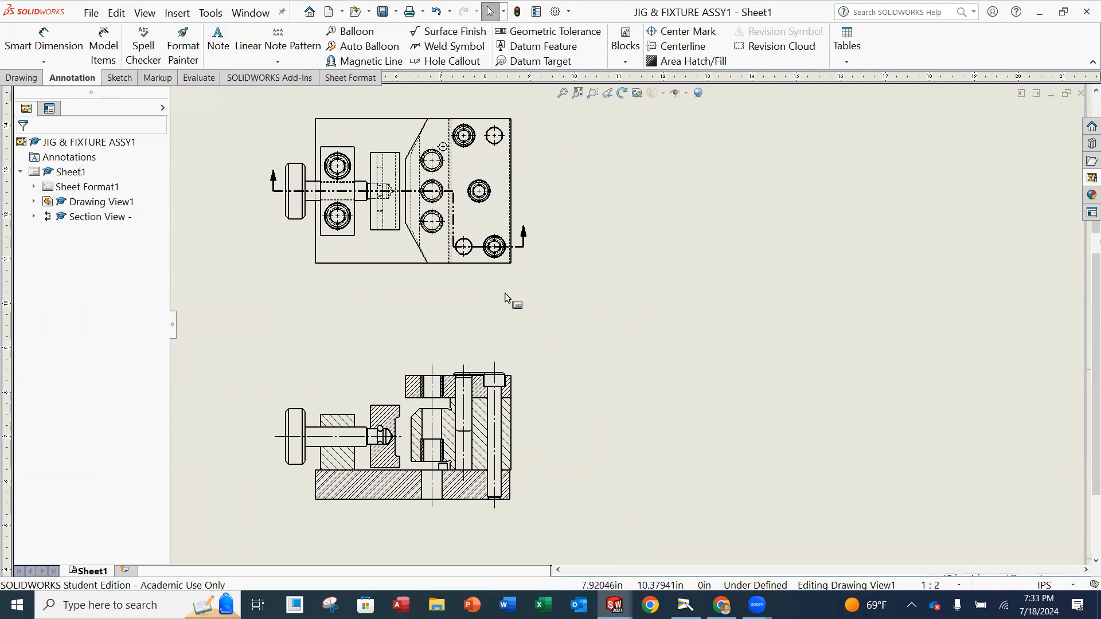
# Set a user-defined sheet scale of 1:1.5 and check it in the title block.
pyautogui.press('f')
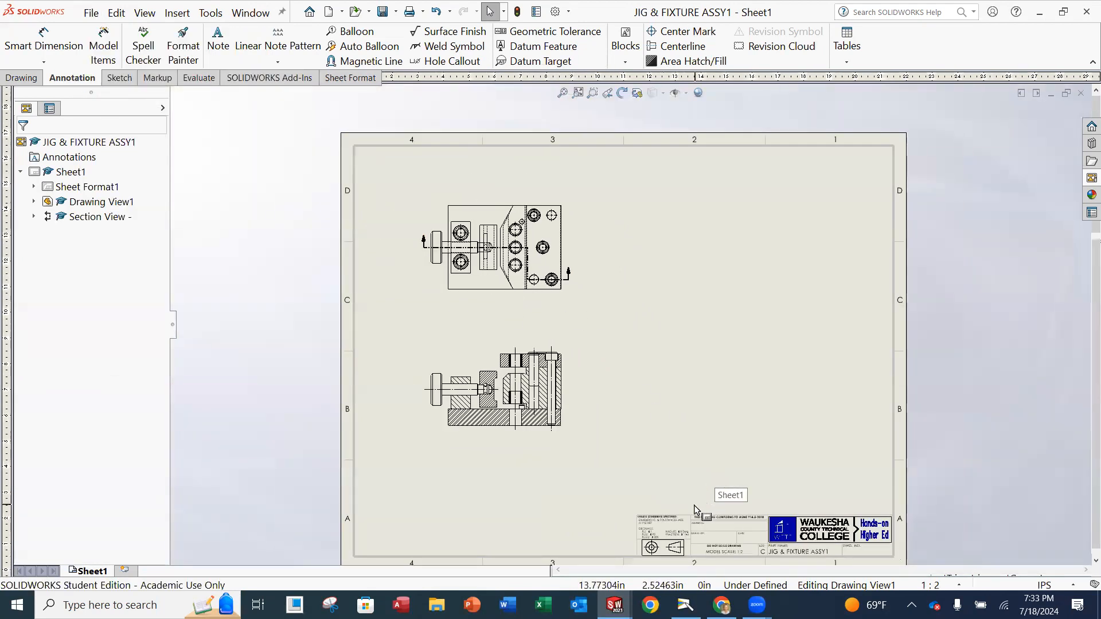
pyautogui.scroll(-2, 691, 505)
pyautogui.scroll(1, 596, 406)
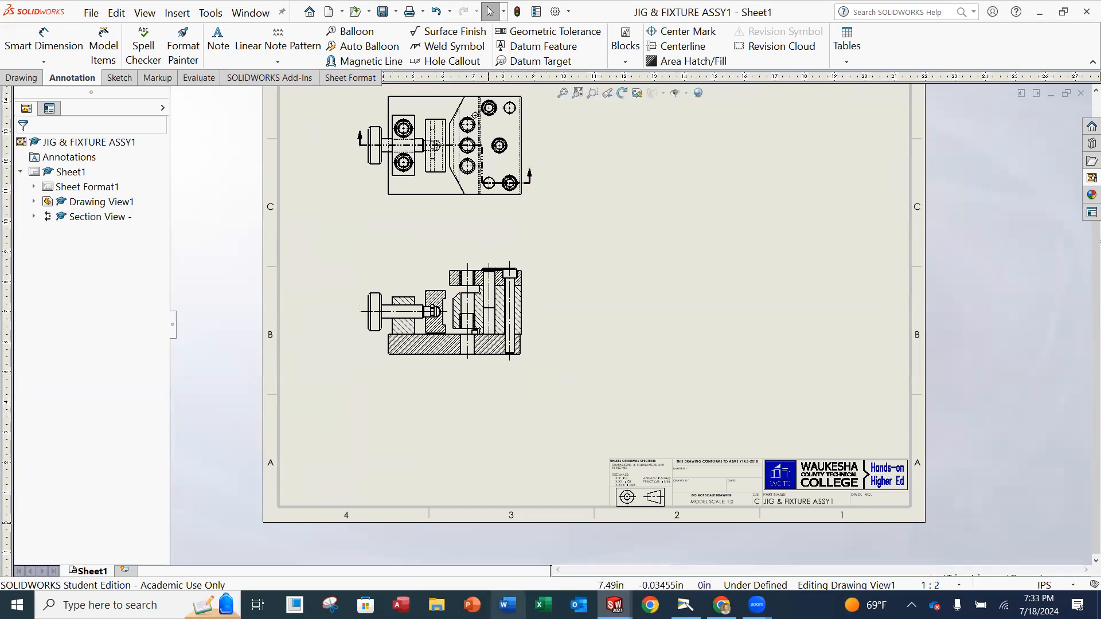
pyautogui.click(958, 586)
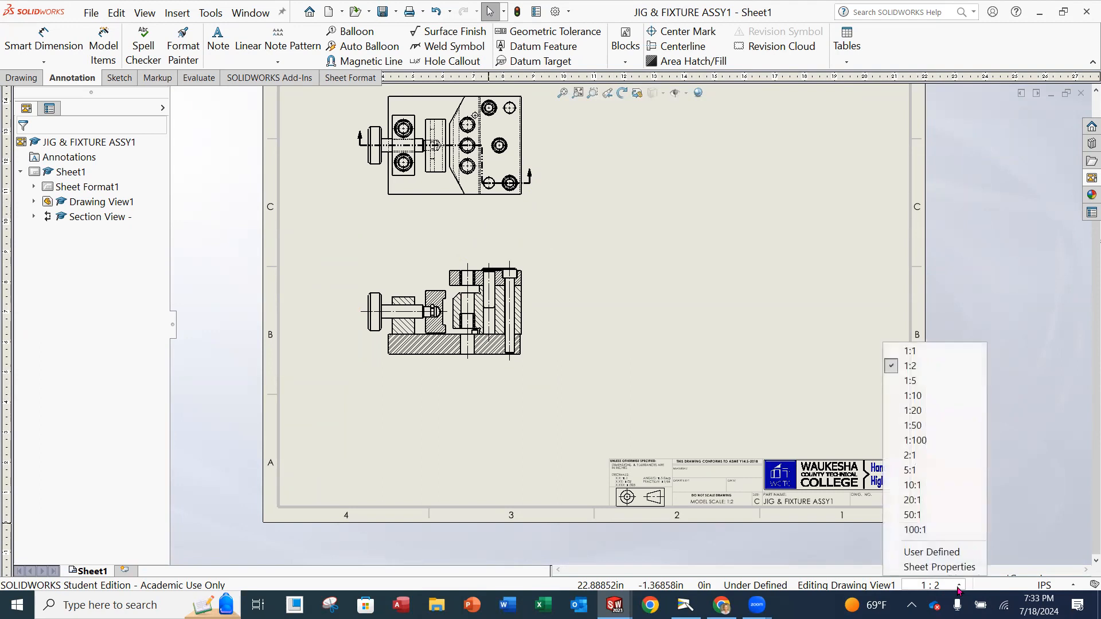
pyautogui.click(949, 552)
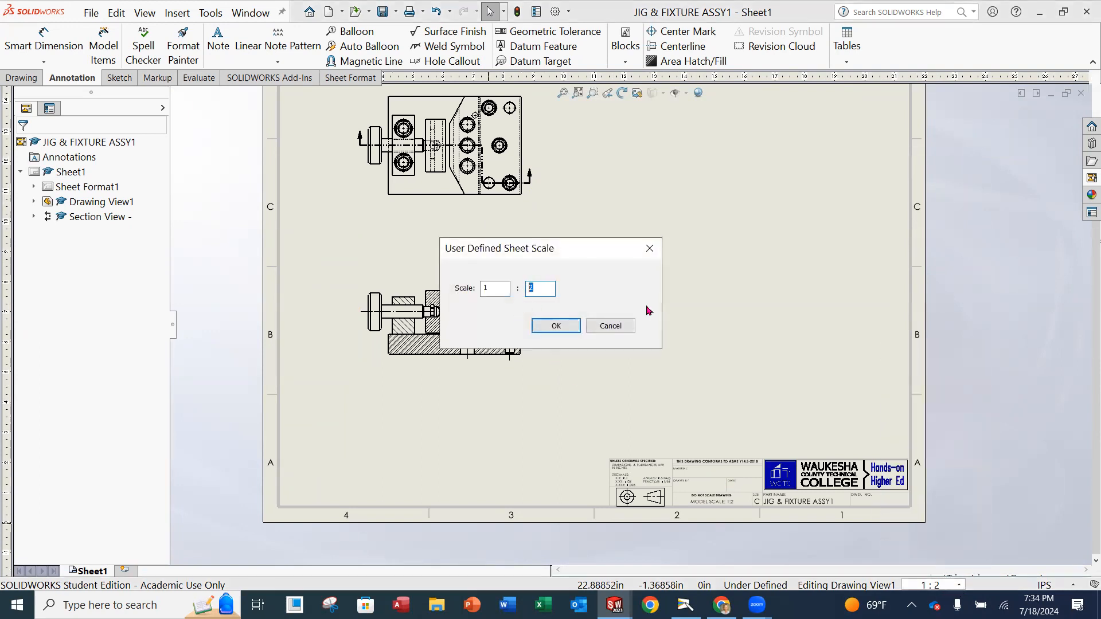
pyautogui.press('Return')
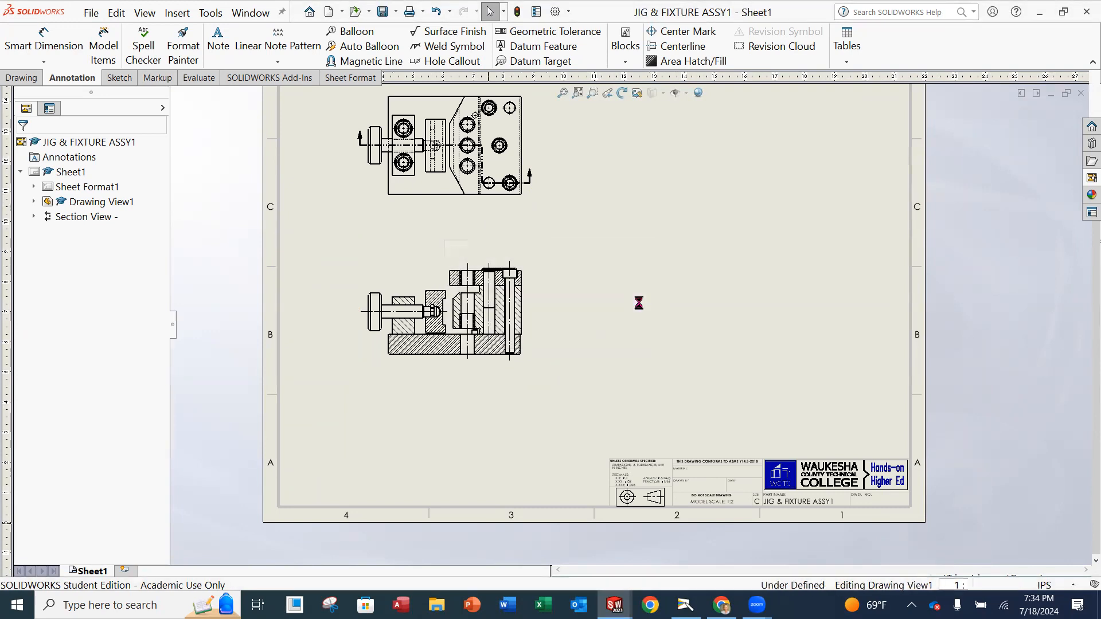
pyautogui.scroll(1, 608, 318)
pyautogui.scroll(-1, 623, 290)
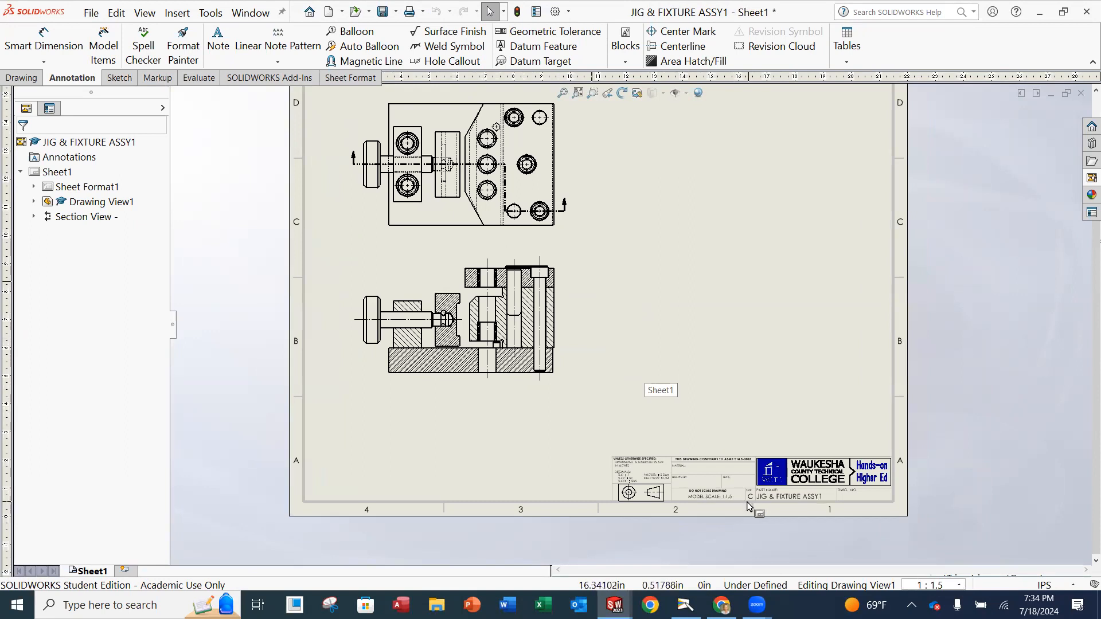
# Move the section view farther down the sheet to widen the space below the top view.
pyautogui.scroll(-1, 642, 453)
pyautogui.moveTo(576, 352); pyautogui.dragTo(582, 476, button='middle')
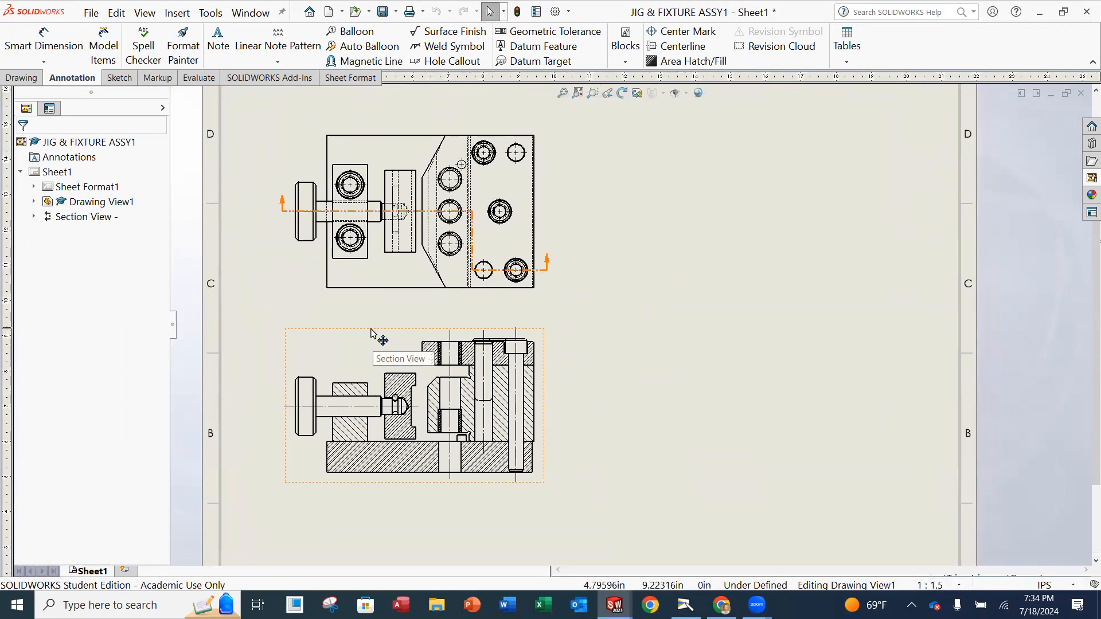
pyautogui.moveTo(376, 336); pyautogui.dragTo(380, 393)
pyautogui.click(629, 378)
pyautogui.moveTo(629, 379); pyautogui.dragTo(619, 311, button='middle')
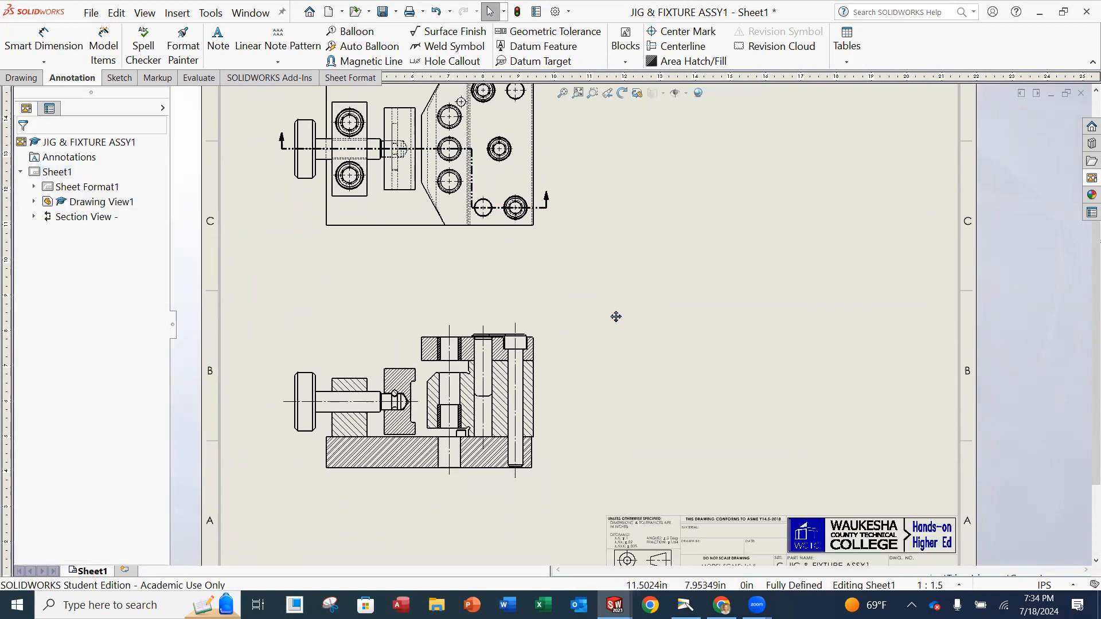
pyautogui.click(953, 585)
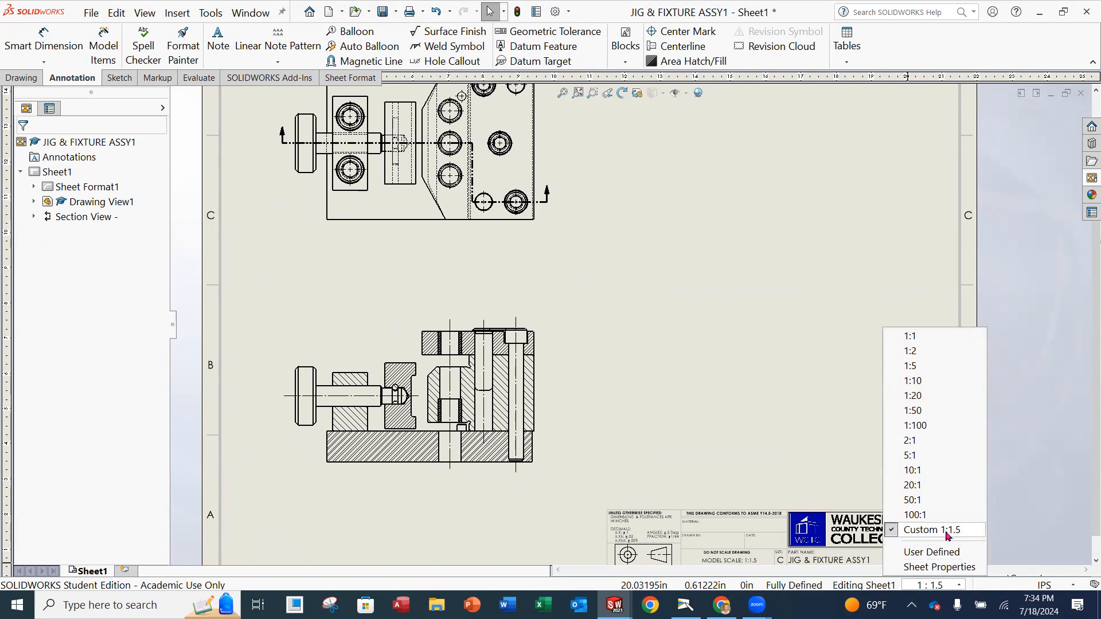
pyautogui.click(725, 519)
pyautogui.press('f')
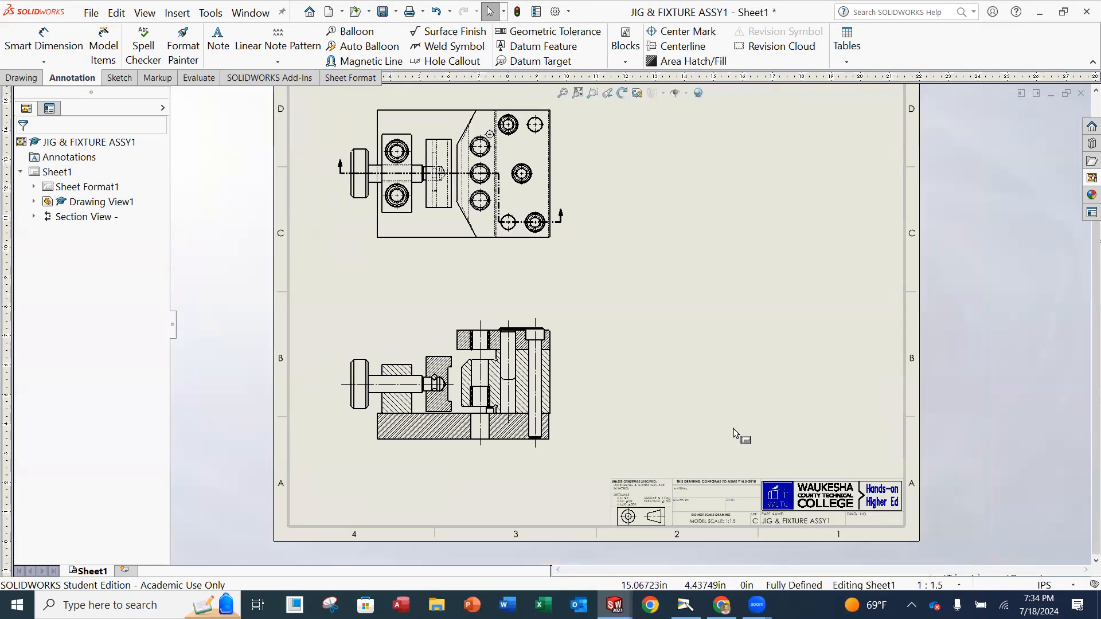
pyautogui.moveTo(737, 423); pyautogui.dragTo(649, 471, button='middle')
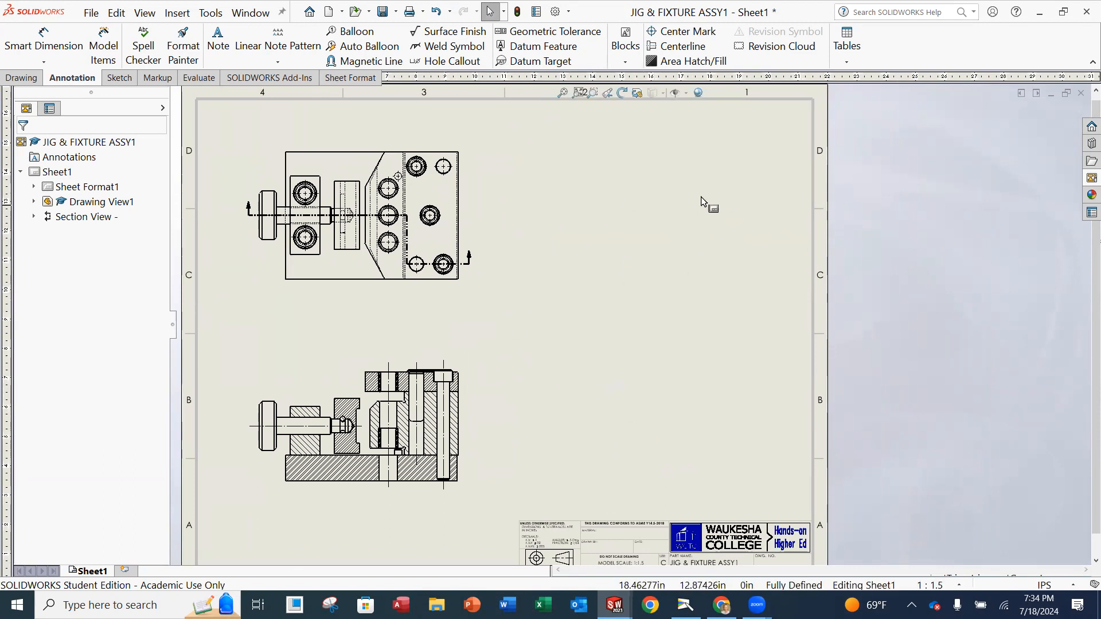
pyautogui.click(1091, 178)
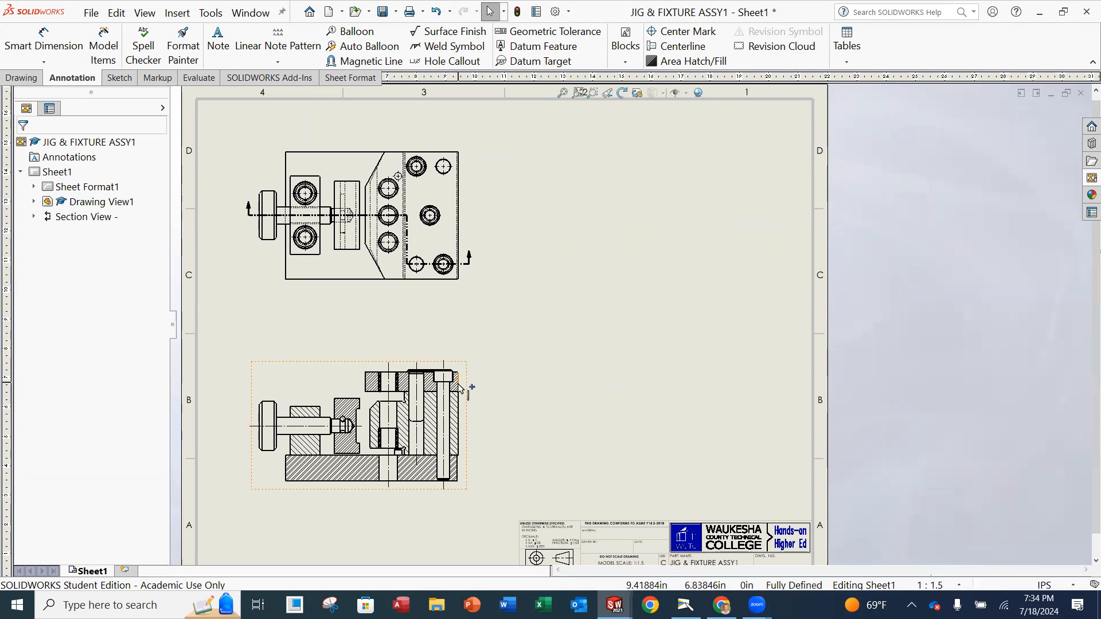
# Project an isometric view from the section view and position it in the sheet's open upper-right area.
pyautogui.click(21, 78)
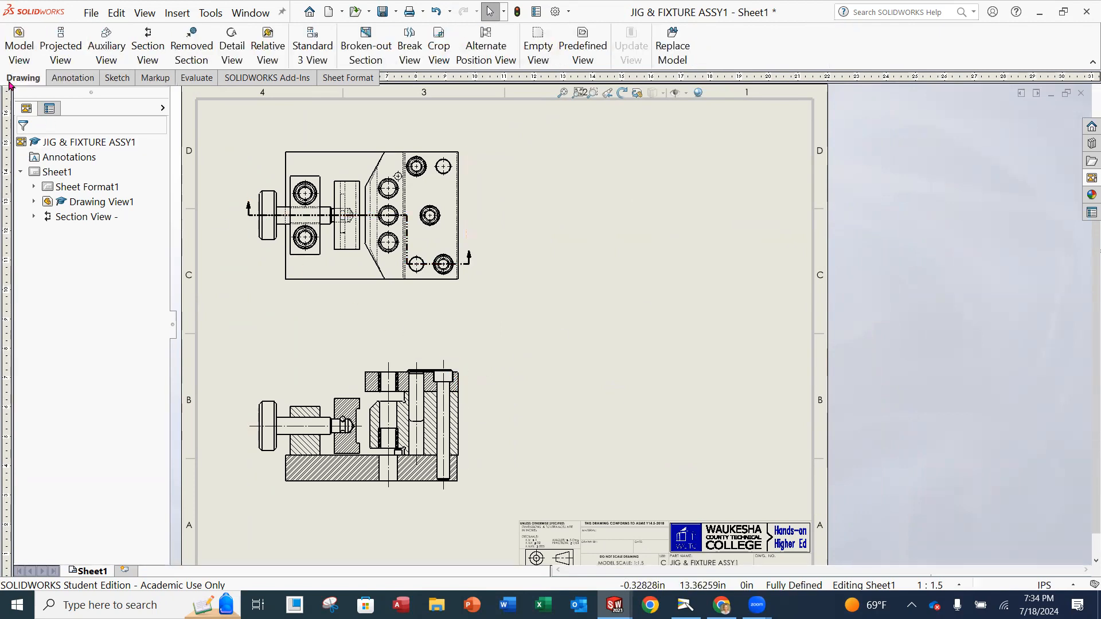
pyautogui.click(60, 45)
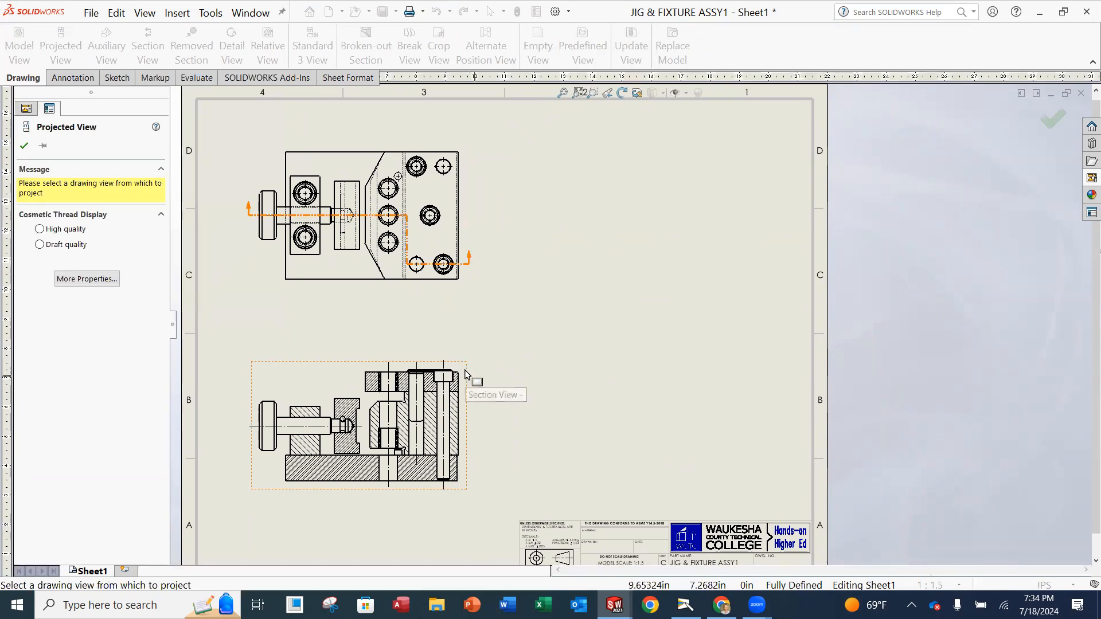
pyautogui.click(467, 375)
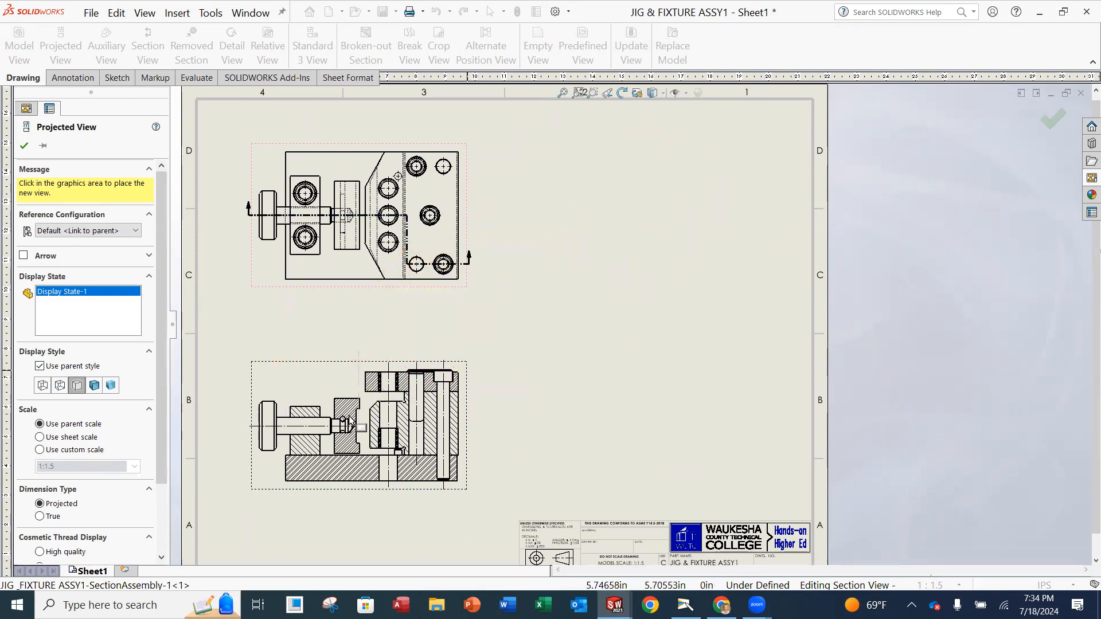
pyautogui.scroll(5, 636, 323)
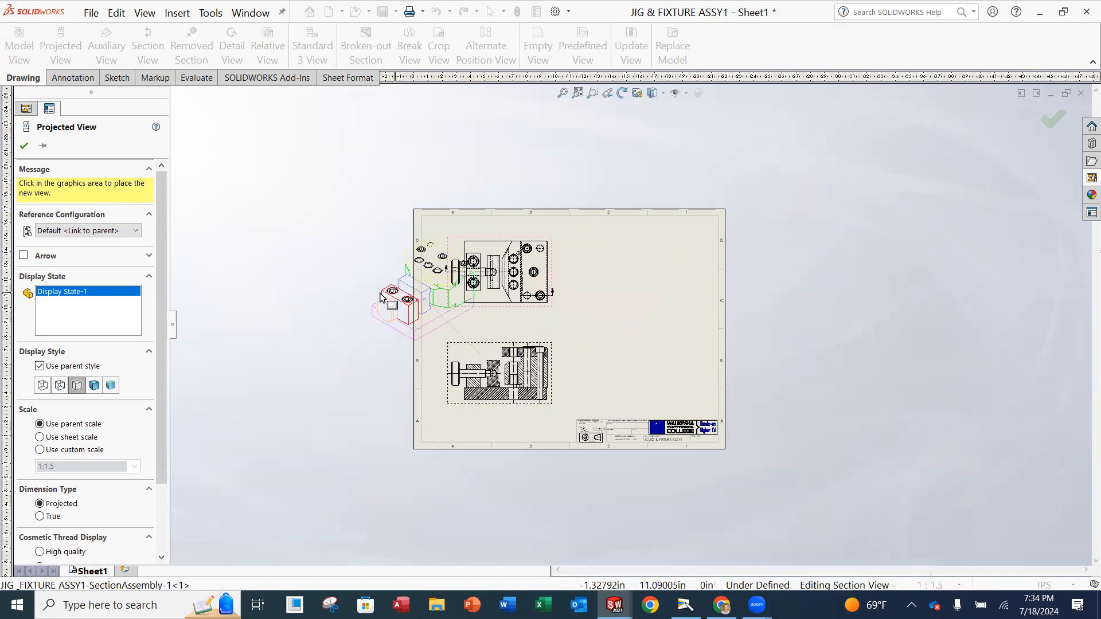
pyautogui.scroll(3, 386, 299)
pyautogui.scroll(-5, 510, 327)
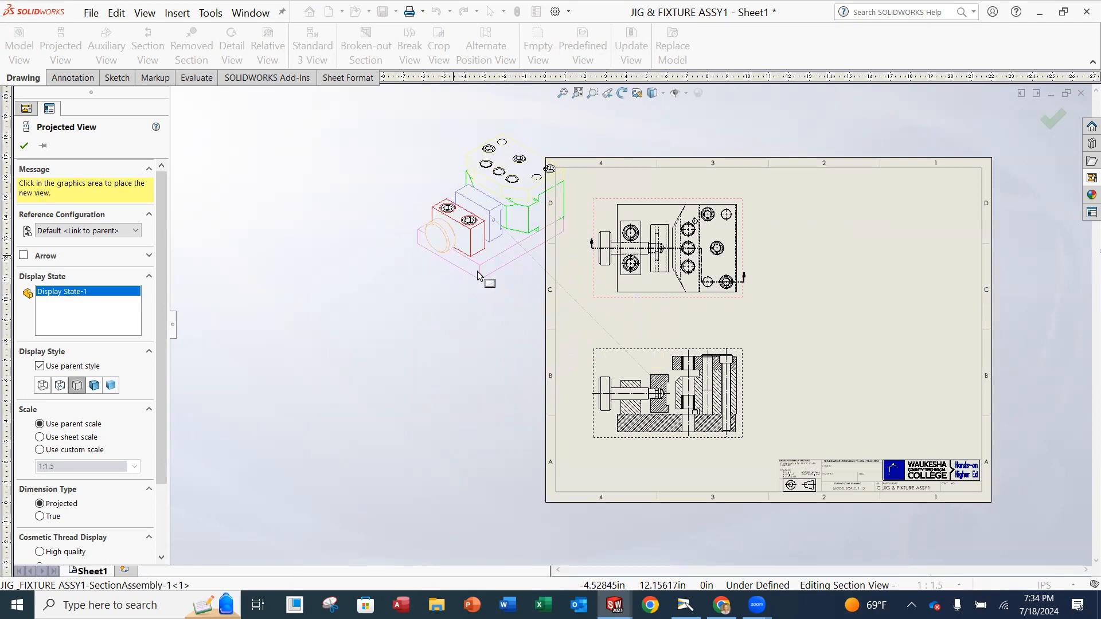
pyautogui.click(378, 261)
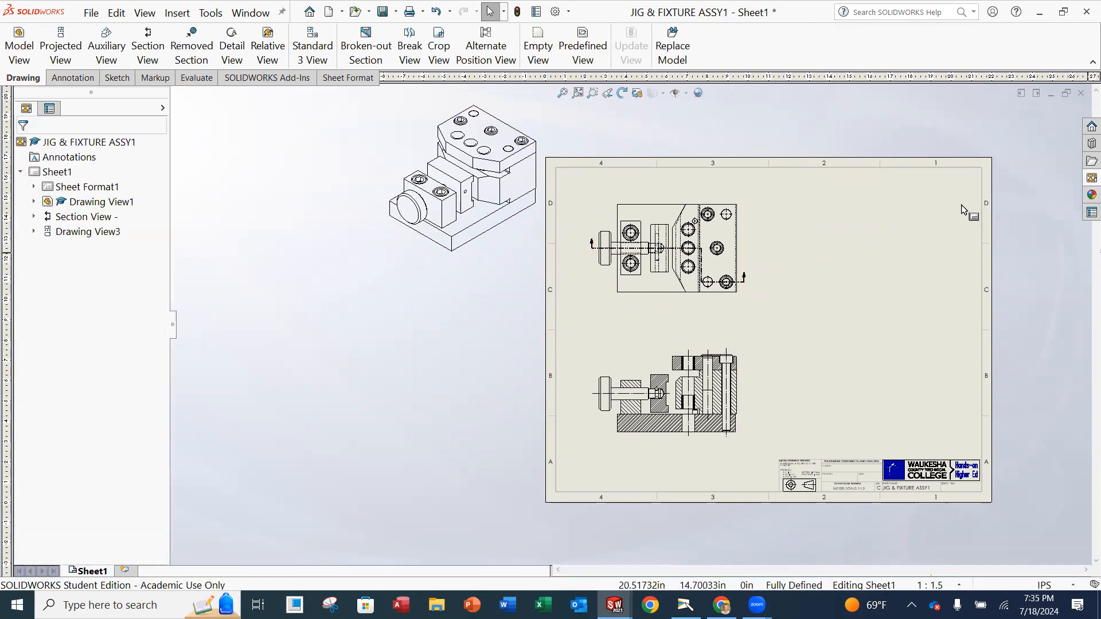
pyautogui.moveTo(514, 261)
pyautogui.mouseDown()
pyautogui.moveTo(516, 273)
pyautogui.moveTo(806, 287)
pyautogui.moveTo(929, 336)
pyautogui.moveTo(922, 344)
pyautogui.mouseUp()
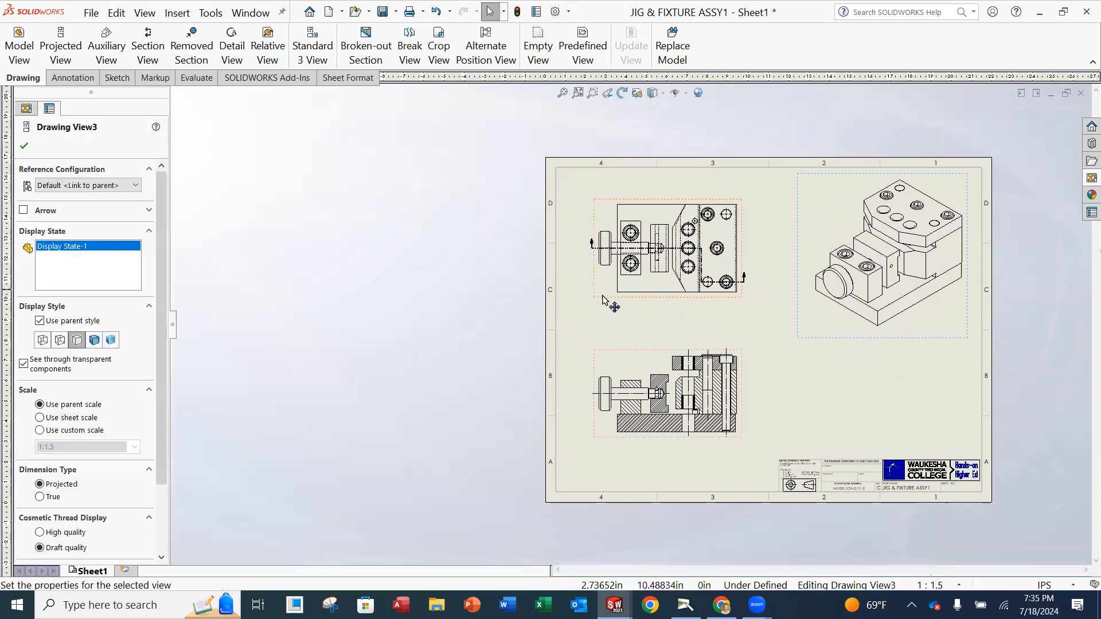
# Give the isometric view a custom scale of 1:2.
pyautogui.click(39, 431)
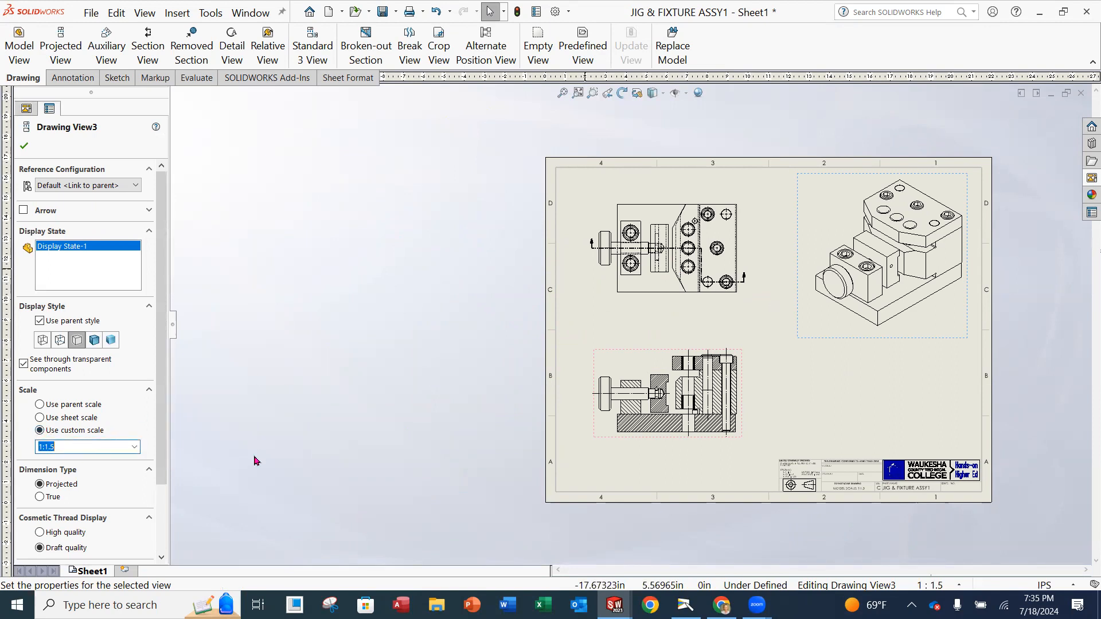
pyautogui.press('Return')
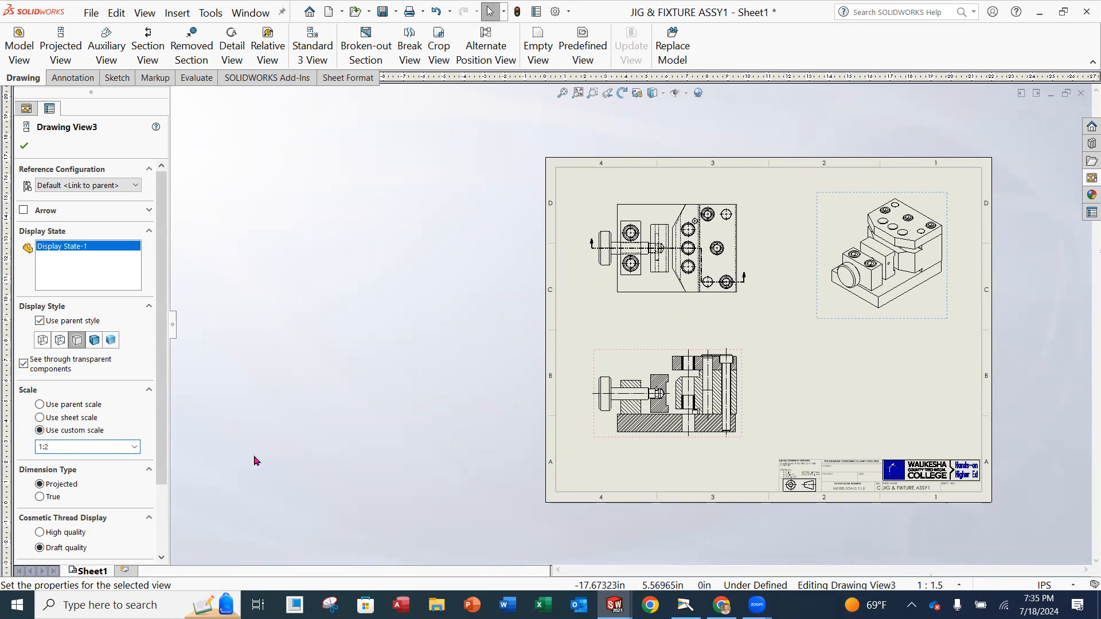
pyautogui.click(826, 374)
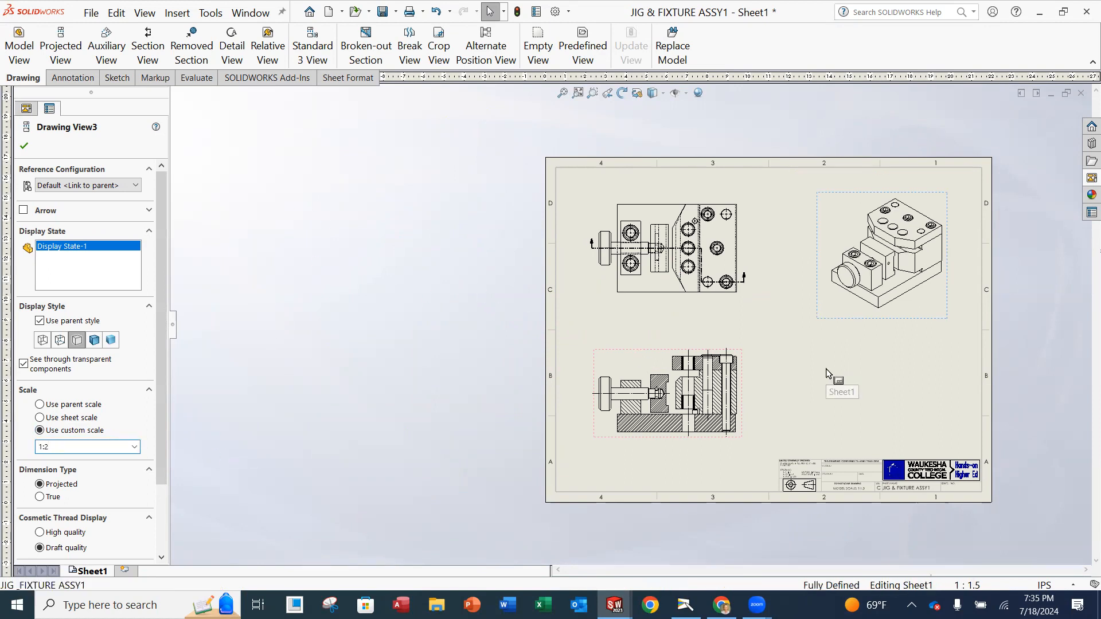
pyautogui.scroll(-3, 949, 325)
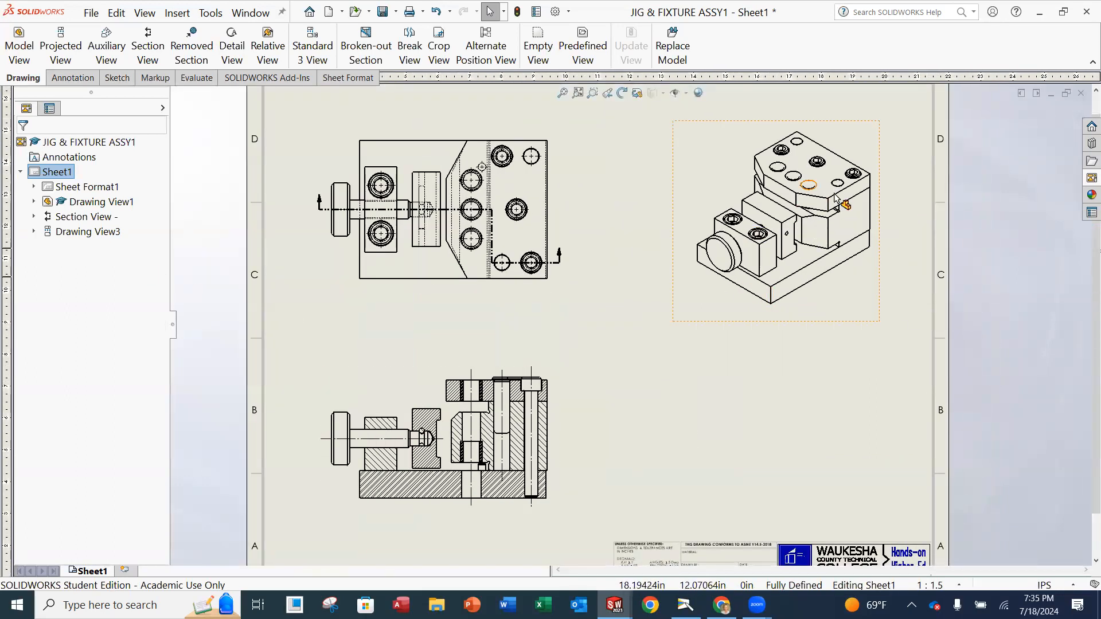
# Try the Shaded With Edges display style on the isometric view.
pyautogui.click(799, 316)
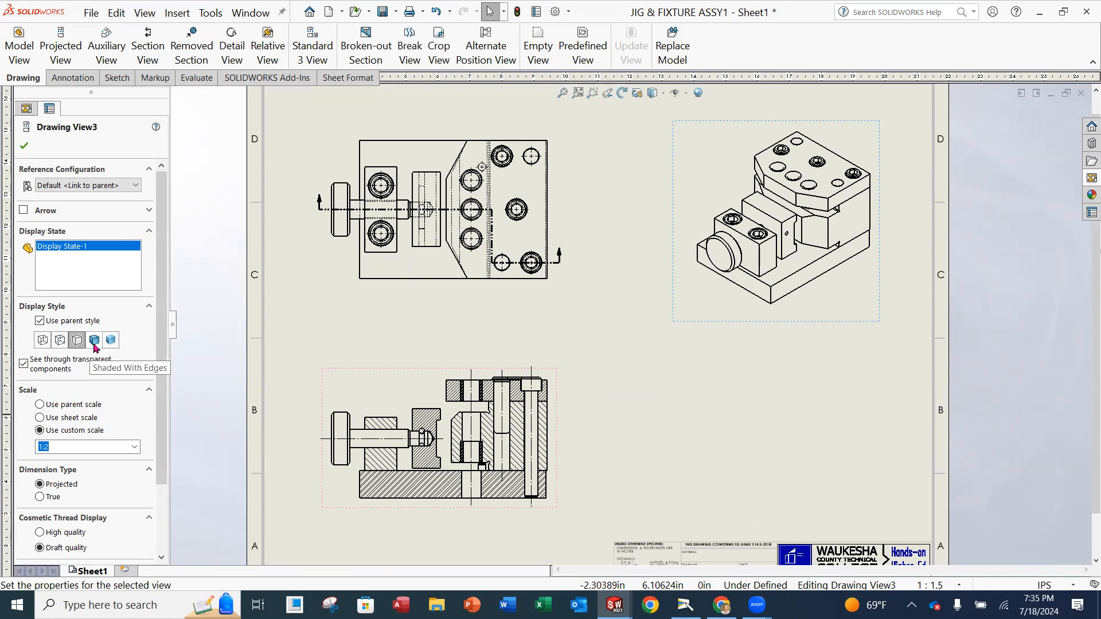
pyautogui.click(95, 346)
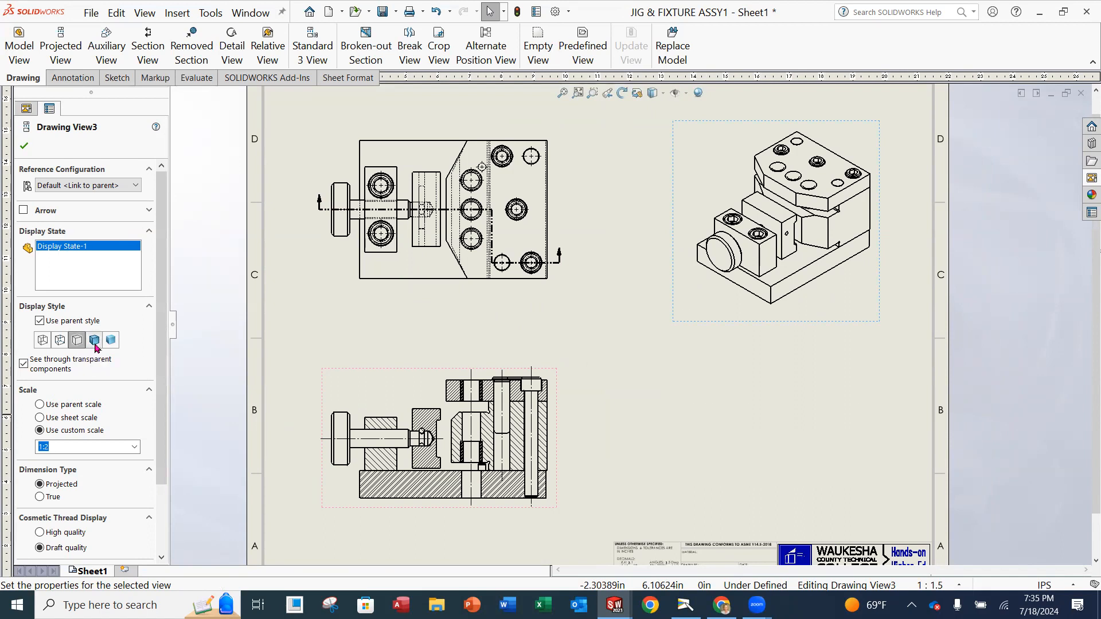
pyautogui.scroll(-1, 836, 319)
pyautogui.scroll(1, 771, 290)
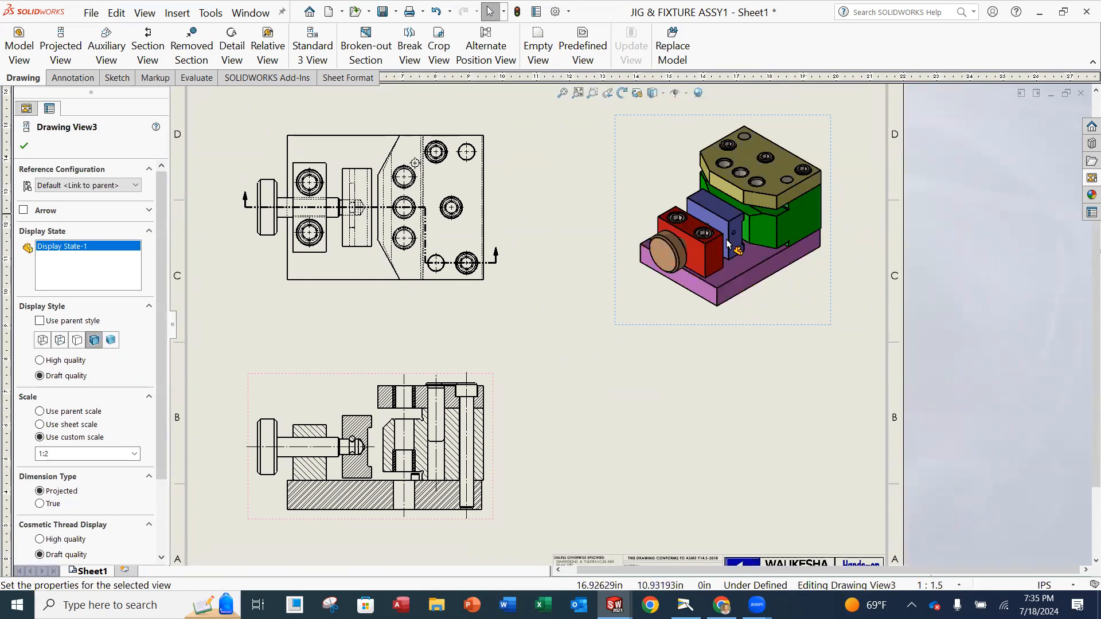
# Return the isometric view to the Hidden Lines Removed display style.
pyautogui.click(77, 339)
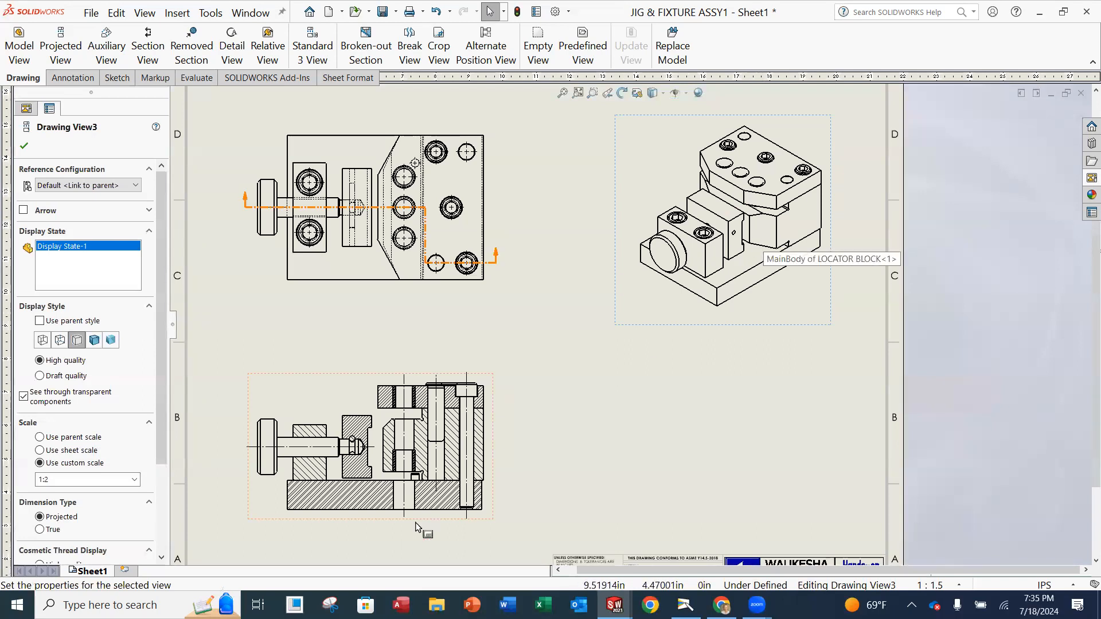
pyautogui.click(566, 351)
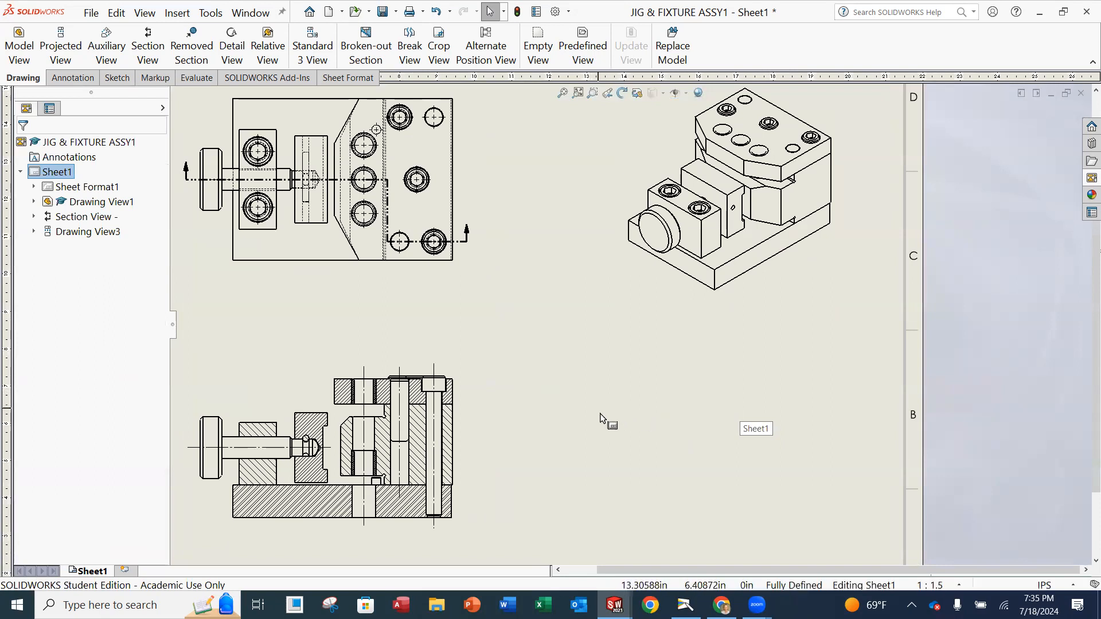
pyautogui.press('f')
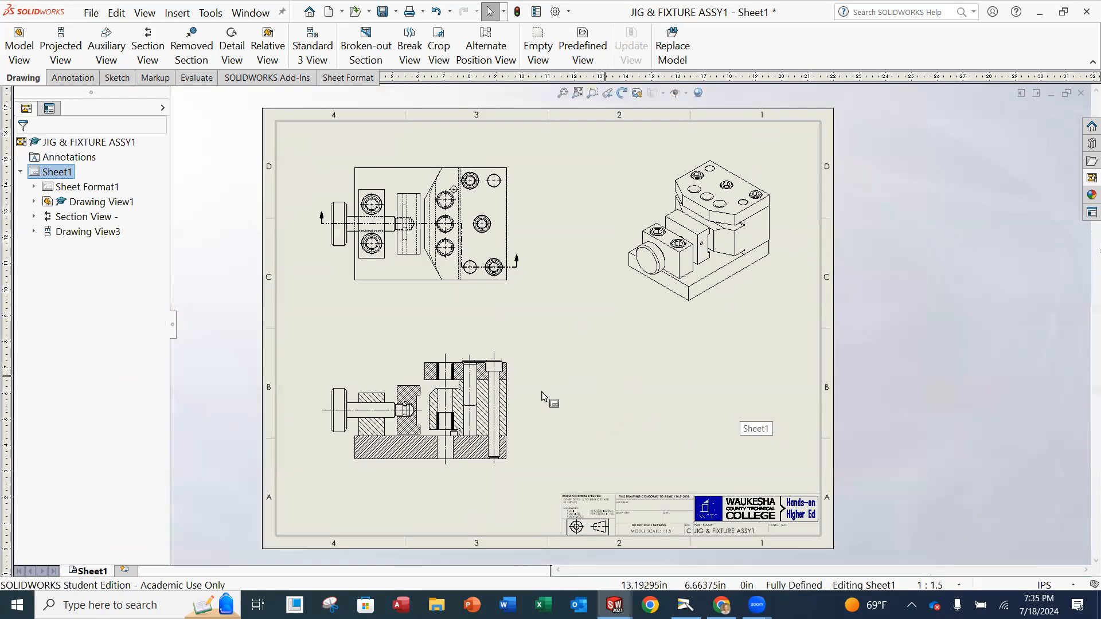
# Check the balloon layout and parts list on the reference print in the Camera window and return to the SOLIDWORKS drawing.
pyautogui.click(685, 605)
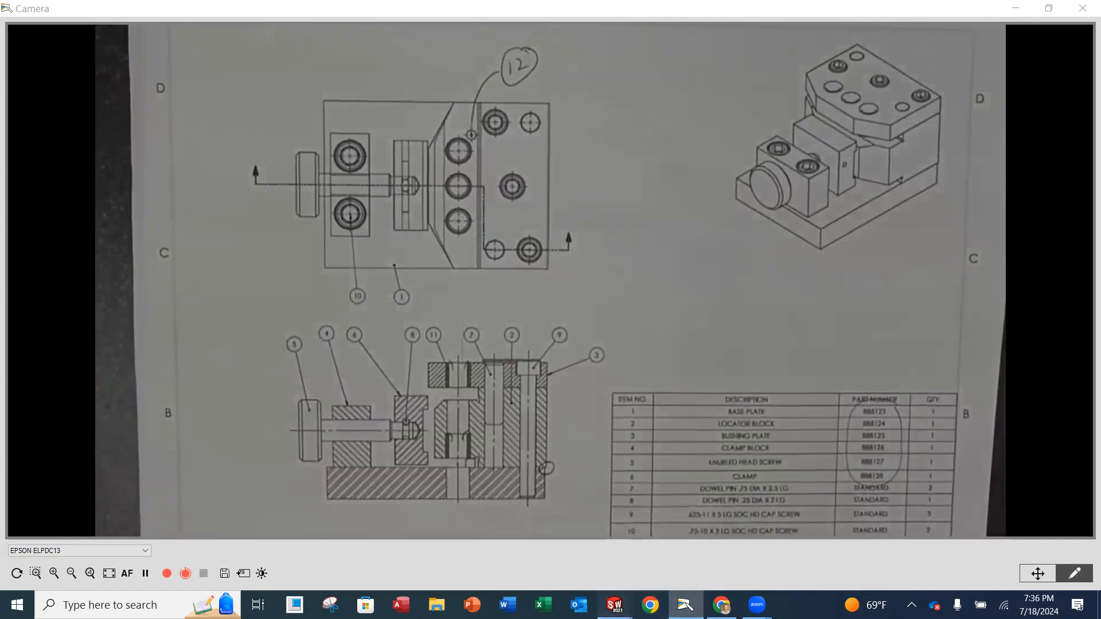
pyautogui.moveTo(614, 605)
pyautogui.click(677, 552)
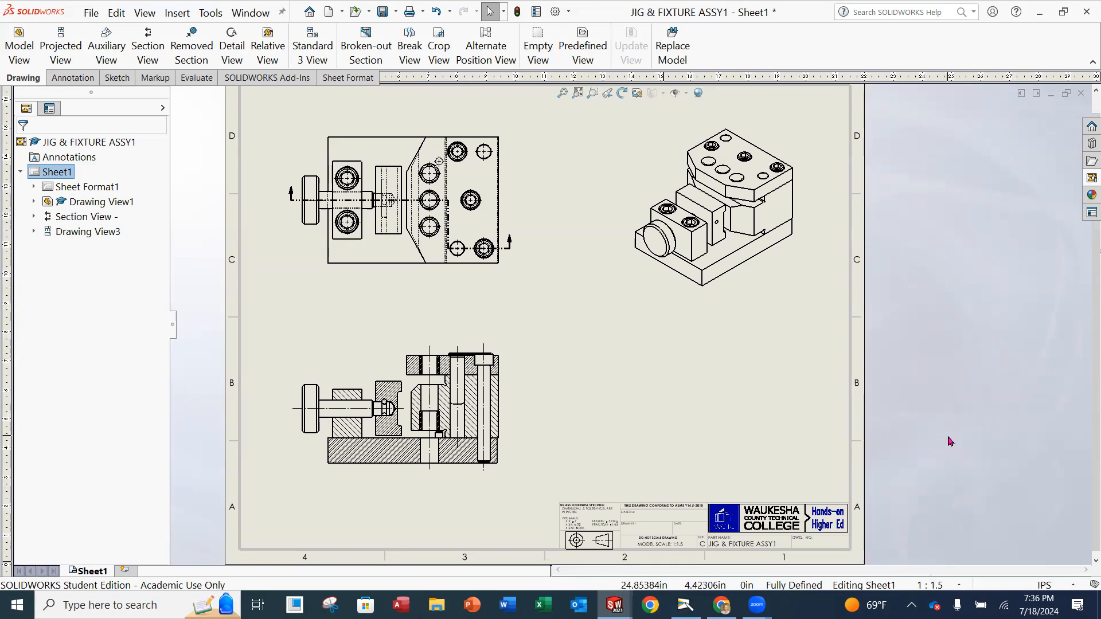
# Add circular item-number balloons above the section view for the knurled head screw and the clamp block.
pyautogui.scroll(-2, 454, 418)
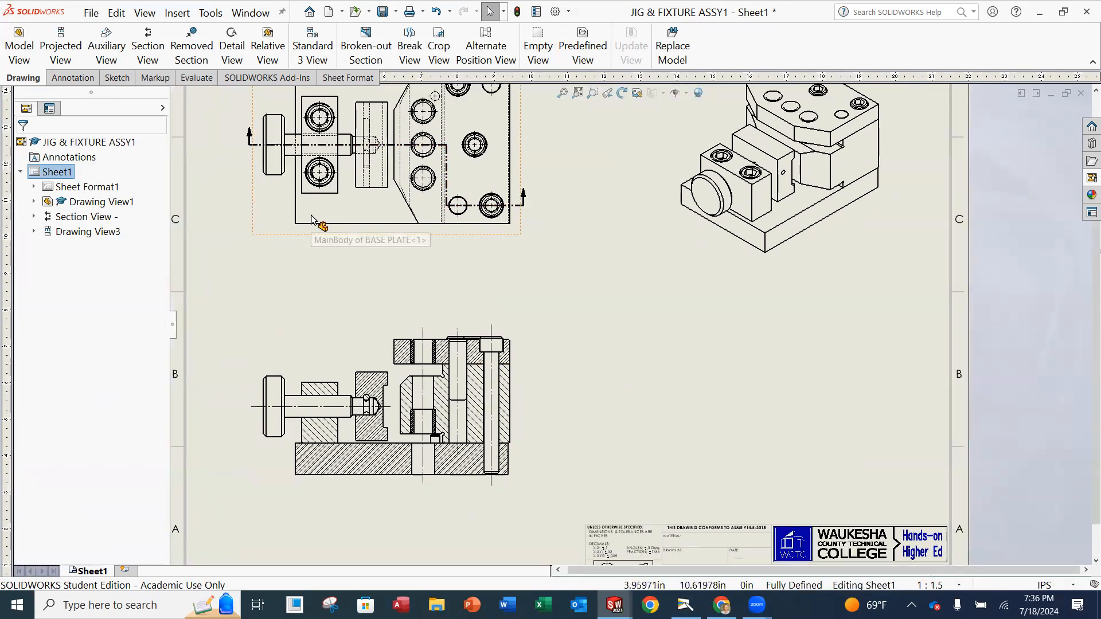
pyautogui.click(72, 78)
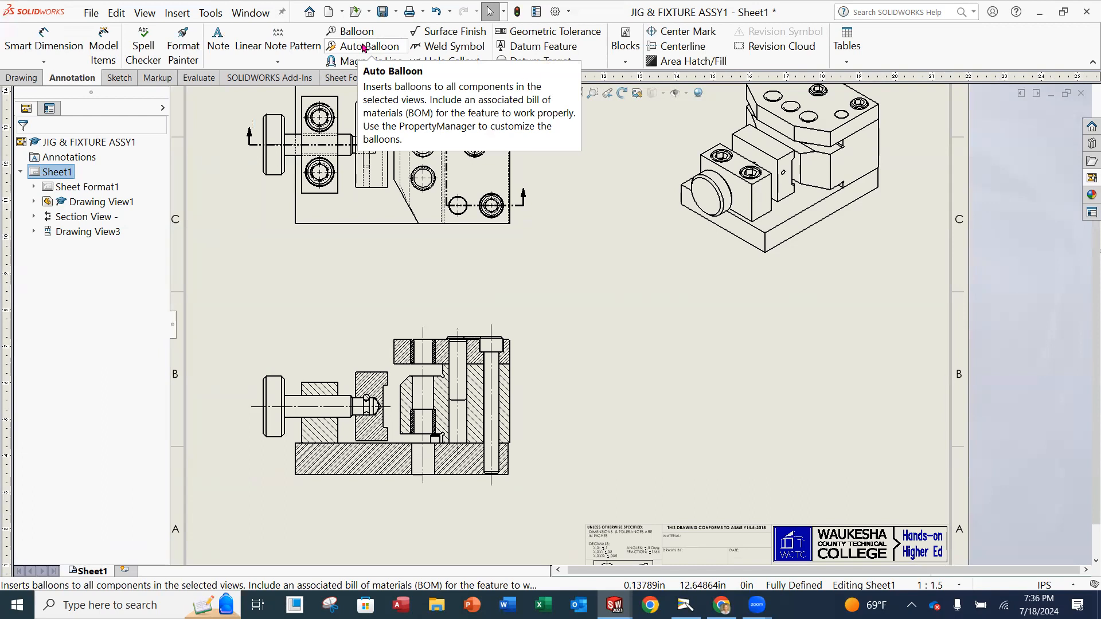
pyautogui.click(362, 34)
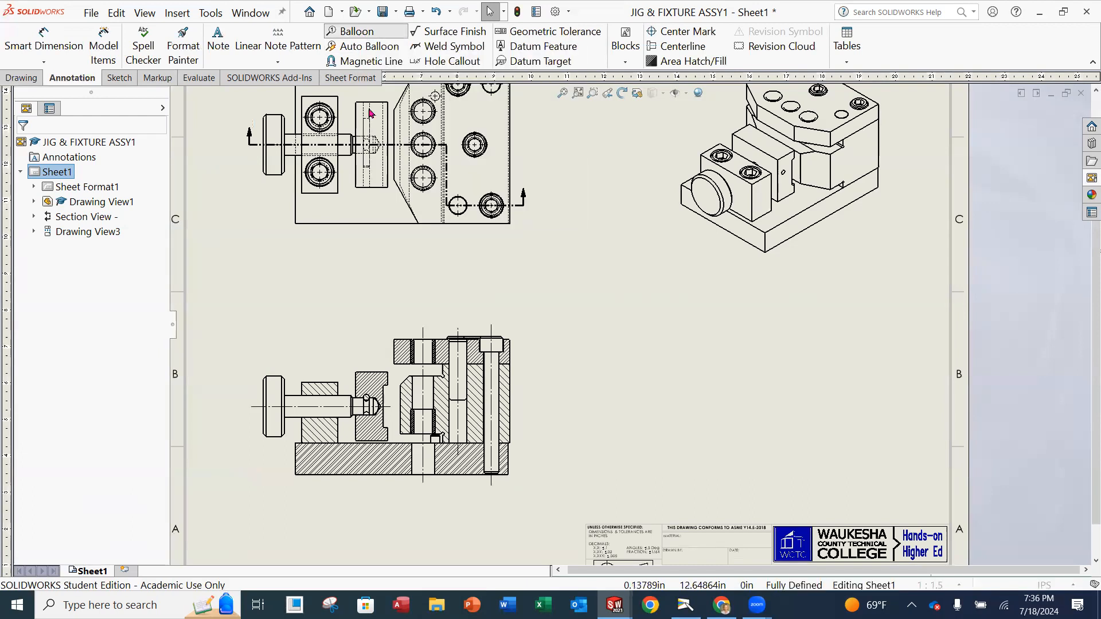
pyautogui.scroll(-1, 510, 360)
pyautogui.scroll(-1, 460, 373)
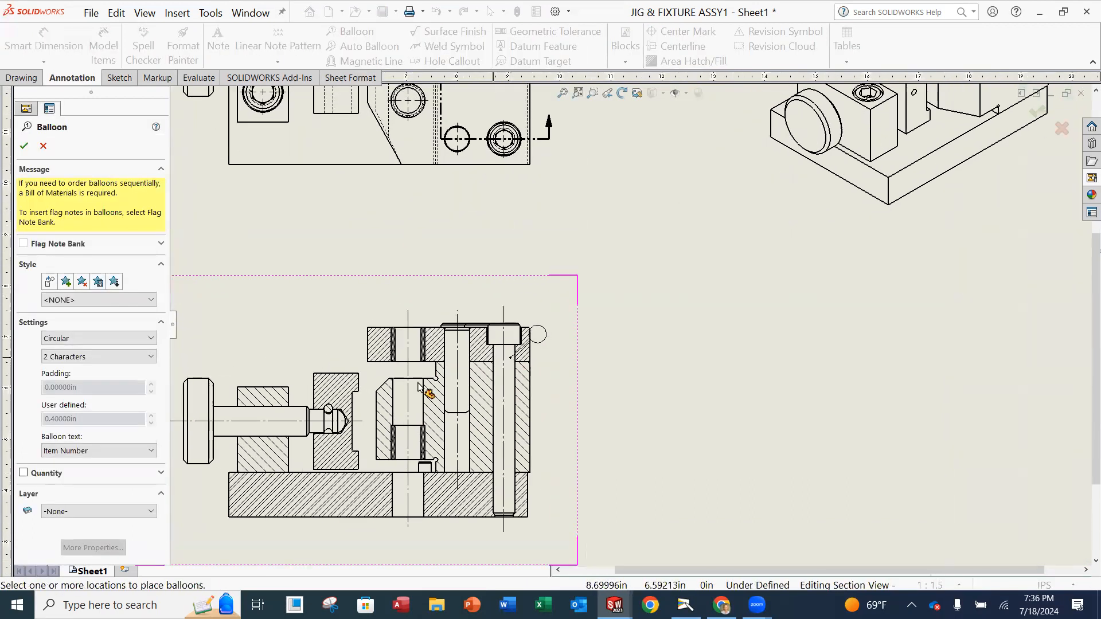
pyautogui.scroll(1, 424, 354)
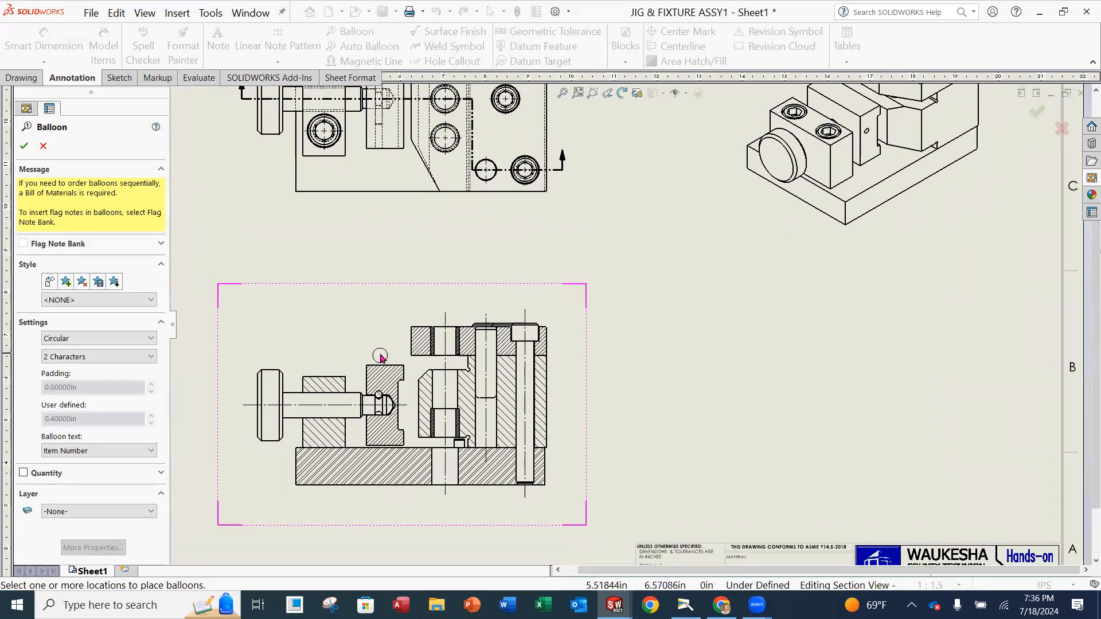
pyautogui.click(270, 383)
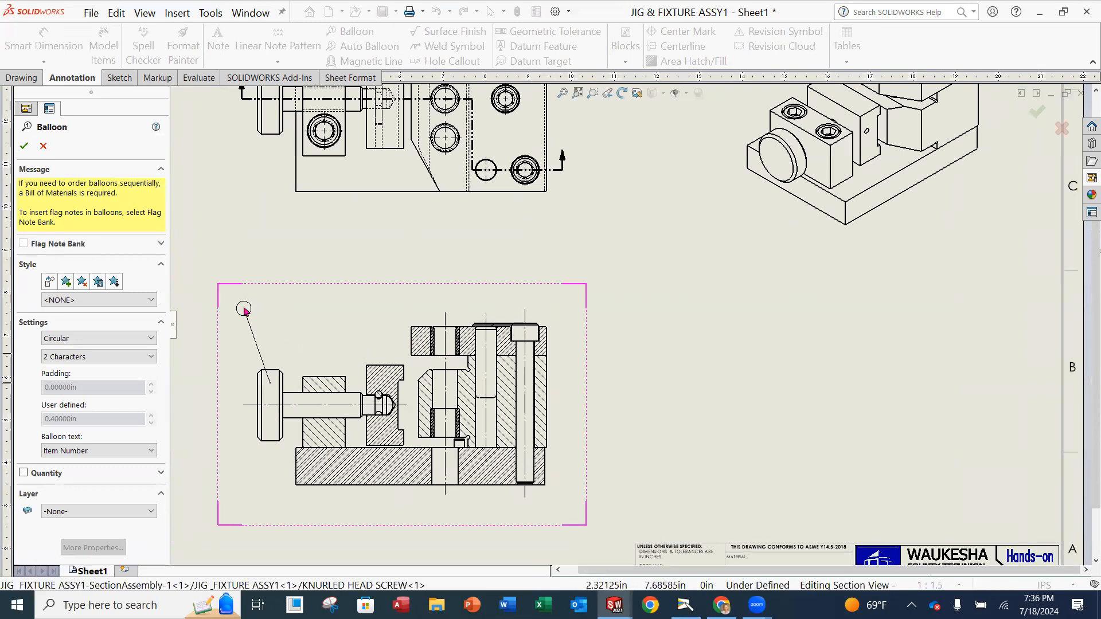
pyautogui.click(245, 310)
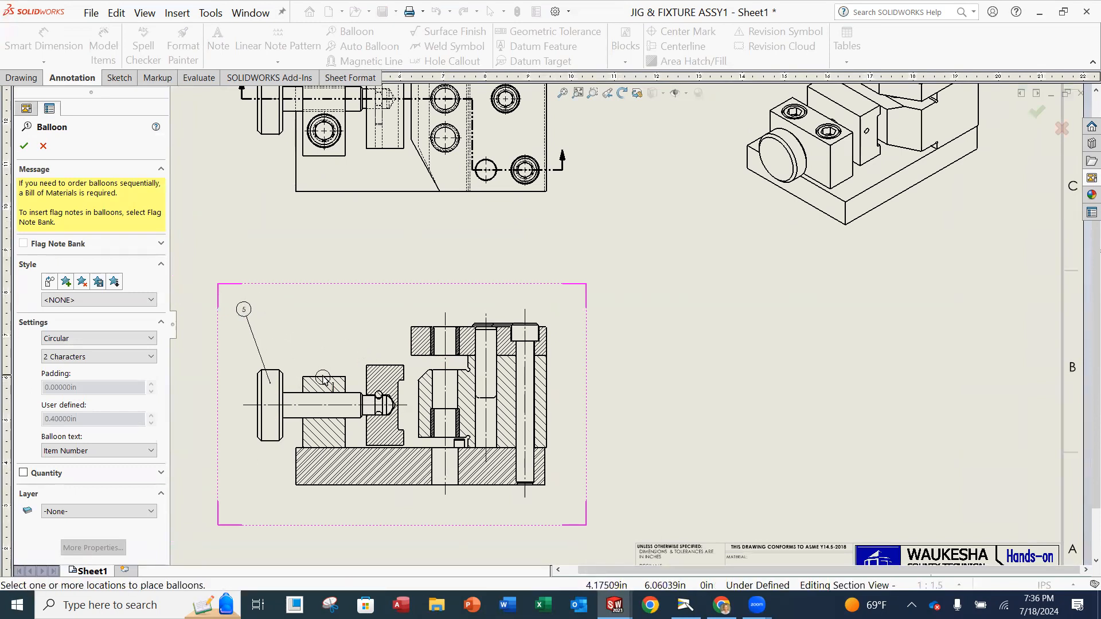
pyautogui.click(325, 378)
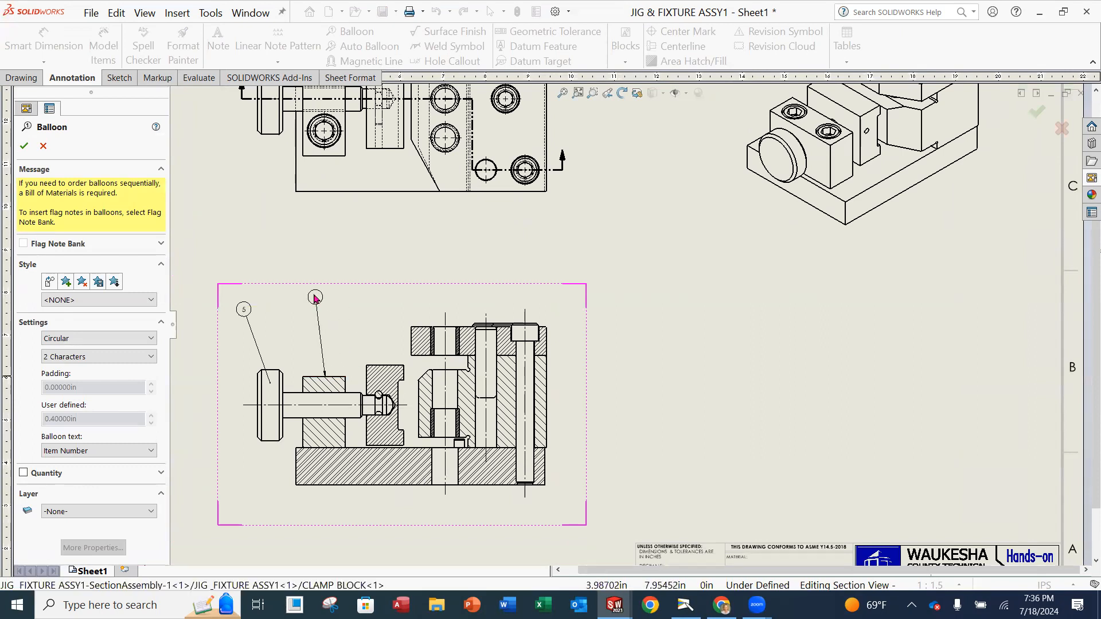
pyautogui.click(314, 305)
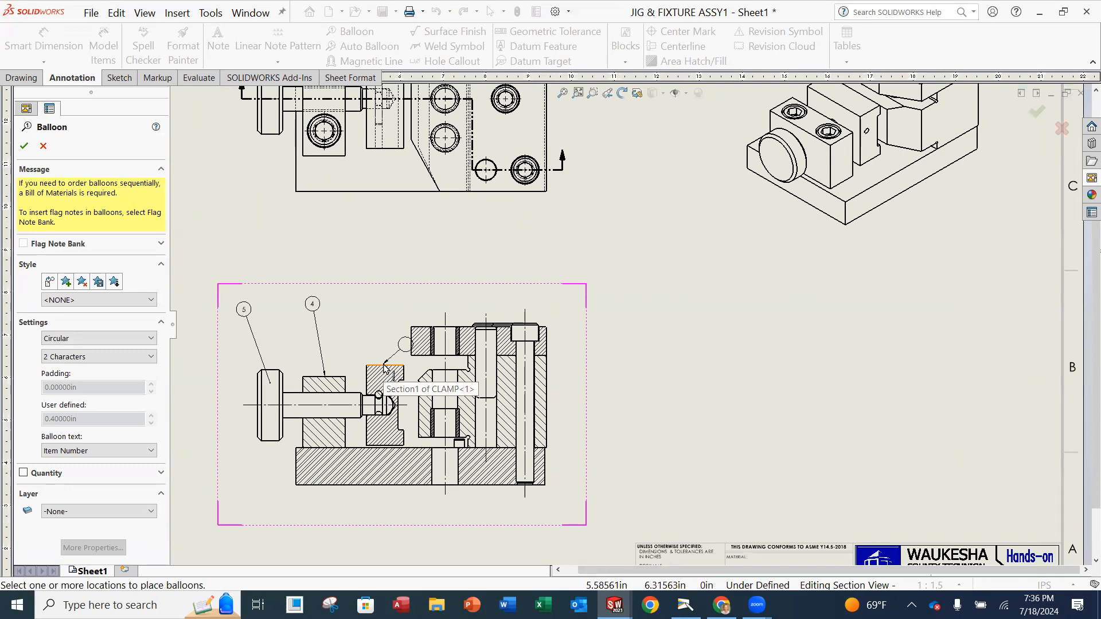
# Balloon the clamp above the section view and the bushing plate off its outer edge beside the view.
pyautogui.click(369, 367)
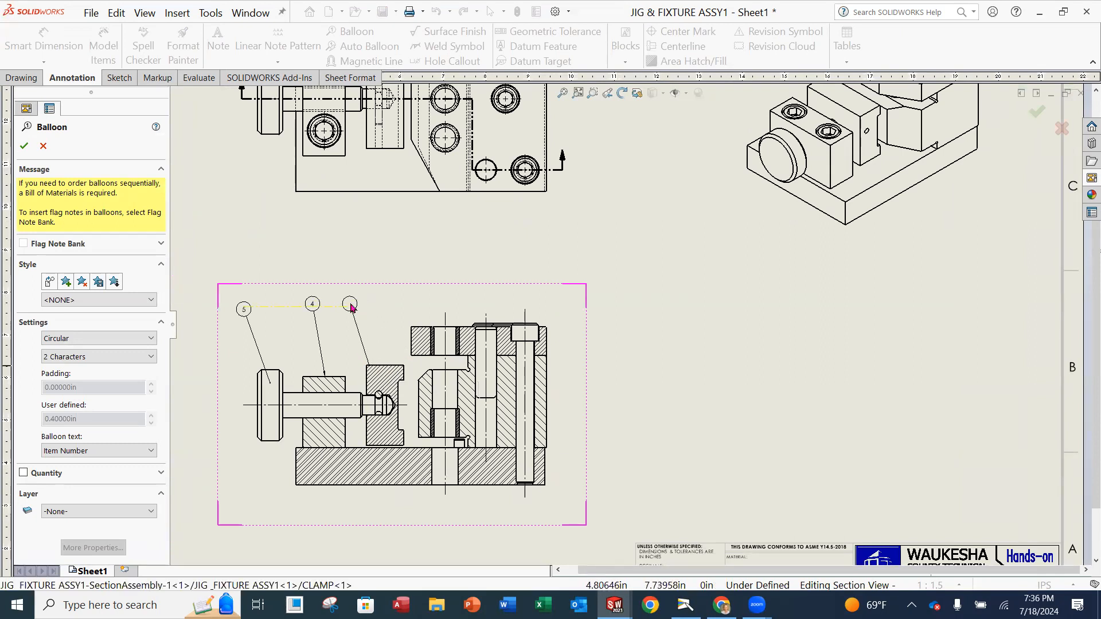
pyautogui.click(351, 307)
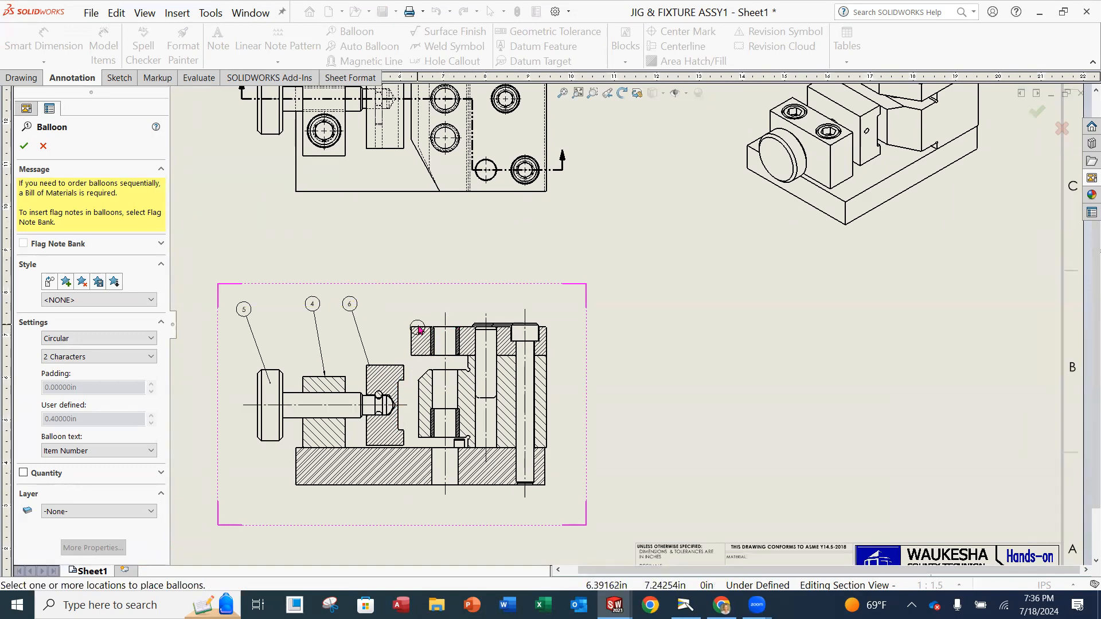
pyautogui.click(547, 338)
pyautogui.click(602, 310)
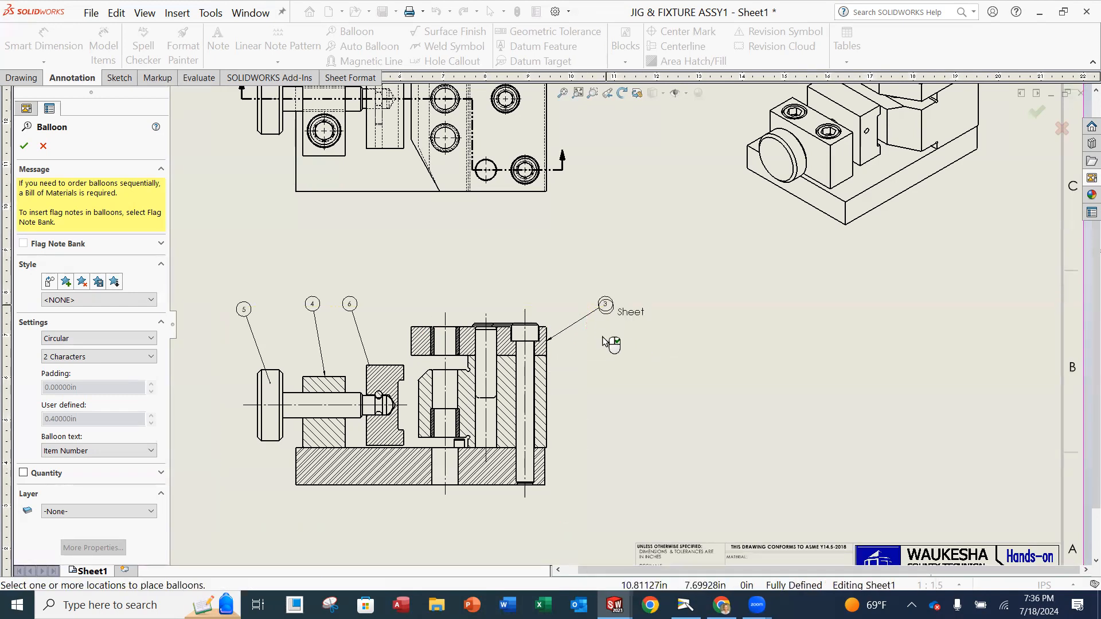
# Balloon the locator block and the base plate off their outer edges beside the section view.
pyautogui.click(548, 397)
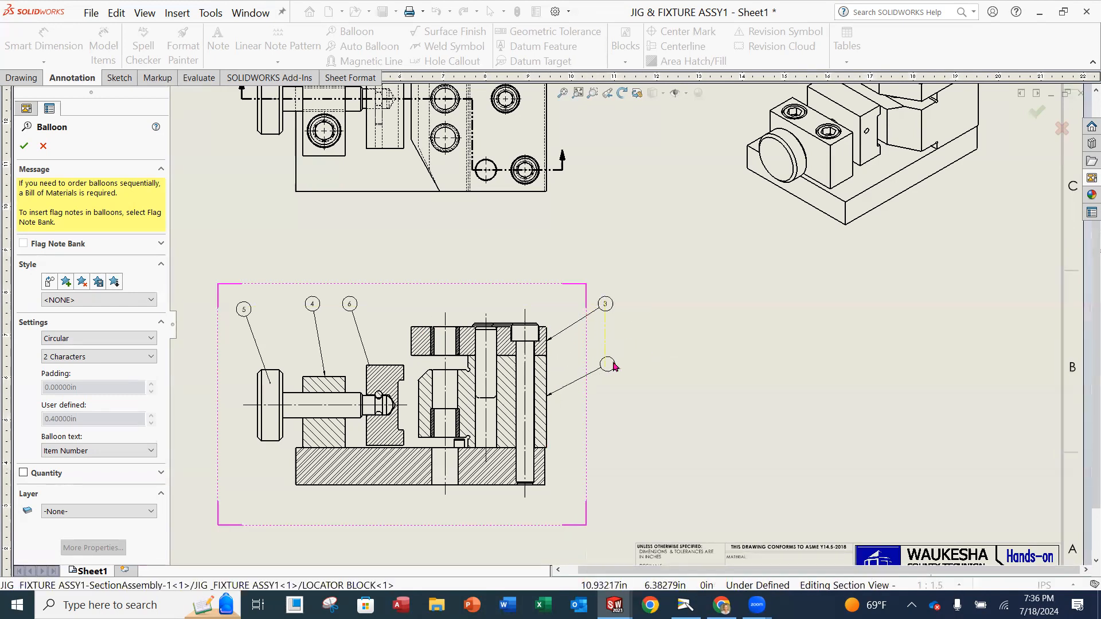
pyautogui.click(608, 369)
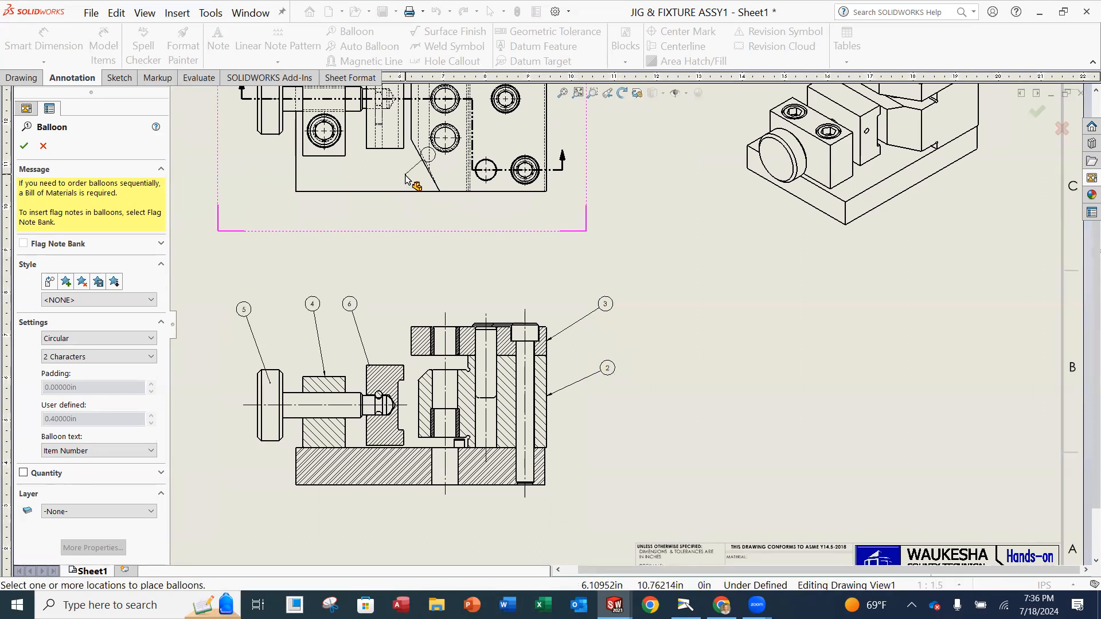
pyautogui.click(546, 462)
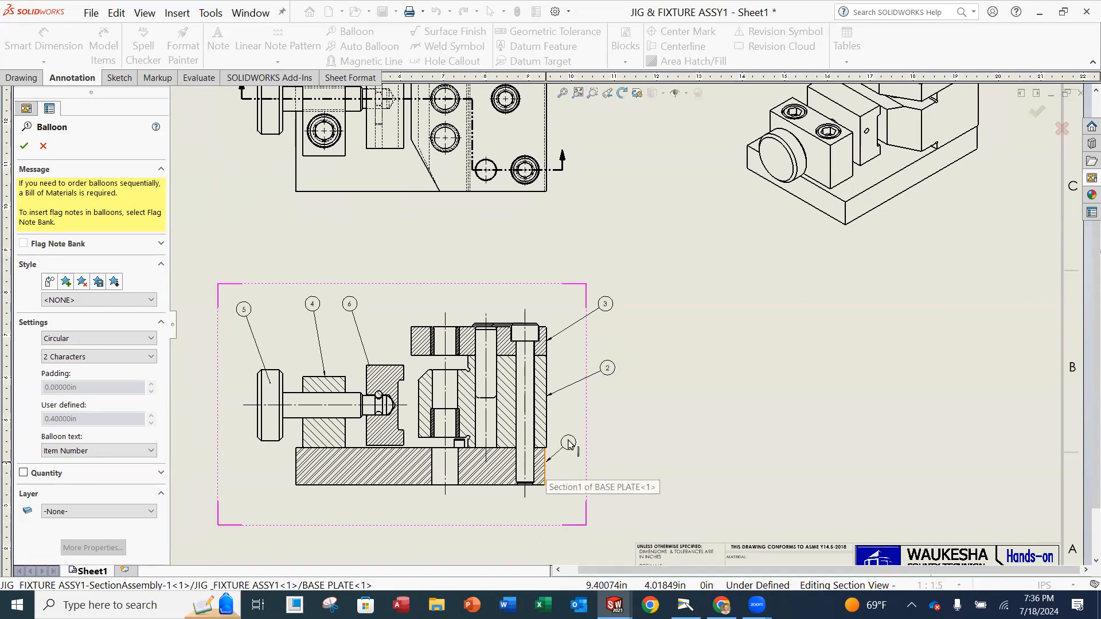
pyautogui.click(609, 458)
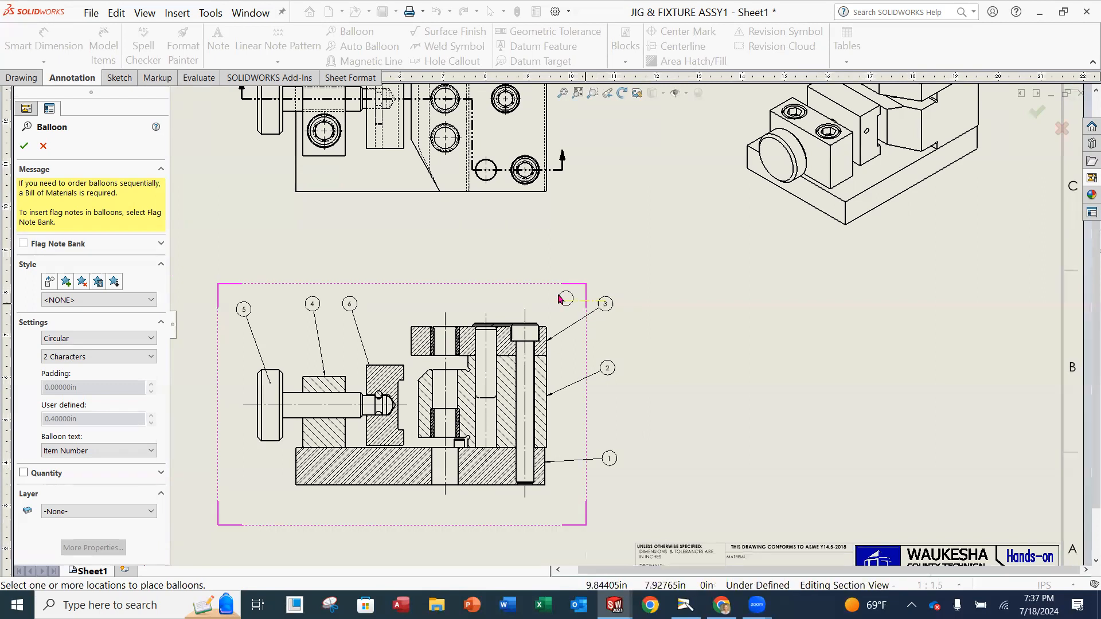
# Add balloons above the section view for the long socket head cap screw and the dowel pin beside it.
pyautogui.click(532, 332)
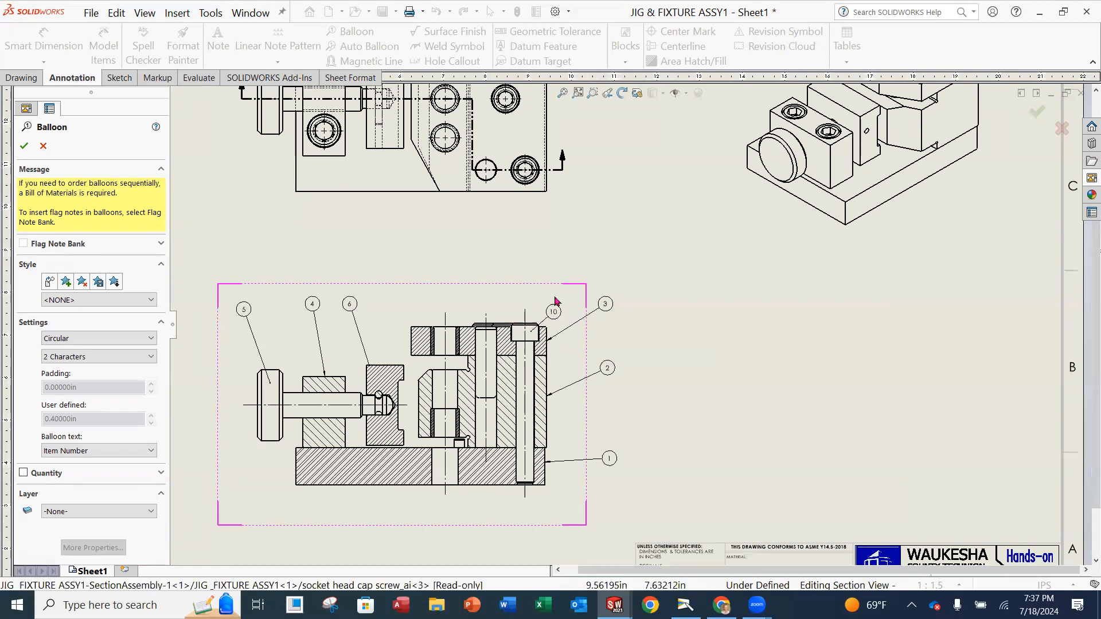
pyautogui.click(559, 263)
pyautogui.click(492, 343)
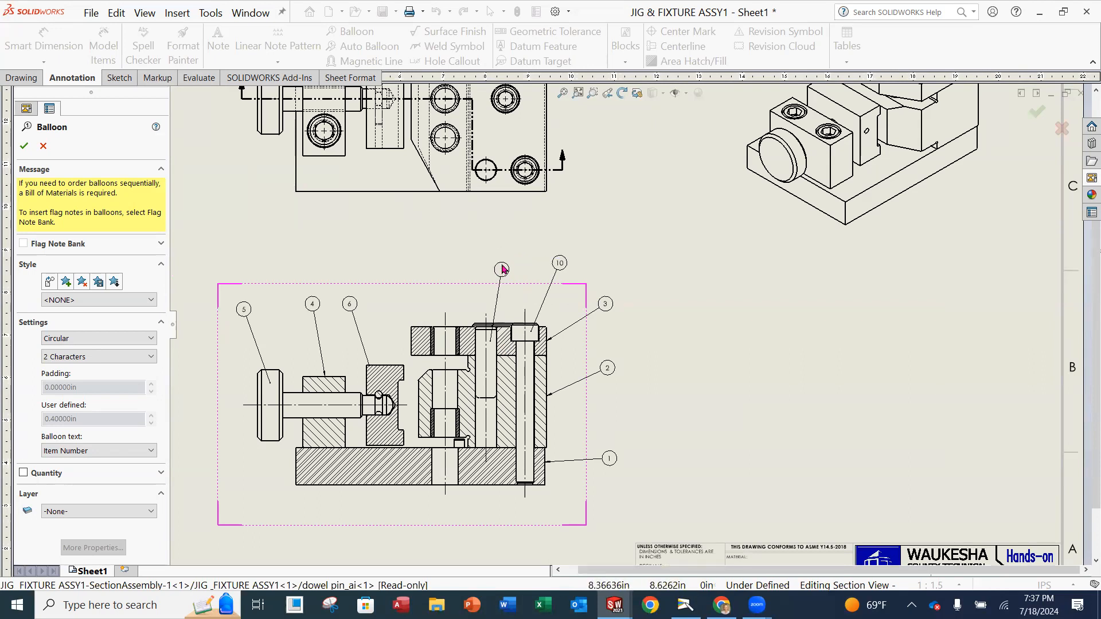
pyautogui.click(502, 268)
# Balloon the jig bushing in the bushing plate, placing its item number above the section view.
pyautogui.scroll(-5, 447, 334)
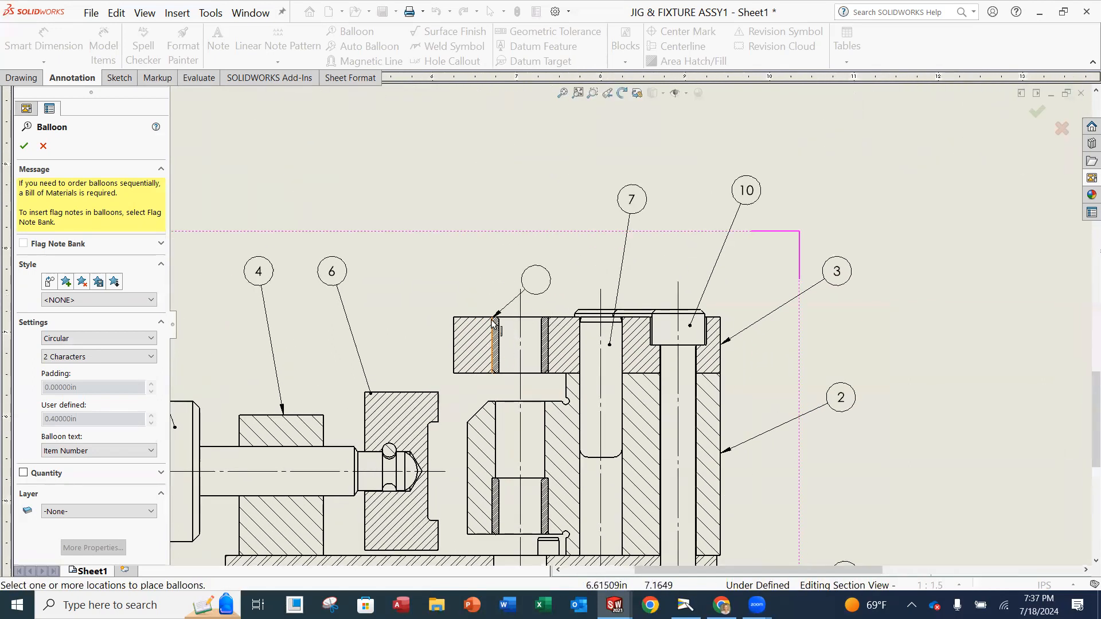
pyautogui.click(521, 345)
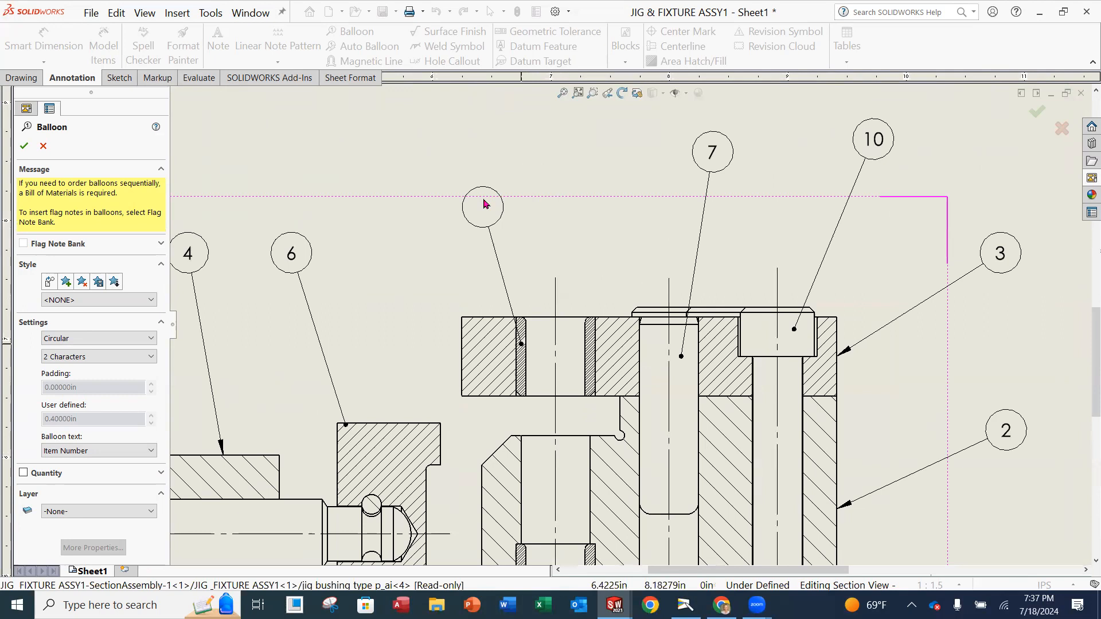
pyautogui.click(474, 191)
pyautogui.scroll(4, 585, 270)
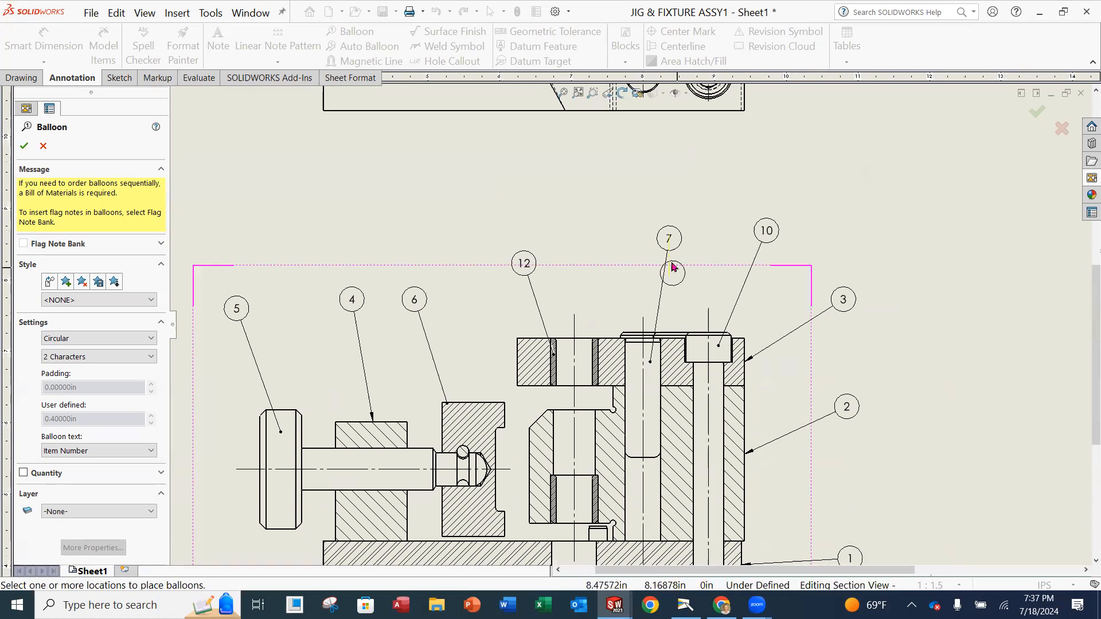
# Balloon the small dowel pin just above the base plate, place its item number below the section view, and finish ballooning.
pyautogui.scroll(-2, 615, 536)
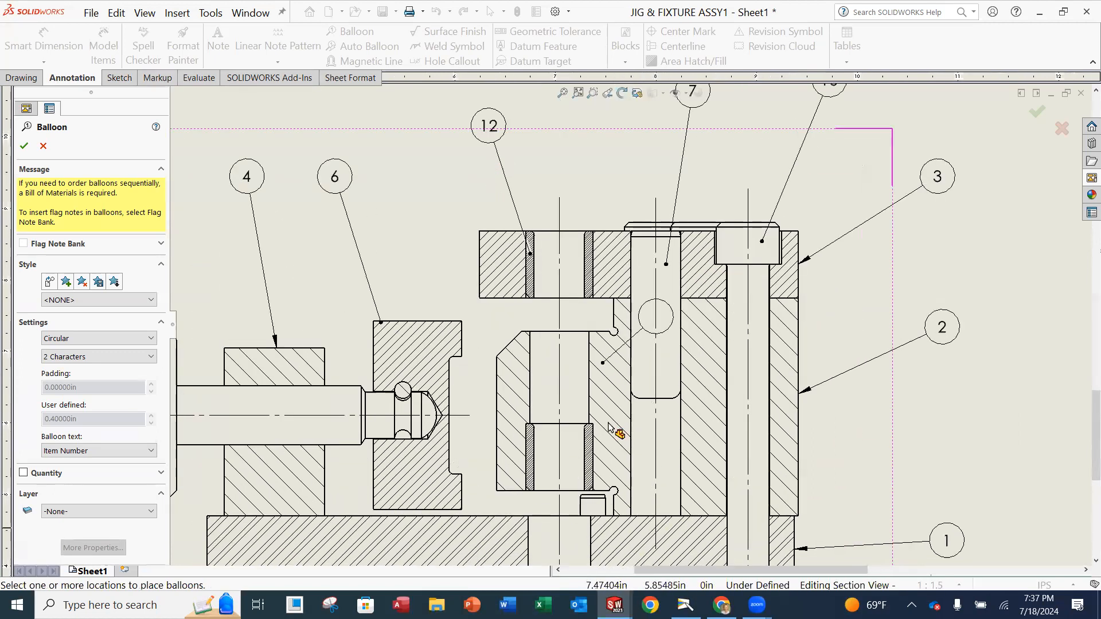
pyautogui.scroll(5, 614, 487)
pyautogui.scroll(-4, 614, 481)
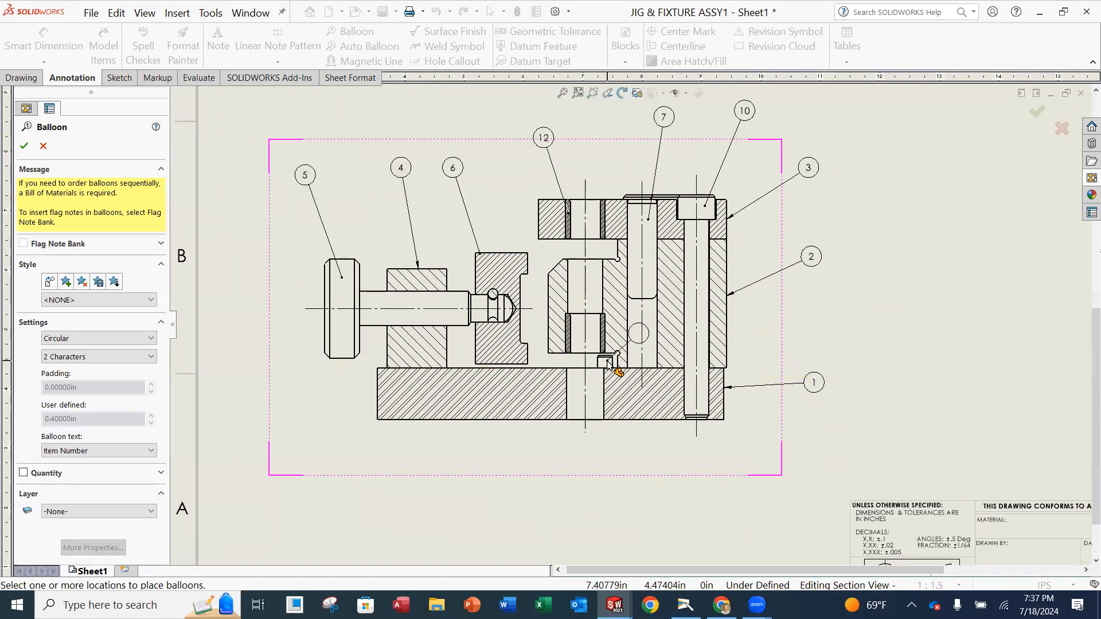
pyautogui.click(607, 361)
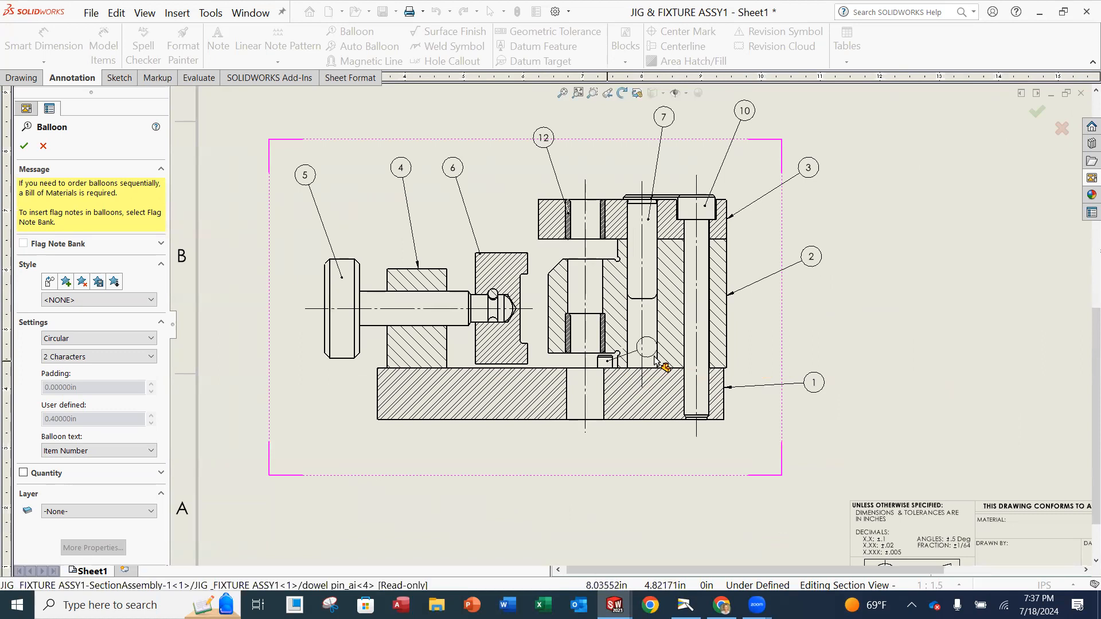
pyautogui.click(644, 481)
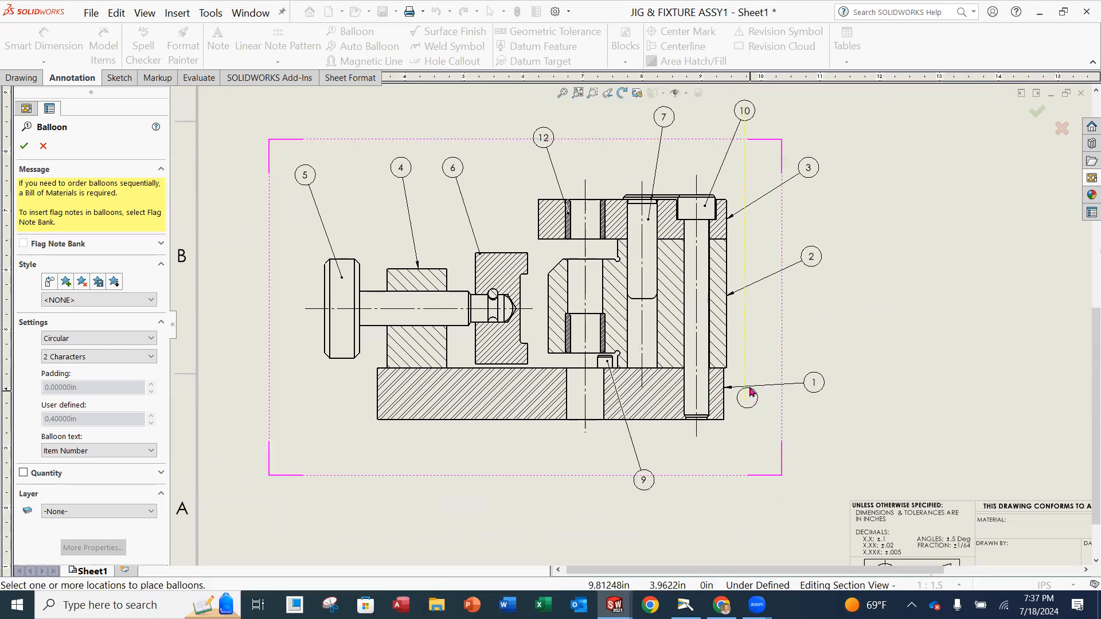
pyautogui.press('Escape')
# Line up the bushing, dowel pin and cap screw balloons in one horizontal row above the section view.
pyautogui.scroll(3, 696, 207)
pyautogui.moveTo(696, 203); pyautogui.dragTo(649, 211)
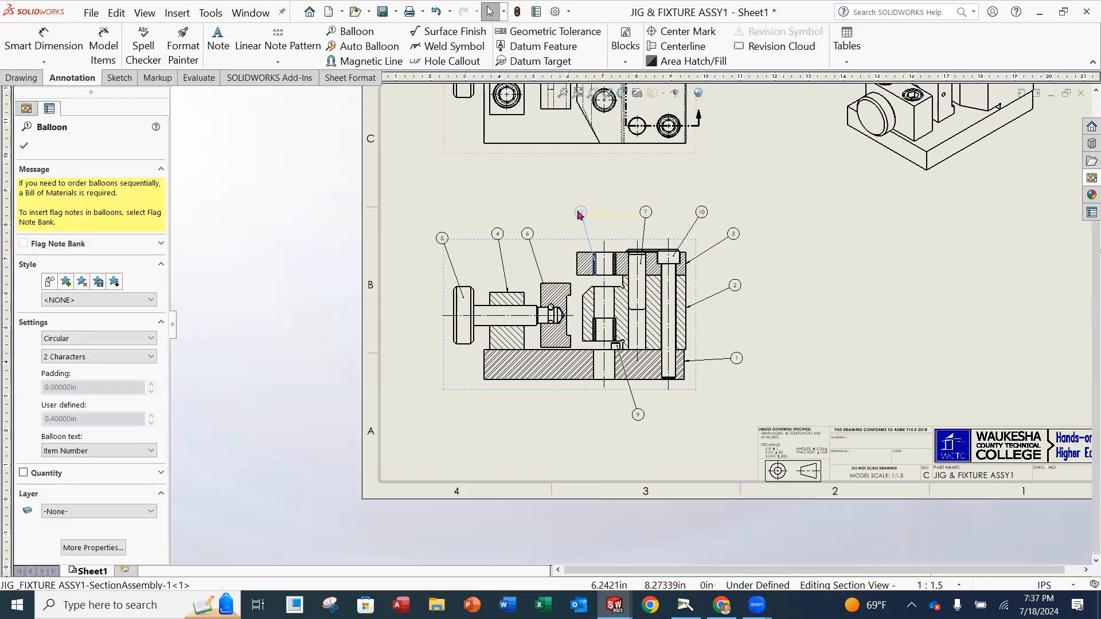
pyautogui.click(850, 234)
pyautogui.scroll(1, 710, 275)
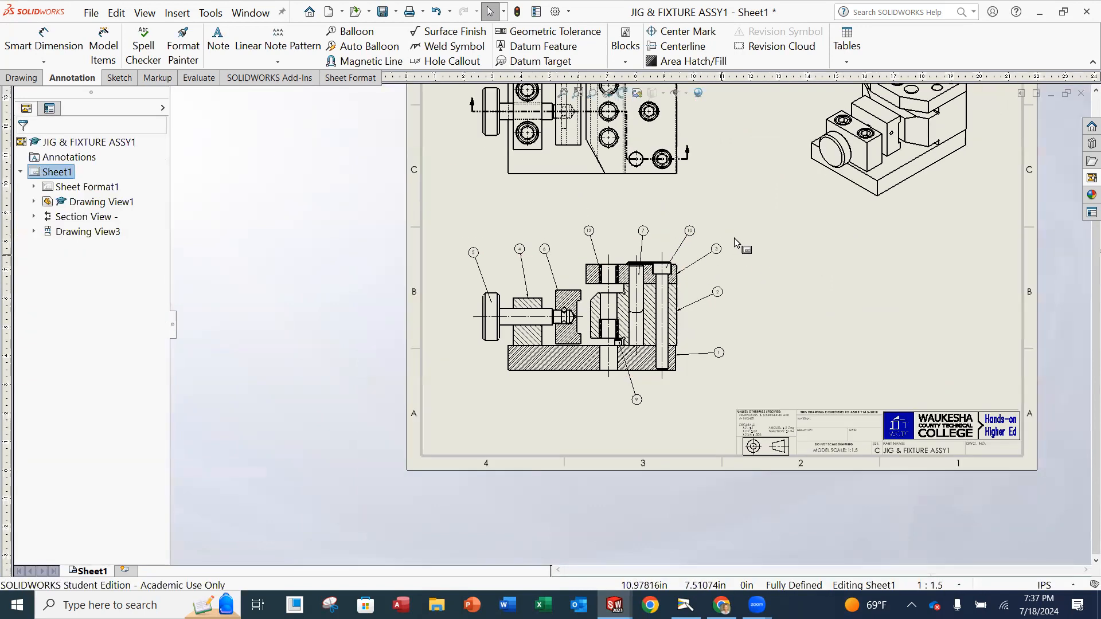
# Save the ballooned assembly drawing.
pyautogui.scroll(-3, 728, 247)
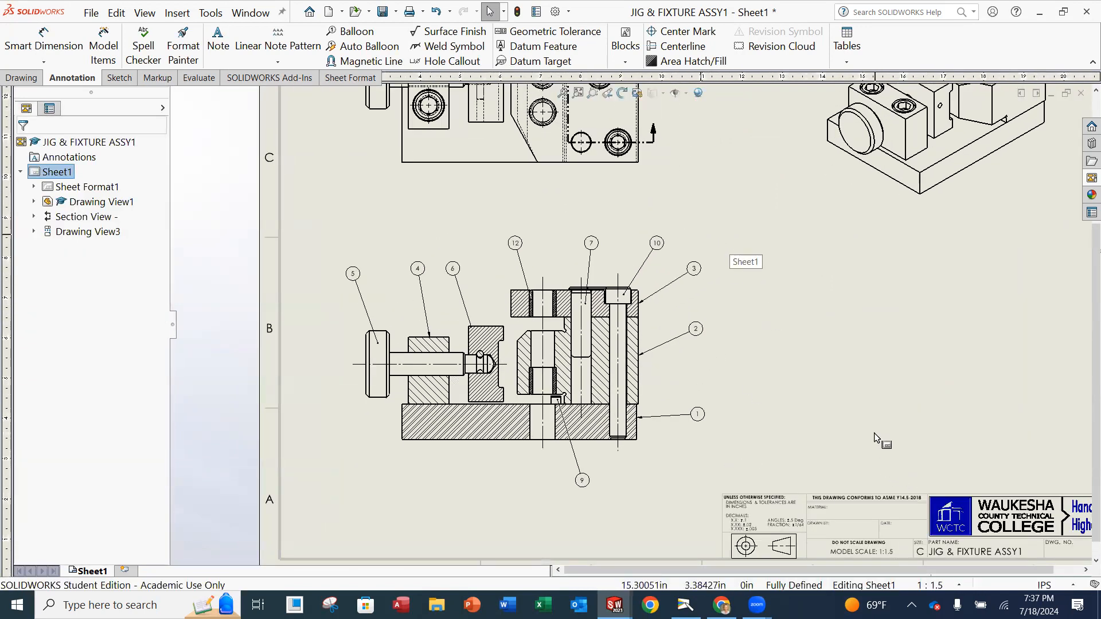
pyautogui.scroll(3, 803, 367)
pyautogui.keyDown('ctrl'); pyautogui.moveTo(738, 297); pyautogui.dragTo(696, 369, button='middle'); pyautogui.keyUp('ctrl')
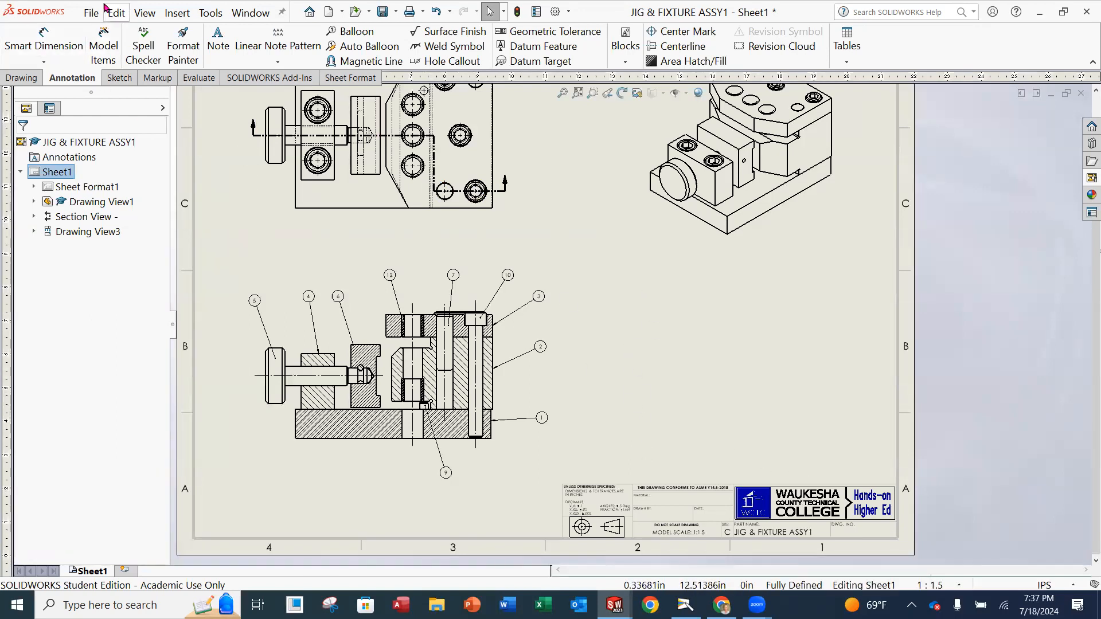
pyautogui.click(98, 13)
pyautogui.click(115, 98)
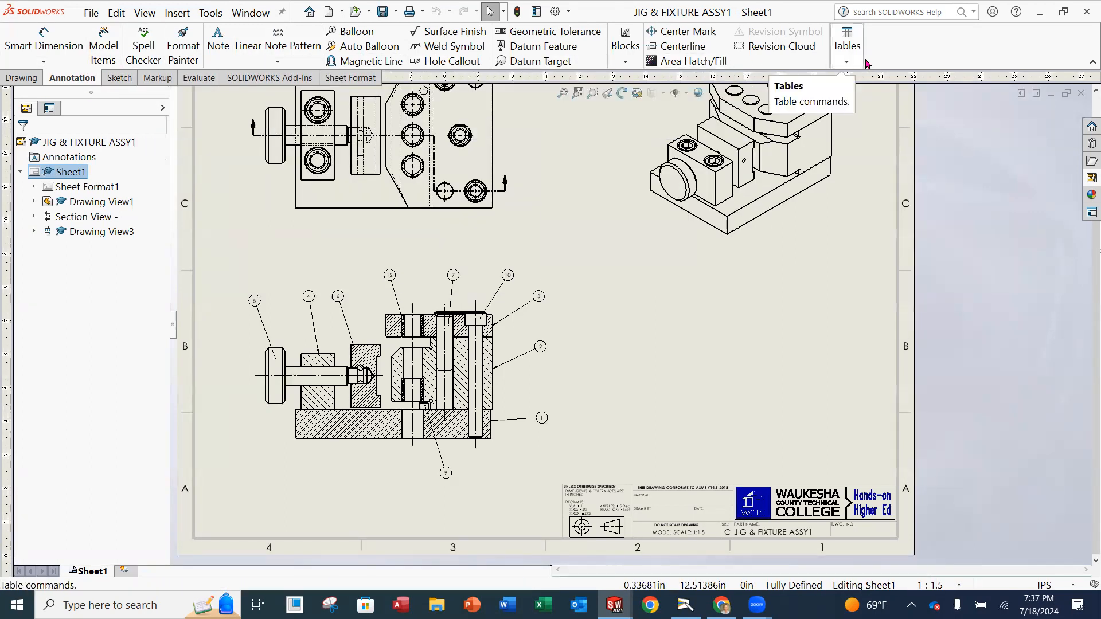
# Insert a top-level-only bill of materials from the section view with the bom-standard template, placed just above the title block.
pyautogui.click(847, 61)
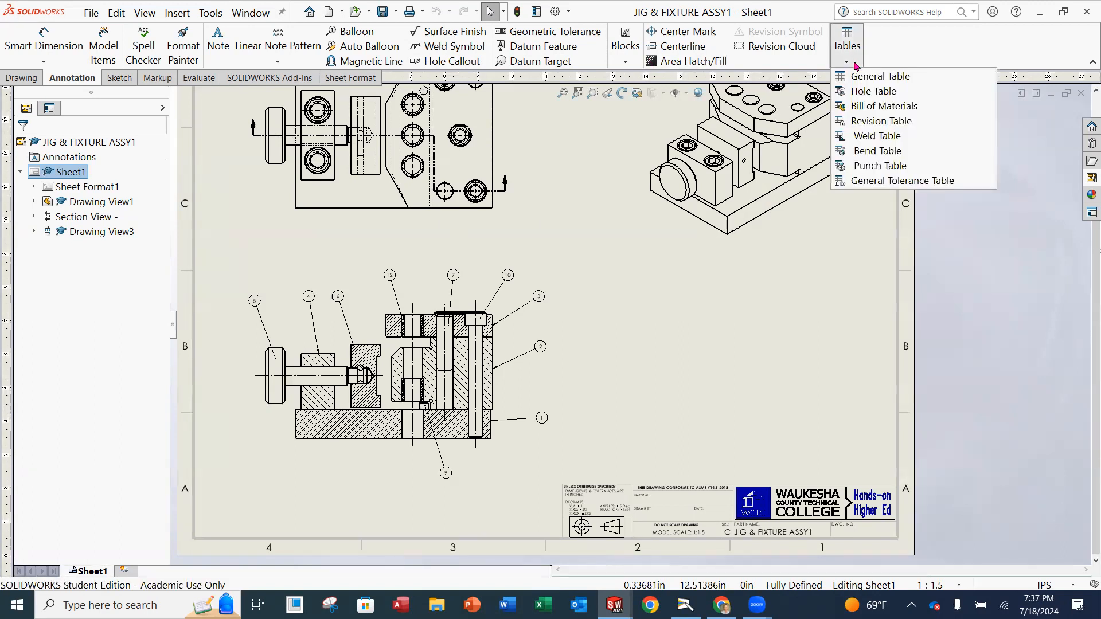
pyautogui.click(859, 106)
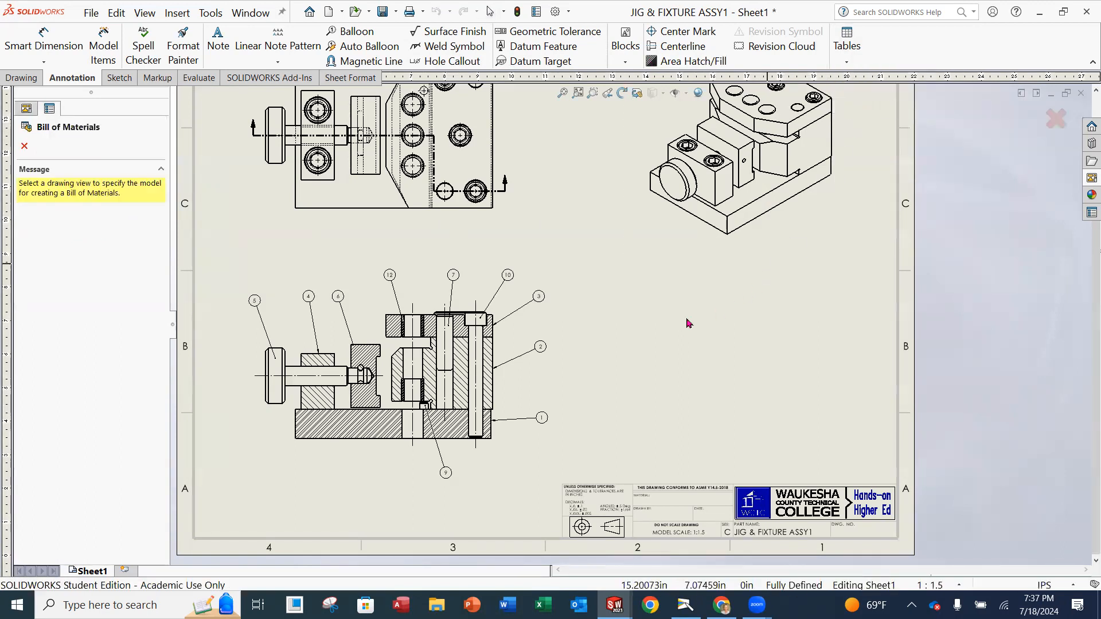
pyautogui.click(501, 399)
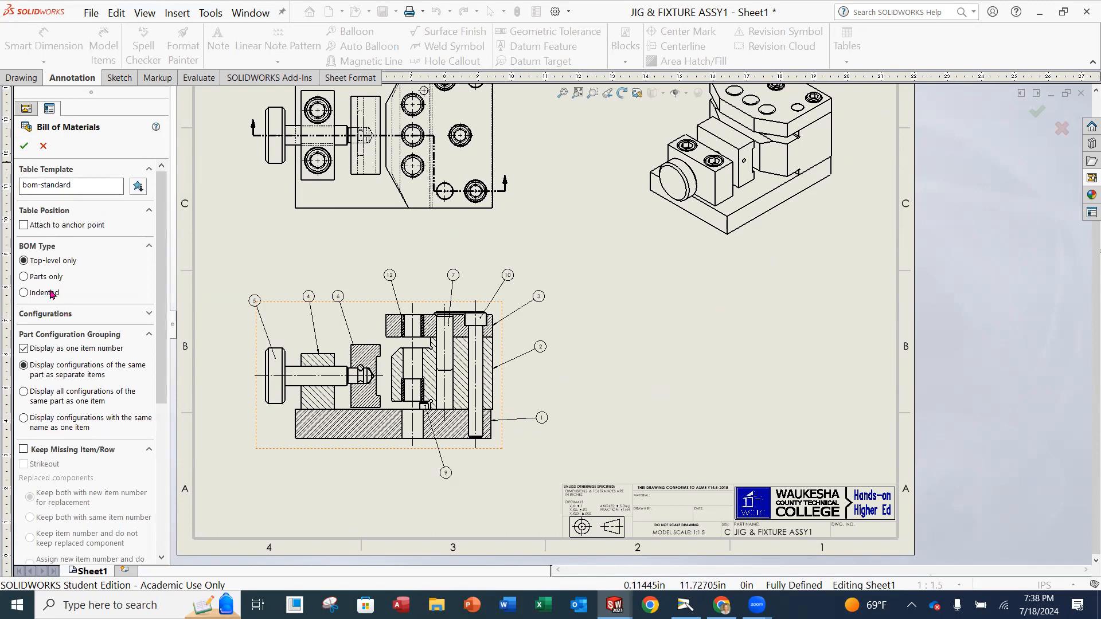
pyautogui.click(26, 147)
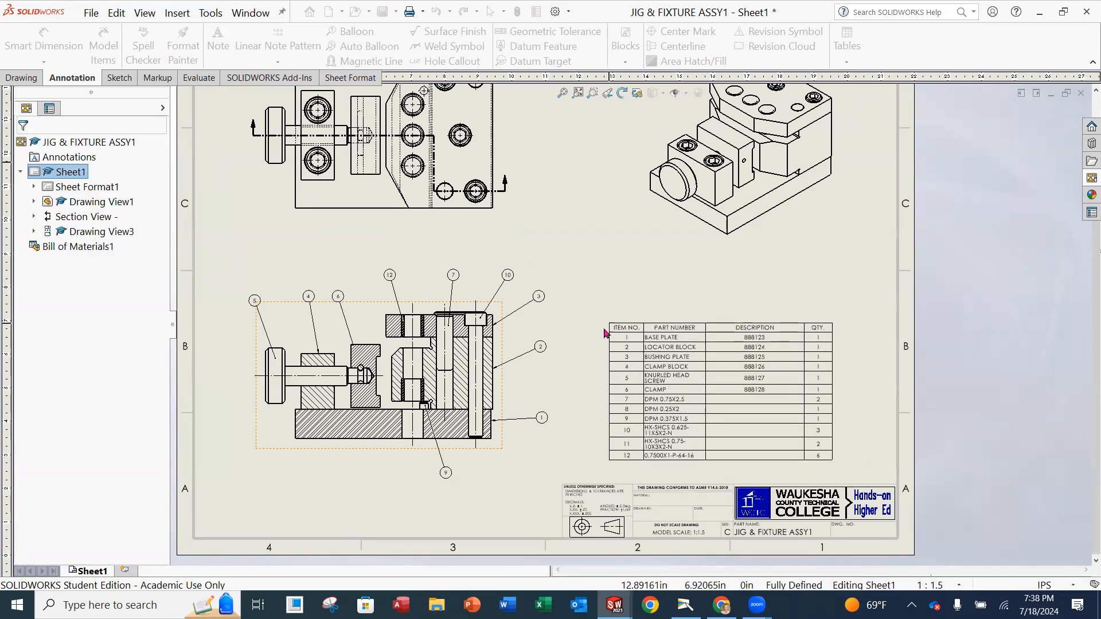
pyautogui.click(606, 347)
# Widen the bill of materials' Part Number column to fit each entry on one line, and extend the Description column toward the sheet border.
pyautogui.scroll(-2, 659, 367)
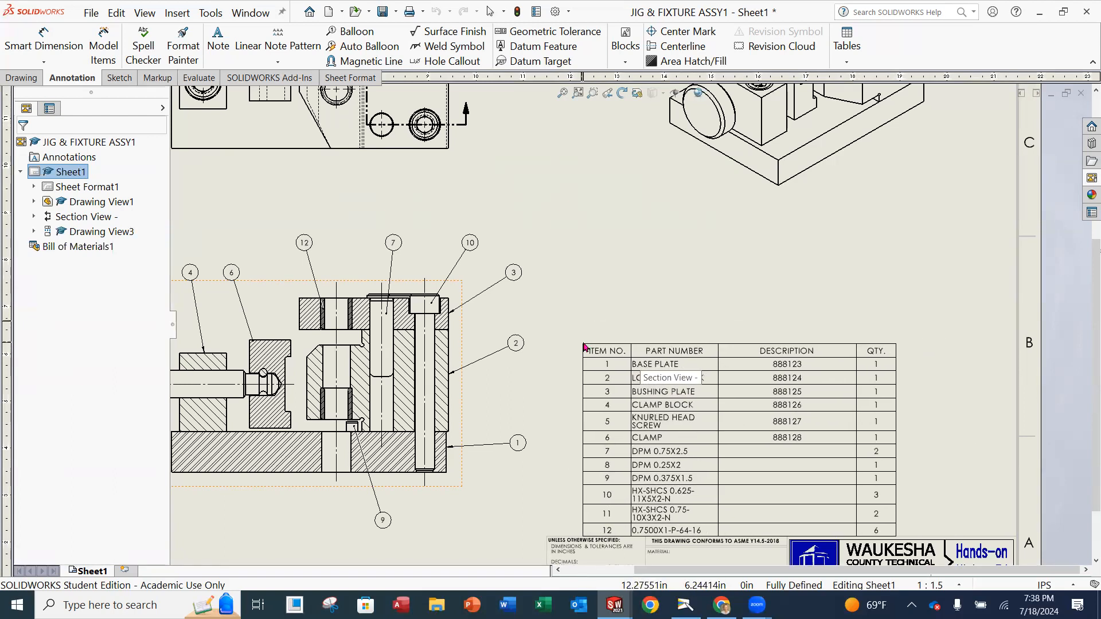
pyautogui.click(583, 346)
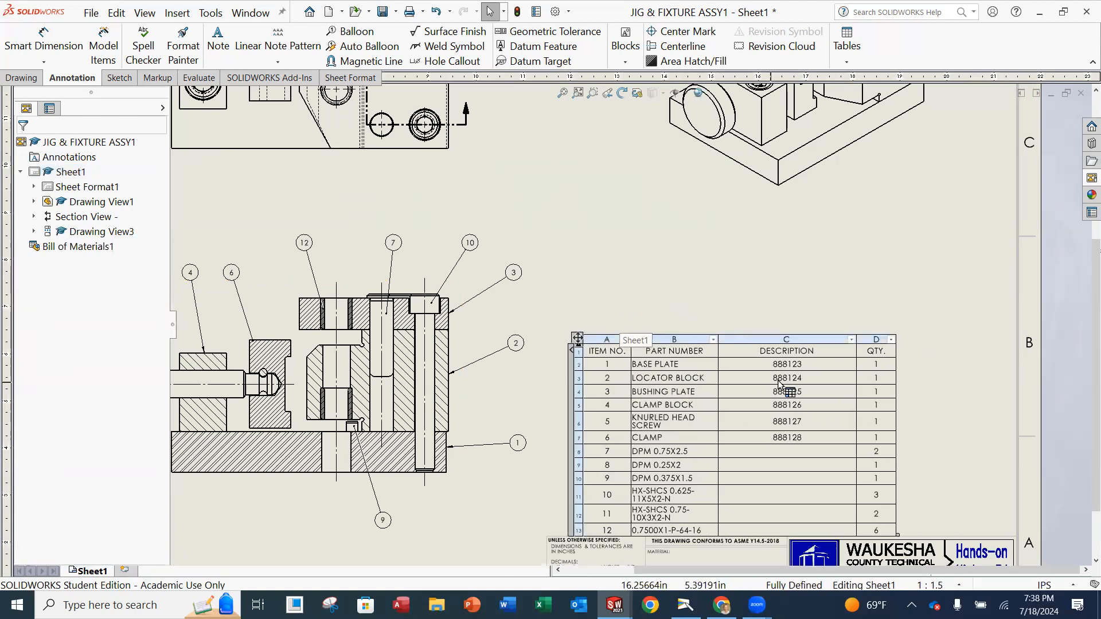
pyautogui.scroll(-1, 774, 381)
pyautogui.scroll(3, 747, 410)
pyautogui.scroll(-3, 652, 403)
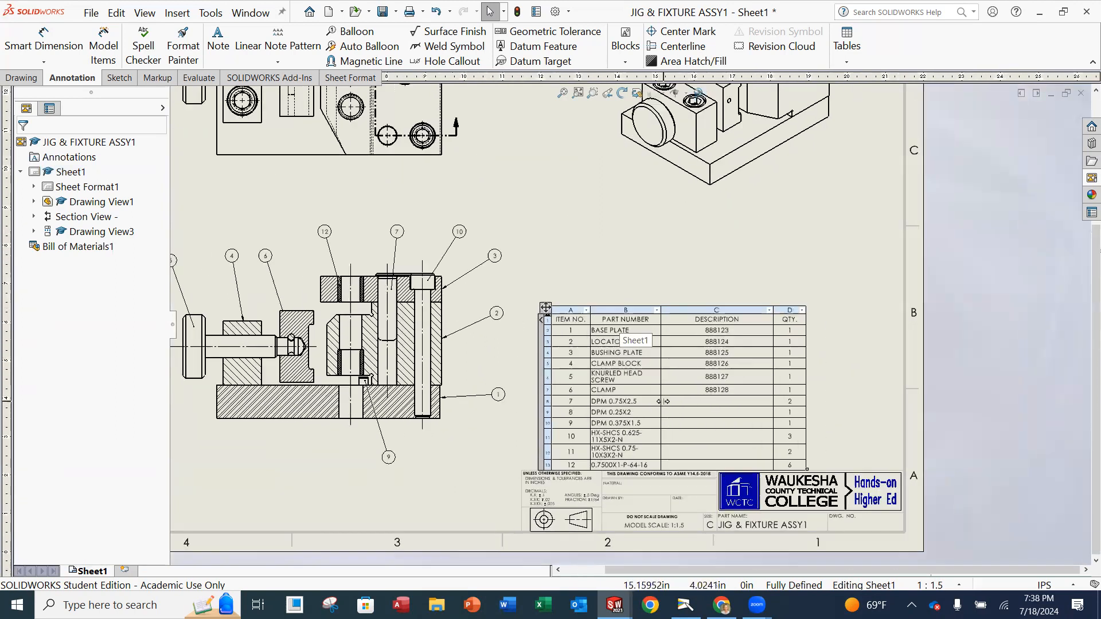
pyautogui.moveTo(654, 394); pyautogui.dragTo(770, 393)
pyautogui.moveTo(929, 401); pyautogui.dragTo(951, 401)
pyautogui.click(632, 156)
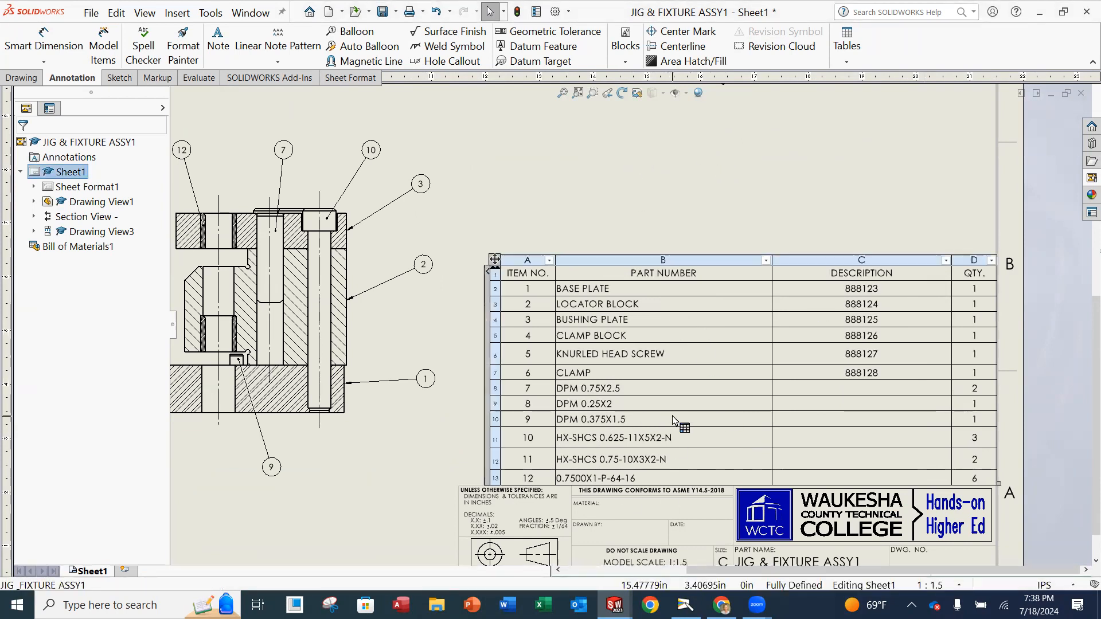
# Rename the PART NUMBER column header in the bill of materials to DESCRIPTION.
pyautogui.scroll(-2, 751, 355)
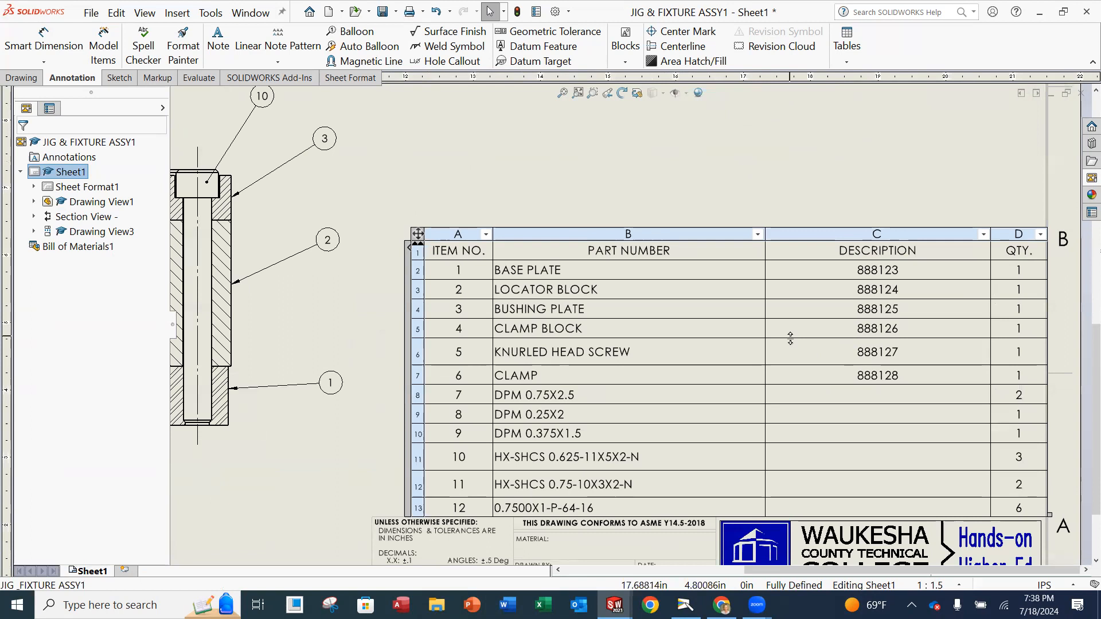
pyautogui.doubleClick(632, 256)
pyautogui.moveTo(673, 252); pyautogui.dragTo(588, 250)
pyautogui.press('BackSpace')
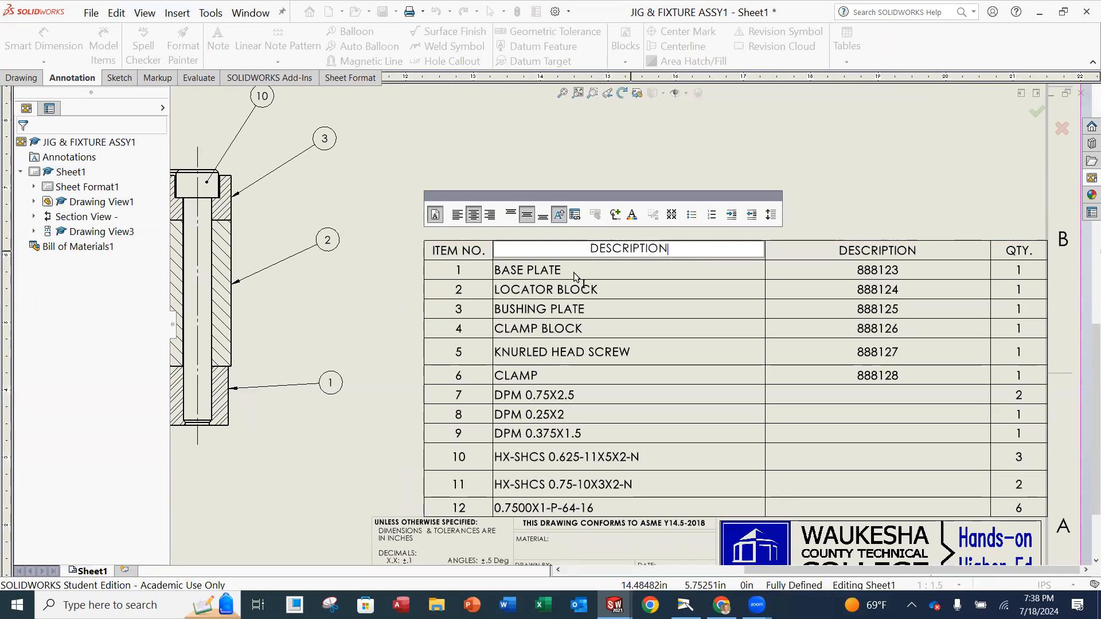
# Rename the header of the column holding the 888-series numbers to PART NUMBER.
pyautogui.click(876, 256)
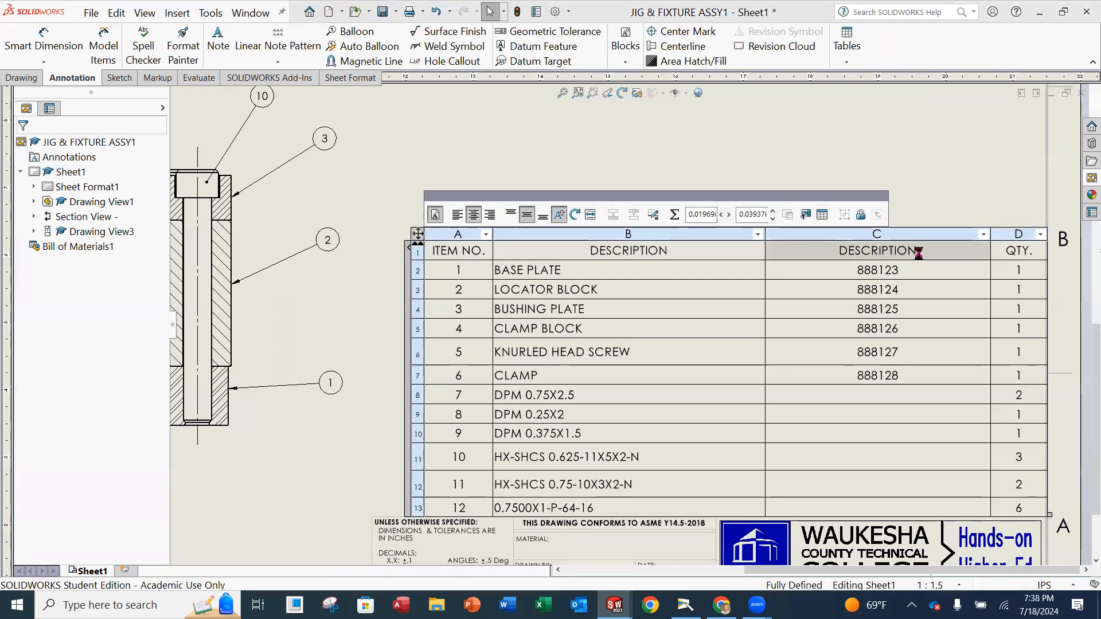
pyautogui.doubleClick(899, 252)
pyautogui.write('P')
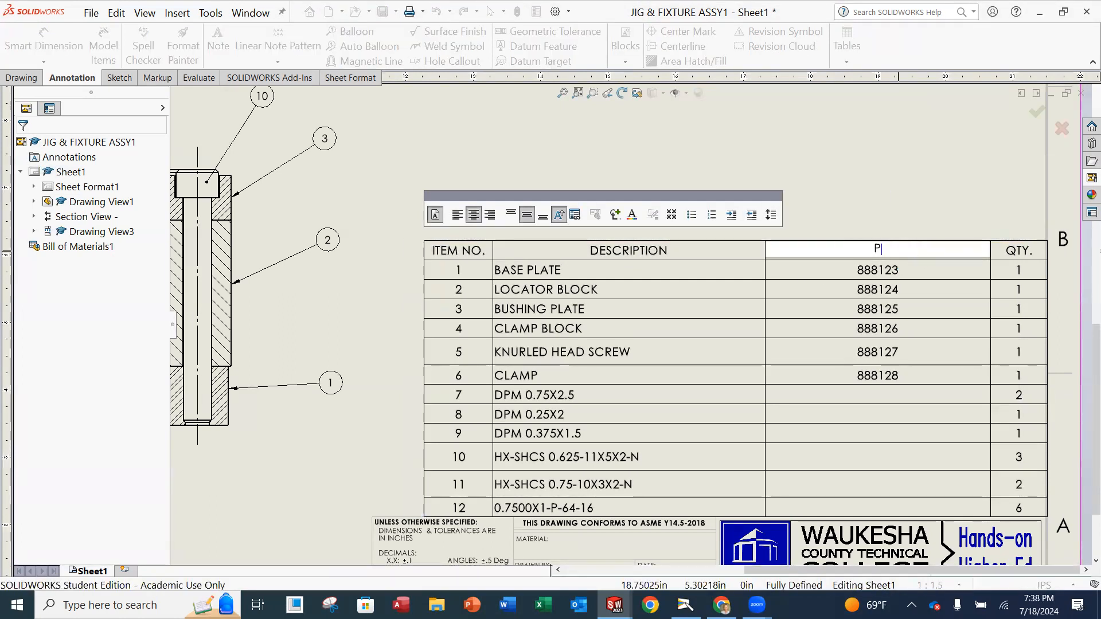
pyautogui.write('ART NUMBER')
pyautogui.press('Return')
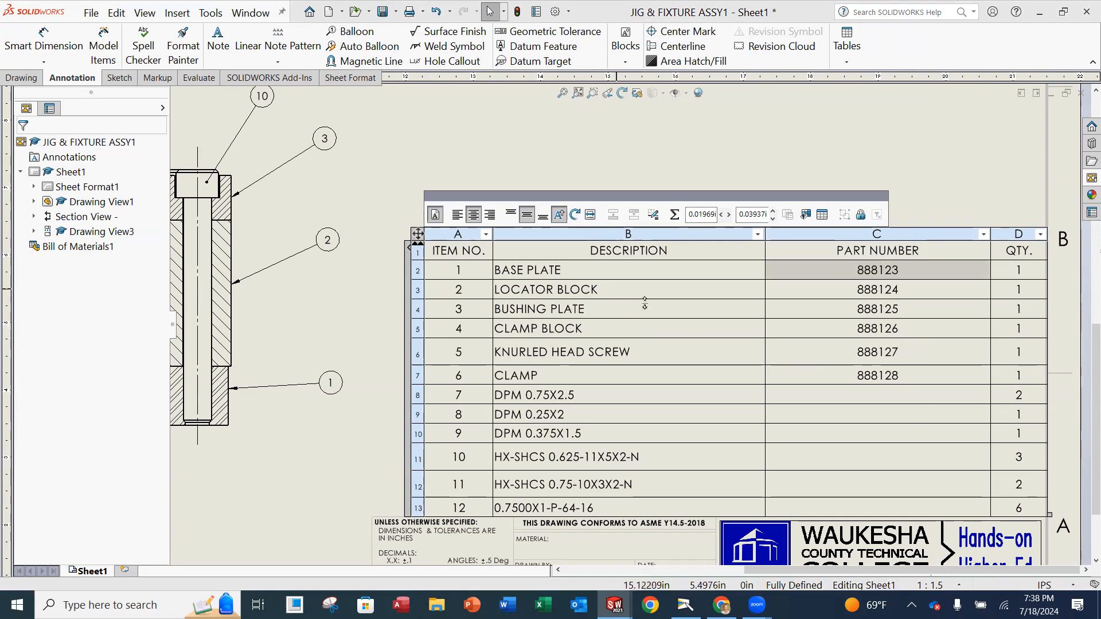
pyautogui.scroll(1, 636, 321)
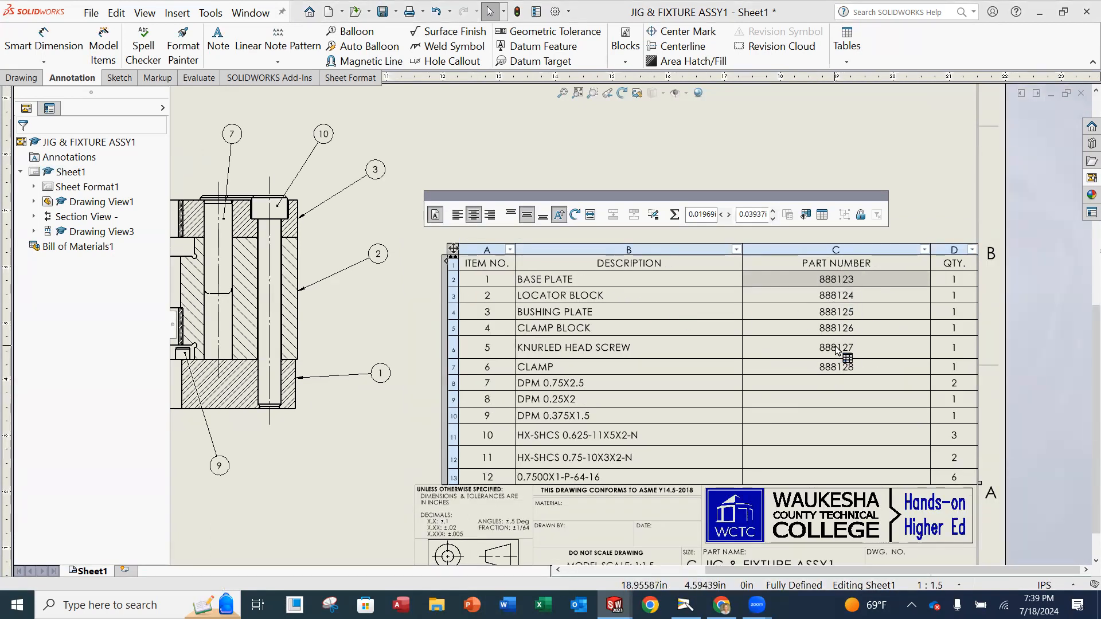
pyautogui.scroll(-1, 622, 349)
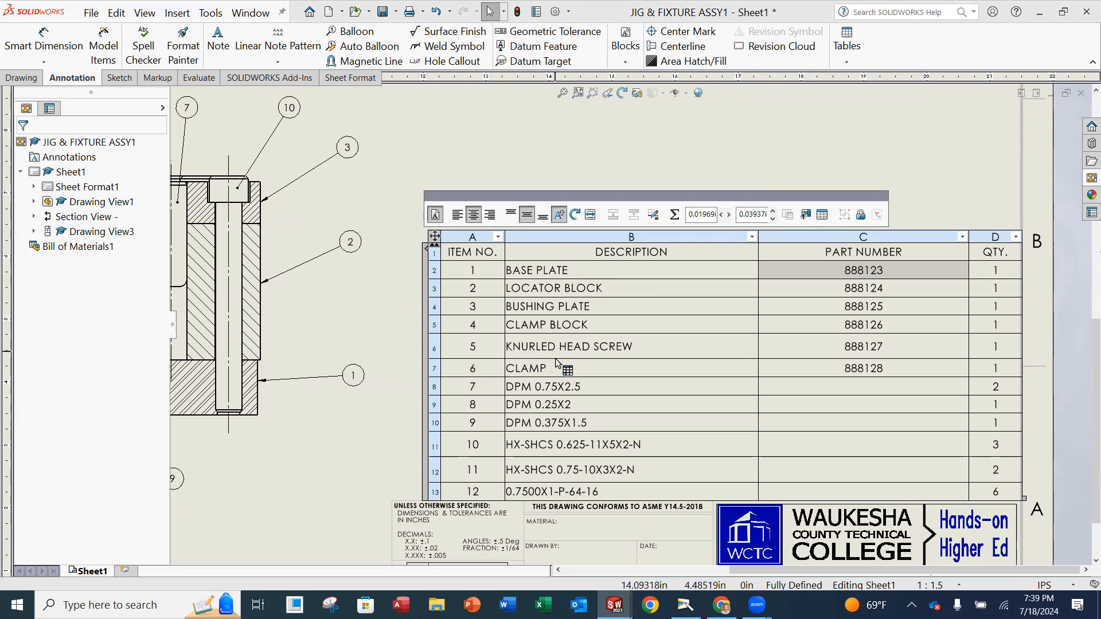
pyautogui.scroll(-1, 574, 386)
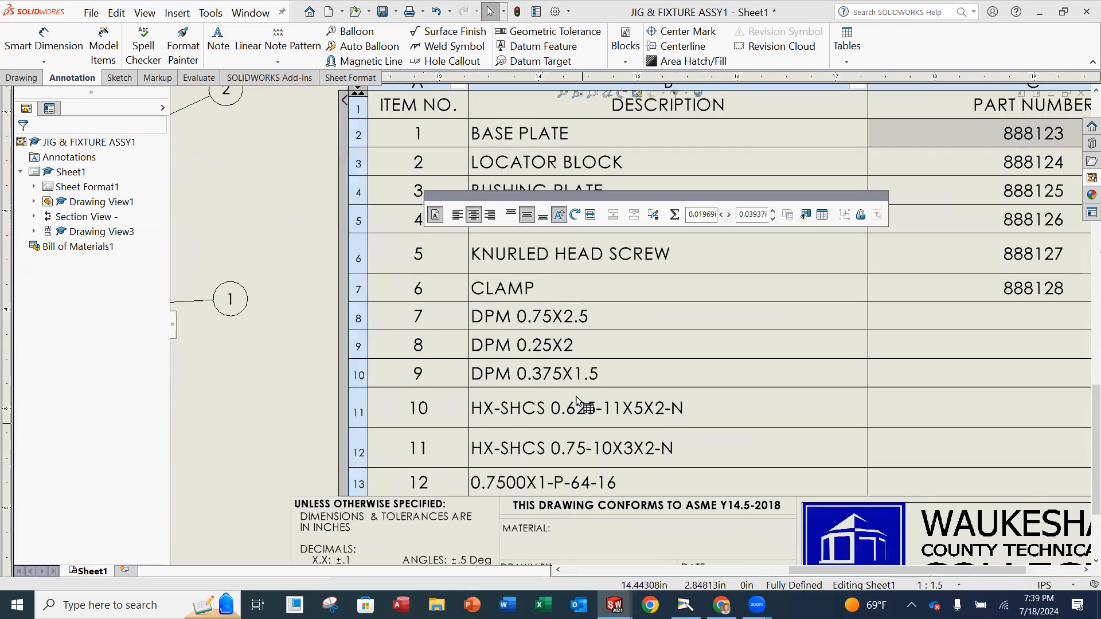
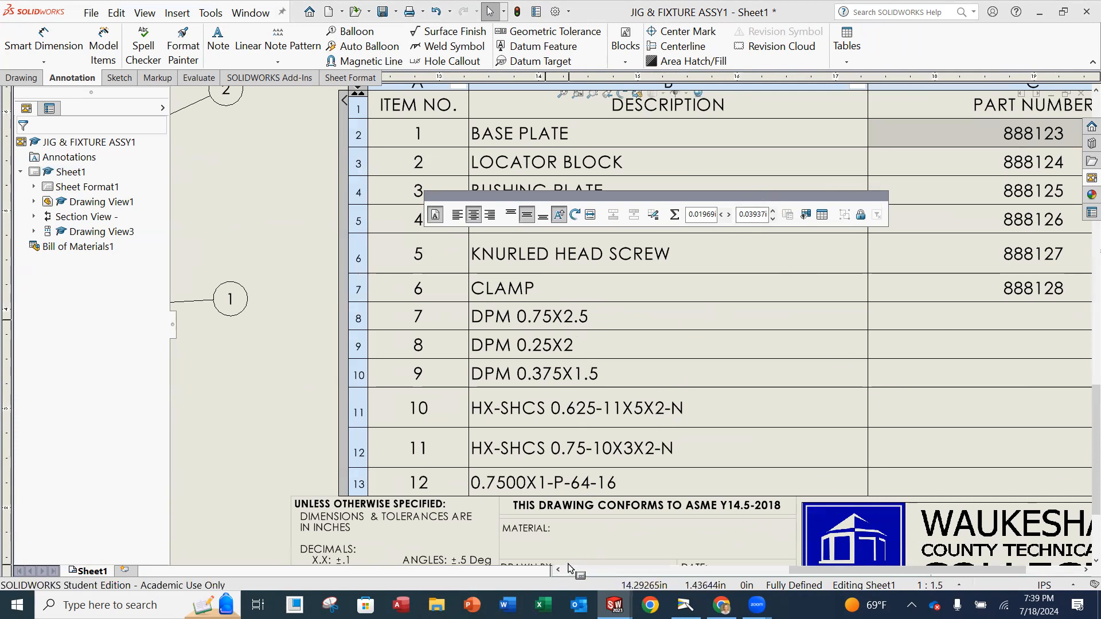
# Check the drawing number on the base plate print in the camera window, and return to the SOLIDWORKS assembly drawing.
pyautogui.moveTo(841, 574); pyautogui.dragTo(894, 573)
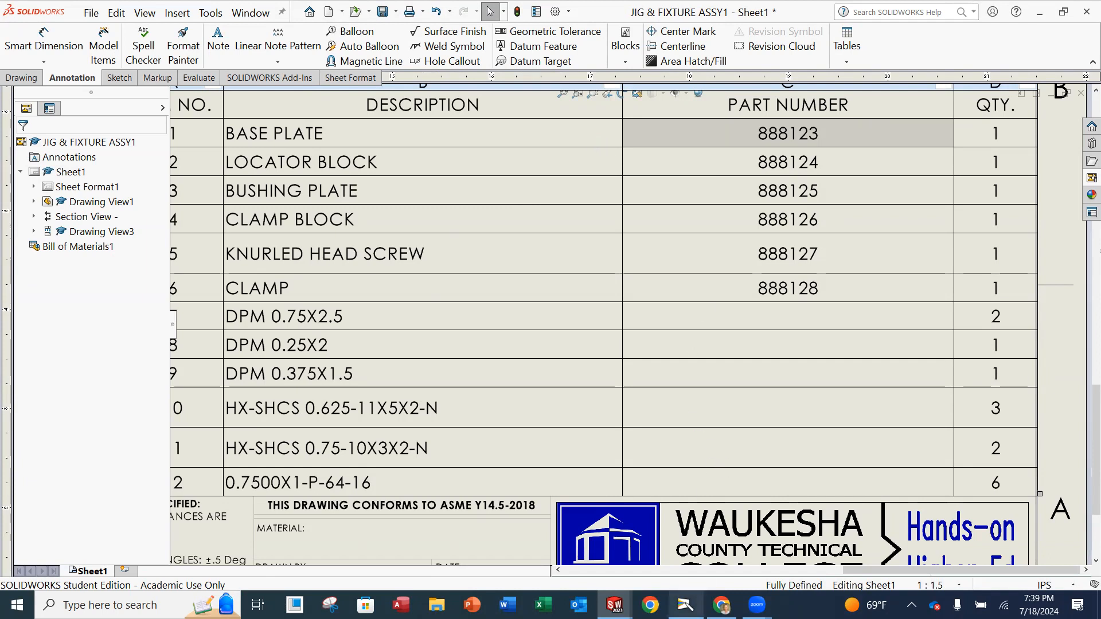
pyautogui.click(685, 605)
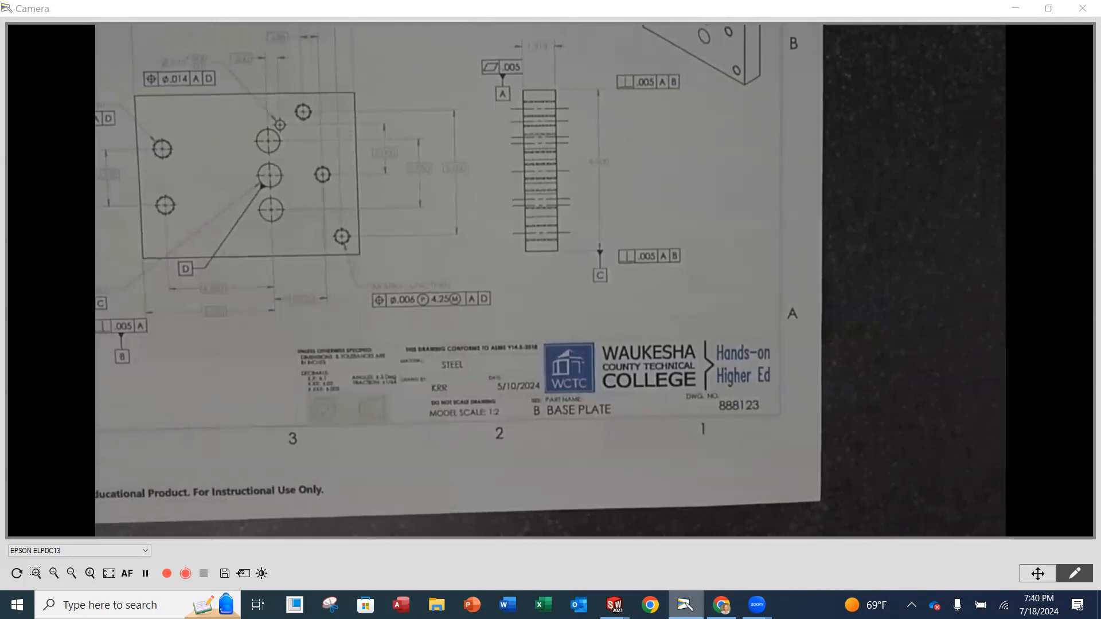
pyautogui.moveTo(685, 605)
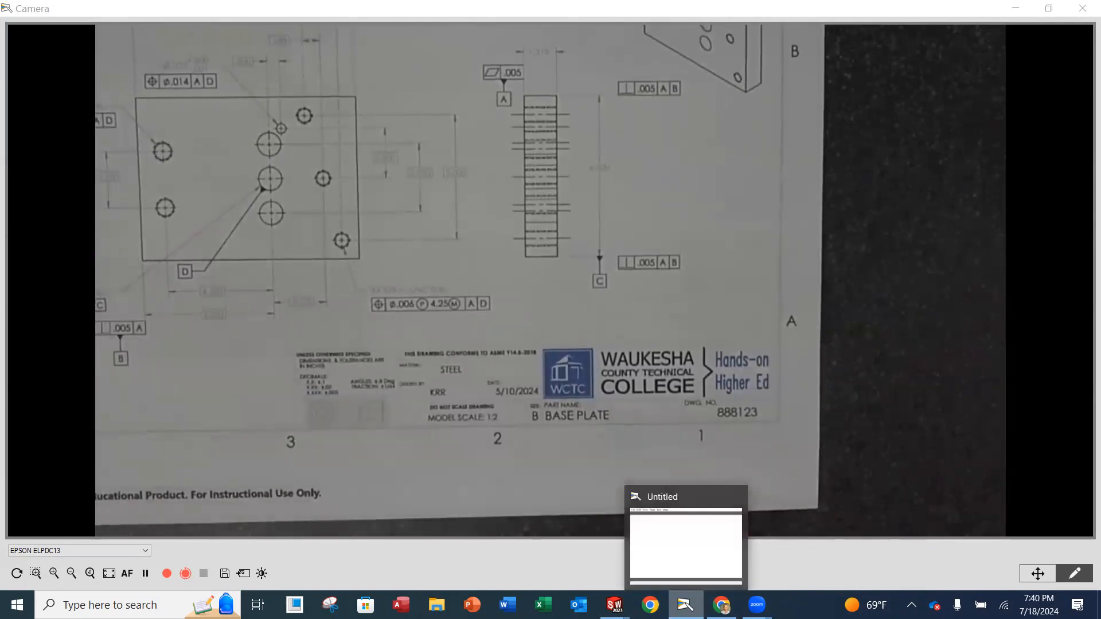
pyautogui.moveTo(614, 605)
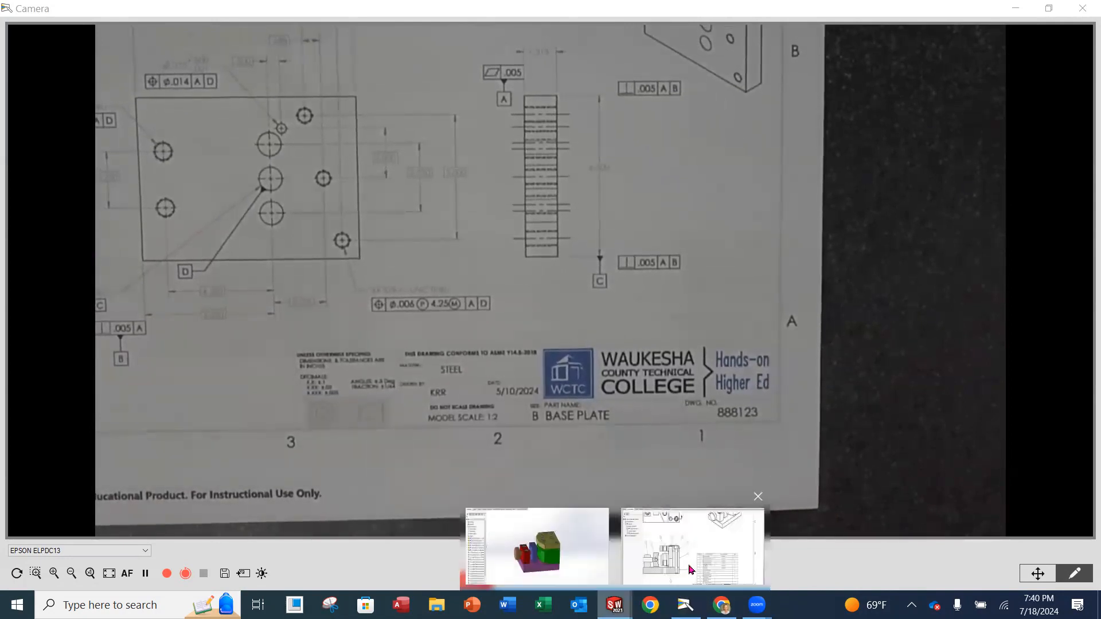
pyautogui.click(533, 544)
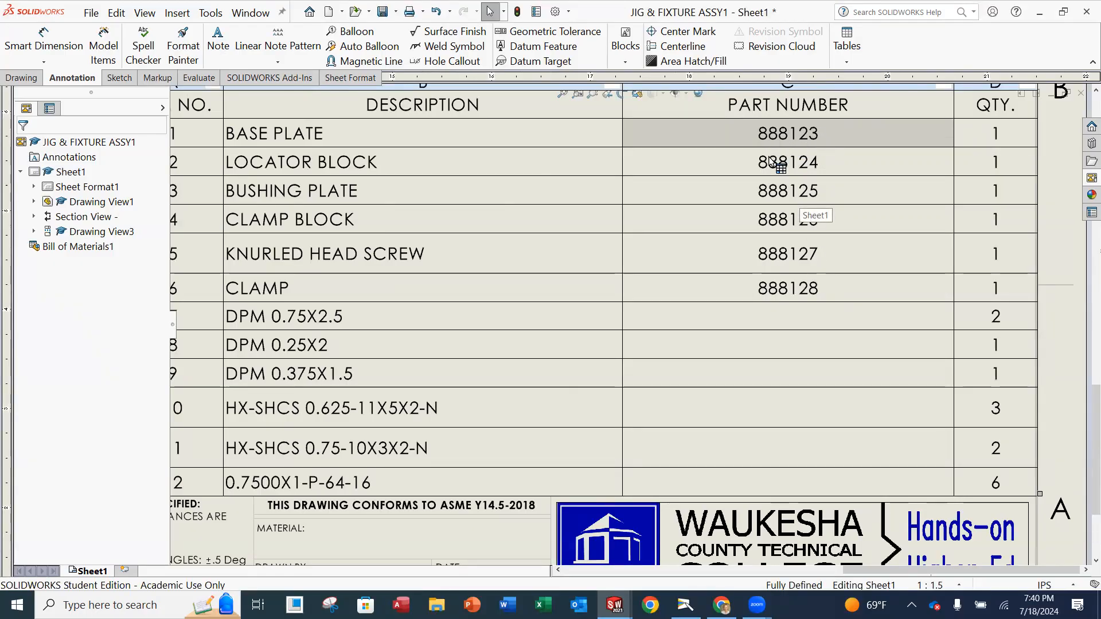
# Open the base plate and locator block part number cells for editing, keeping their links to the external models.
pyautogui.doubleClick(836, 138)
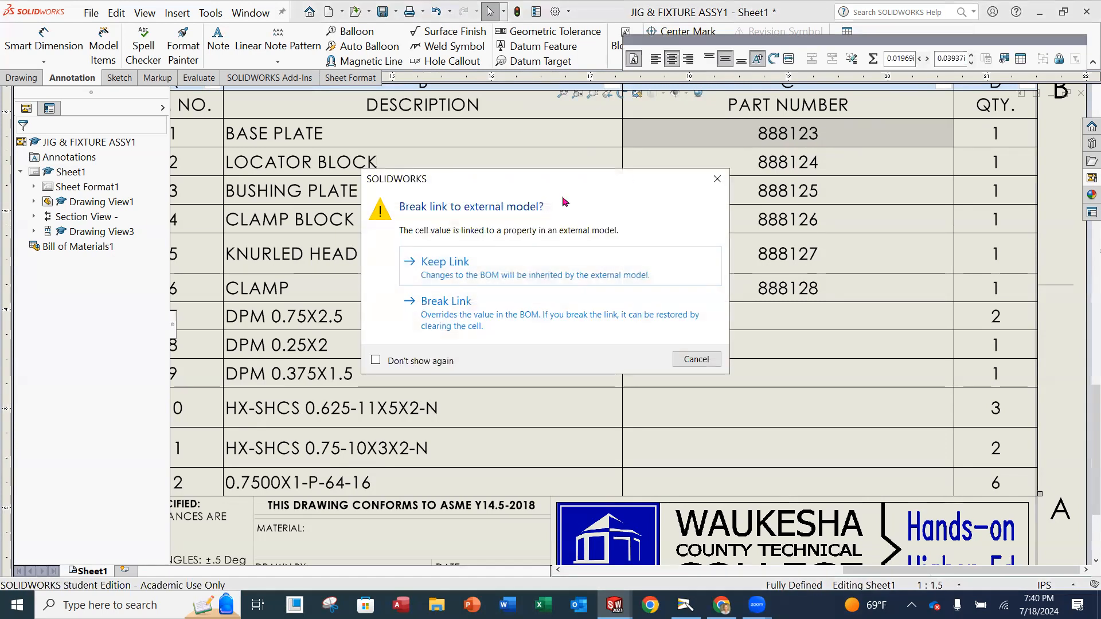
pyautogui.click(470, 268)
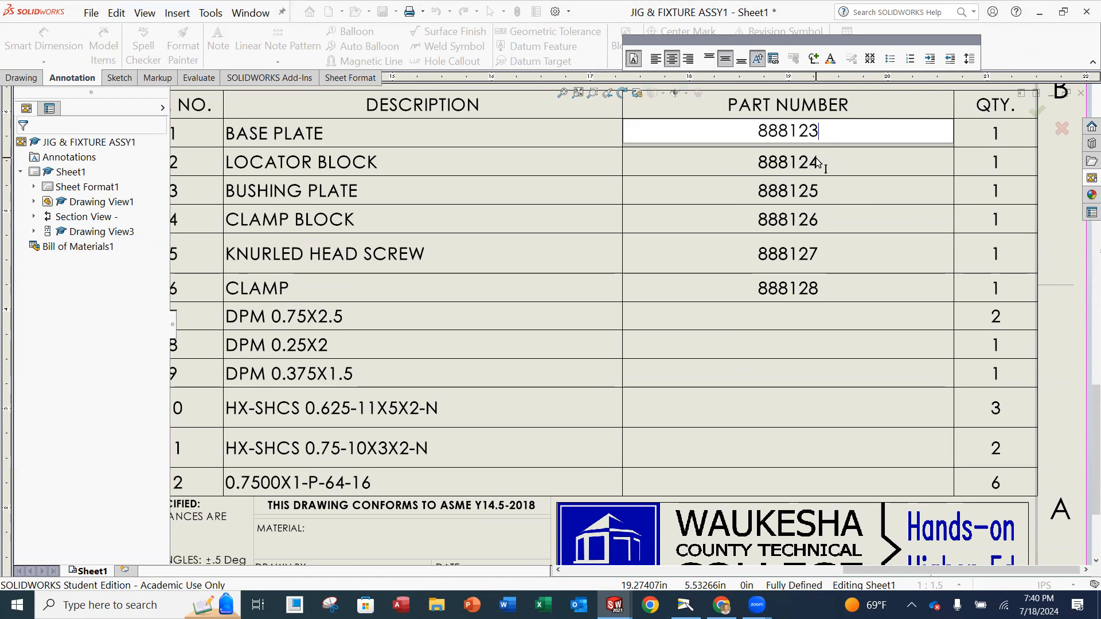
pyautogui.click(844, 165)
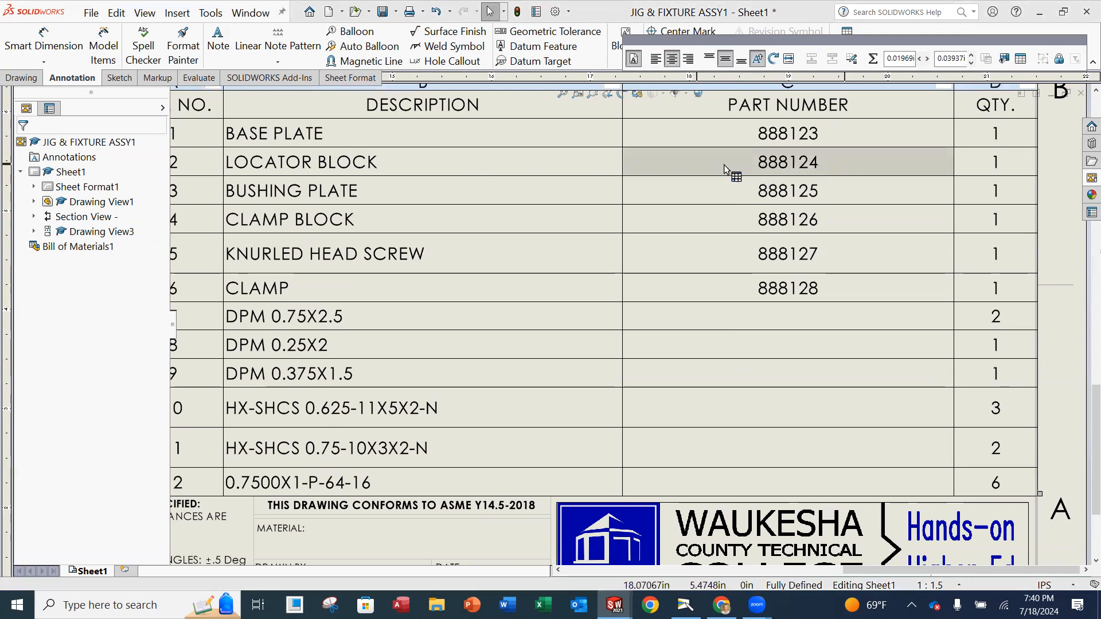
pyautogui.doubleClick(840, 169)
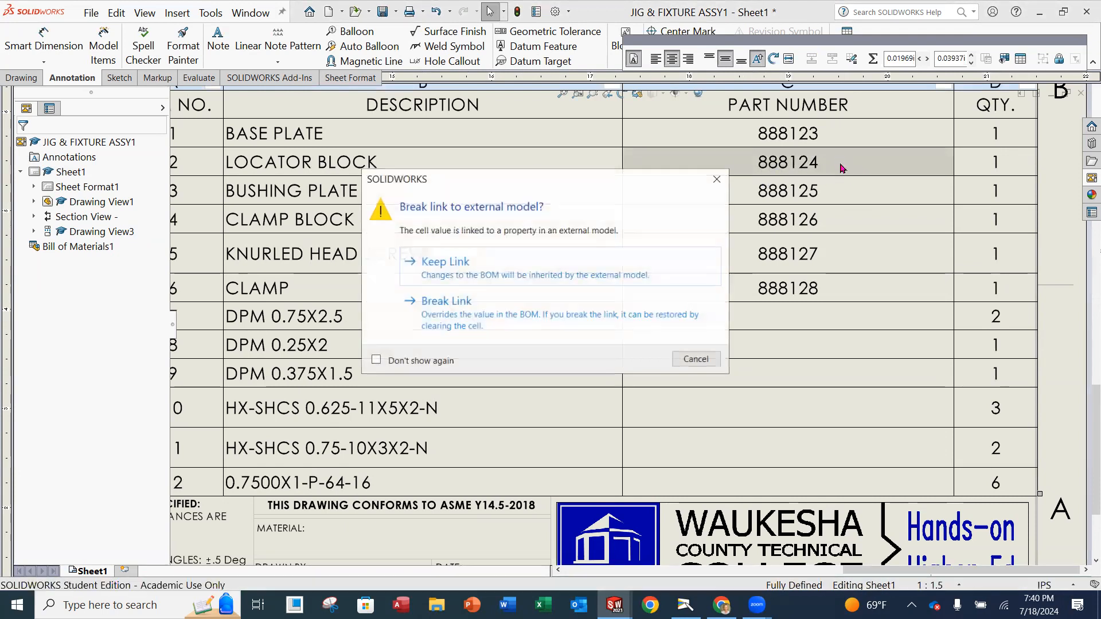
pyautogui.click(492, 274)
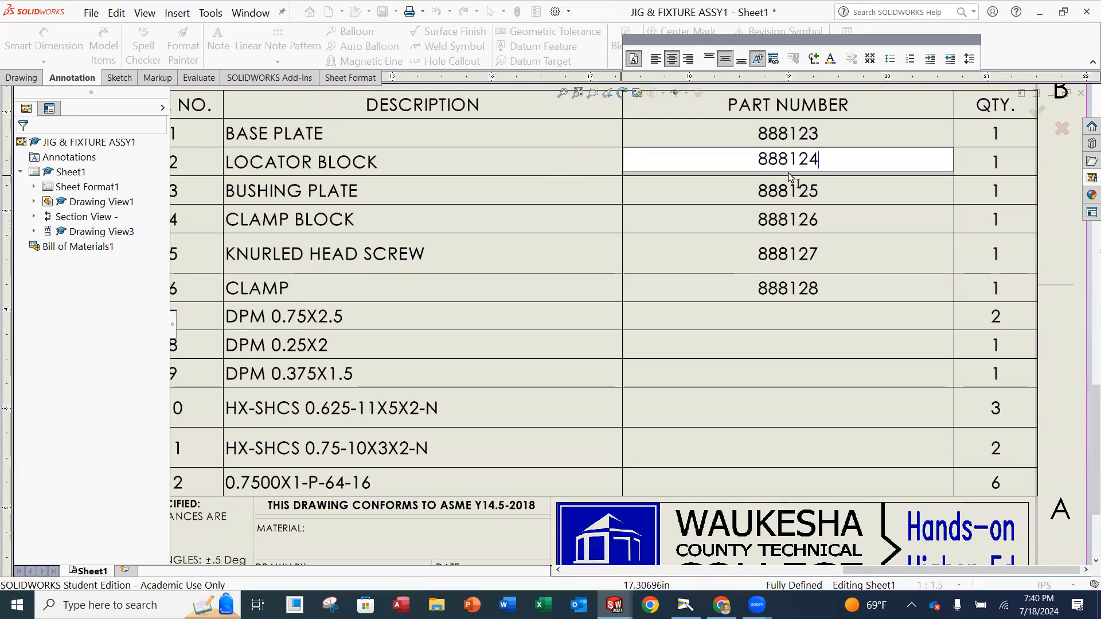
# Check the part number cells from bushing plate through clamp, keeping the clamp block's link to its external model.
pyautogui.click(805, 194)
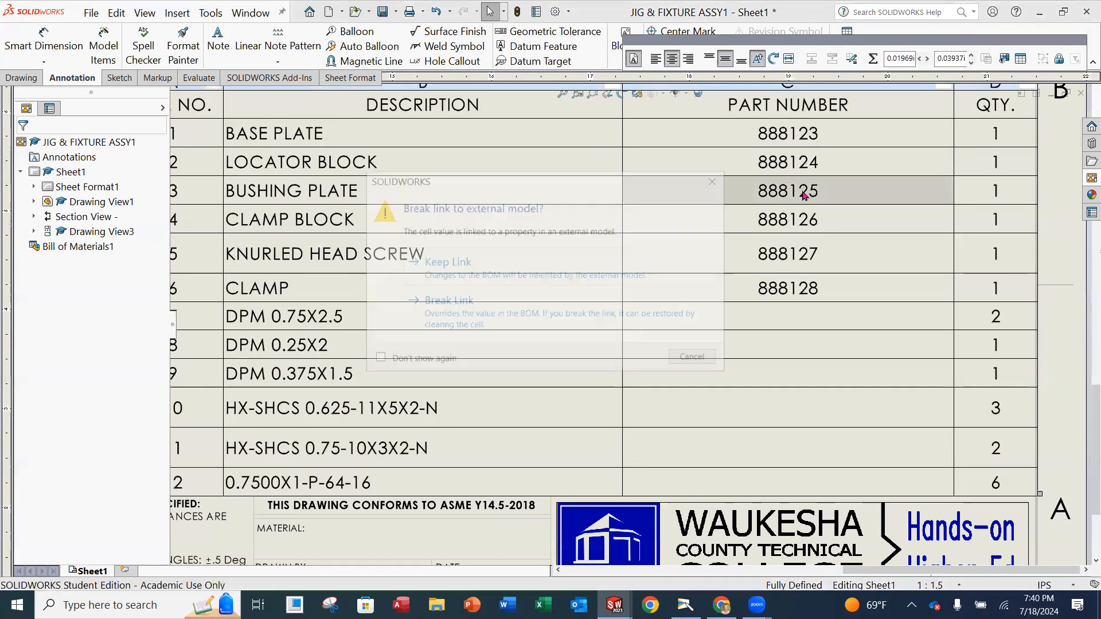
pyautogui.click(683, 358)
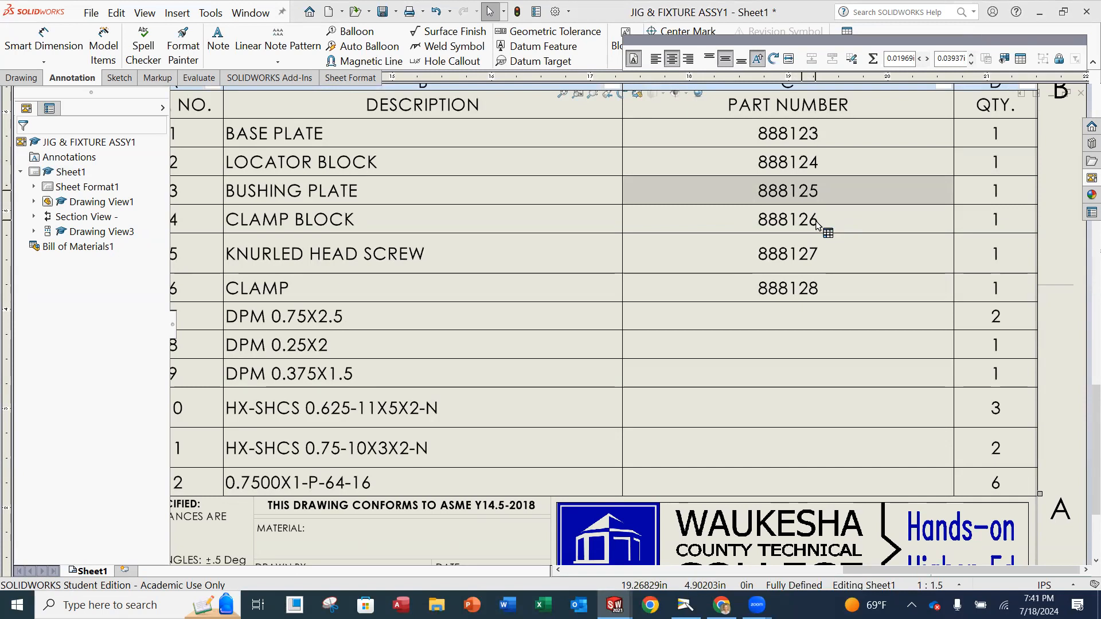
pyautogui.doubleClick(817, 224)
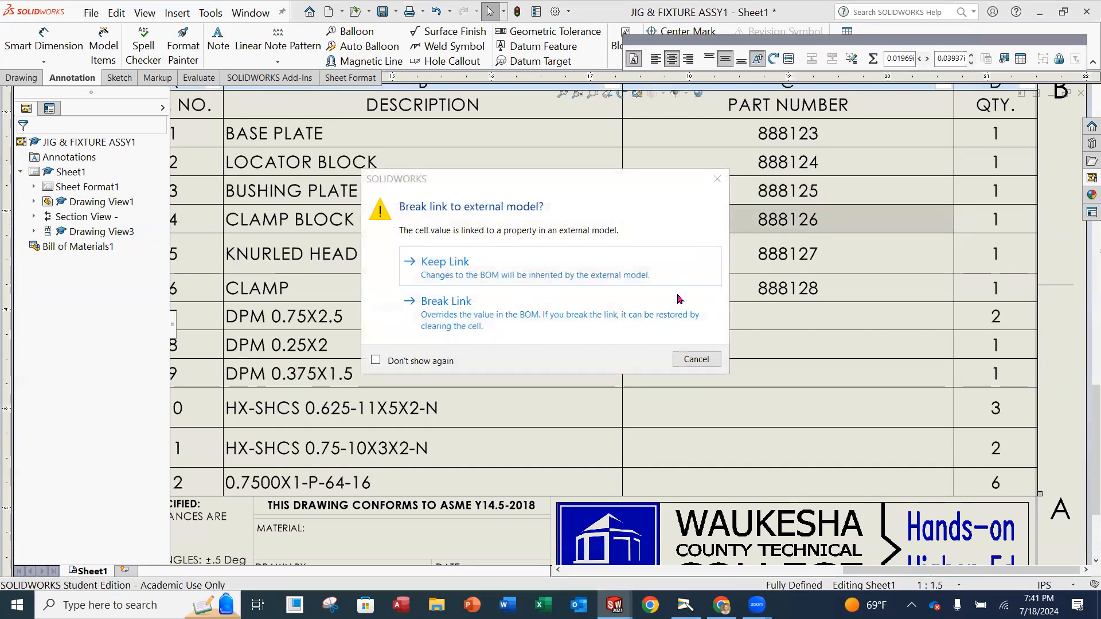
pyautogui.click(591, 269)
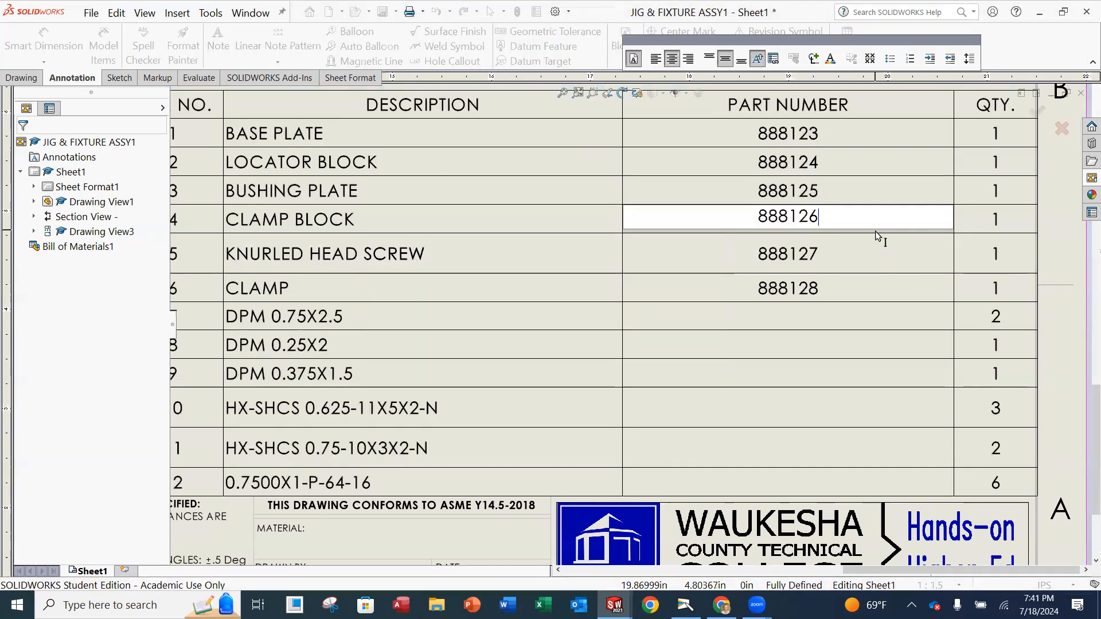
pyautogui.click(880, 258)
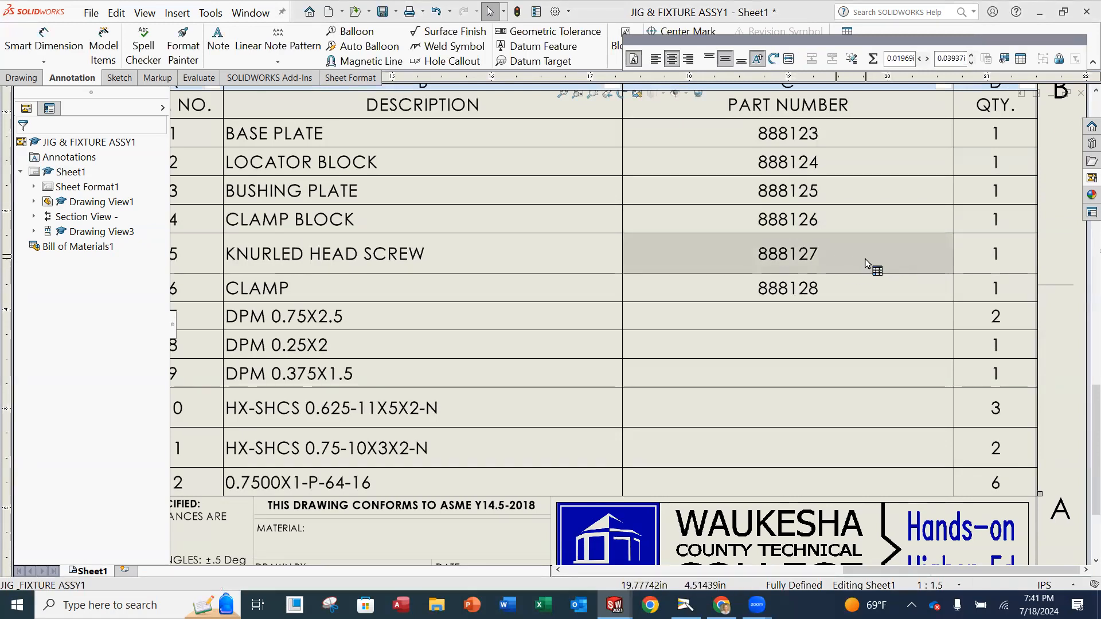
pyautogui.click(870, 295)
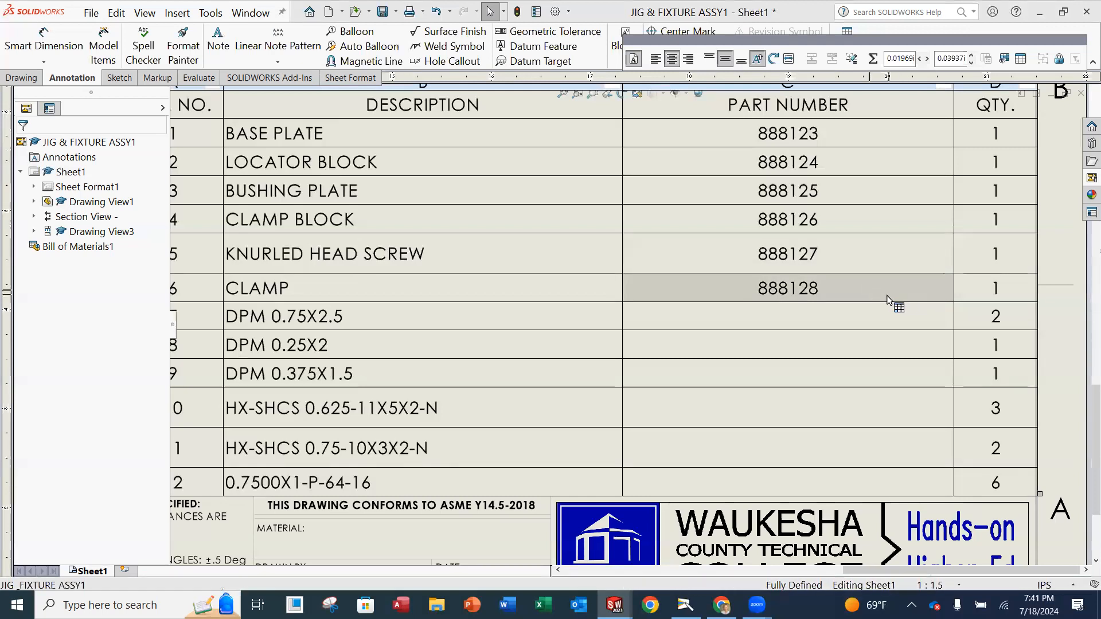
# Break the model link of item 7's description and replace it with DOWEL PIN .75 DIA X 2.5 LG.
pyautogui.scroll(1, 717, 274)
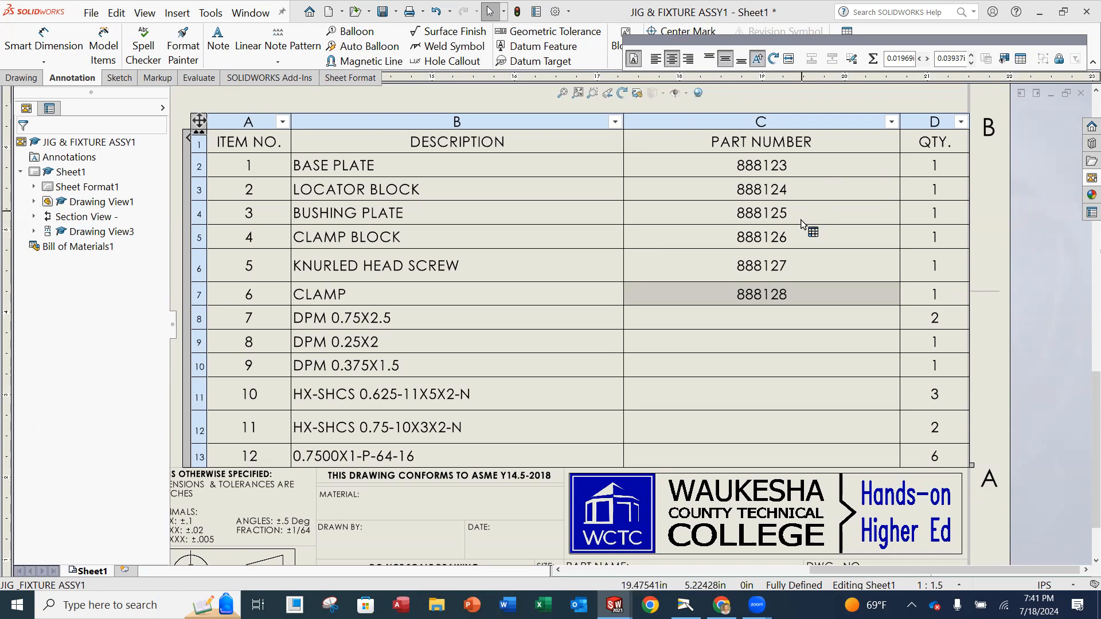
pyautogui.scroll(-2, 664, 319)
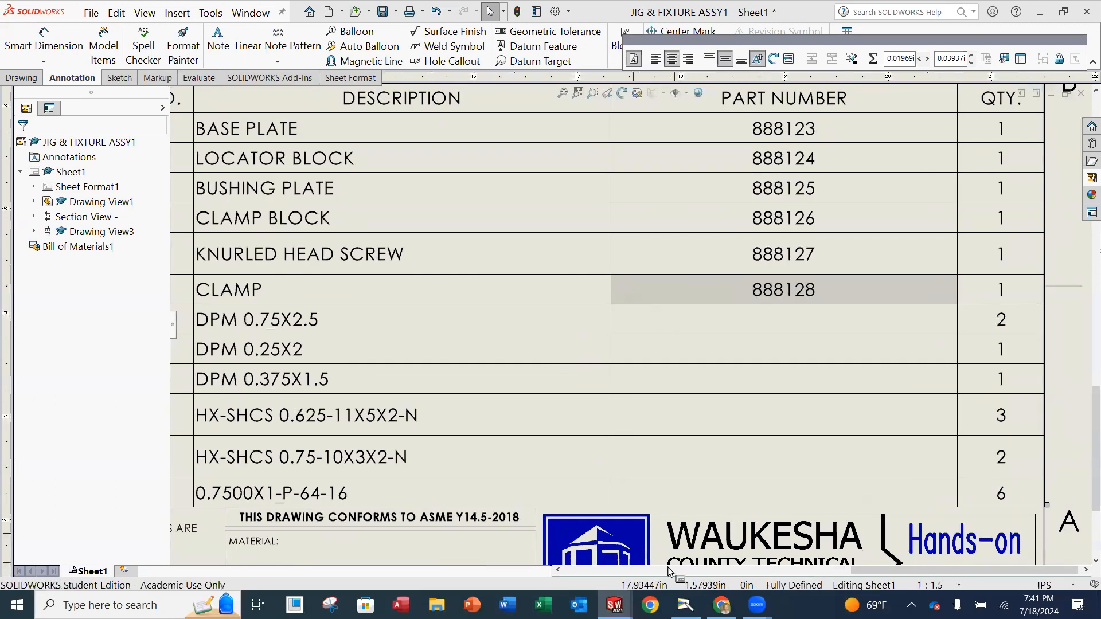
pyautogui.moveTo(891, 570)
pyautogui.mouseDown()
pyautogui.moveTo(799, 567)
pyautogui.moveTo(823, 567)
pyautogui.mouseUp()
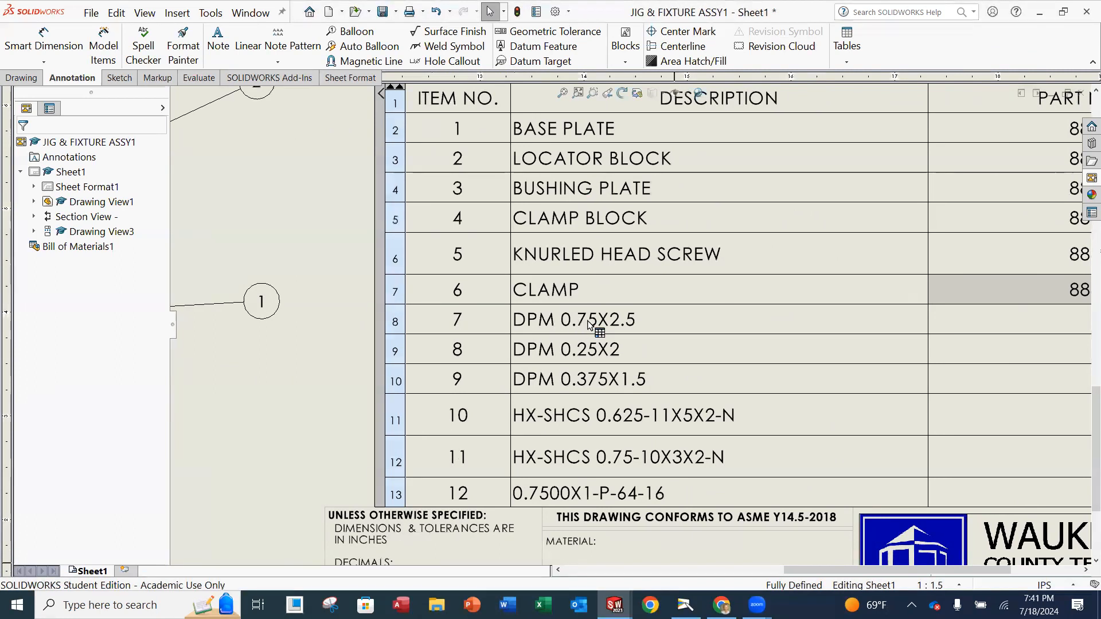
pyautogui.click(593, 327)
pyautogui.doubleClick(588, 324)
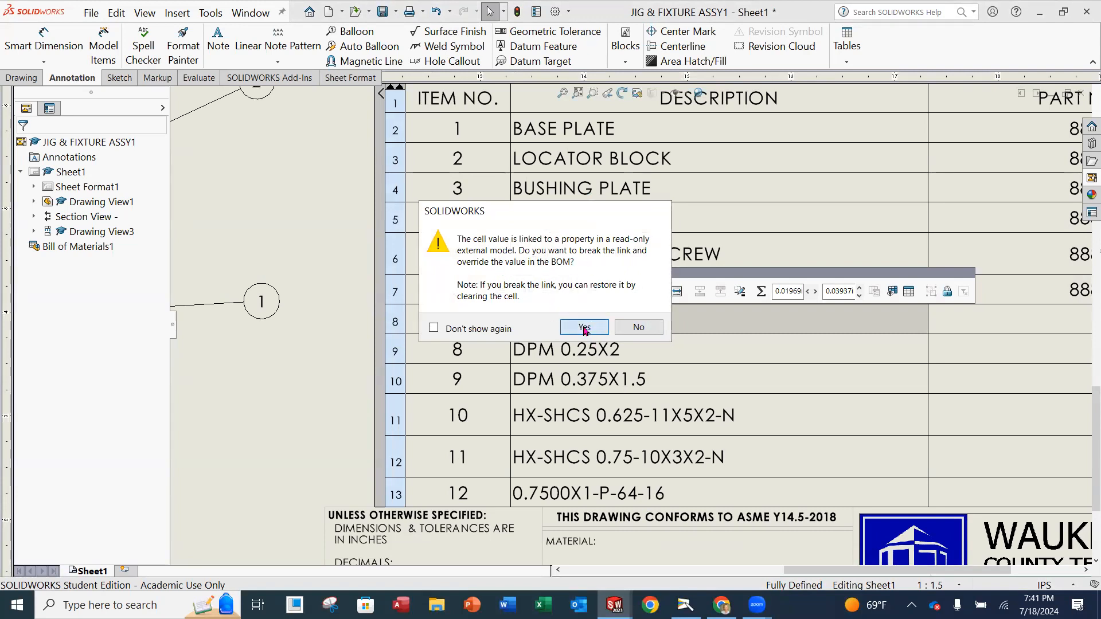
pyautogui.click(584, 325)
pyautogui.hotkey('ctrl', 'a')
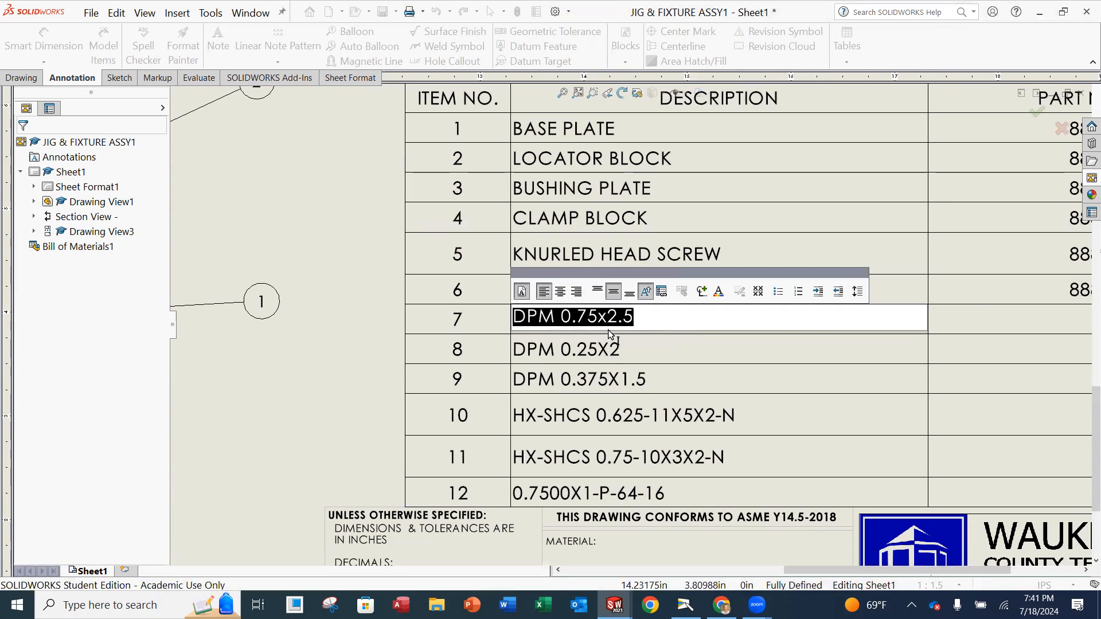
pyautogui.write('DOWEL PIN')
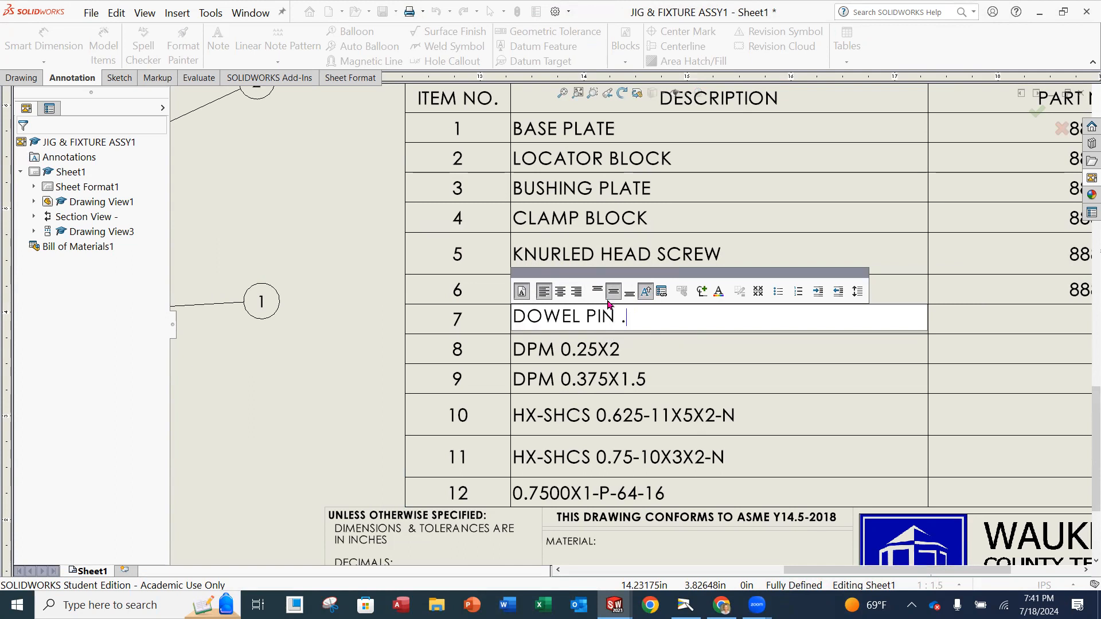
pyautogui.write(' .75 DIA X 2')
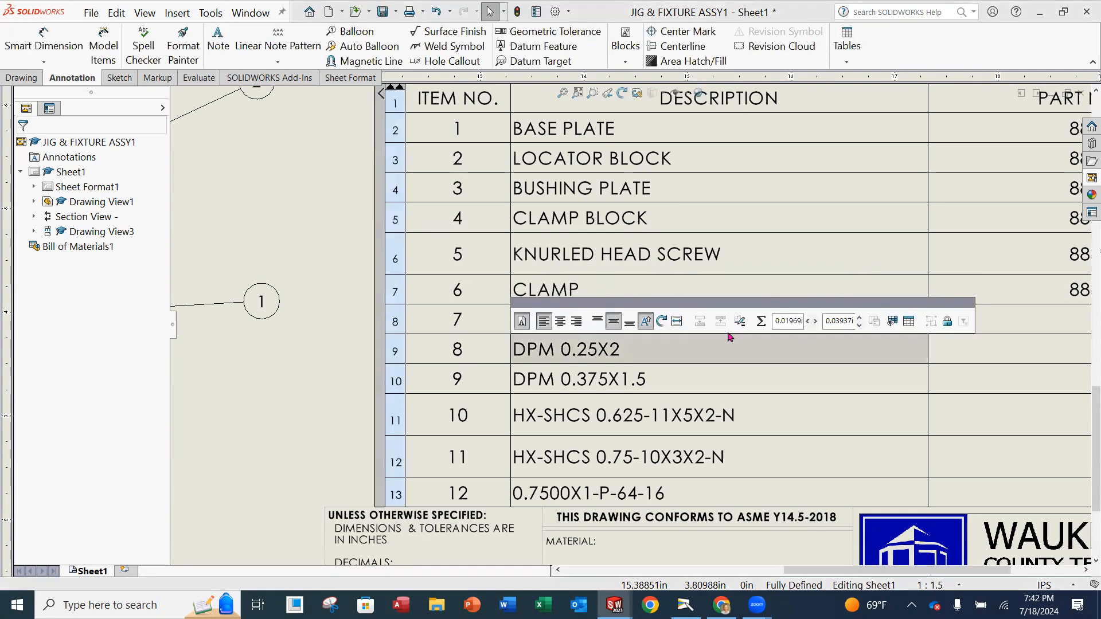
pyautogui.click(335, 252)
# Break the model link of item 8's description and replace it with DOWEL PIN .25 DIA X 2 LG.
pyautogui.moveTo(628, 372)
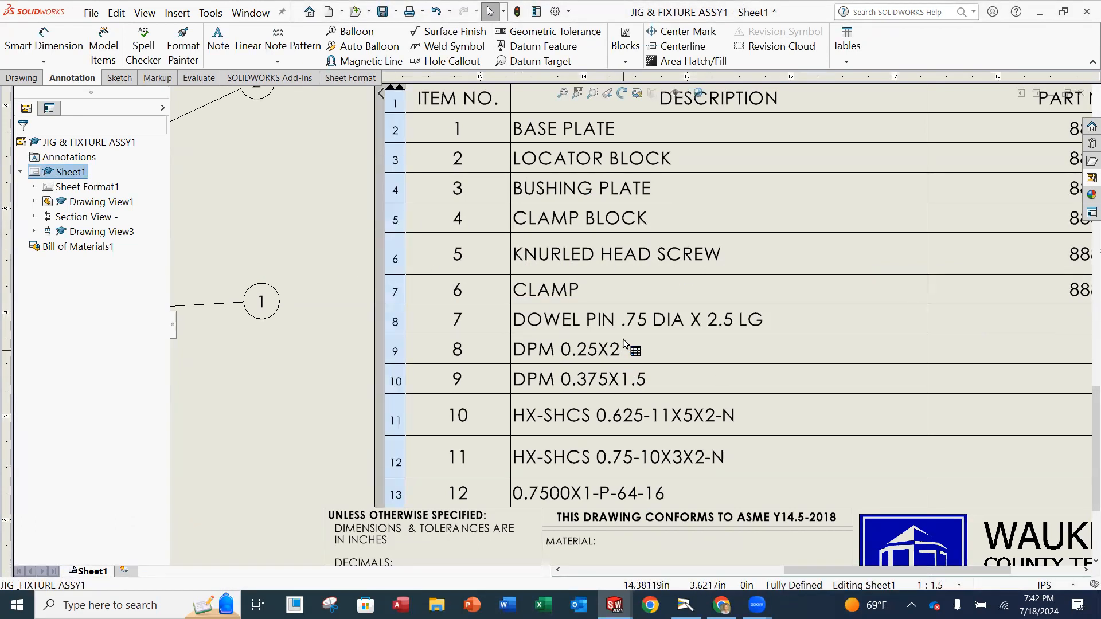
pyautogui.doubleClick(617, 359)
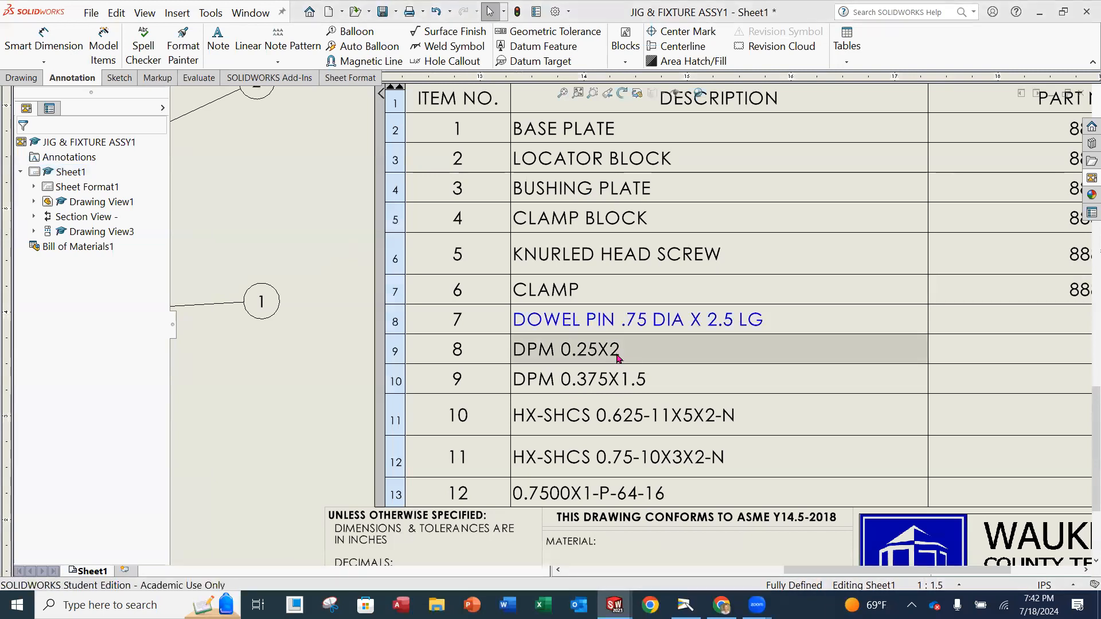
pyautogui.click(590, 329)
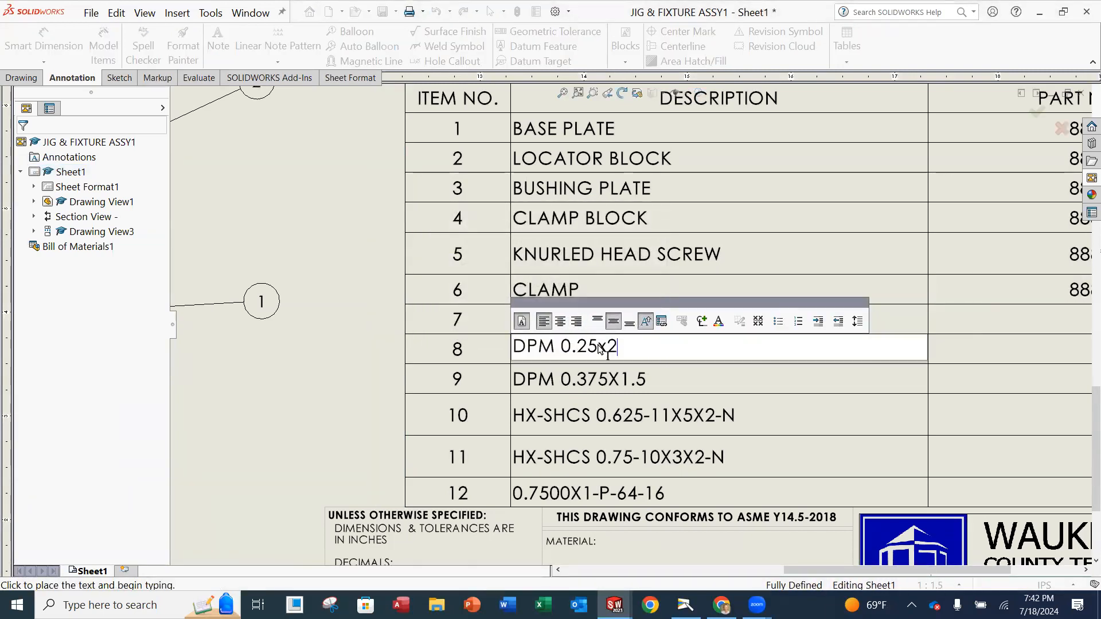
pyautogui.moveTo(603, 348); pyautogui.dragTo(498, 354)
pyautogui.write('DO')
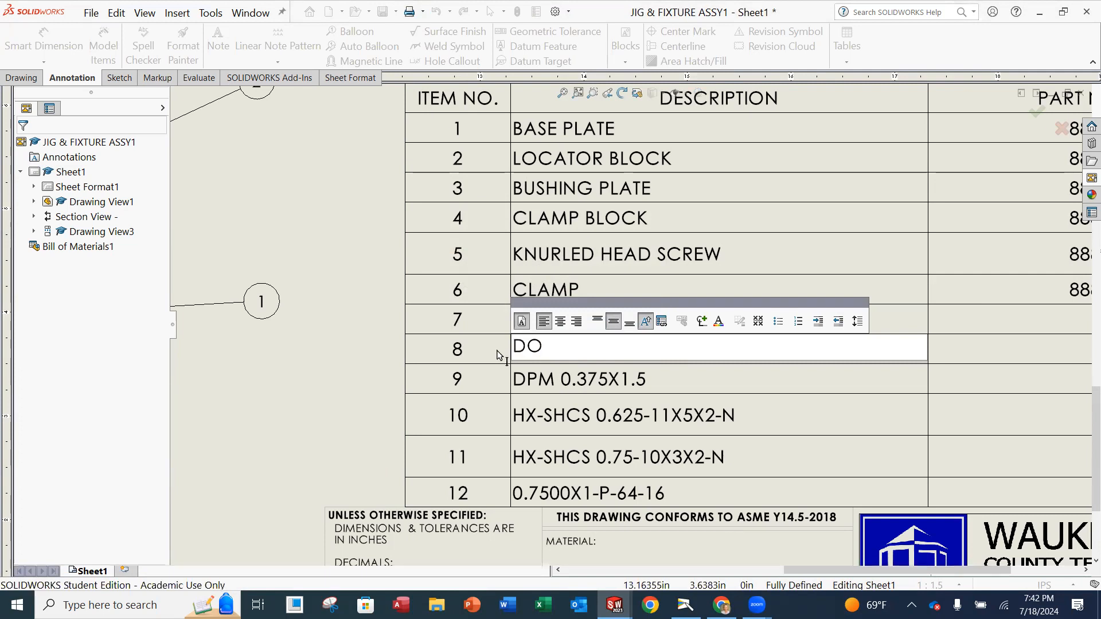
pyautogui.write('WEL PIN')
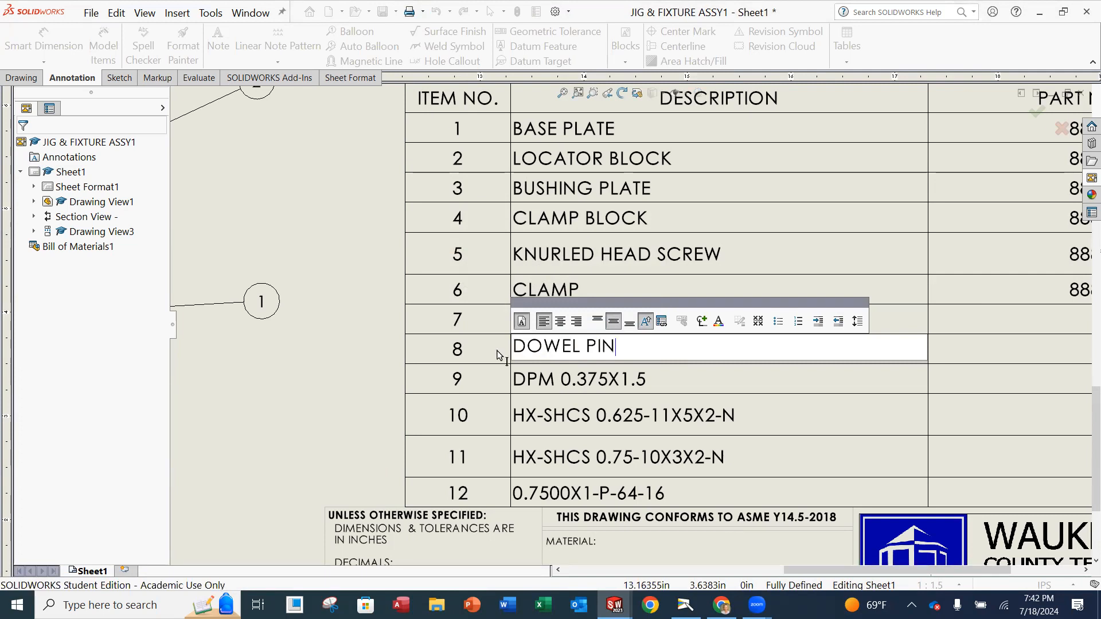
pyautogui.write(' .25 DIA X 2 LG')
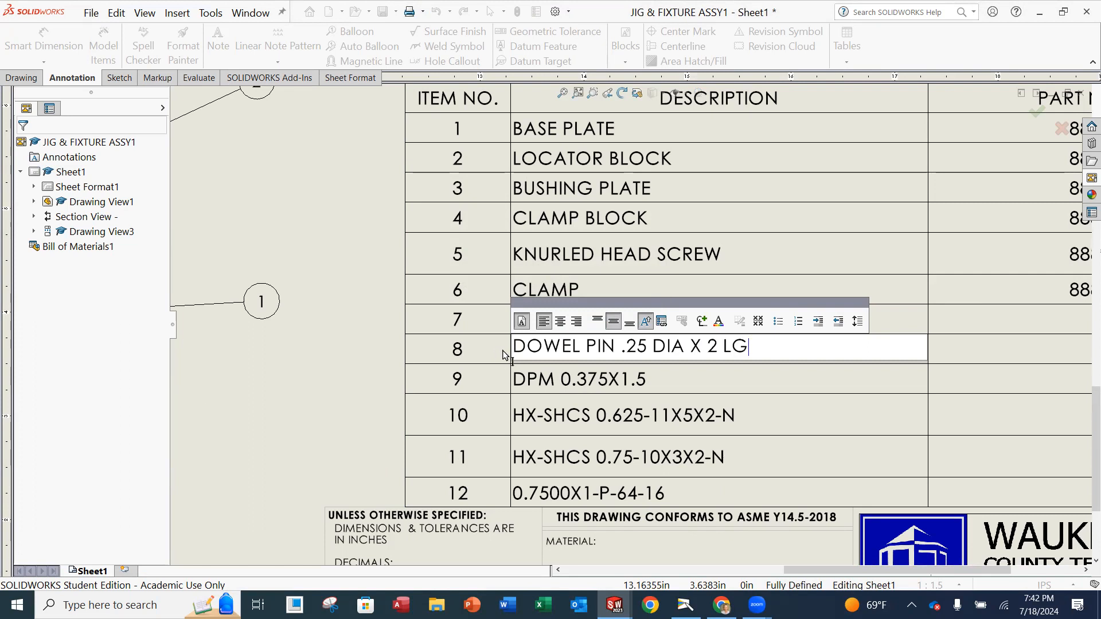
pyautogui.click(601, 365)
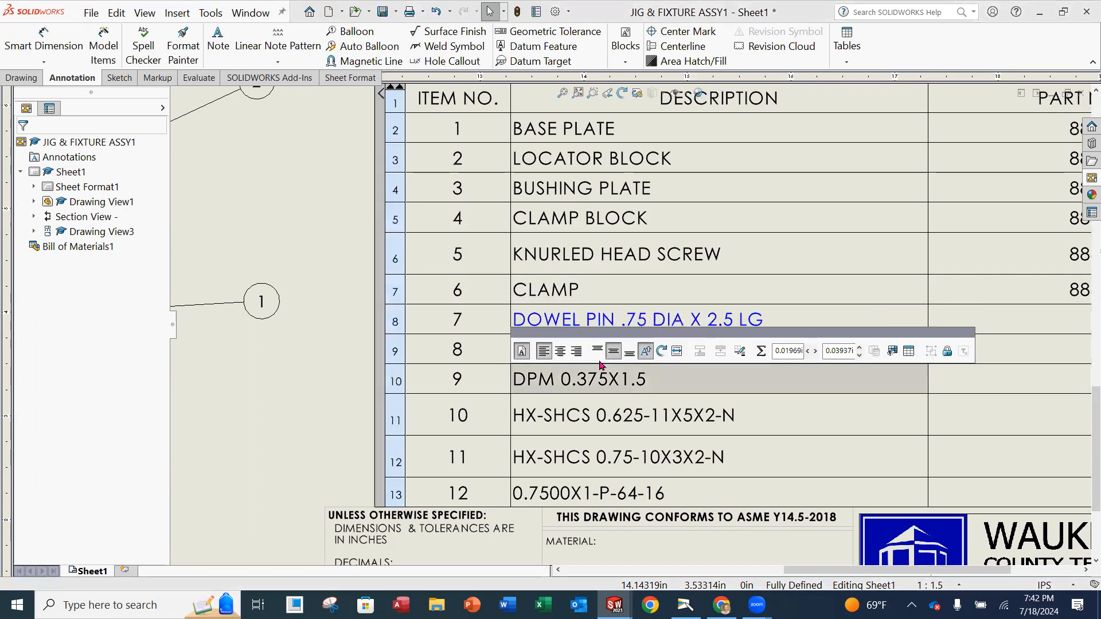
pyautogui.click(303, 282)
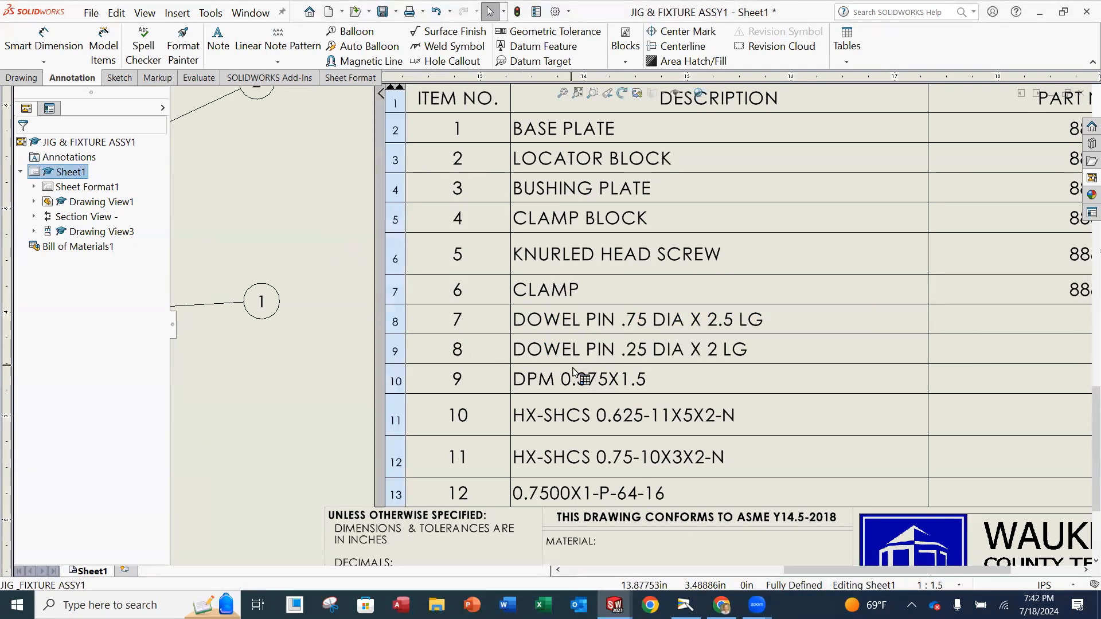
# Break the model link of item 9's description and replace it with DOWEL PIN .357 DIA X 1.5 LG.
pyautogui.click(596, 387)
pyautogui.doubleClick(597, 381)
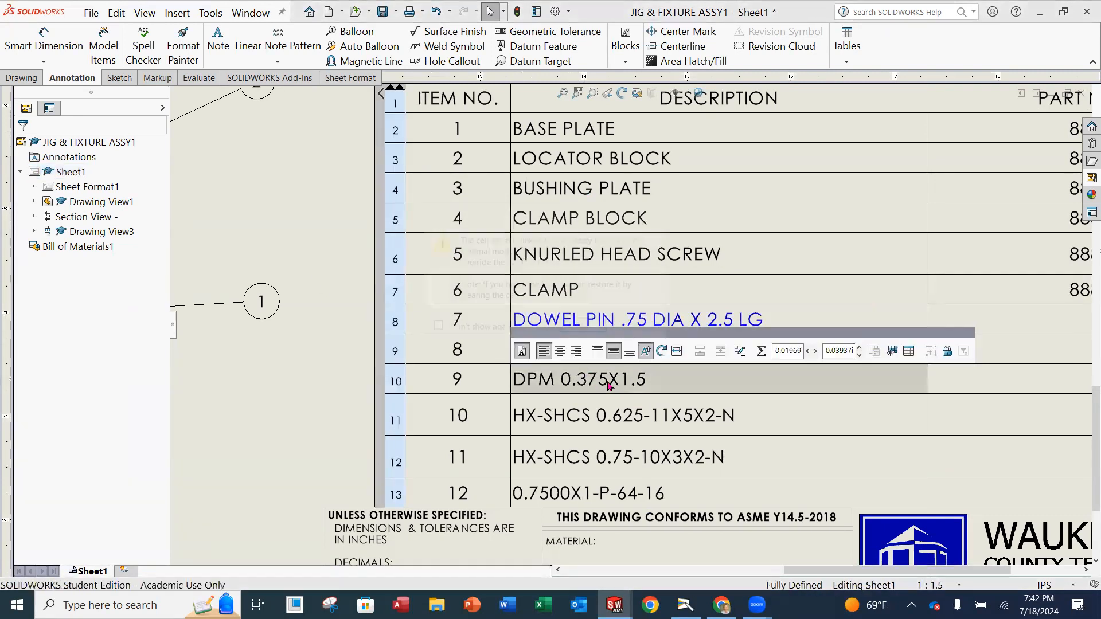
pyautogui.click(585, 326)
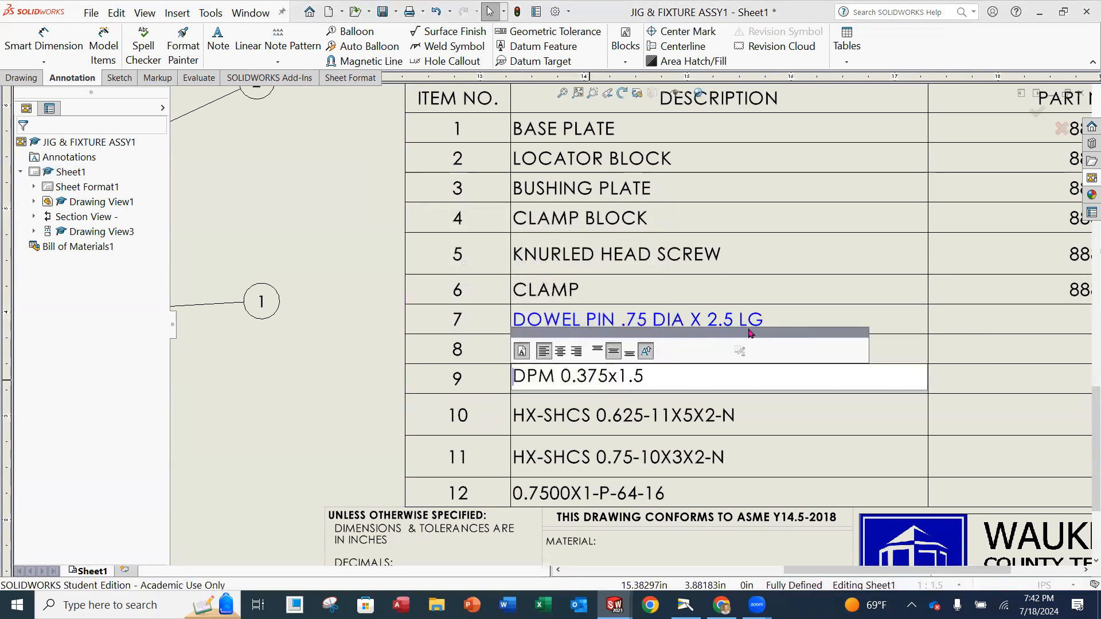
pyautogui.moveTo(651, 381); pyautogui.dragTo(492, 386)
pyautogui.write('DOWL')
pyautogui.press('BackSpace')
pyautogui.write('EL POIN')
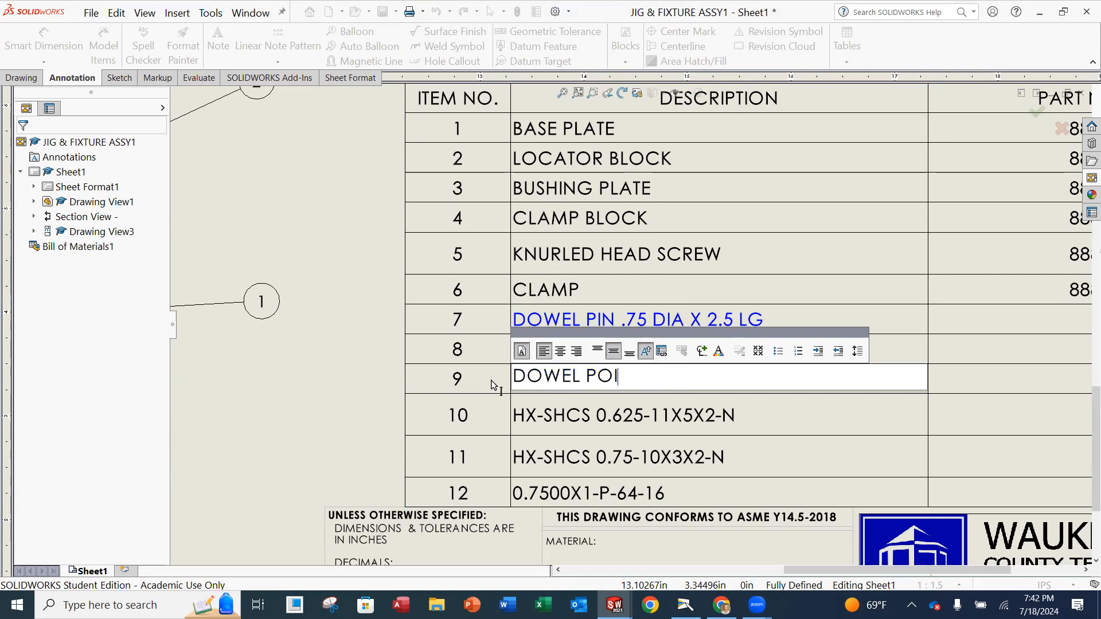
pyautogui.press('BackSpace')
pyautogui.press('BackSpace')
pyautogui.press('BackSpace')
pyautogui.write('IN .357 IDA')
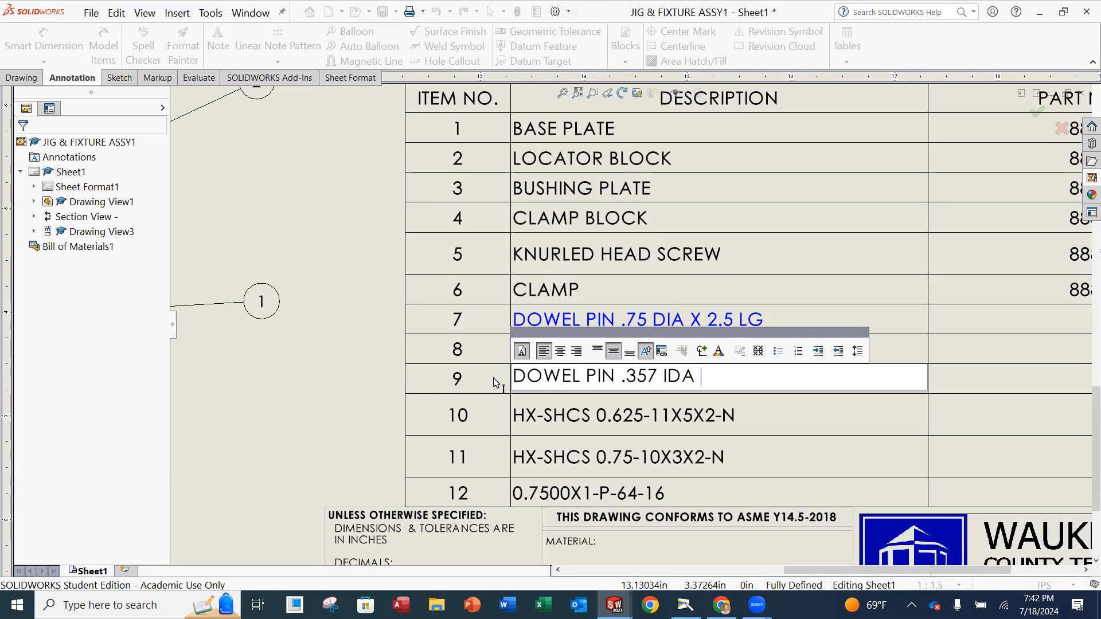
pyautogui.press('BackSpace')
pyautogui.press('BackSpace')
pyautogui.press('BackSpace')
pyautogui.press('BackSpace')
pyautogui.write('DIA X 1.5 LG')
pyautogui.click(497, 382)
pyautogui.click(313, 292)
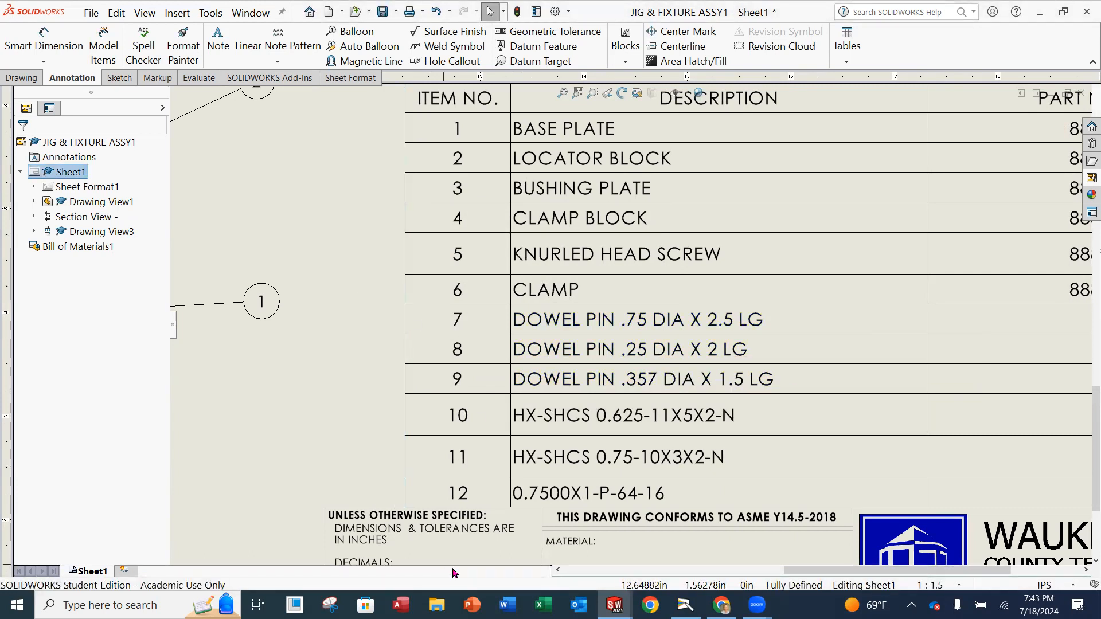
# Break the model link of item 10's description and replace it with .625-11 X 5 LG SOC HD CAP SCREW.
pyautogui.doubleClick(644, 423)
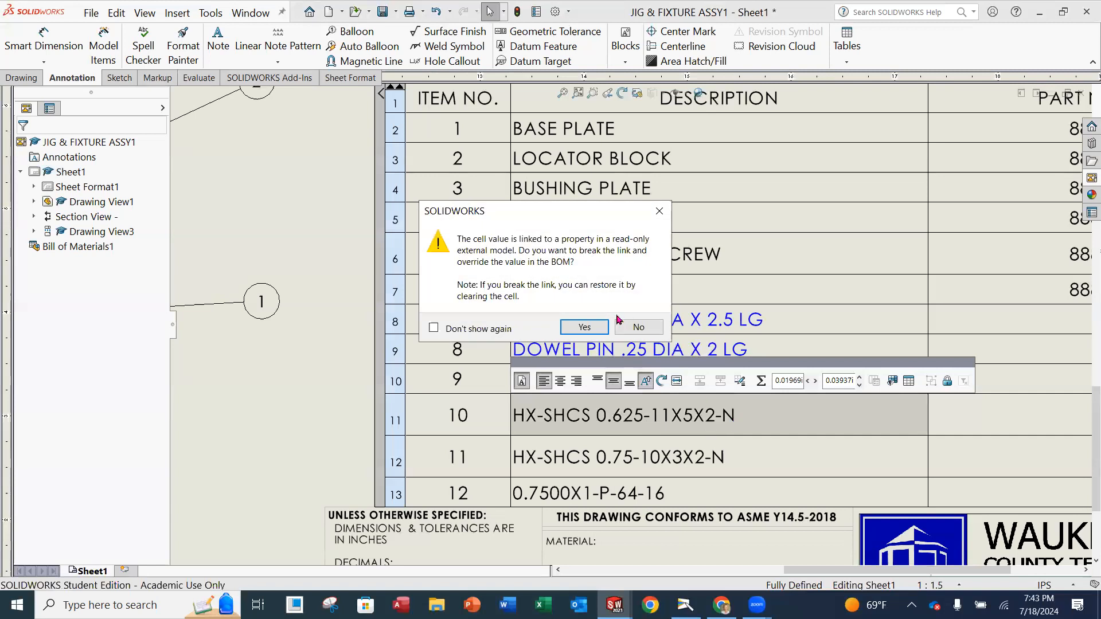
pyautogui.click(584, 327)
pyautogui.moveTo(745, 408); pyautogui.dragTo(513, 421)
pyautogui.press('BackSpace')
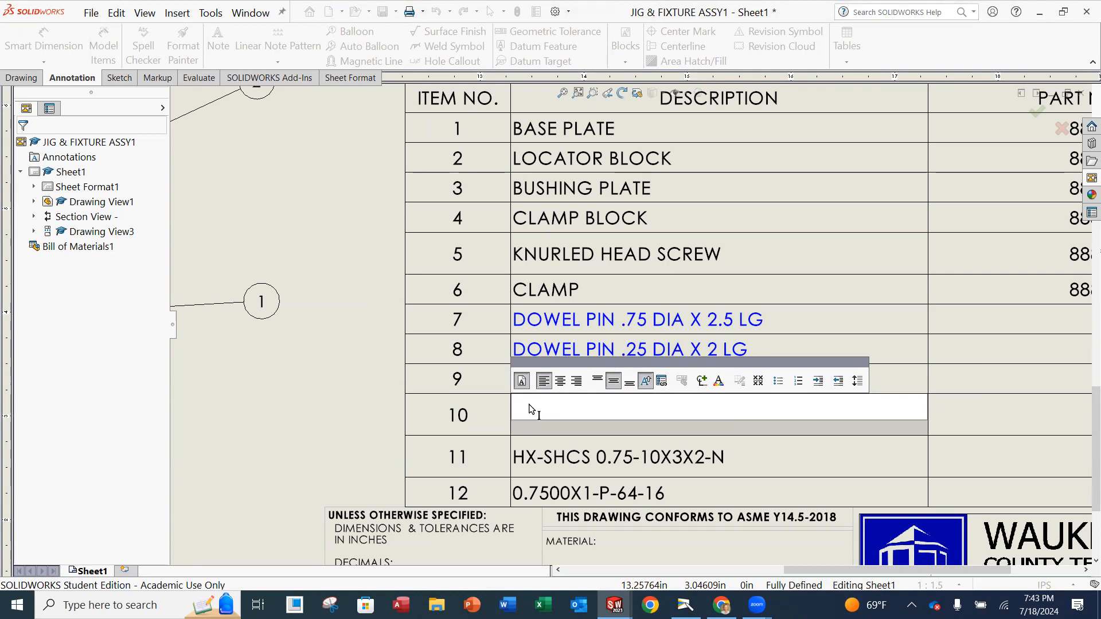
pyautogui.write('.625')
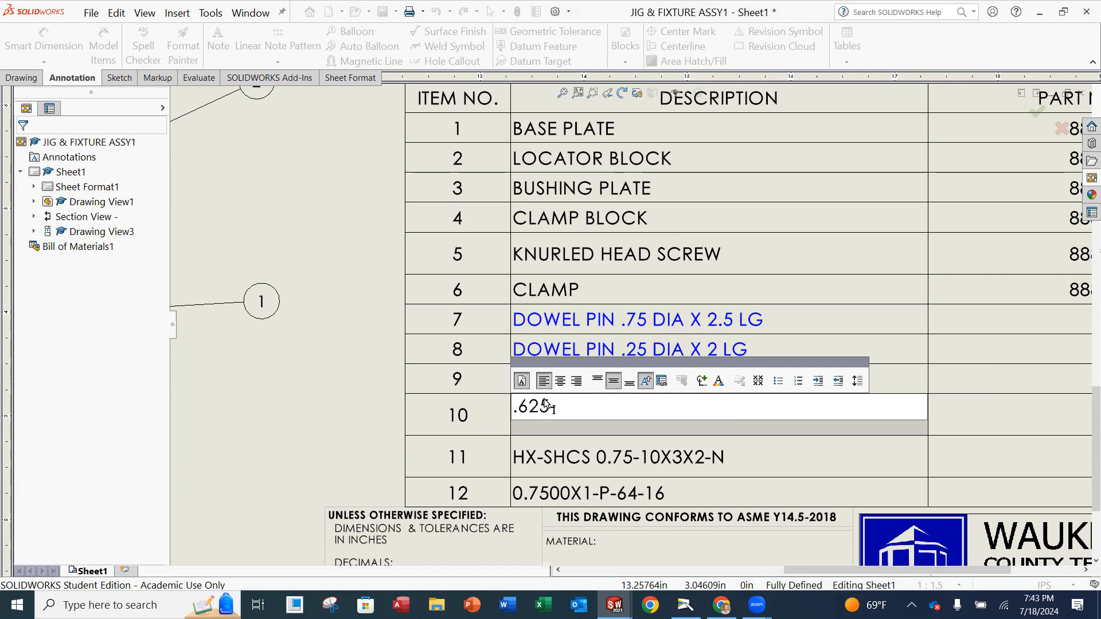
pyautogui.write('-11')
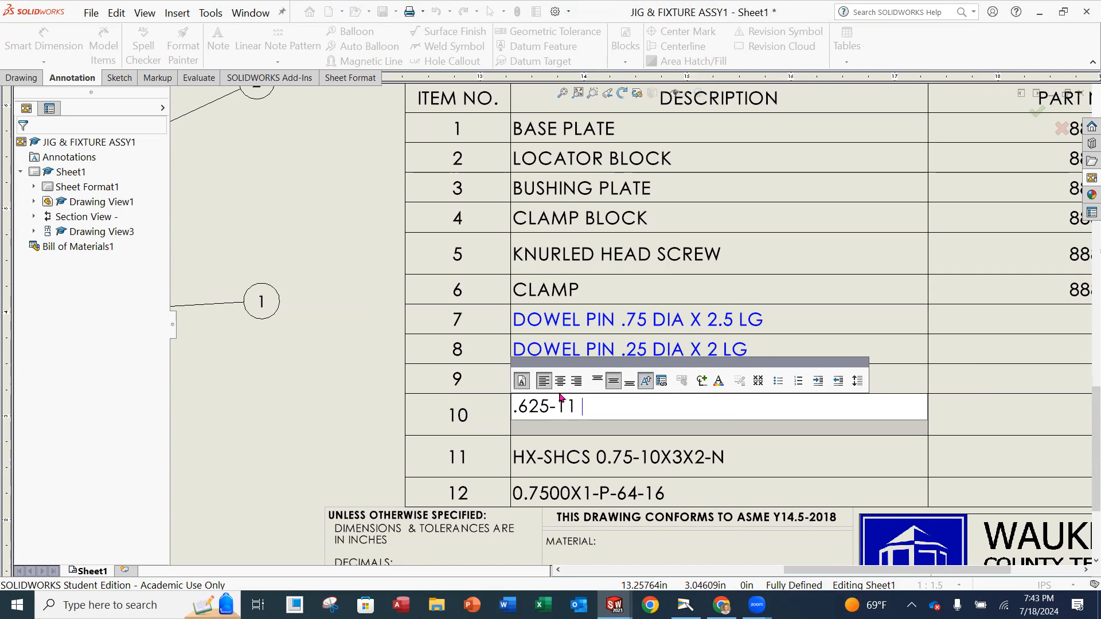
pyautogui.write('X 5 LG SOC HD')
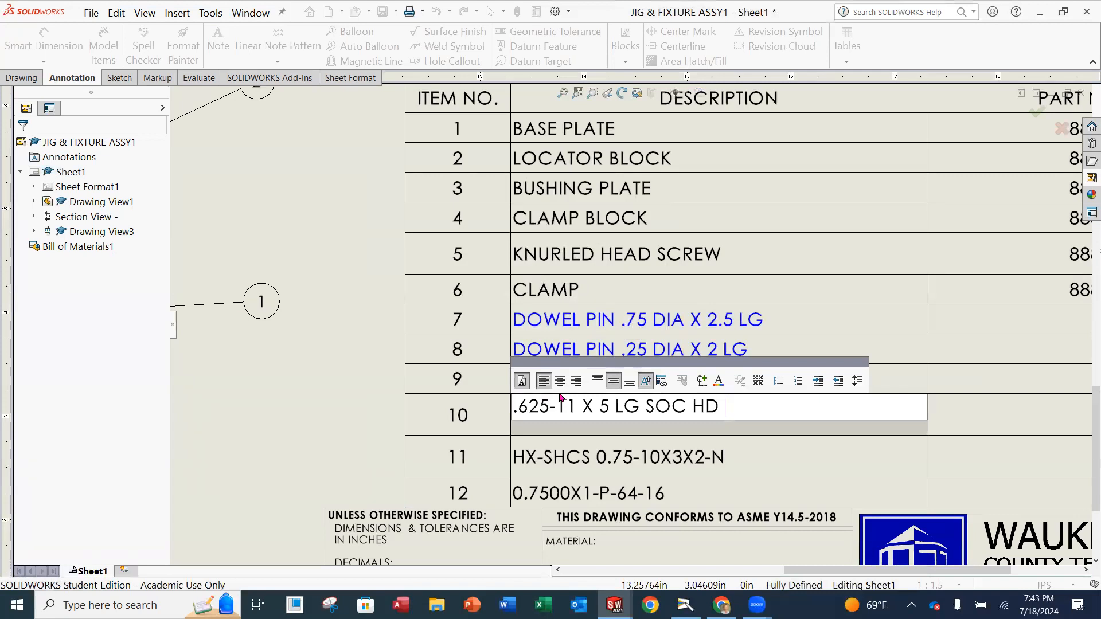
pyautogui.write('CAP SCR')
pyautogui.press('BackSpace')
pyautogui.write('EW')
pyautogui.press('Return')
pyautogui.click(261, 424)
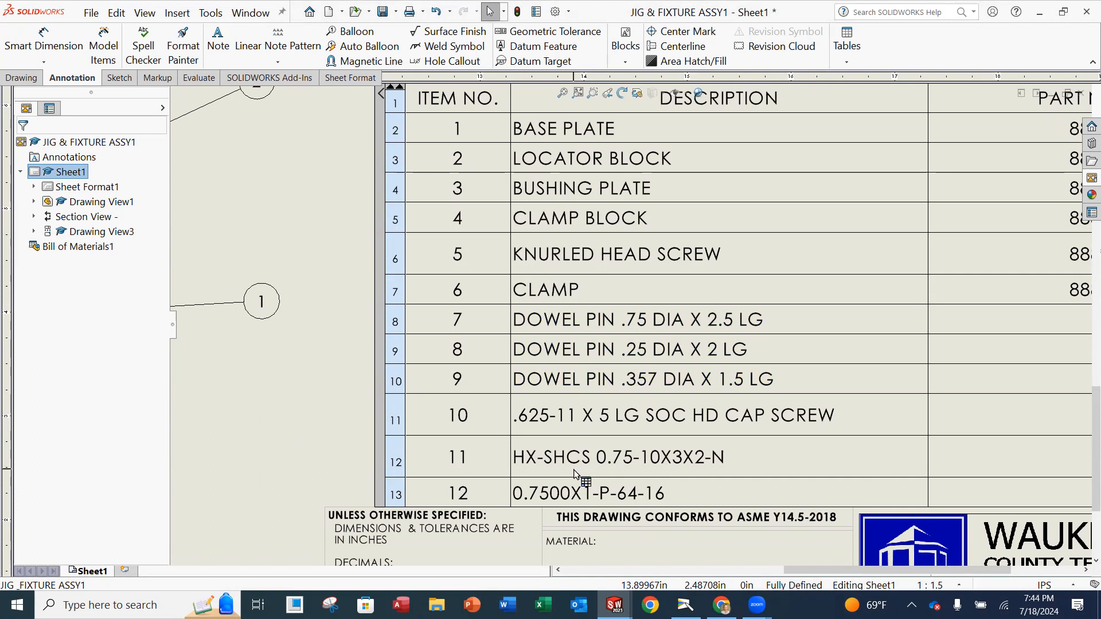
# Break the model link of item 11's description and replace it with .75-10 X 3 LG SOC HD CAP SCREW.
pyautogui.doubleClick(669, 468)
pyautogui.click(600, 331)
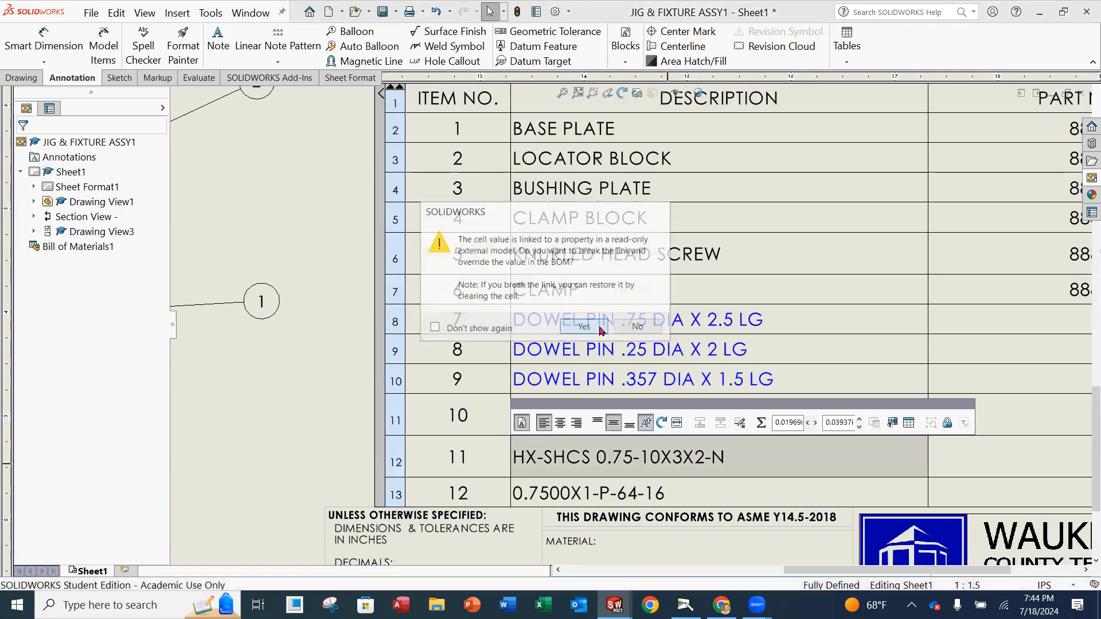
pyautogui.moveTo(721, 448); pyautogui.dragTo(498, 454)
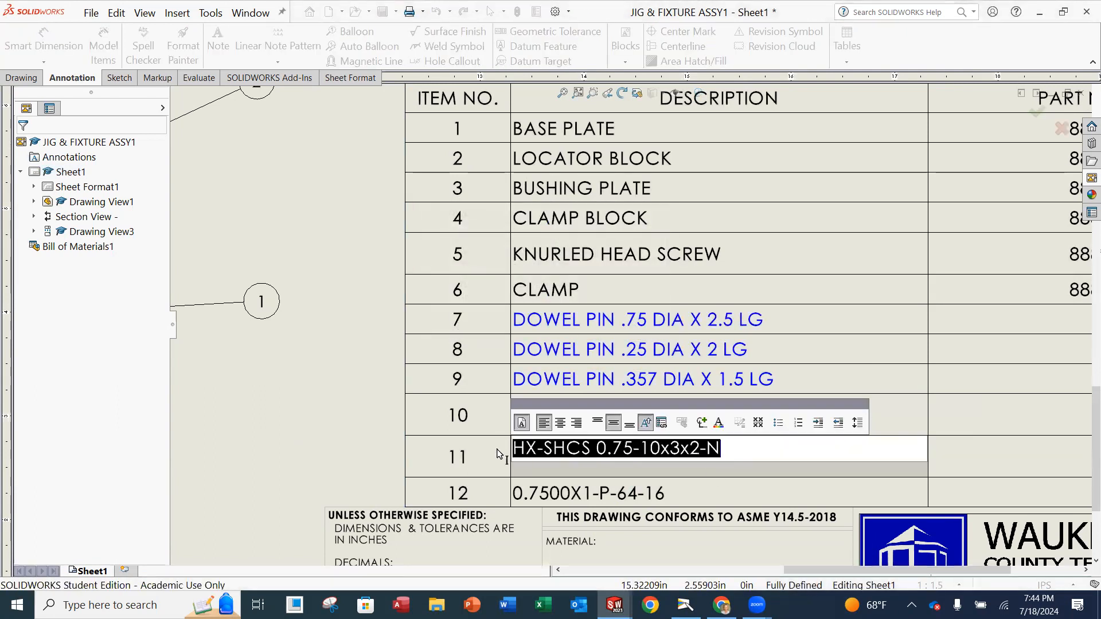
pyautogui.write('.75-10')
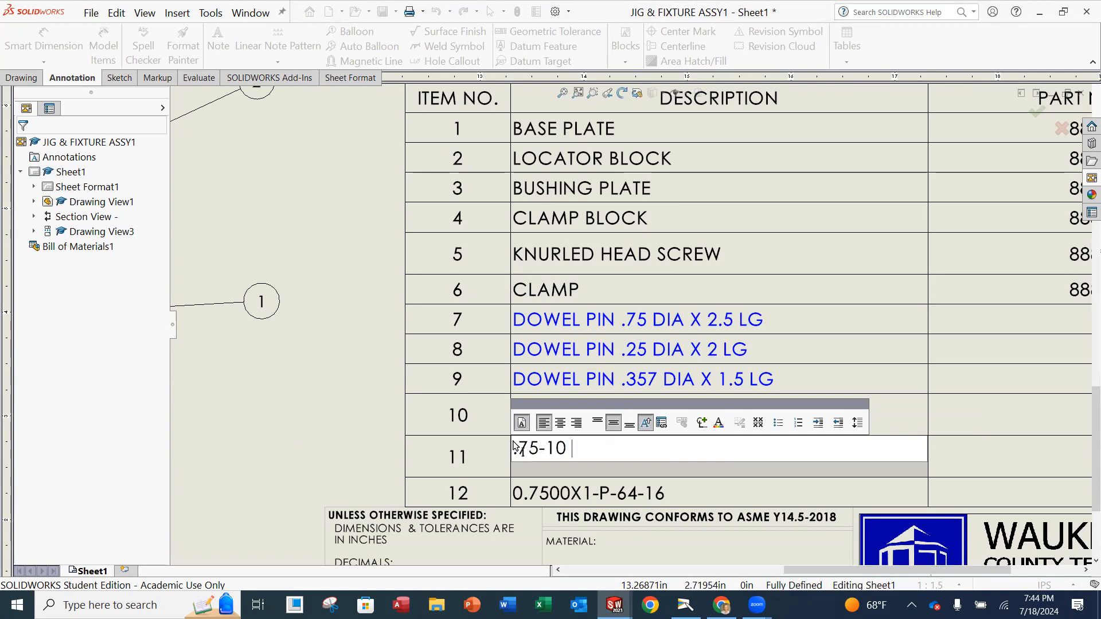
pyautogui.write(' X 3 LG SOC HD C AP SCREW')
pyautogui.press('Return')
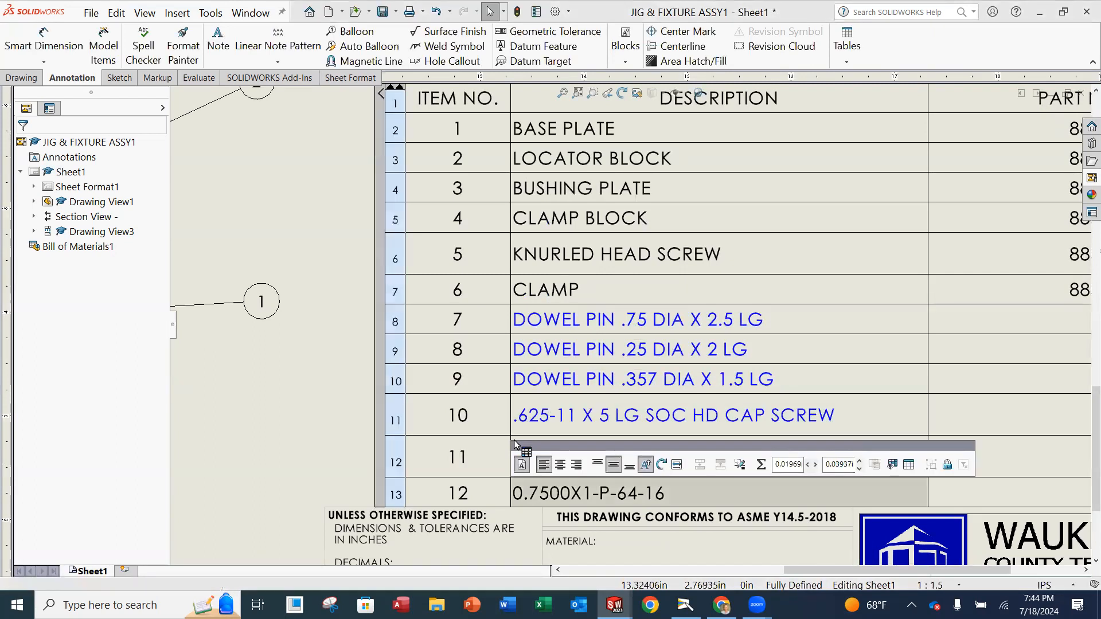
pyautogui.click(320, 381)
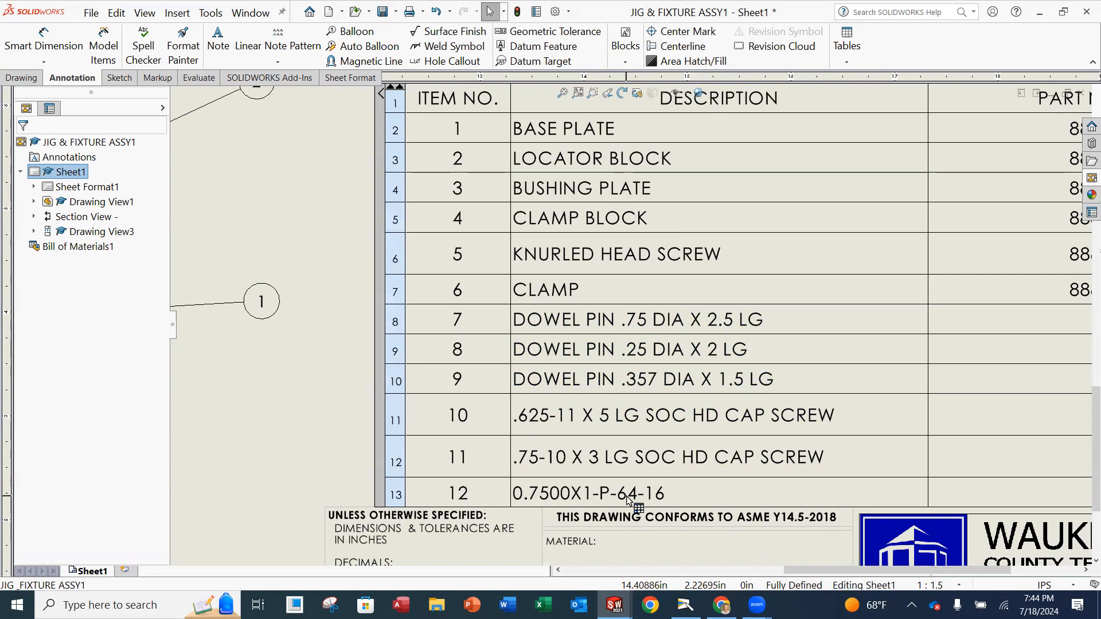
# Break the model link of item 12's description and replace it with DR BUSHING TYPE P .75 ID X 1.0 OD X 1.0 LG.
pyautogui.doubleClick(625, 496)
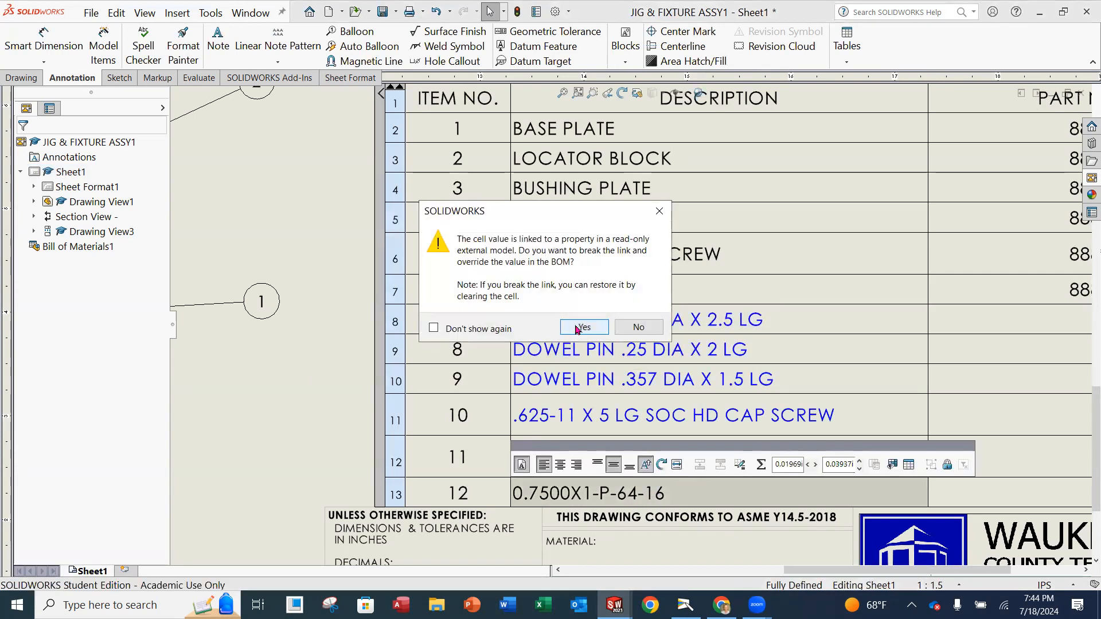
pyautogui.click(582, 327)
pyautogui.moveTo(662, 492); pyautogui.dragTo(504, 498)
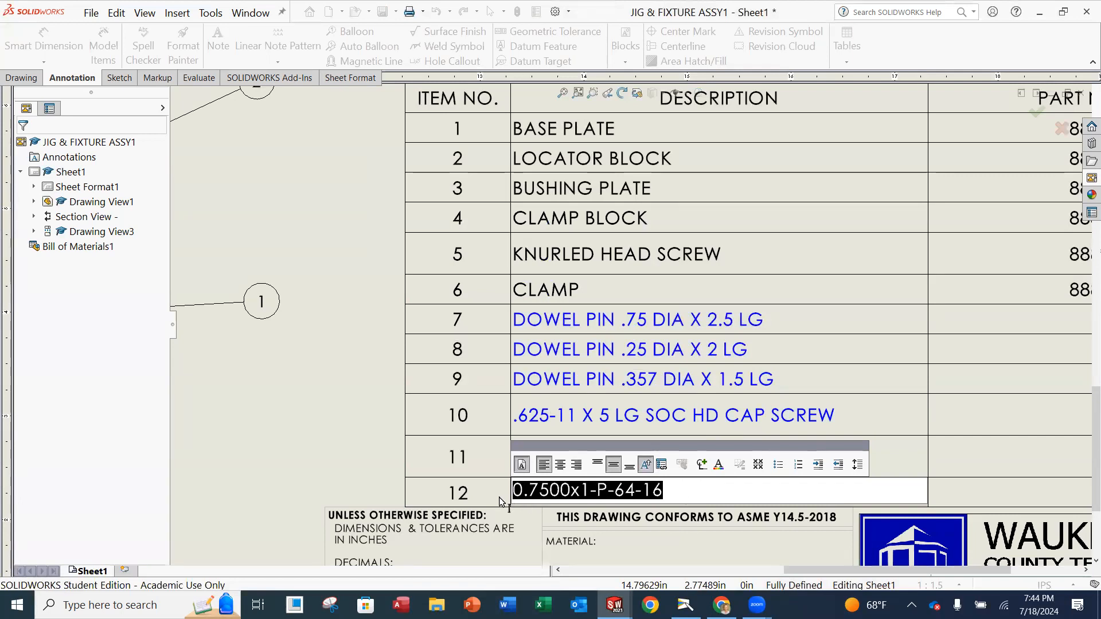
pyautogui.press('BackSpace')
pyautogui.write('DR BUSHING TYPE P')
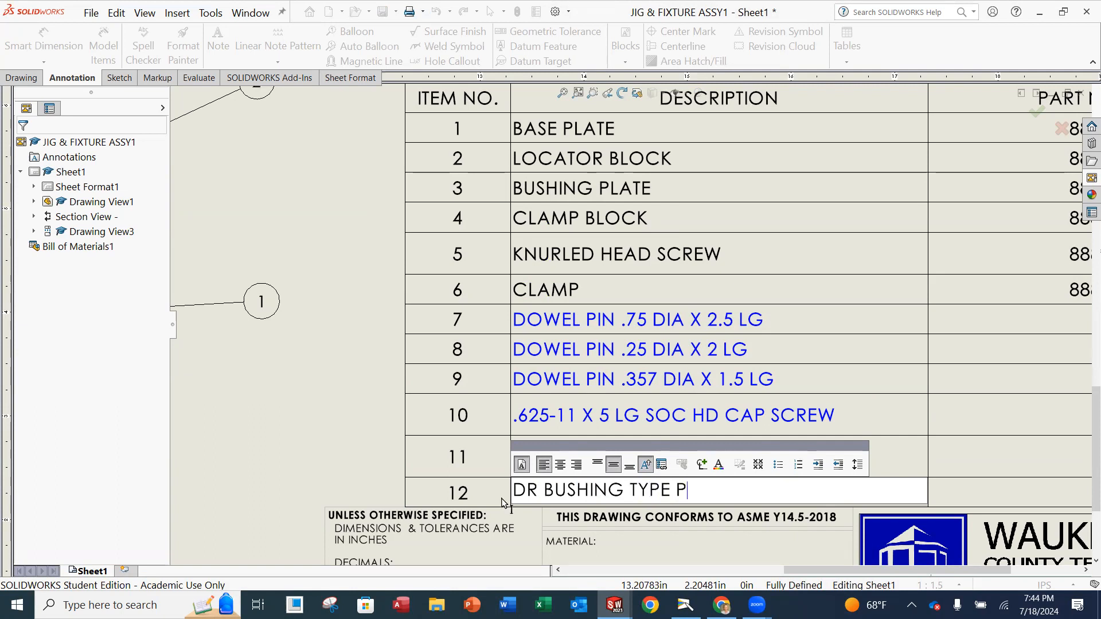
pyautogui.write(' .75 ID X 1.0 OD')
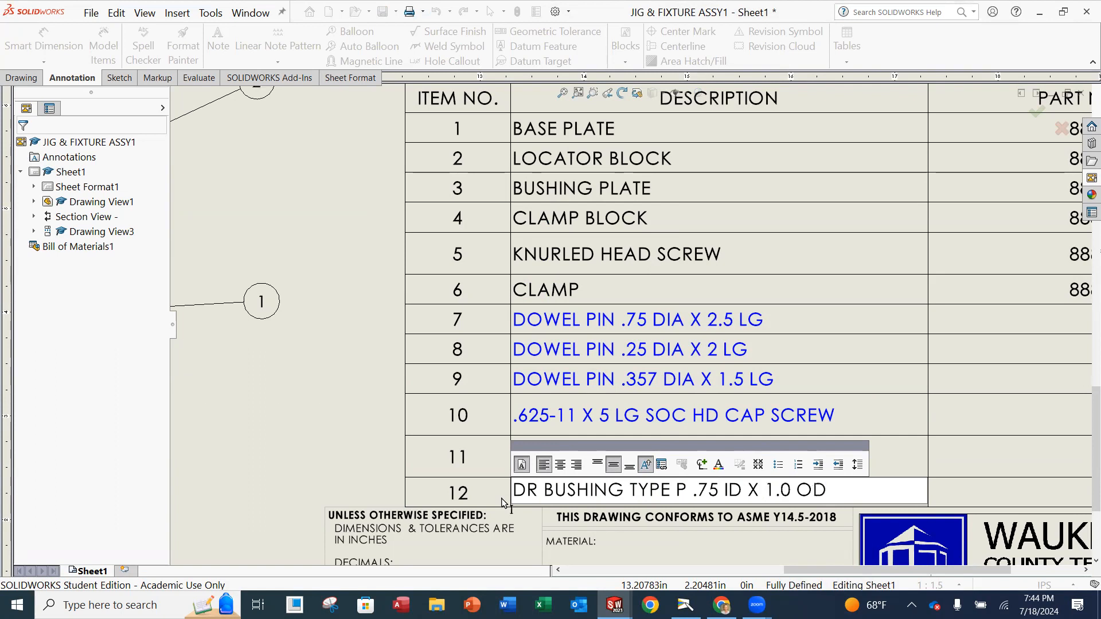
pyautogui.write(' X 1.0 LG')
pyautogui.press('Return')
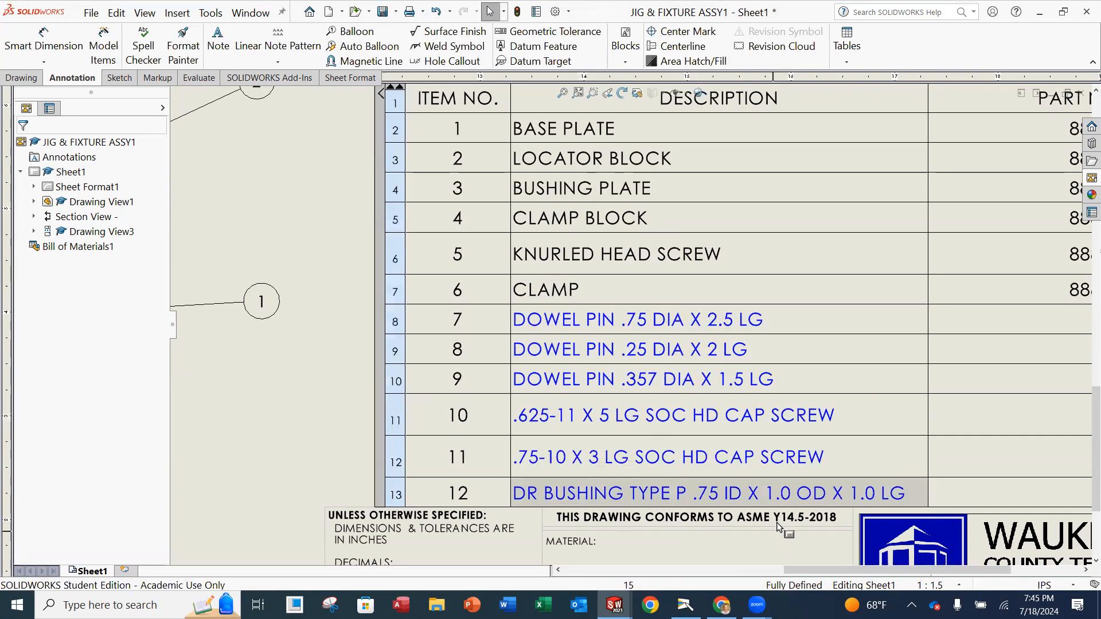
pyautogui.scroll(2, 778, 526)
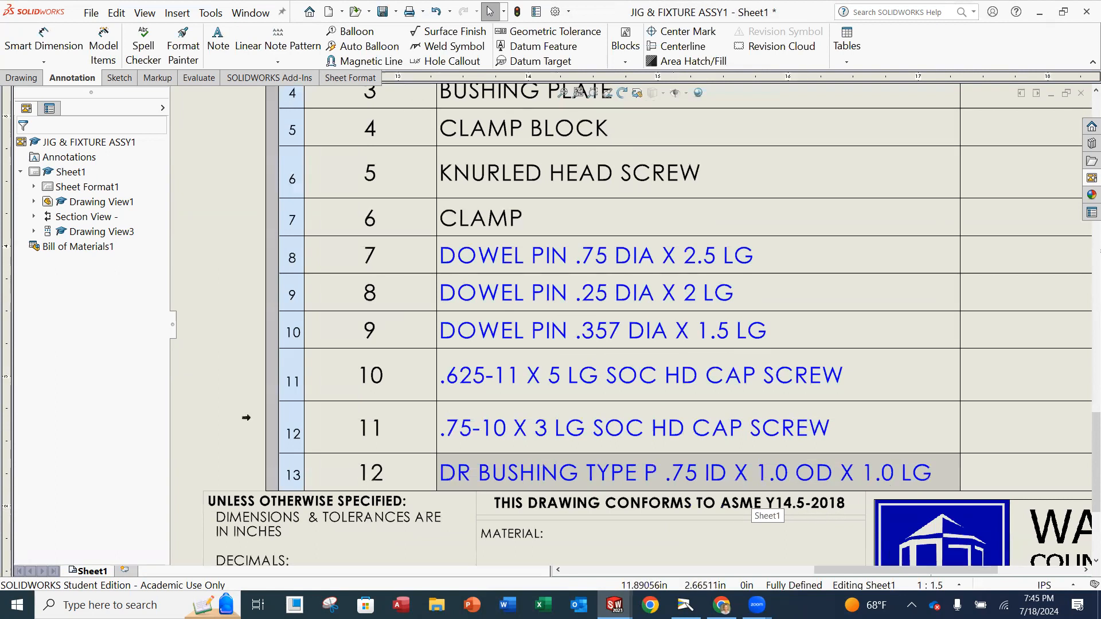
pyautogui.click(246, 417)
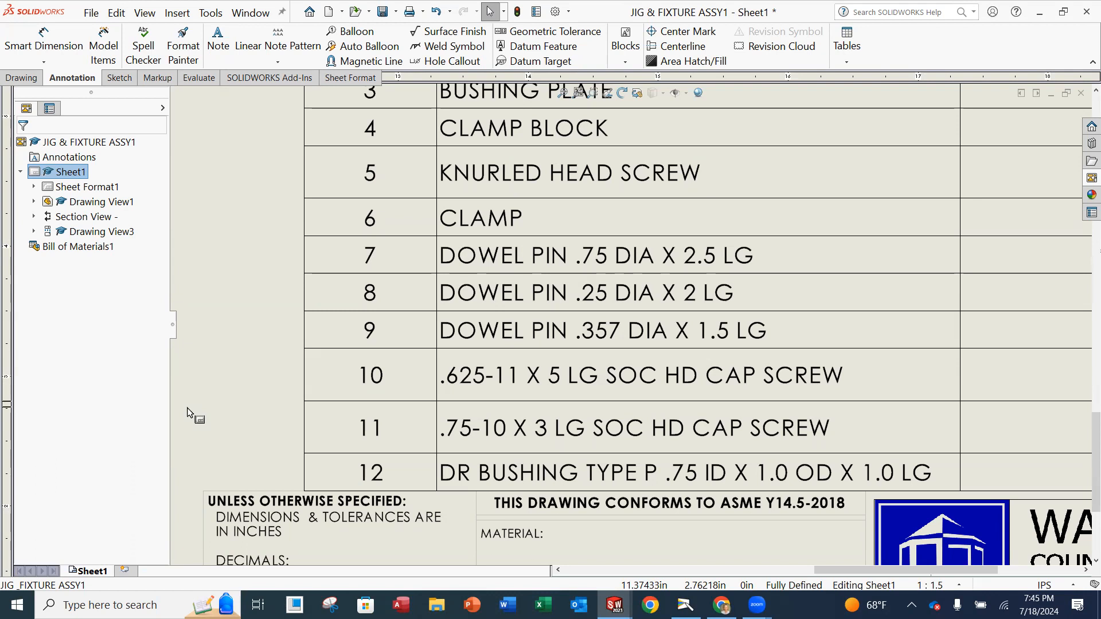
# Break the model link of item 7's empty part number cell and enter STANDARD.
pyautogui.scroll(4, 818, 327)
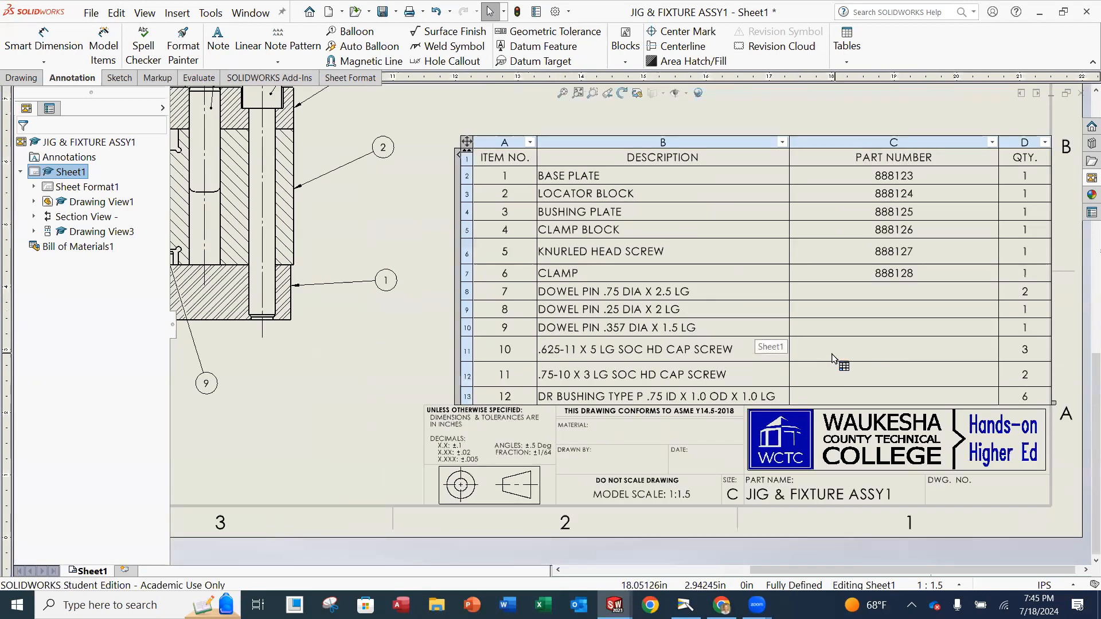
pyautogui.scroll(-3, 929, 349)
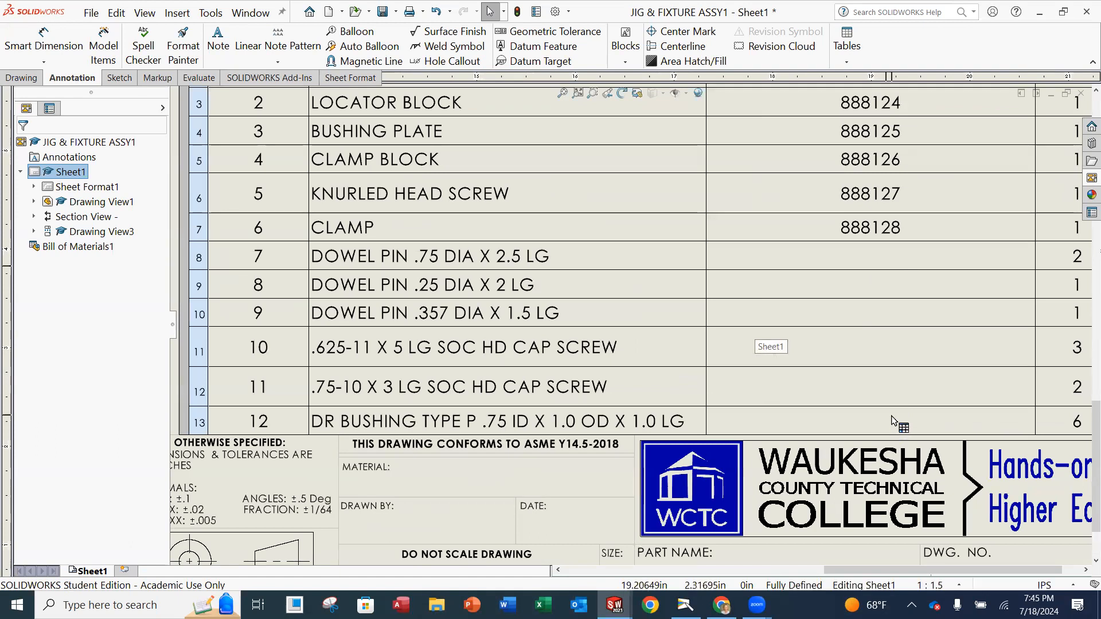
pyautogui.doubleClick(887, 260)
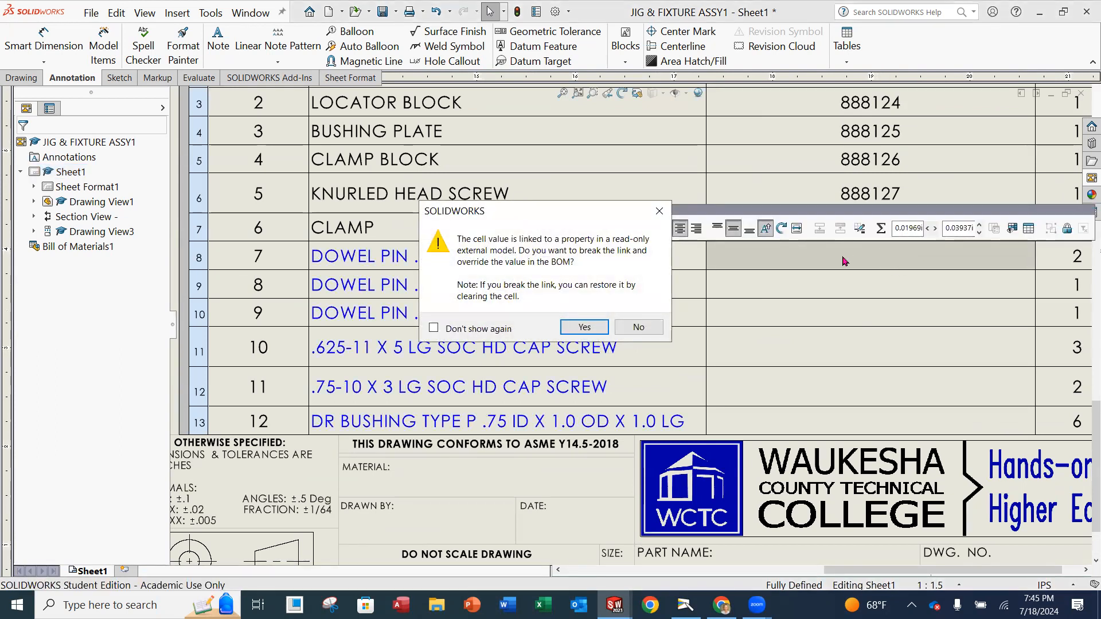
pyautogui.click(584, 327)
pyautogui.write('STANDSAR')
pyautogui.press('BackSpace')
pyautogui.press('BackSpace')
pyautogui.press('BackSpace')
pyautogui.write('ARD')
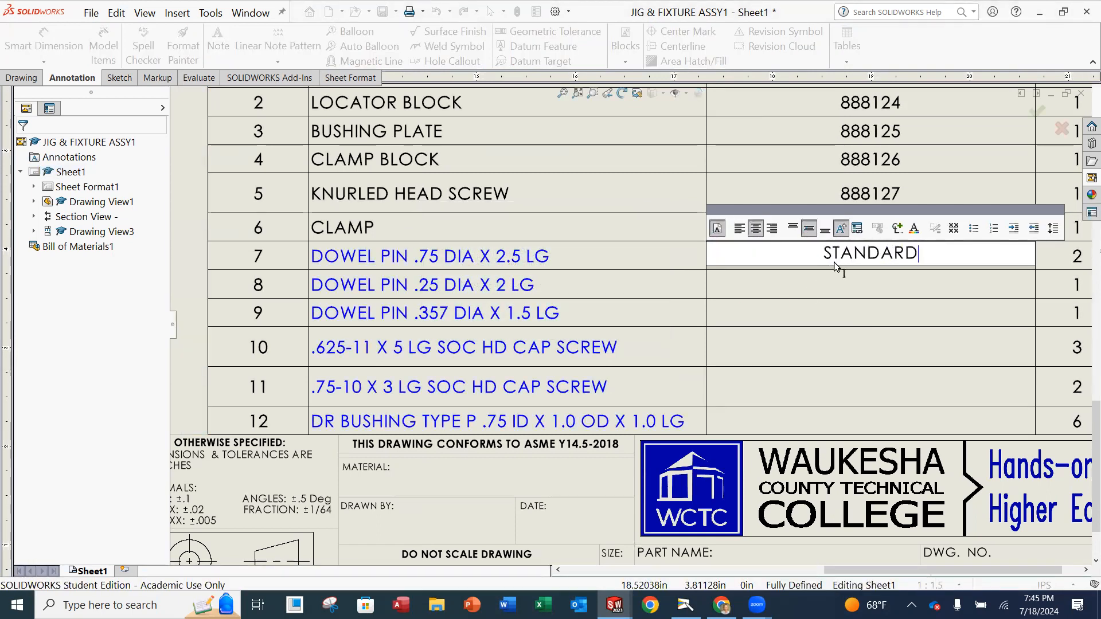
pyautogui.click(835, 285)
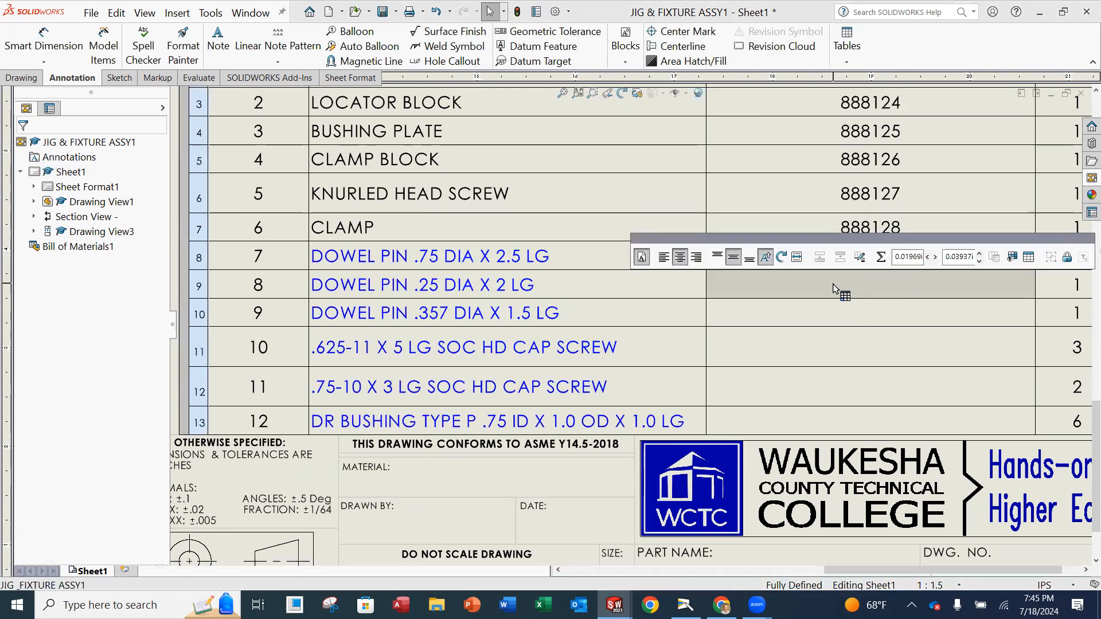
# Override the linked part number of item 8, the .25 diameter dowel pin, with STANDARD.
pyautogui.doubleClick(835, 285)
pyautogui.click(584, 327)
pyautogui.write('STANDANRD')
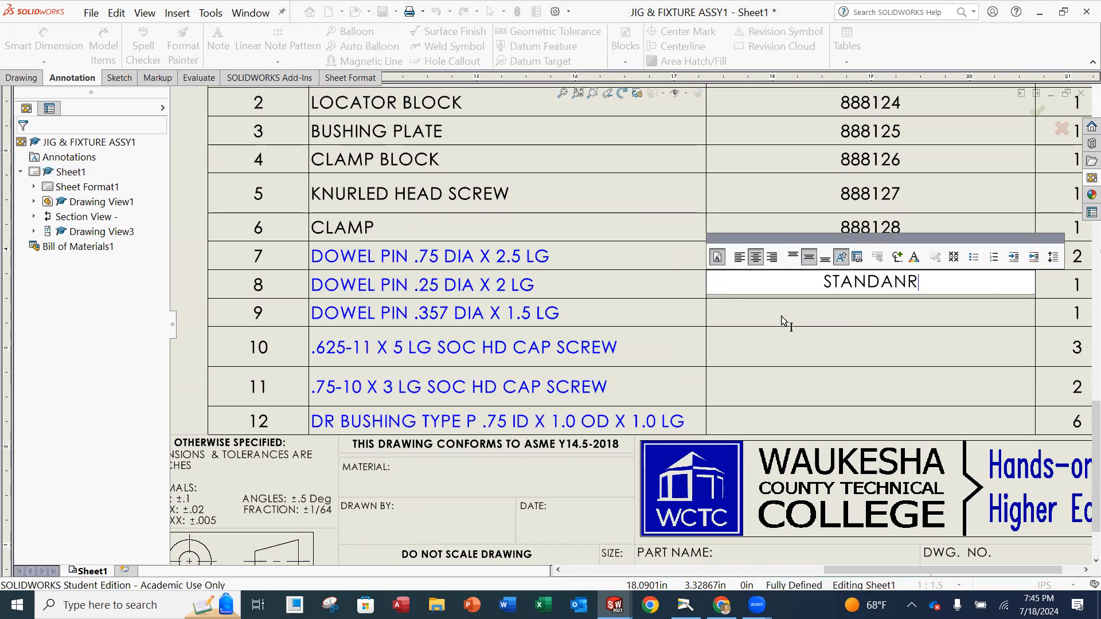
pyautogui.press('BackSpace')
pyautogui.press('BackSpace')
pyautogui.press('BackSpace')
pyautogui.write('RD')
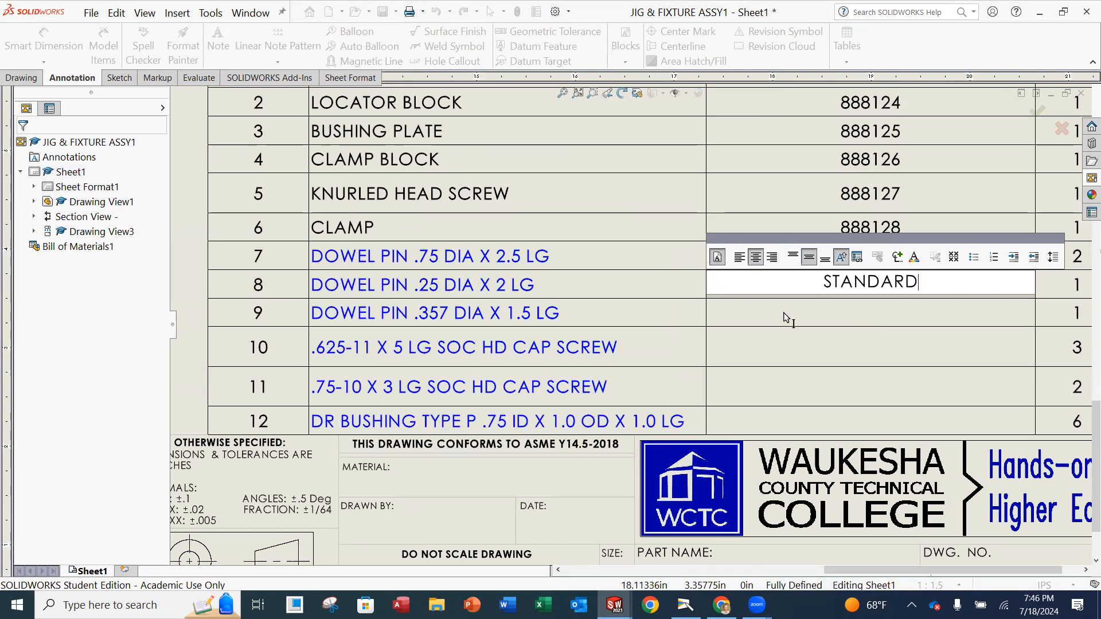
pyautogui.click(786, 317)
# Override the linked part number of item 9, the 1.5 long dowel pin, with STANDARD.
pyautogui.doubleClick(873, 317)
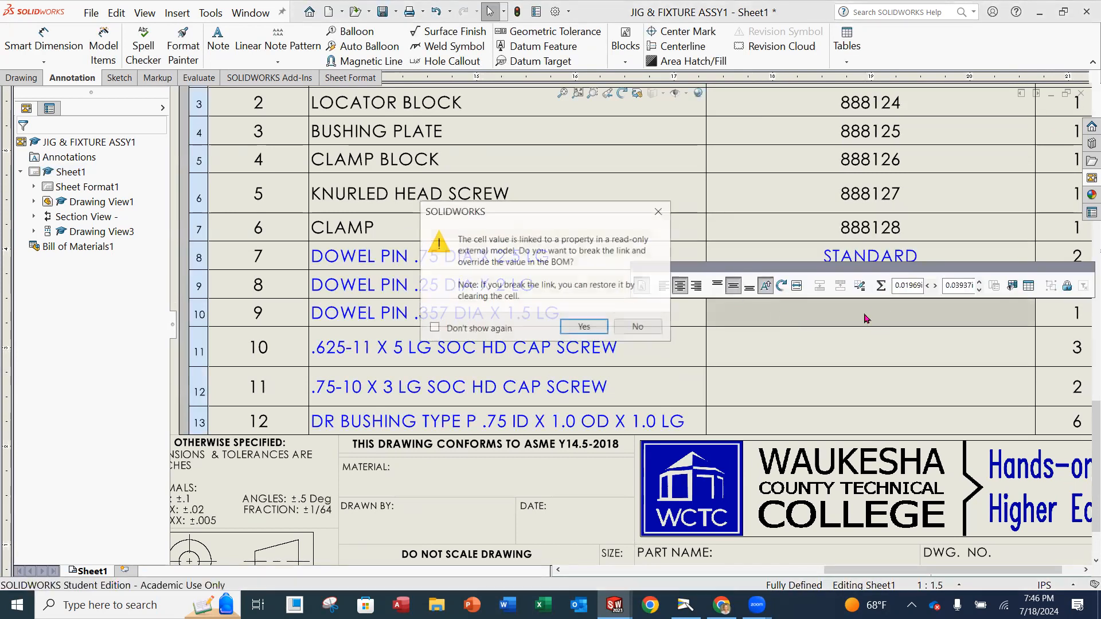
pyautogui.click(564, 334)
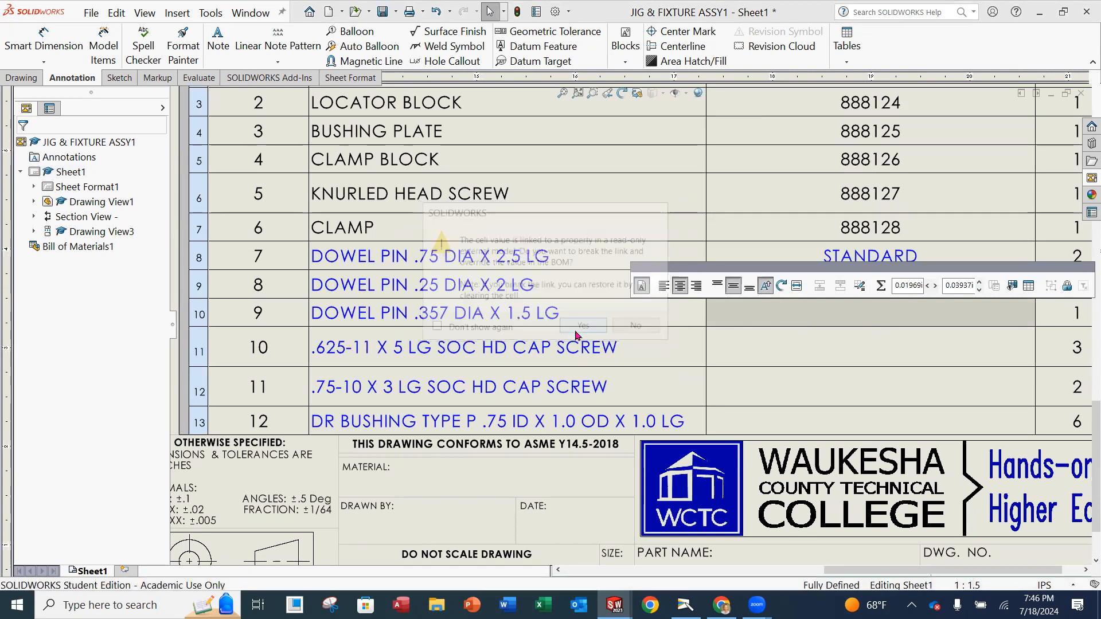
pyautogui.write('STANDARD')
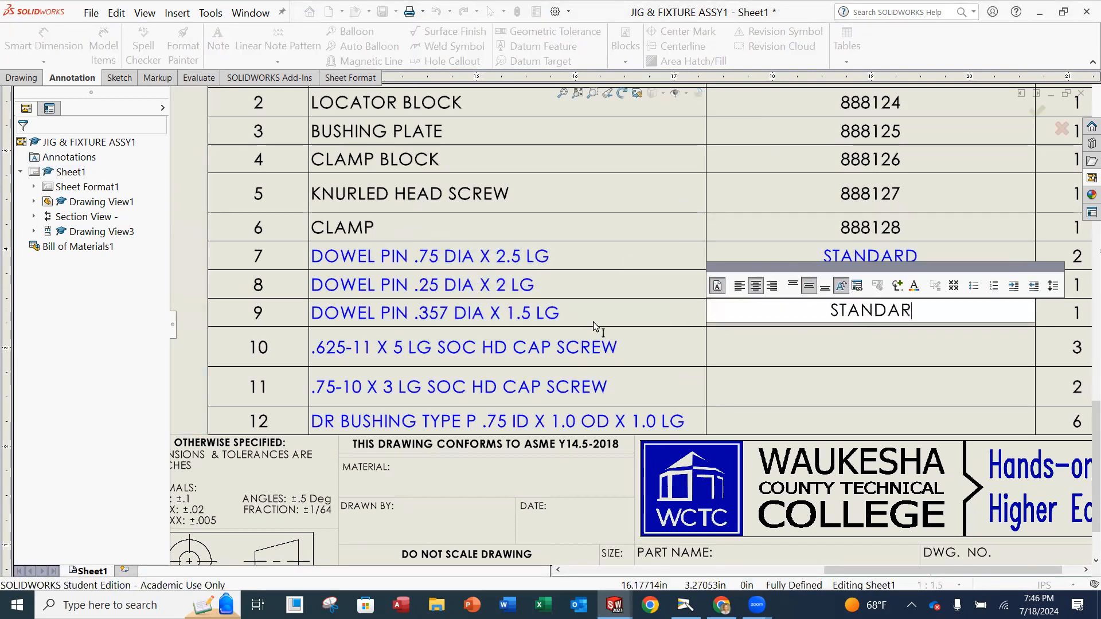
pyautogui.click(839, 344)
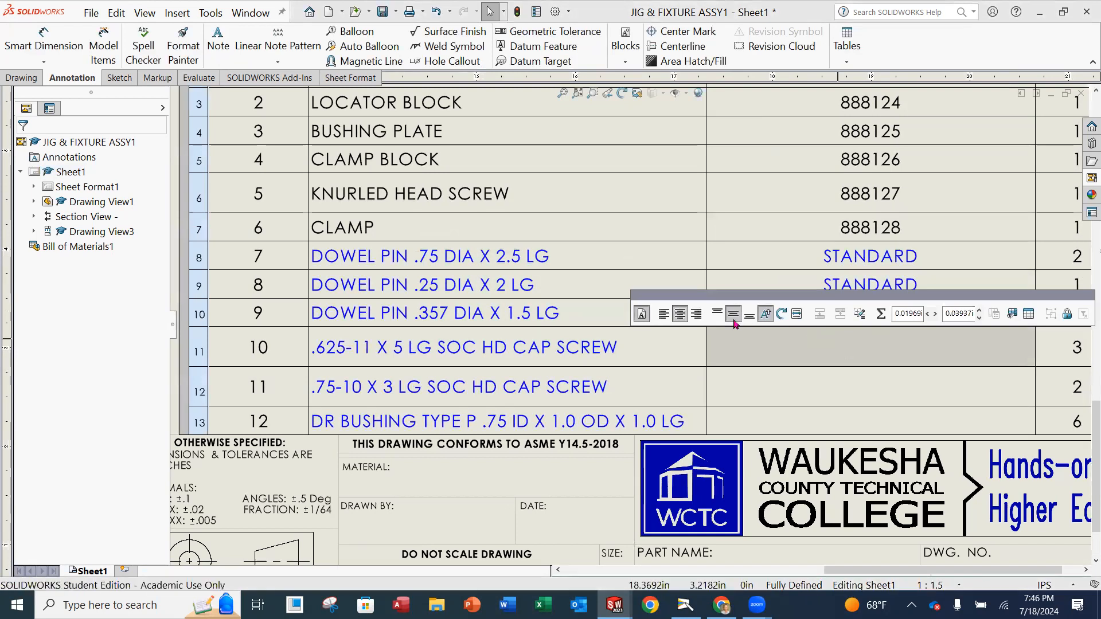
# Break the model link of the part number for item 10, the .625-11 cap screw, and enter STANDARD.
pyautogui.doubleClick(886, 354)
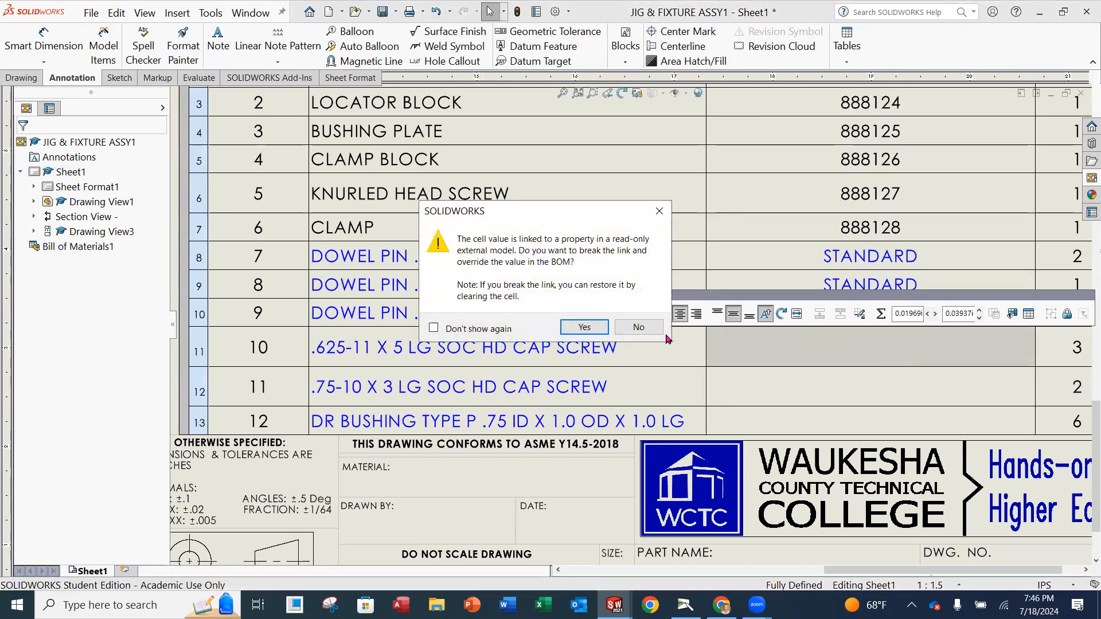
pyautogui.click(582, 327)
pyautogui.write('STANDARD')
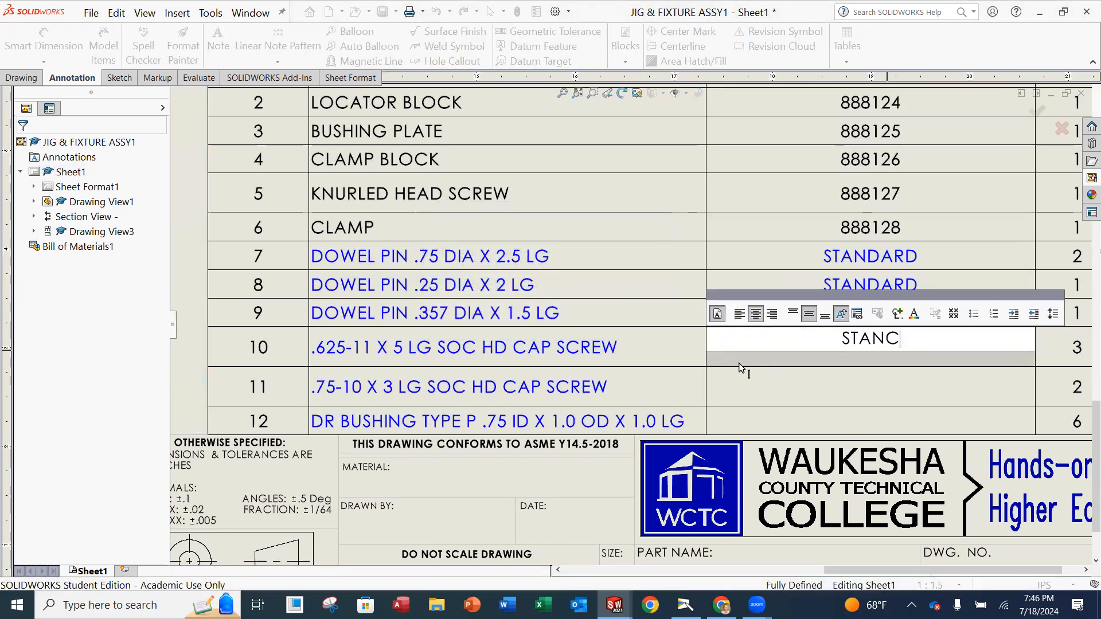
pyautogui.click(851, 385)
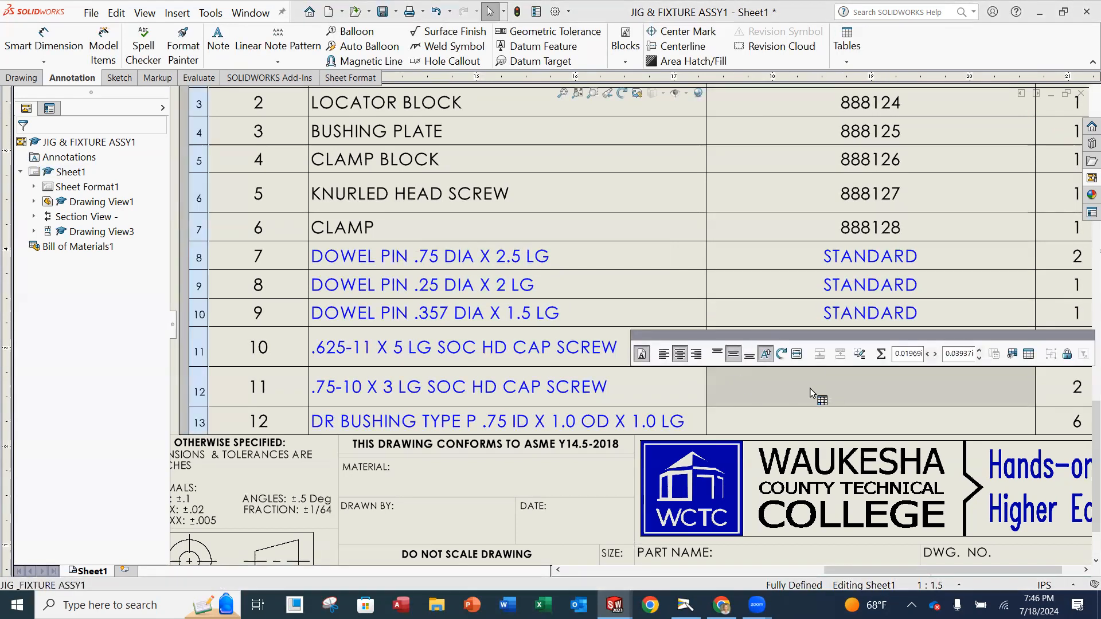
# Override the linked part number of item 11, the .75-10 cap screw, with STANDARD.
pyautogui.doubleClick(905, 390)
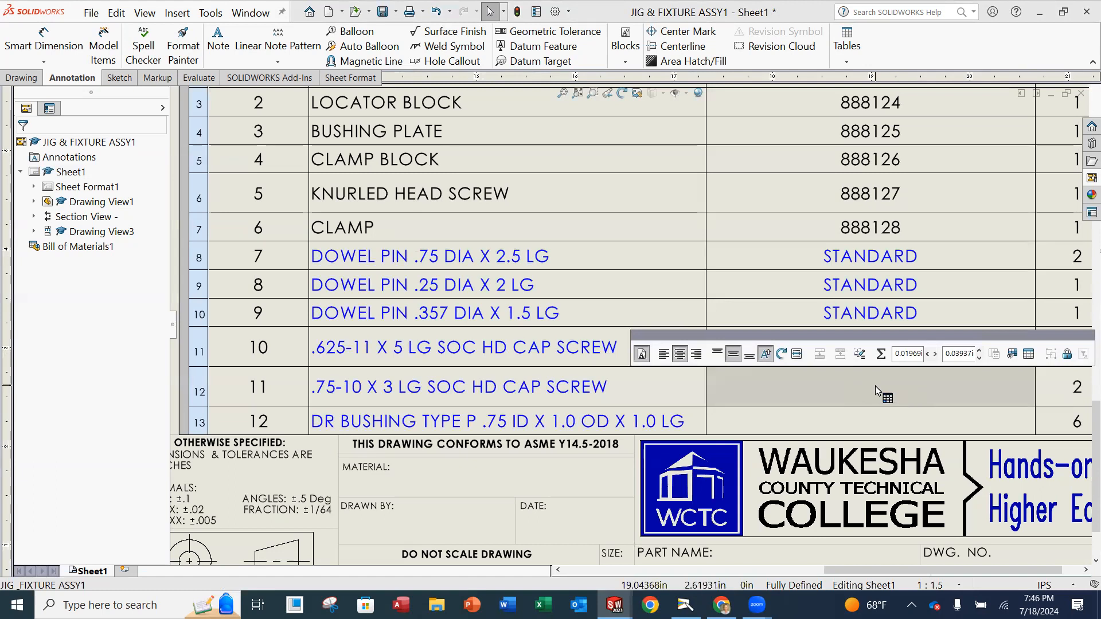
pyautogui.click(584, 327)
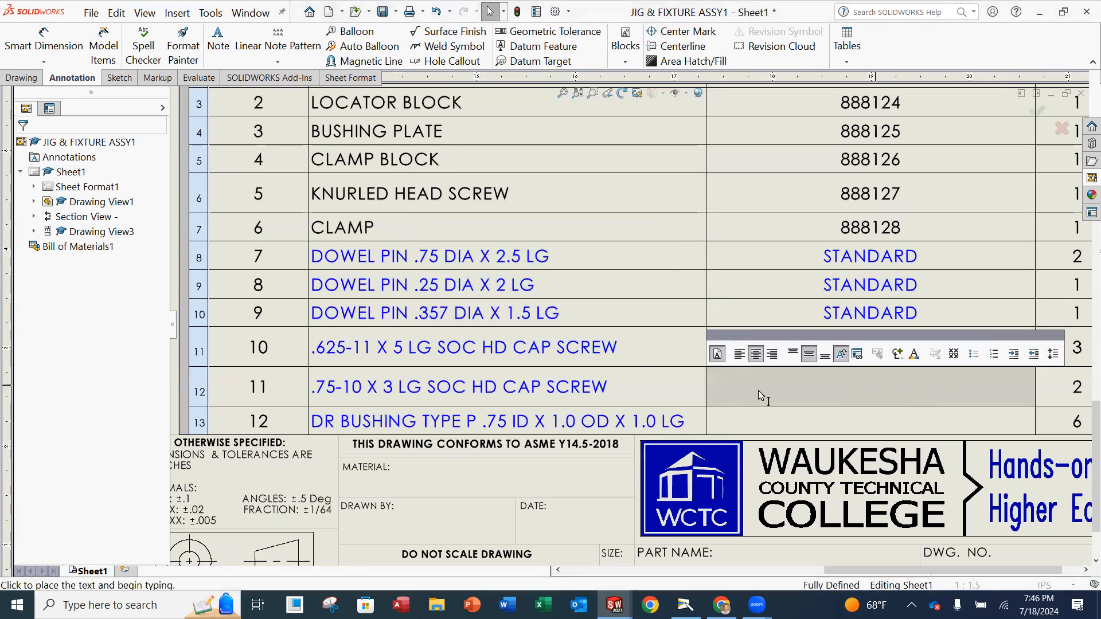
pyautogui.write('STT')
pyautogui.press('BackSpace')
pyautogui.write('ANDARD')
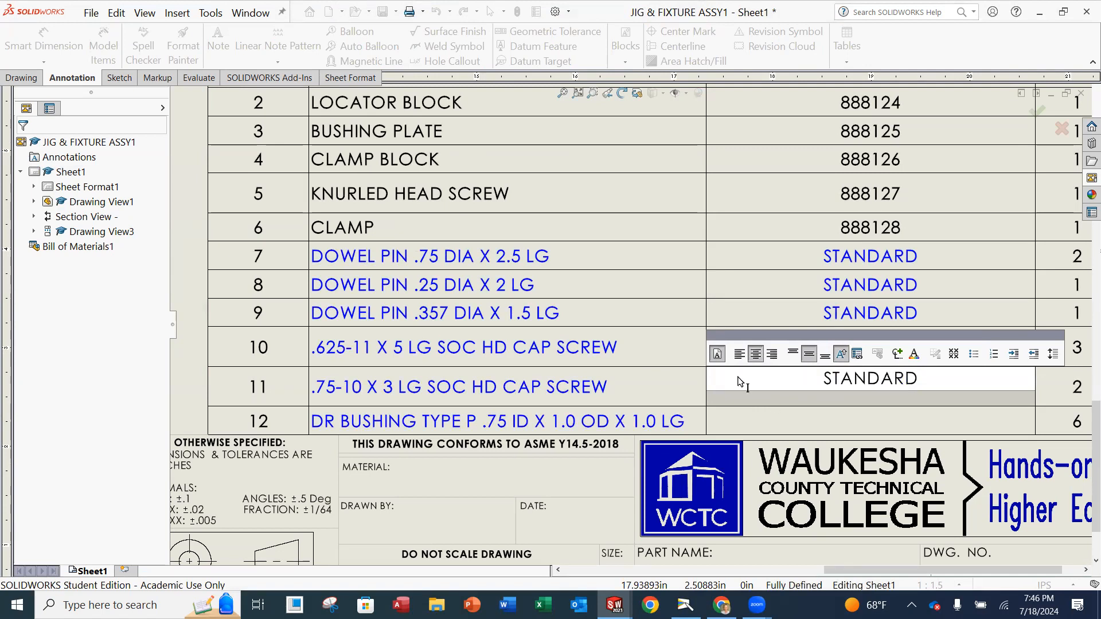
pyautogui.click(857, 423)
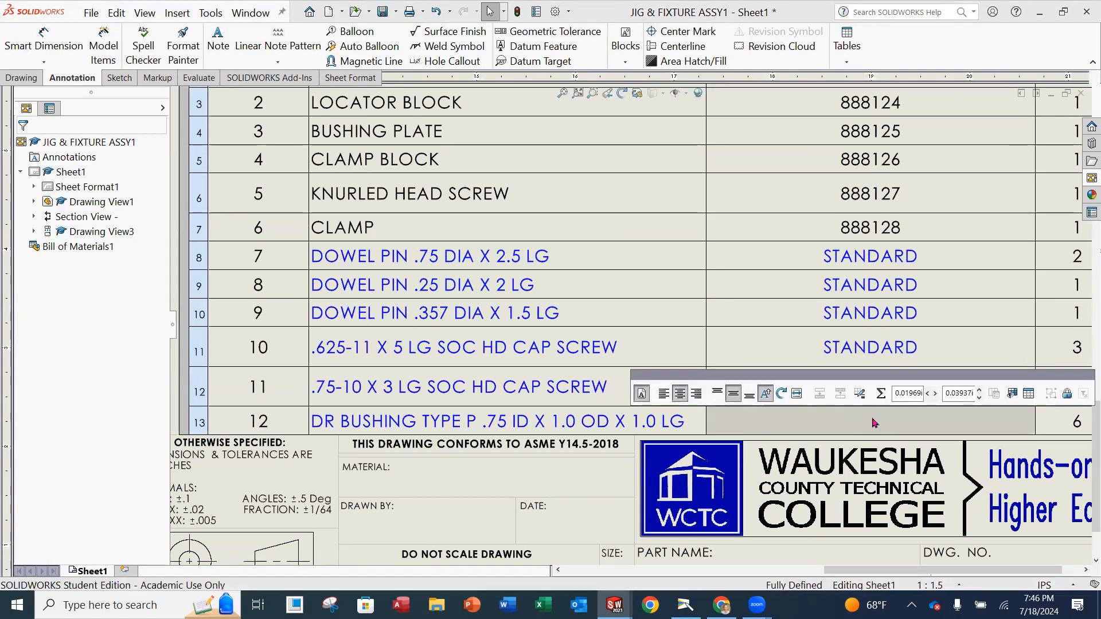
# Override the linked part number of item 12, the drill bushing, with STANDARD.
pyautogui.doubleClick(874, 424)
pyautogui.click(584, 328)
pyautogui.write('STANDARD')
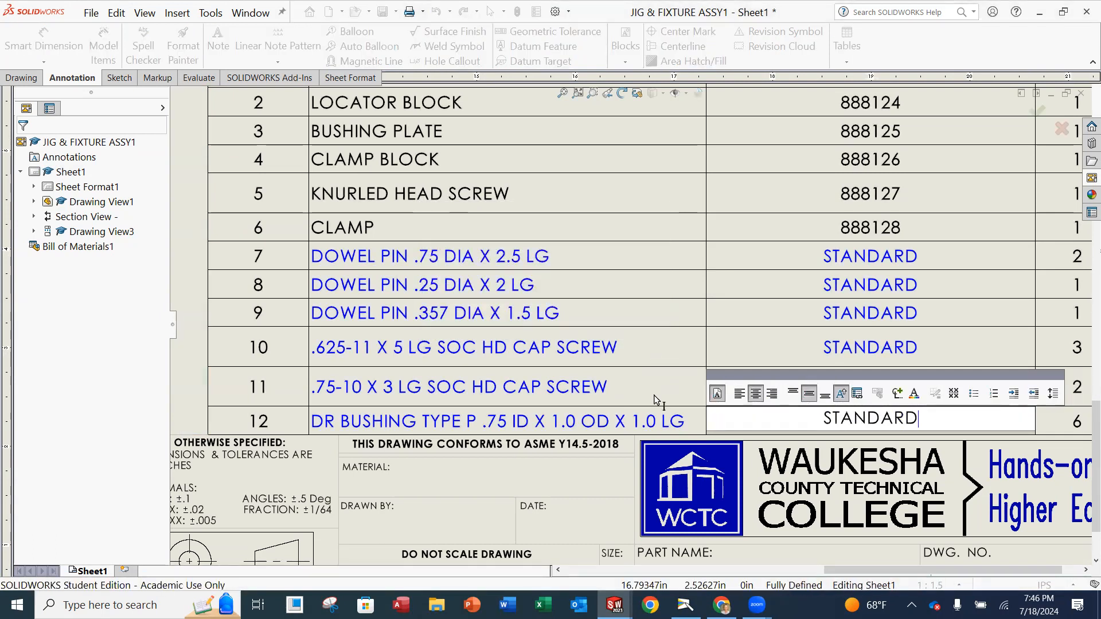
pyautogui.click(668, 376)
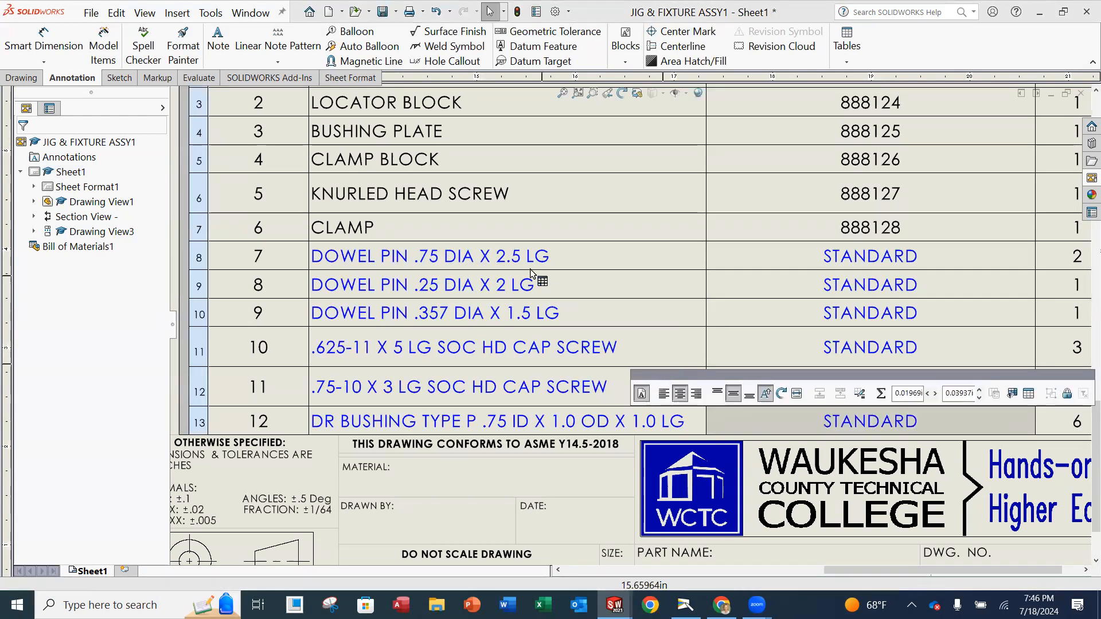
# Add a note reading N/A in the MATERIAL field of the title block.
pyautogui.scroll(-5, 754, 338)
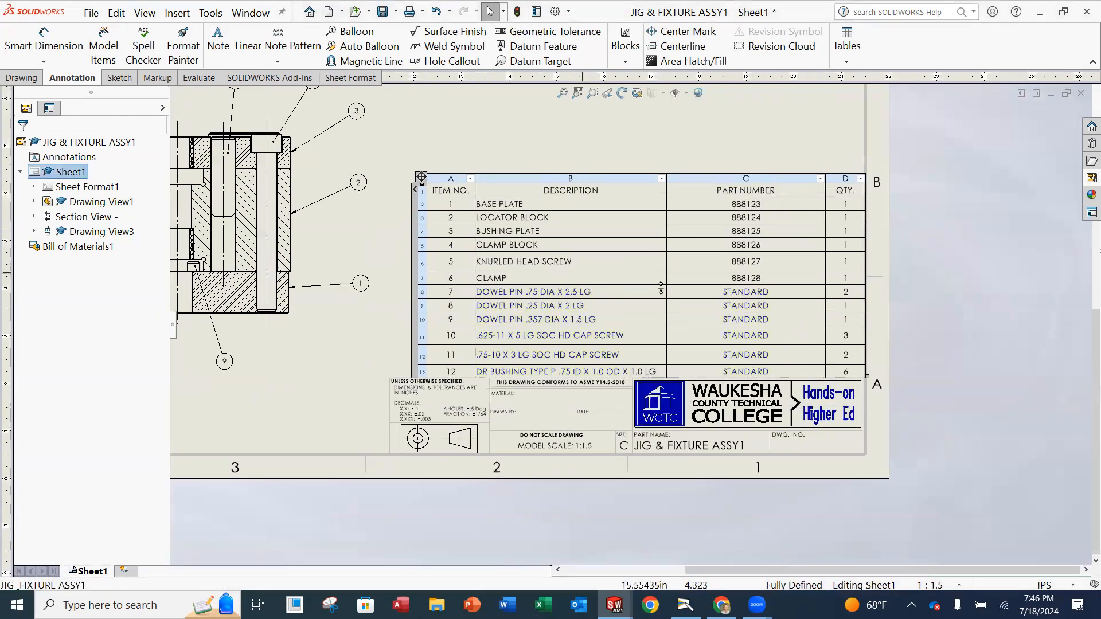
pyautogui.scroll(4, 544, 293)
pyautogui.scroll(-5, 545, 282)
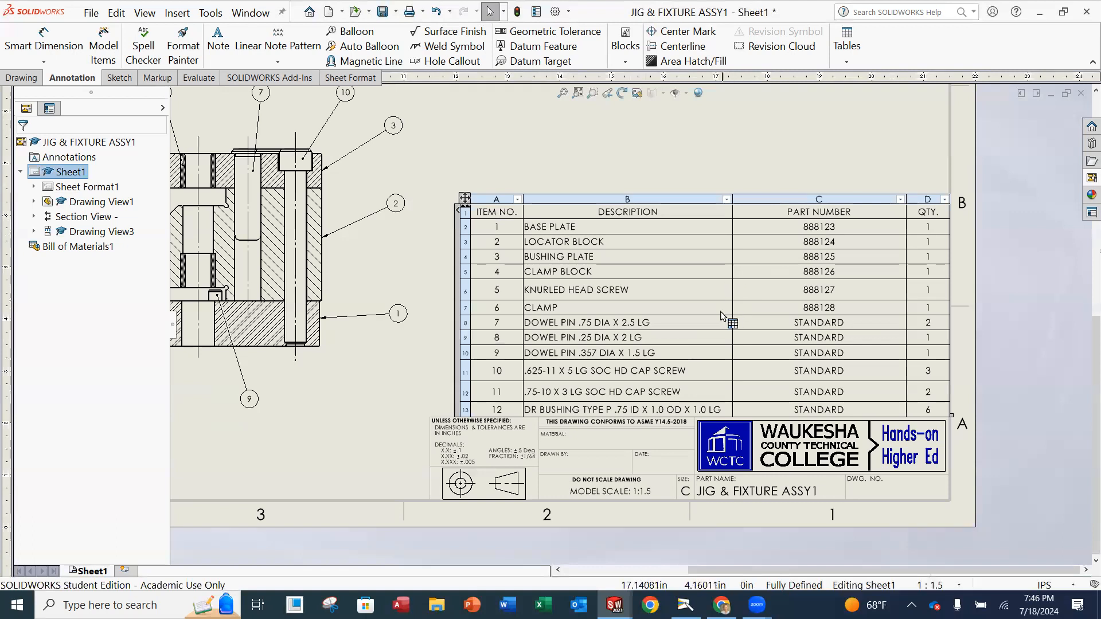
pyautogui.scroll(-3, 841, 458)
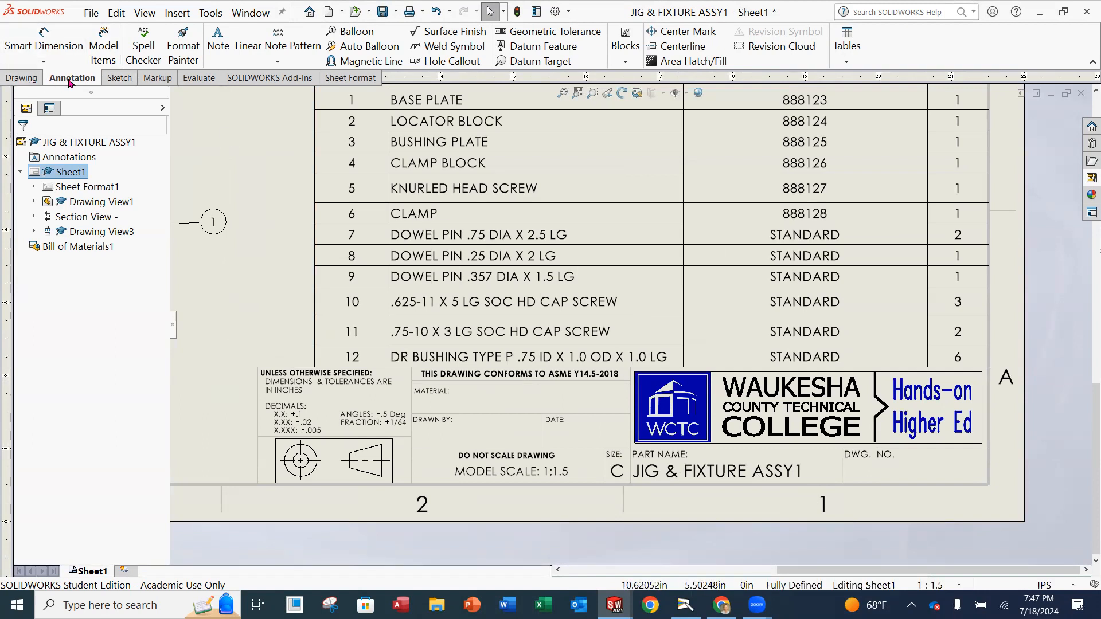
pyautogui.click(211, 49)
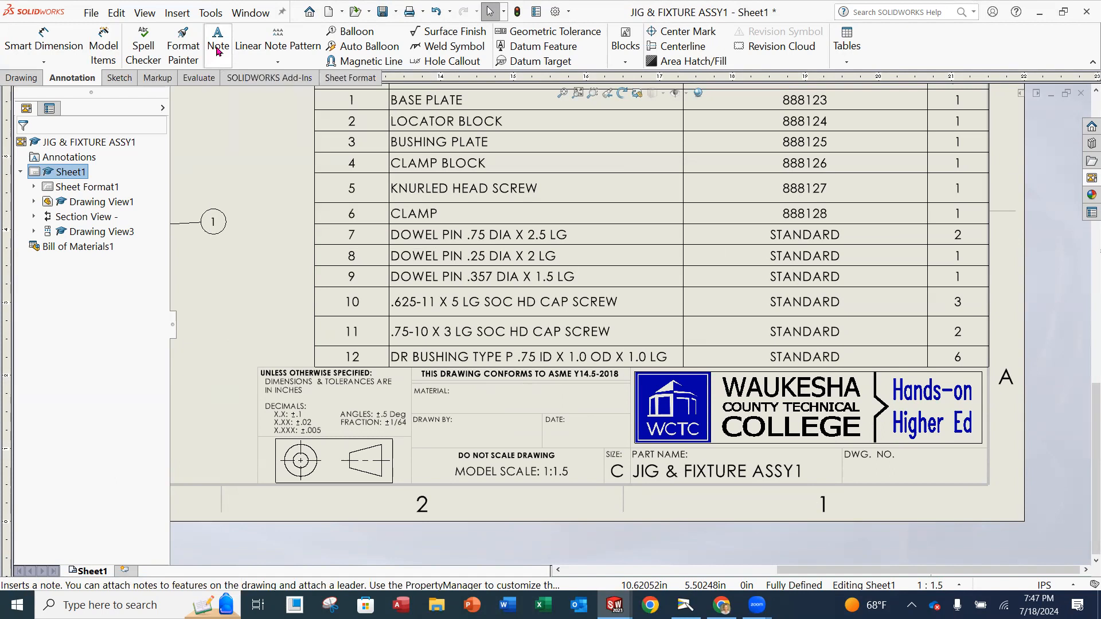
pyautogui.click(466, 397)
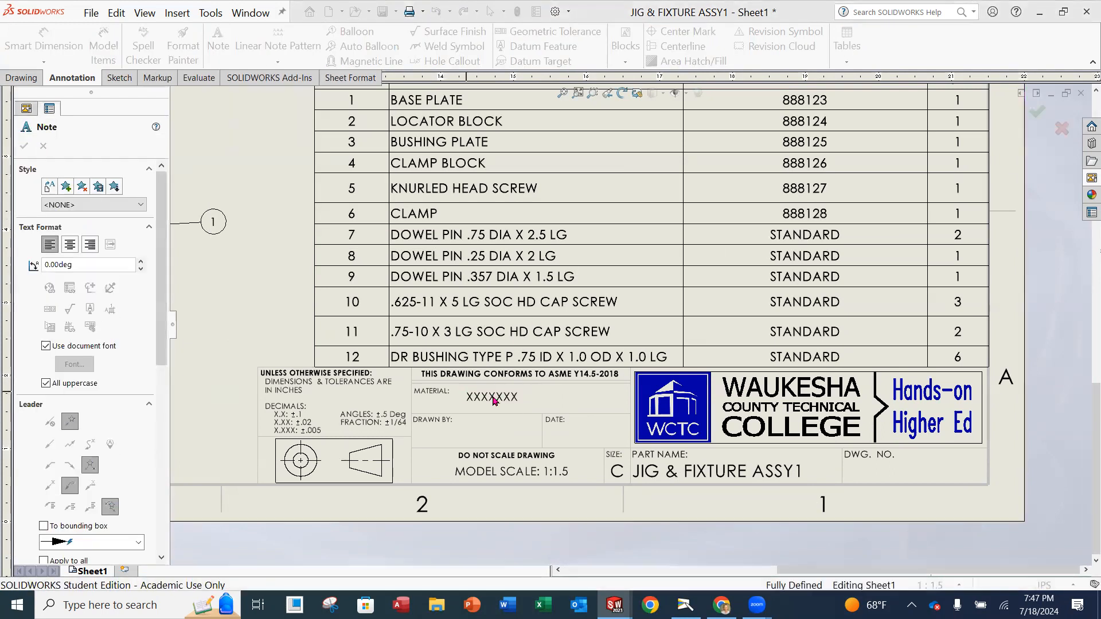
pyautogui.write('N/A')
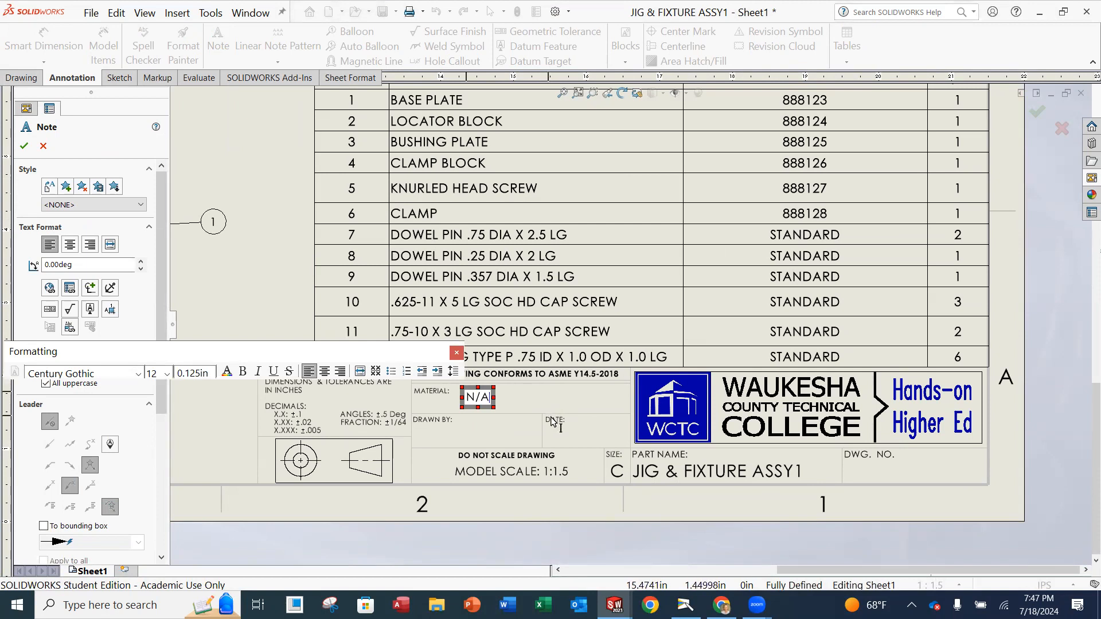
# Add title block notes with the drafter's initials under DRAWN BY and 7/18/2024 under DATE.
pyautogui.click(453, 435)
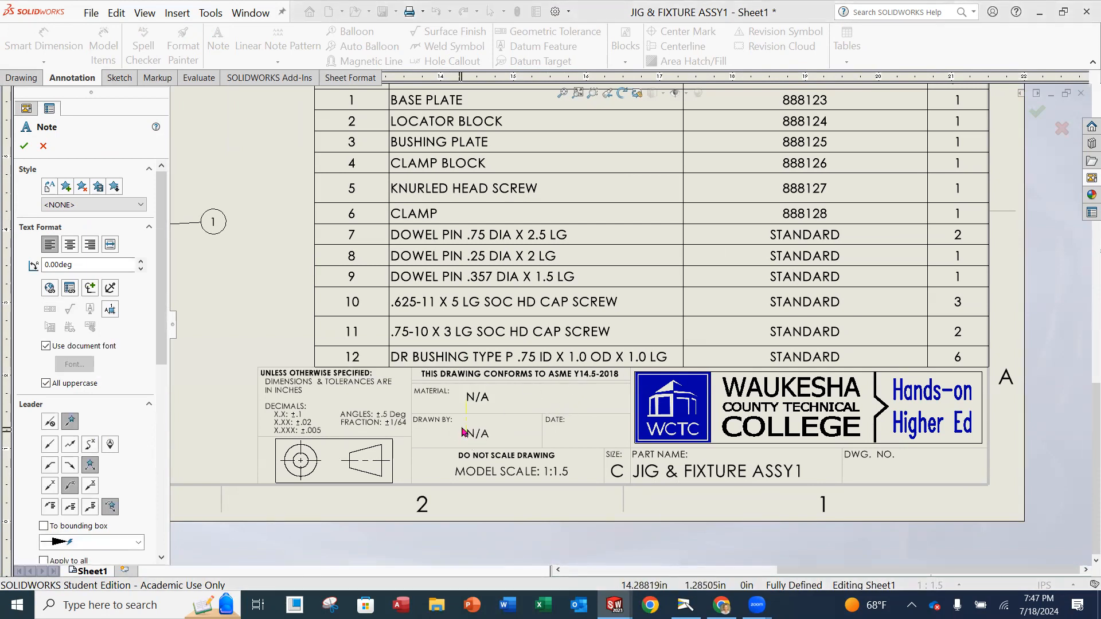
pyautogui.click(453, 435)
pyautogui.write('KRR')
pyautogui.click(559, 436)
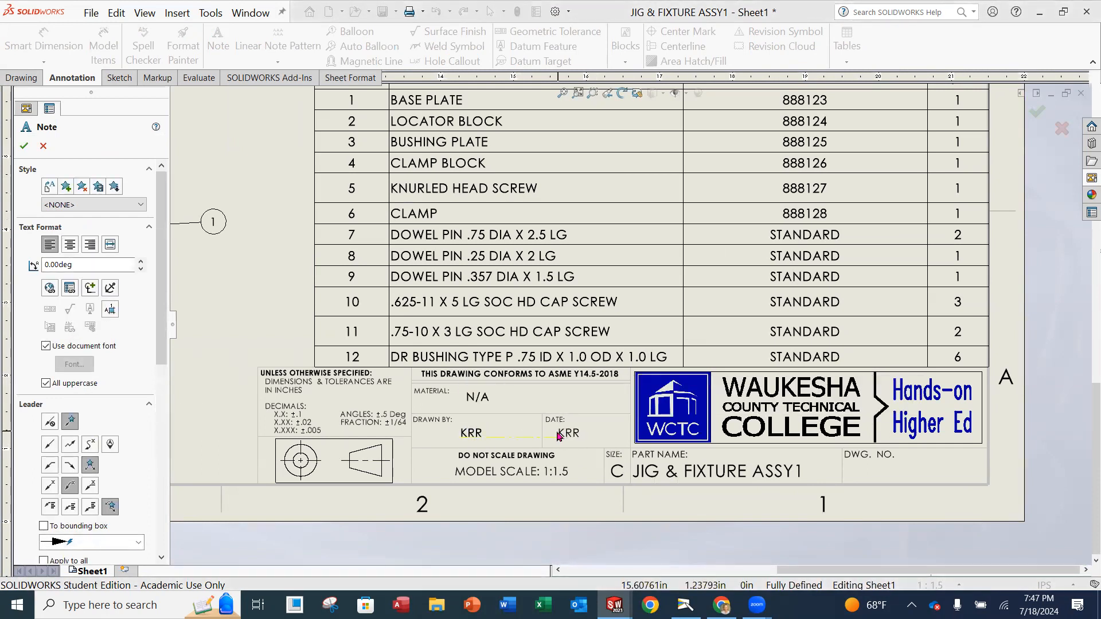
pyautogui.click(559, 435)
pyautogui.write('7/18/2024')
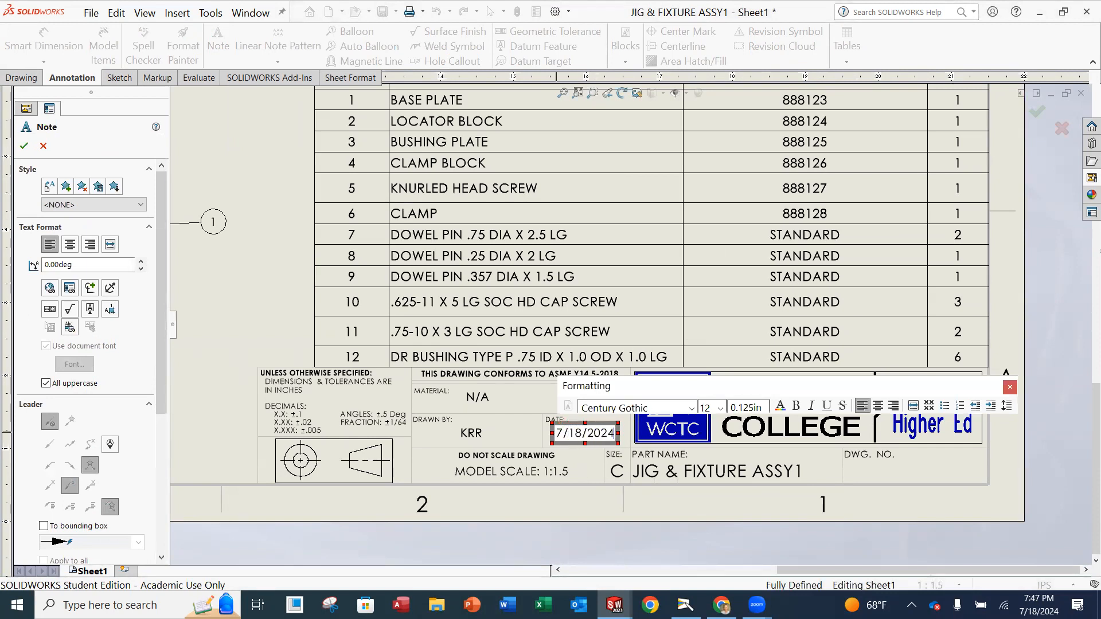
# Place a note reading 888100 in the DWG. NO. field and end the Note command.
pyautogui.click(886, 473)
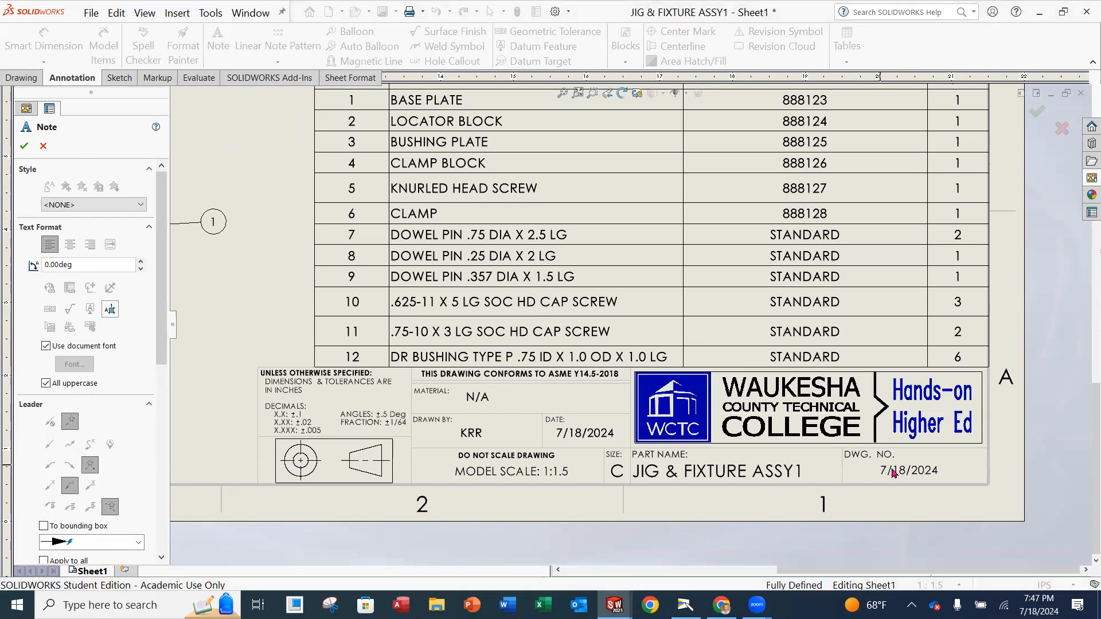
pyautogui.click(892, 473)
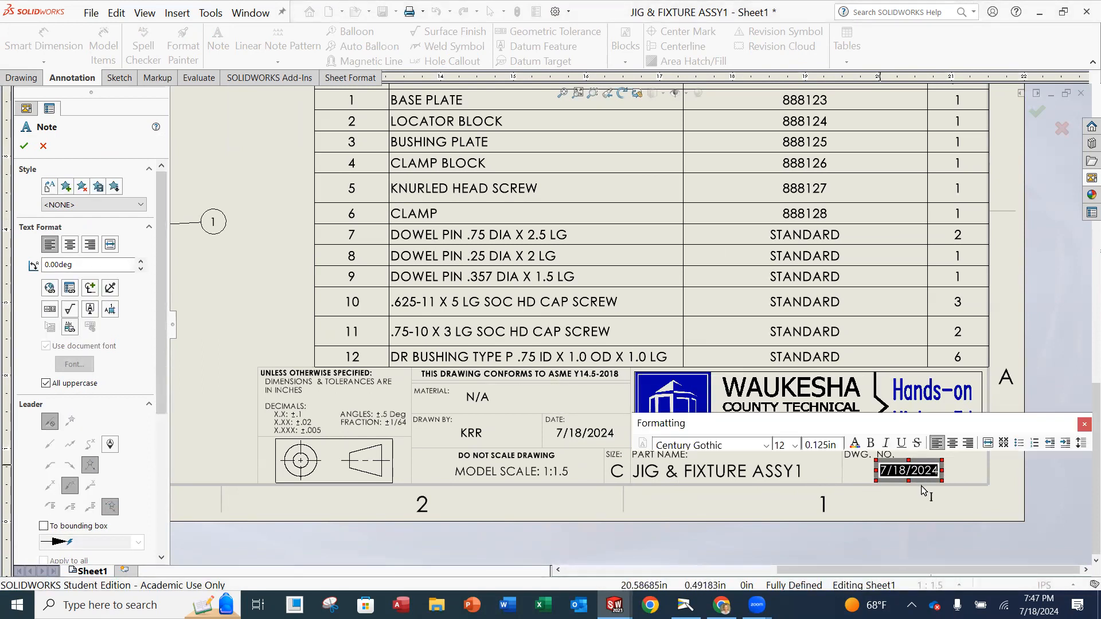
pyautogui.write('888100')
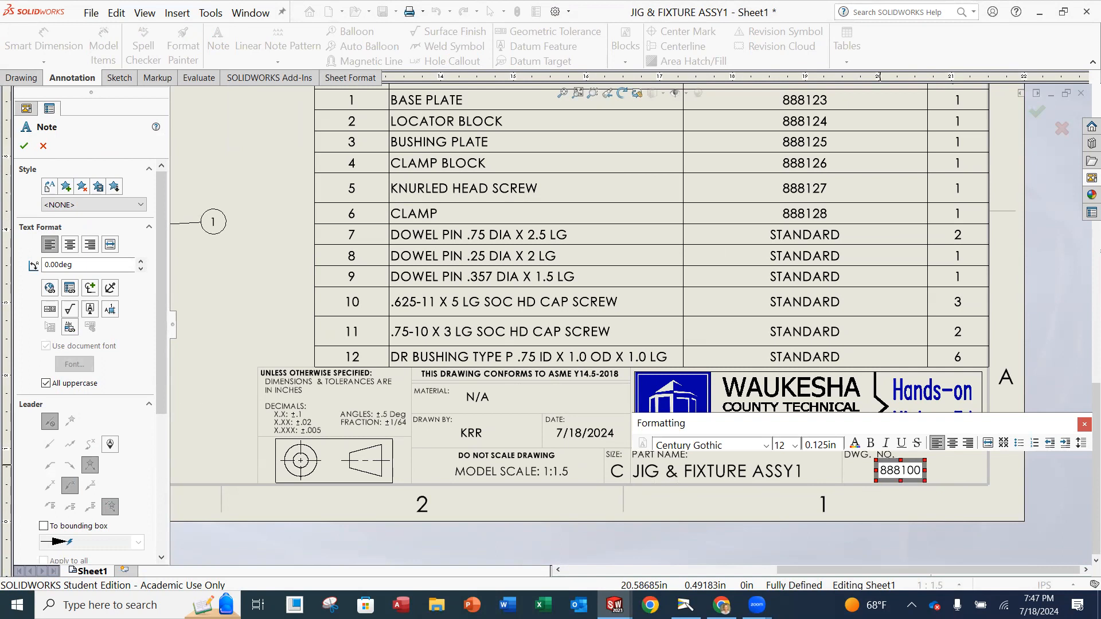
pyautogui.click(973, 507)
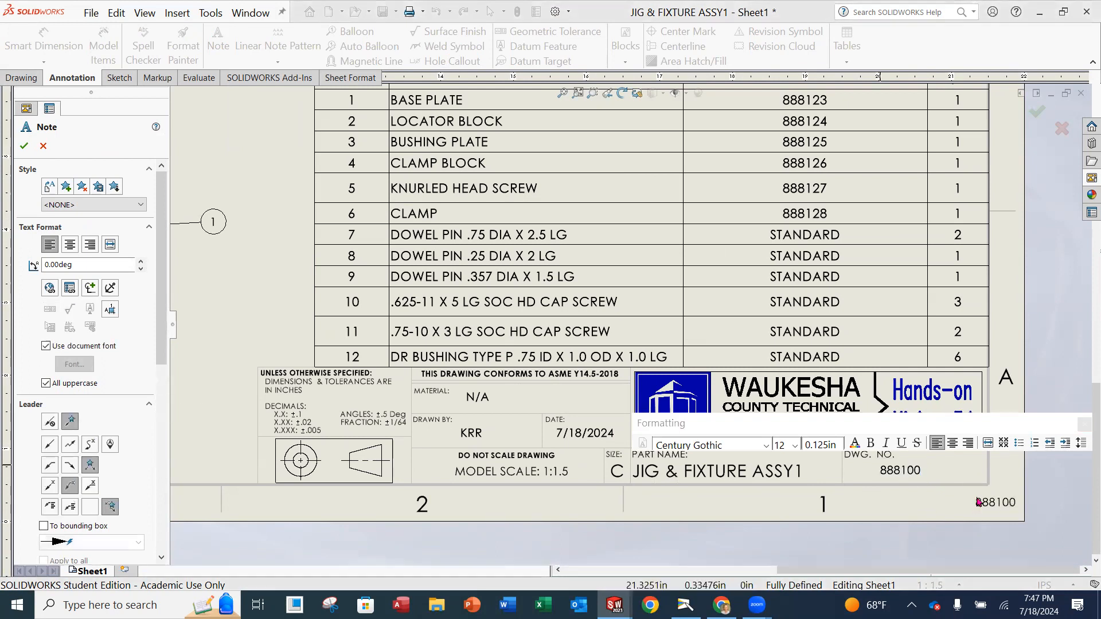
pyautogui.press('Escape')
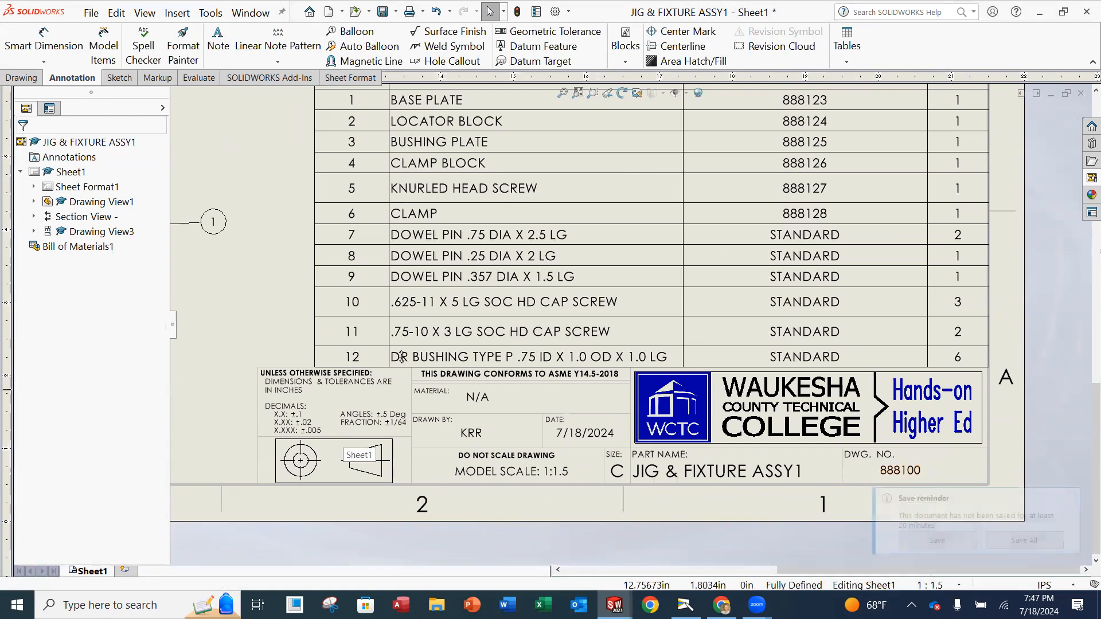
# Enlarge the text of the drawing number note in the title block and dismiss the save reminder.
pyautogui.doubleClick(898, 475)
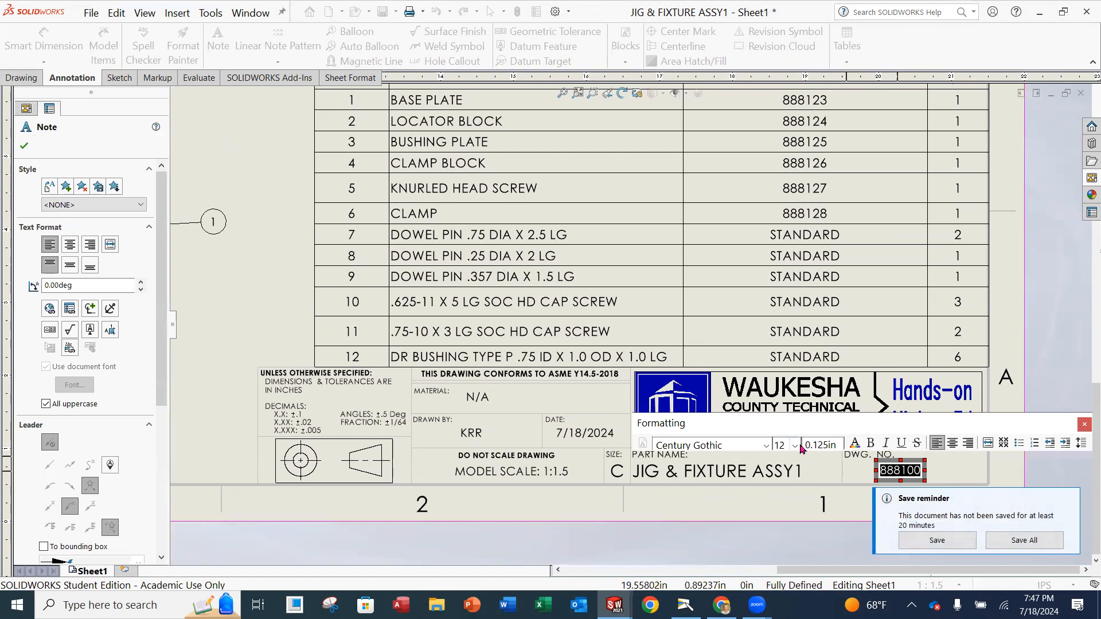
pyautogui.click(799, 447)
pyautogui.click(797, 336)
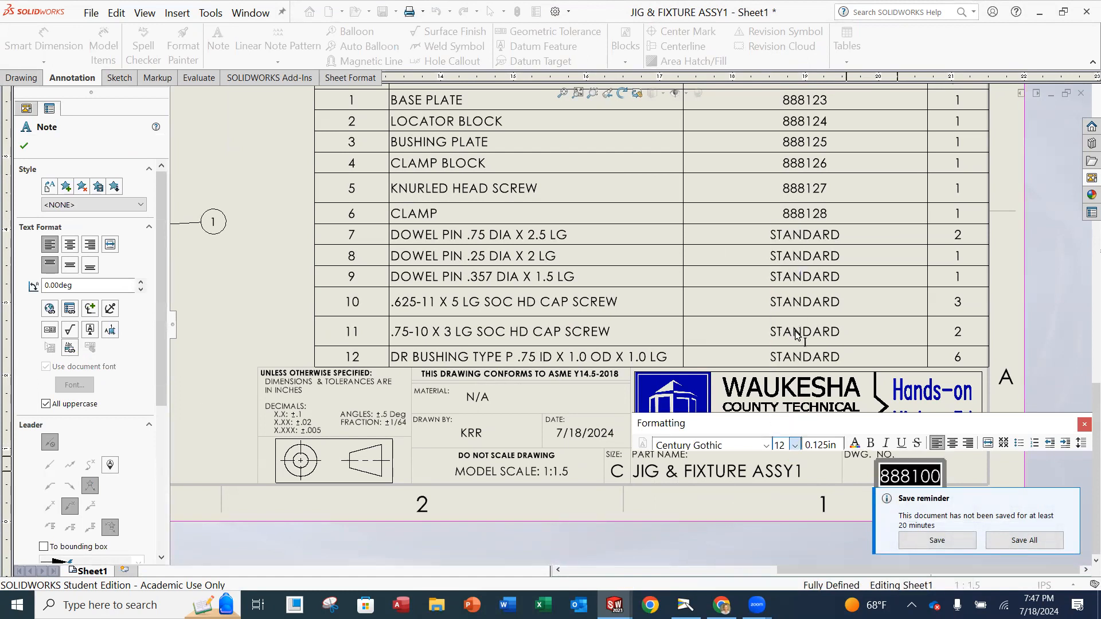
pyautogui.click(1003, 485)
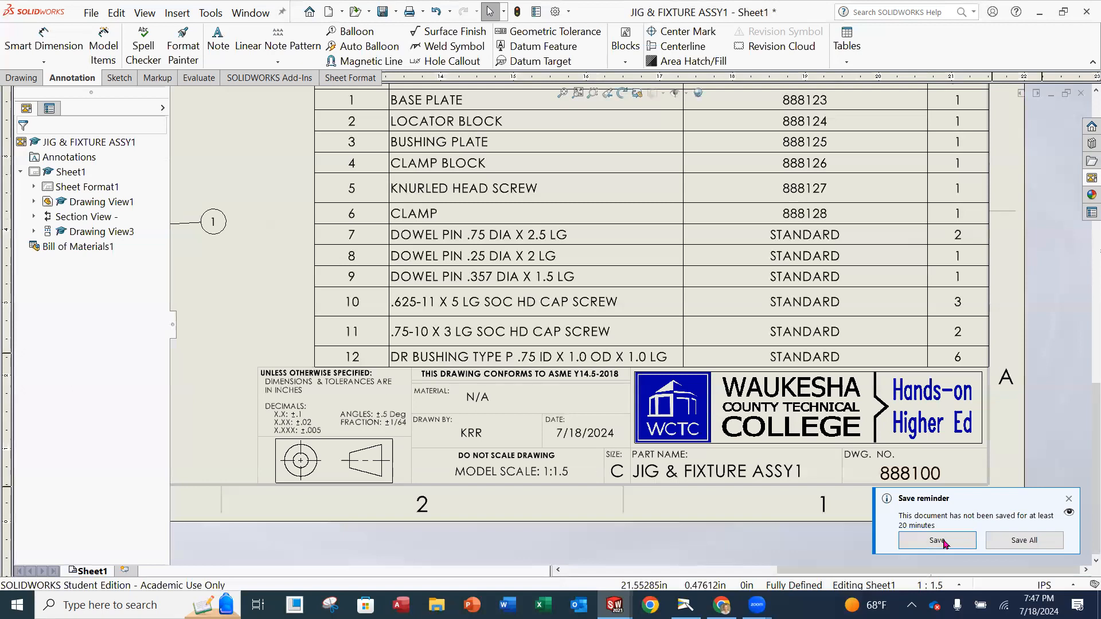
pyautogui.click(1068, 498)
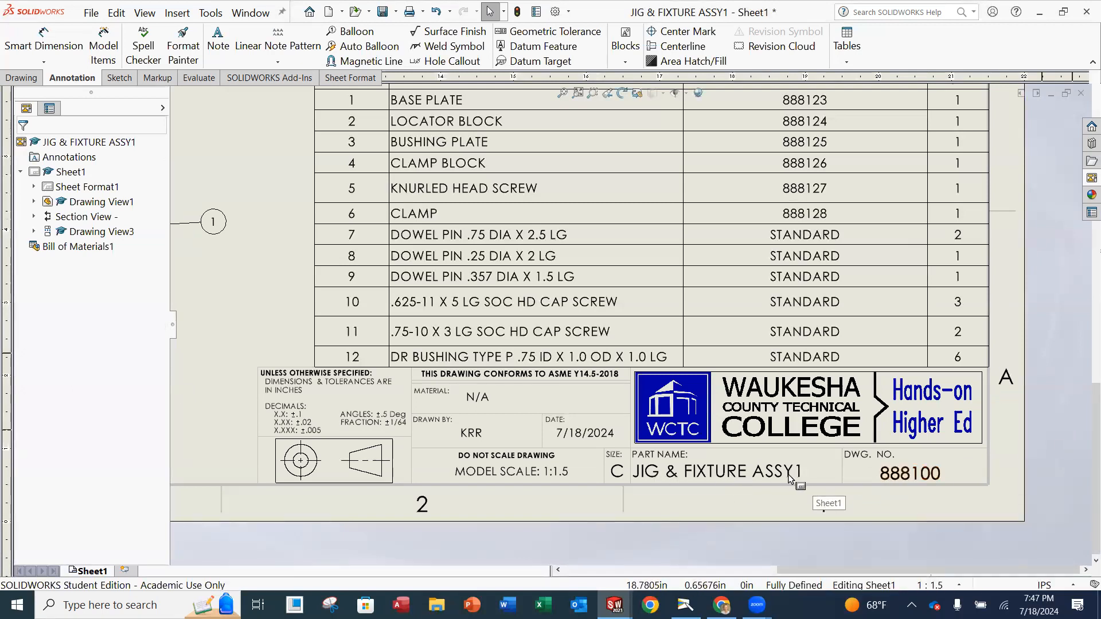
# Save the JIG & FIXTURE ASSY1 drawing together with all modified referenced parts.
pyautogui.scroll(2, 630, 323)
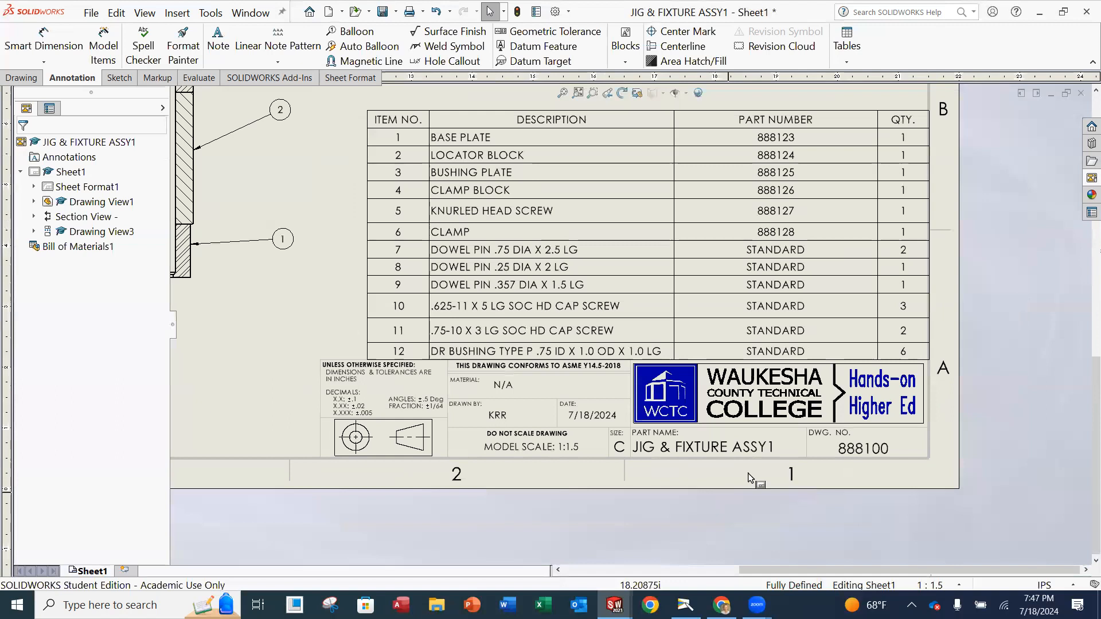
pyautogui.press('f')
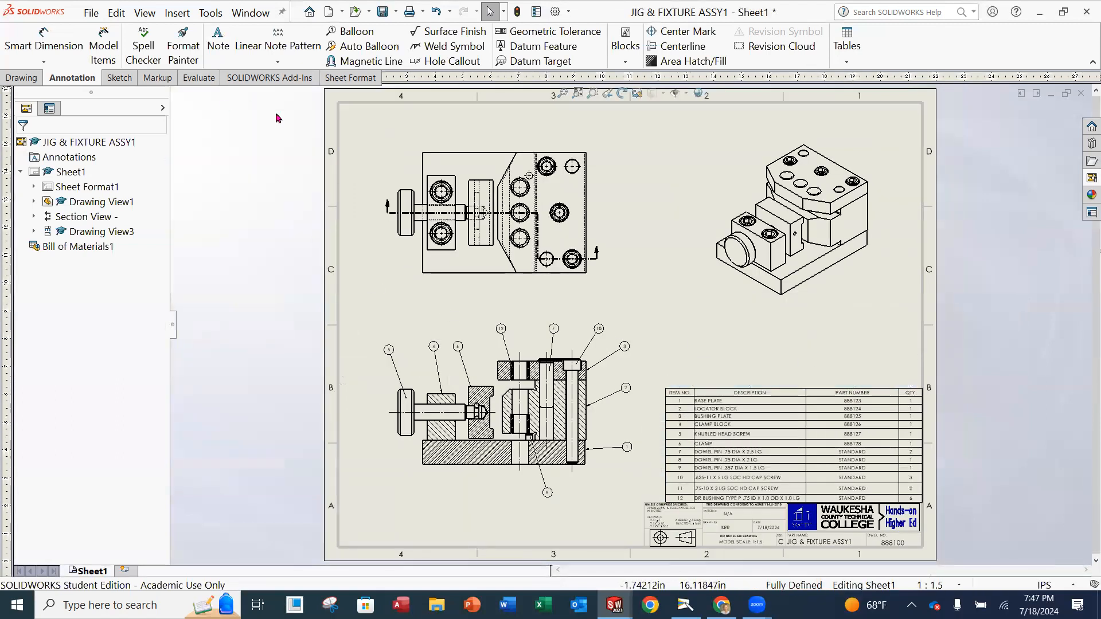
pyautogui.click(91, 12)
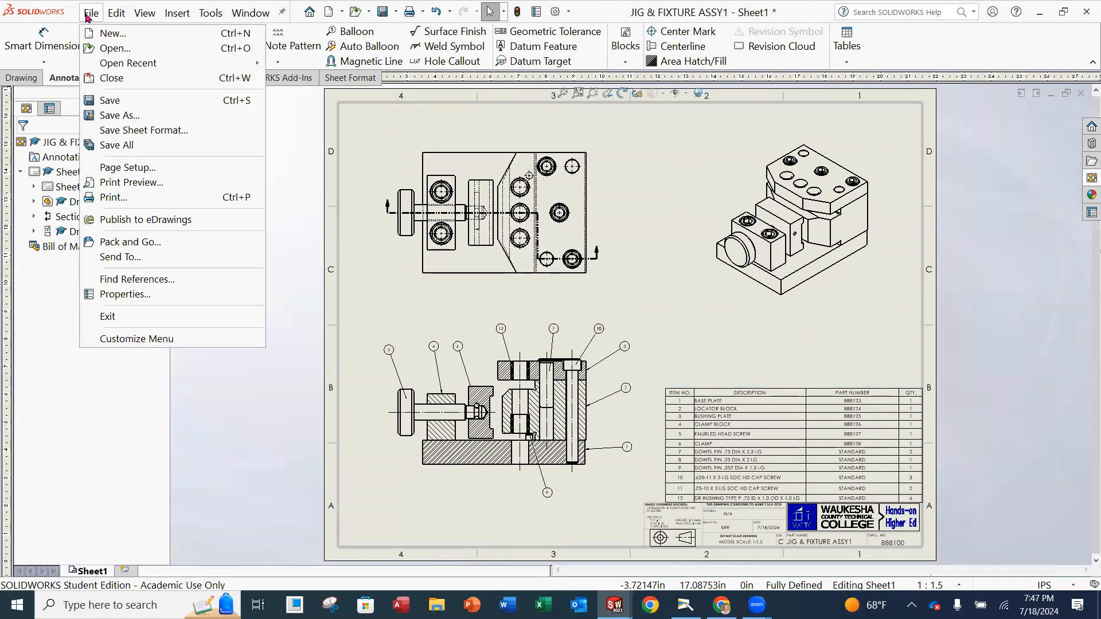
pyautogui.click(109, 101)
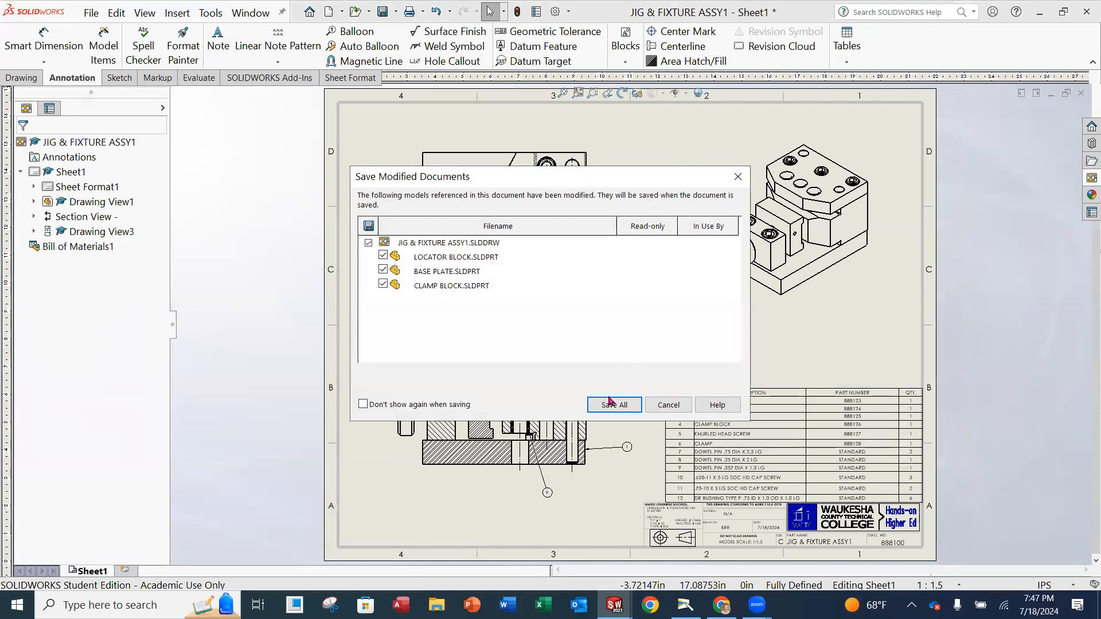
pyautogui.click(609, 402)
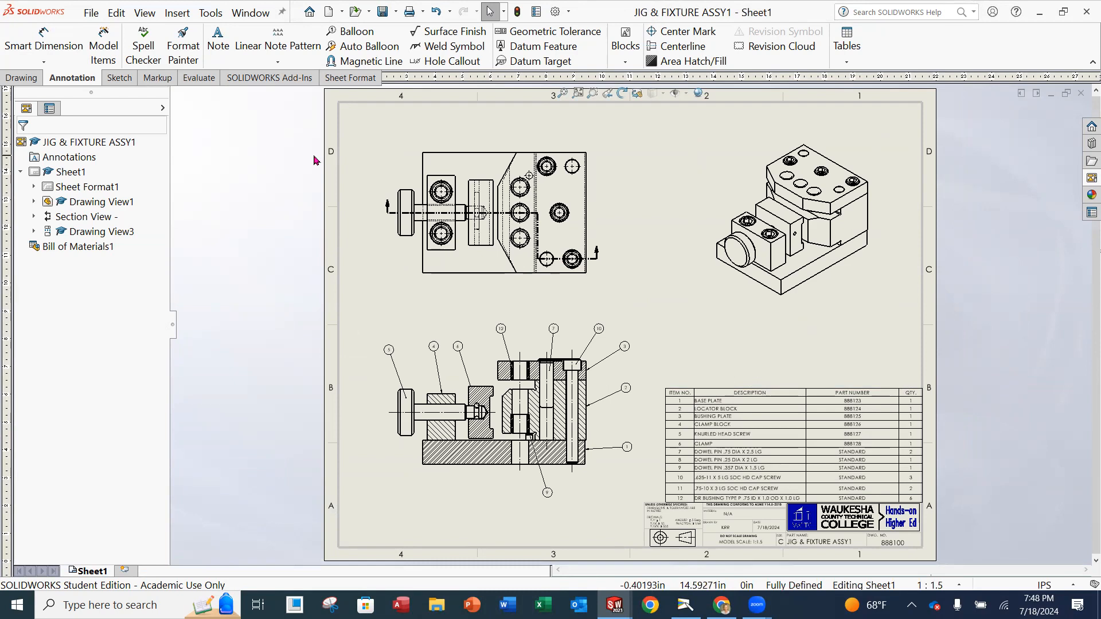
# Save a copy of the drawing as an Adobe PDF named JIG & FIXTURE ASSY1 in the Drill Jig Fixture folder.
pyautogui.click(92, 15)
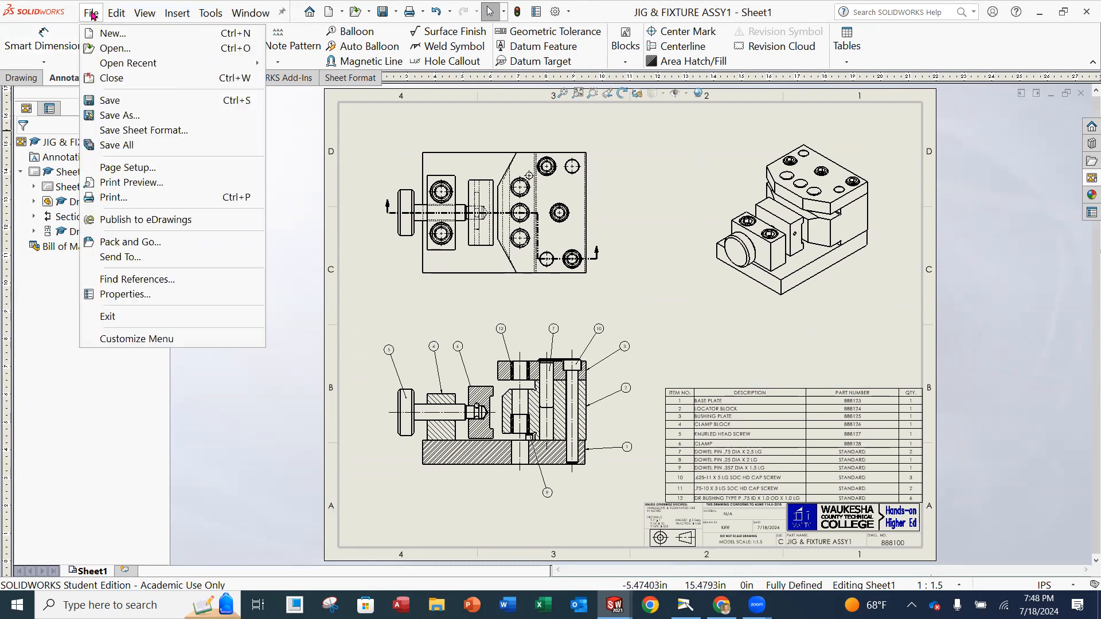
pyautogui.click(112, 114)
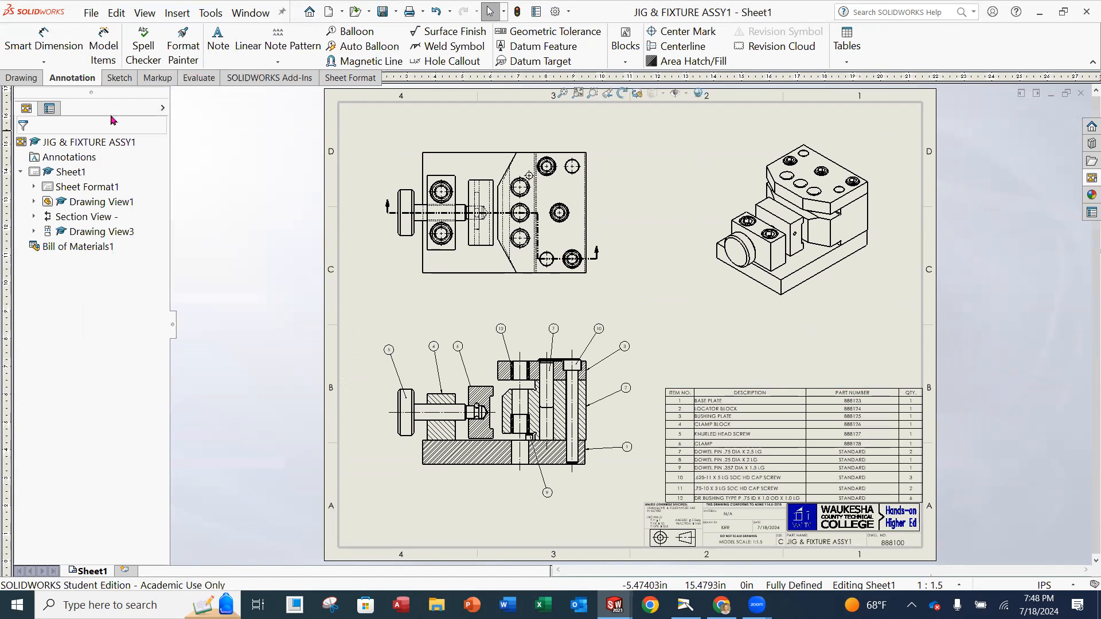
pyautogui.click(347, 382)
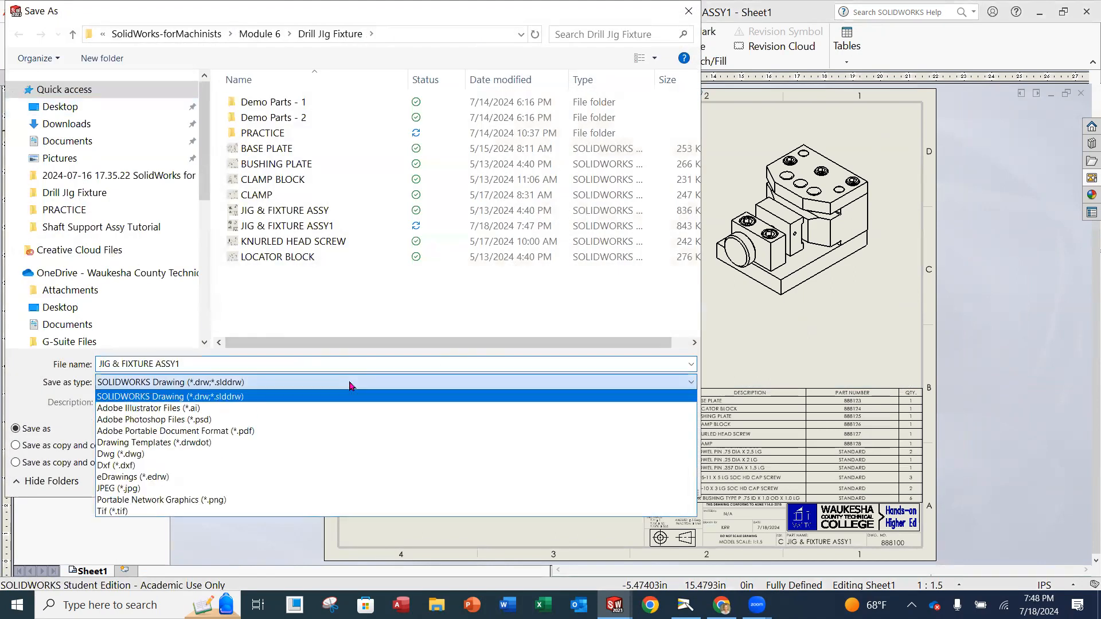
pyautogui.click(325, 431)
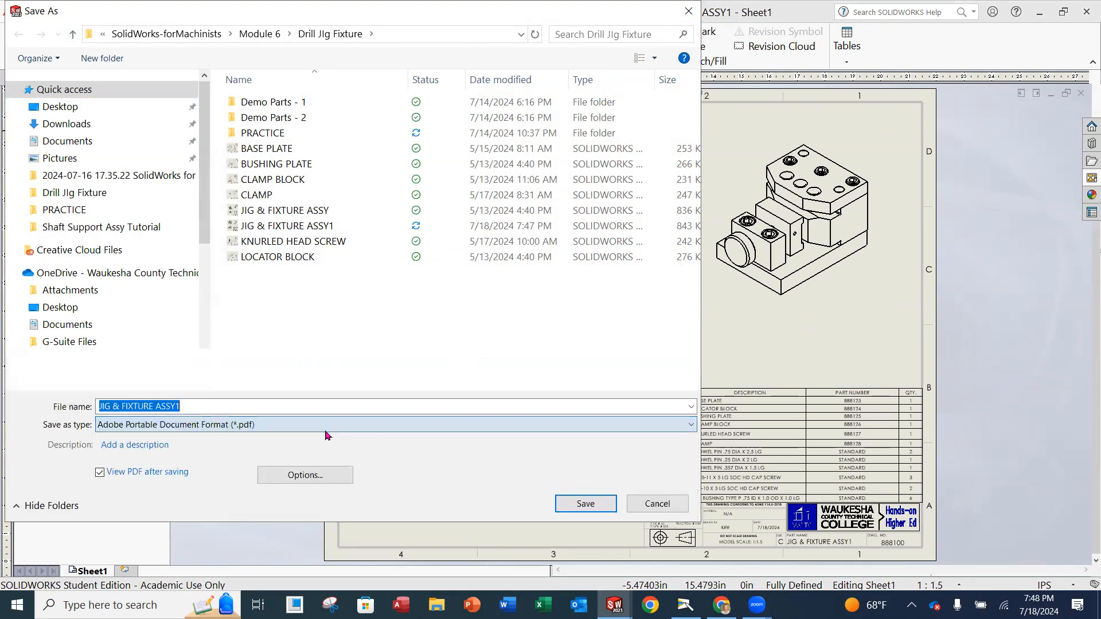
pyautogui.click(575, 504)
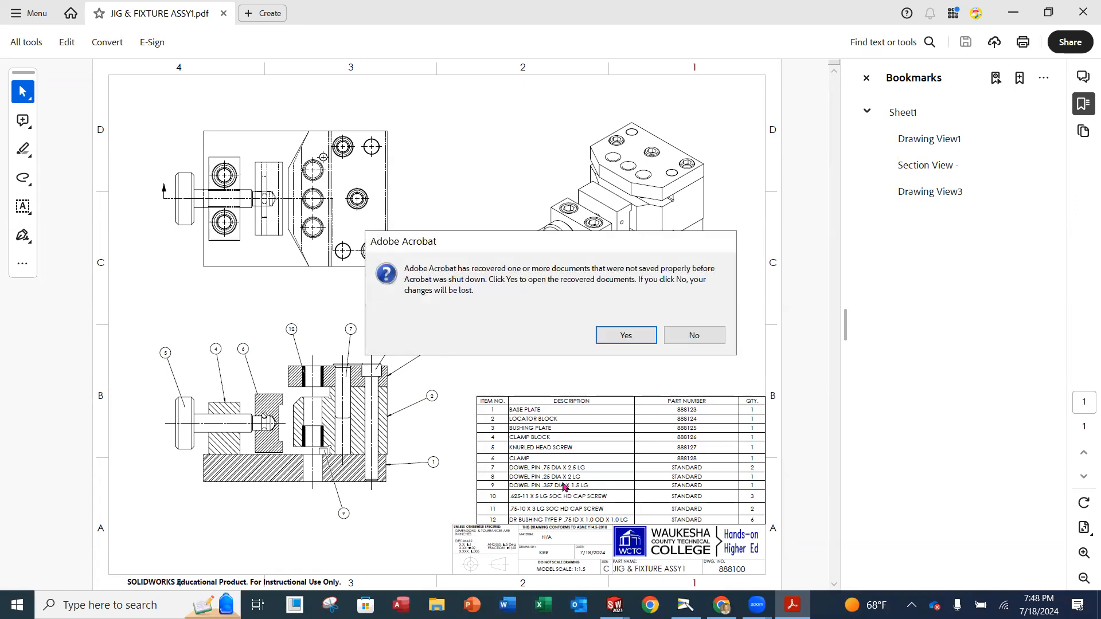
# Open the recovered document in Adobe Acrobat, close it without saving changes, and close the exported PDF to return to SOLIDWORKS.
pyautogui.click(638, 341)
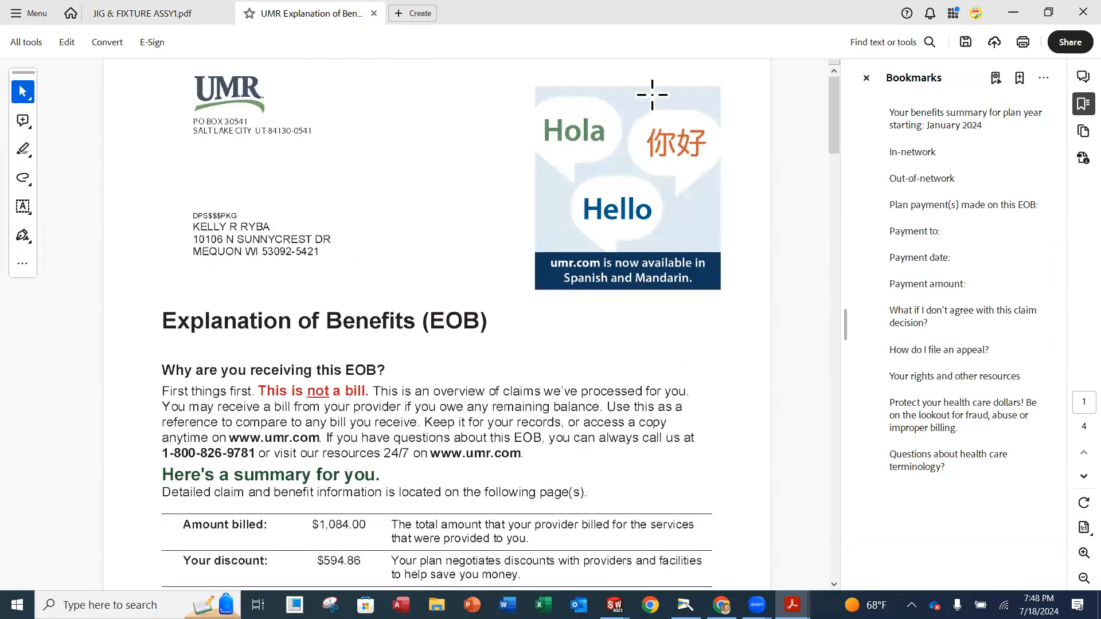
pyautogui.click(1082, 12)
pyautogui.click(569, 331)
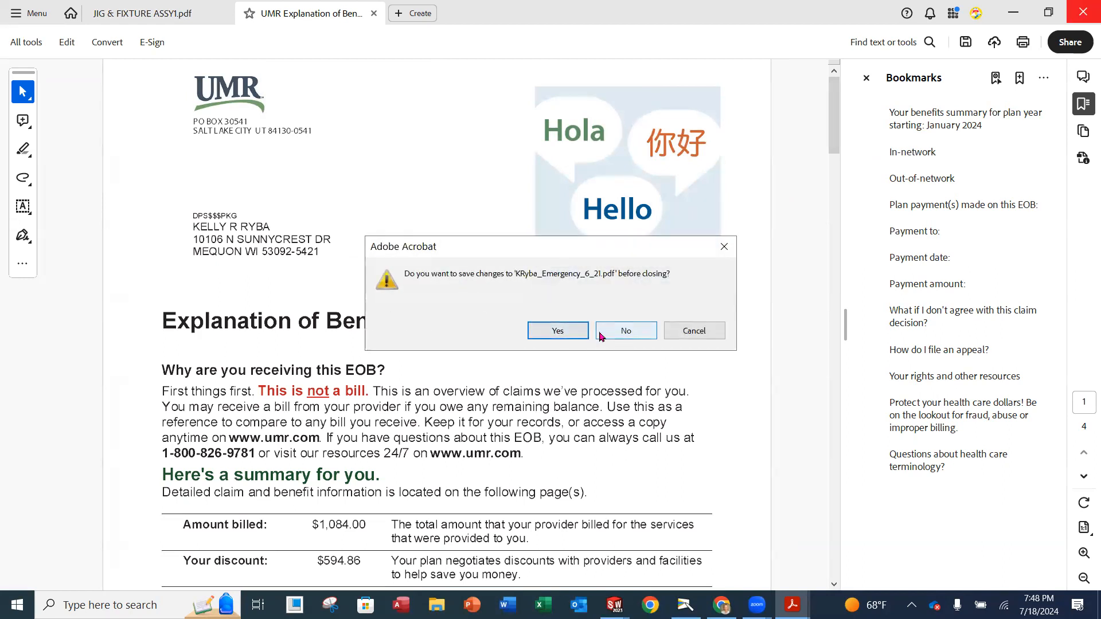
pyautogui.click(600, 337)
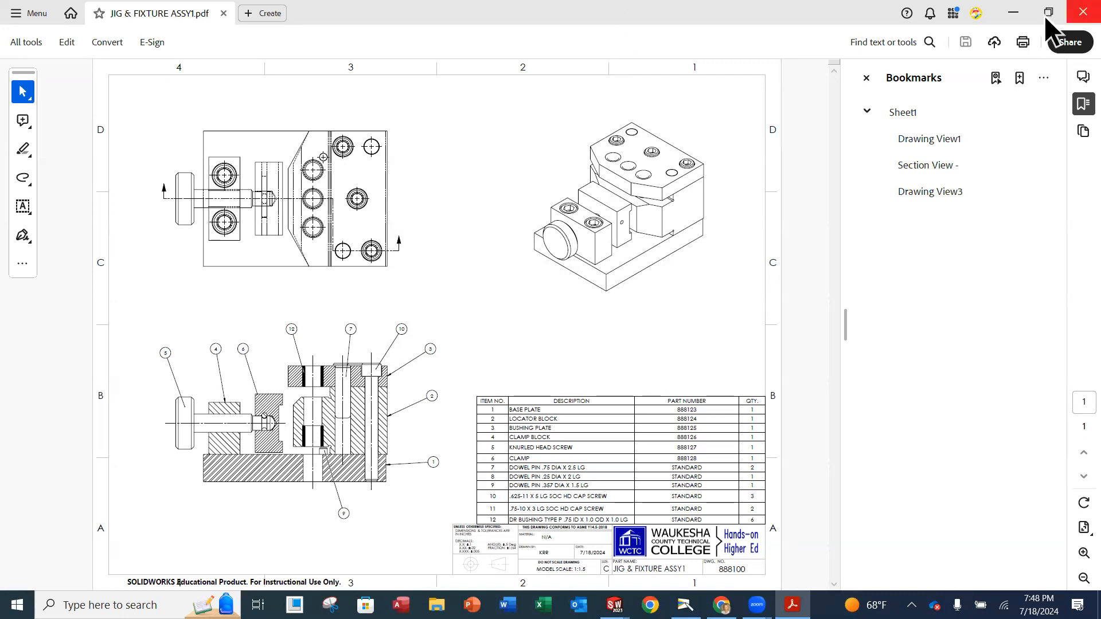
pyautogui.click(1081, 13)
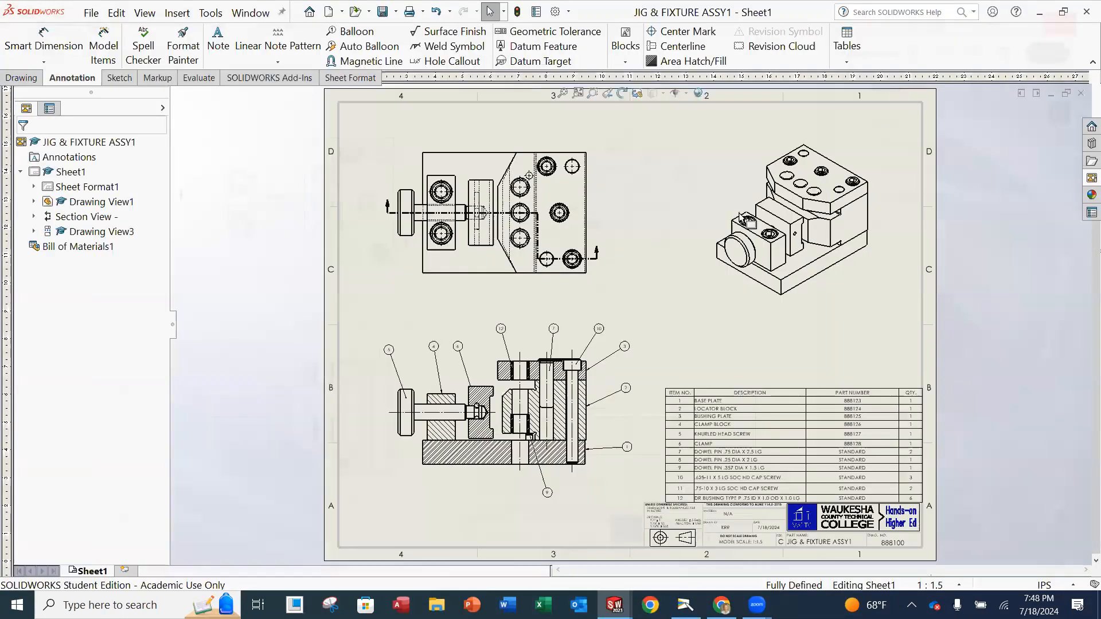